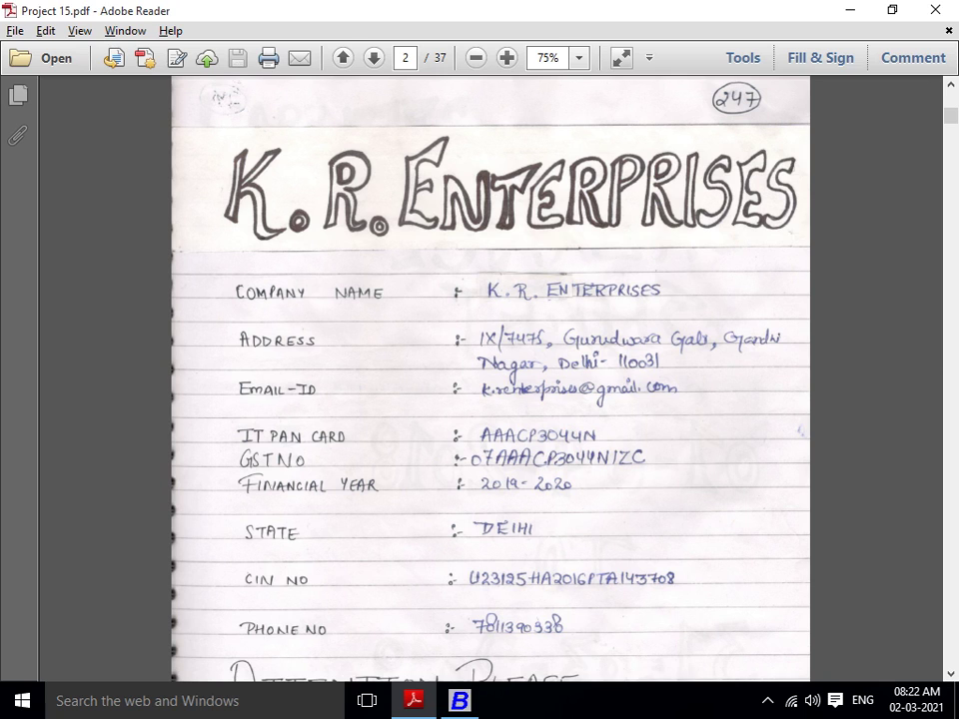
Review the Project 15 PDF from the company details through liabilities and assets to the profit and loss account page
{"action": "scroll", "coordinate": [489, 380], "scroll_direction": "down", "scroll_amount": 12}
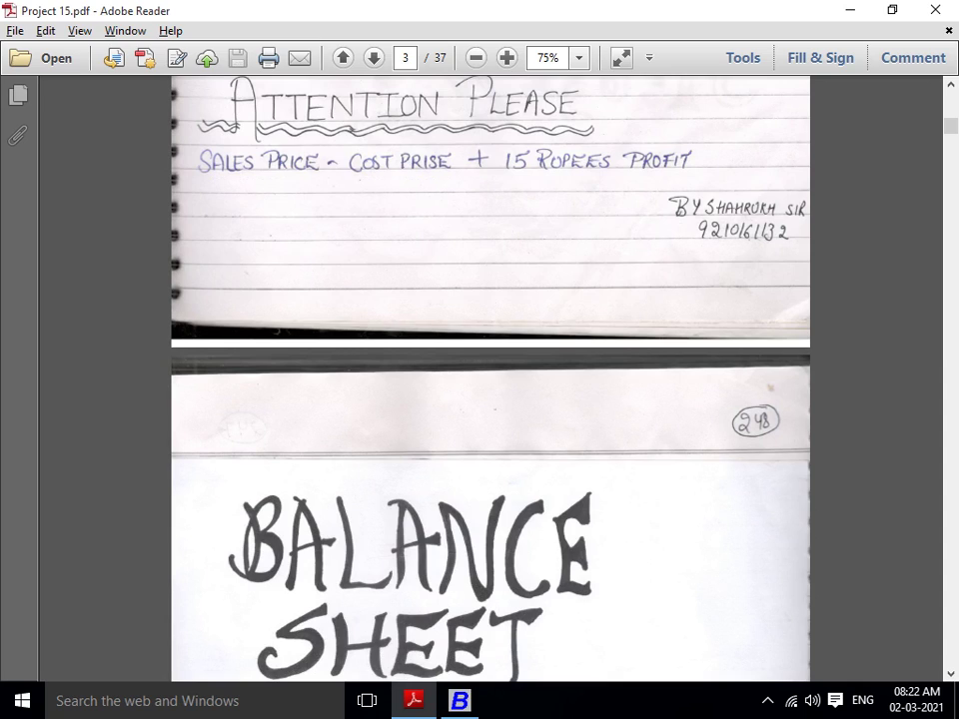
{"action": "scroll", "coordinate": [489, 380], "scroll_direction": "down", "scroll_amount": 8}
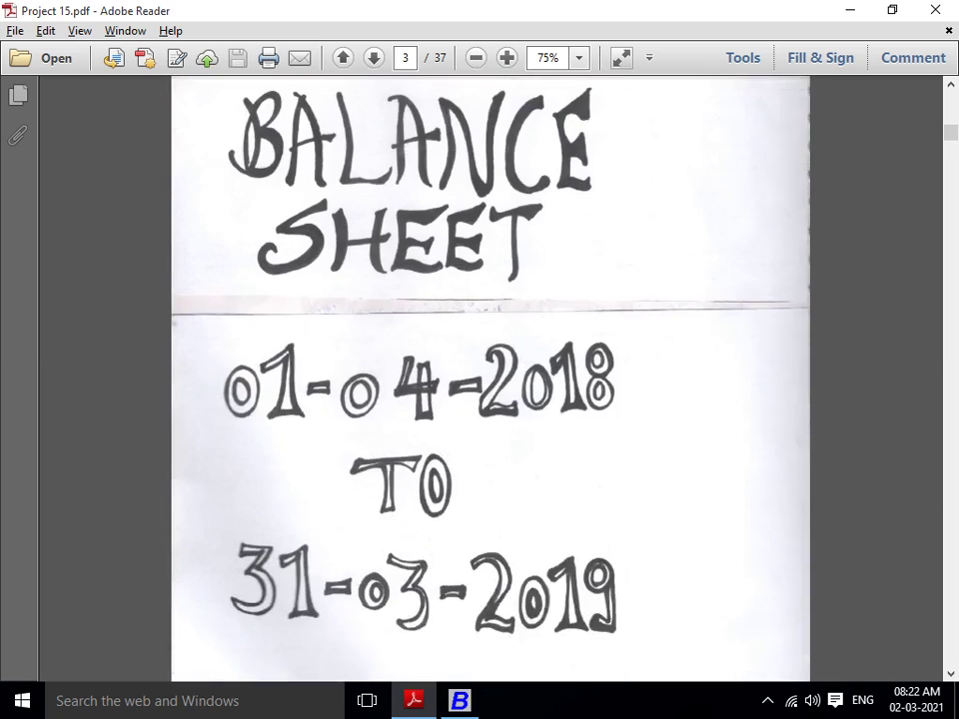
{"action": "scroll", "coordinate": [489, 379], "scroll_direction": "down", "scroll_amount": 11}
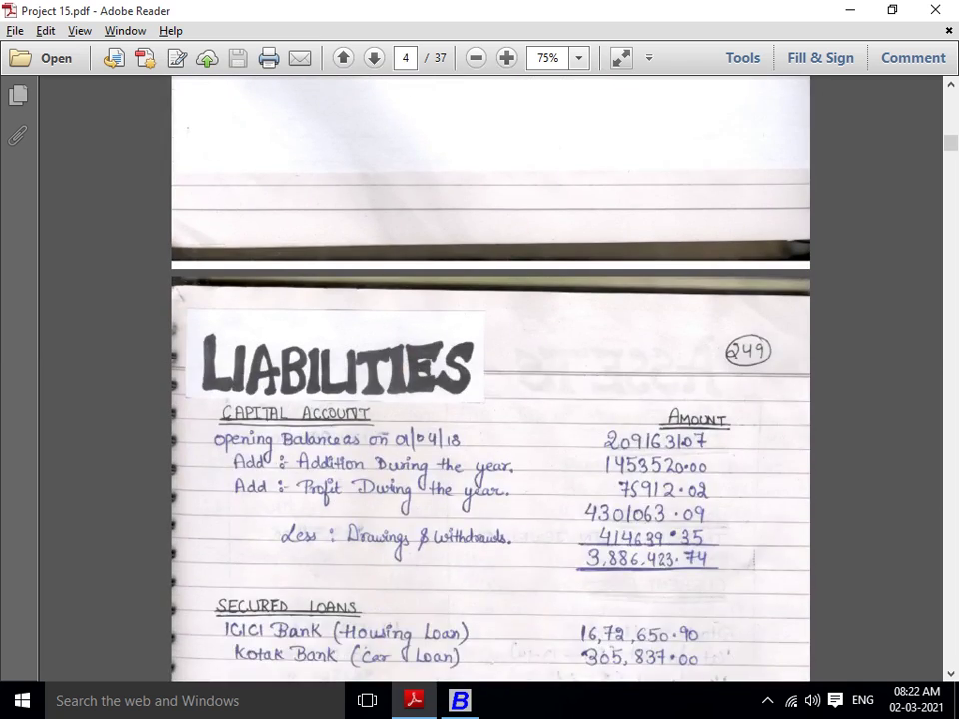
{"action": "scroll", "coordinate": [489, 379], "scroll_direction": "down", "scroll_amount": 5}
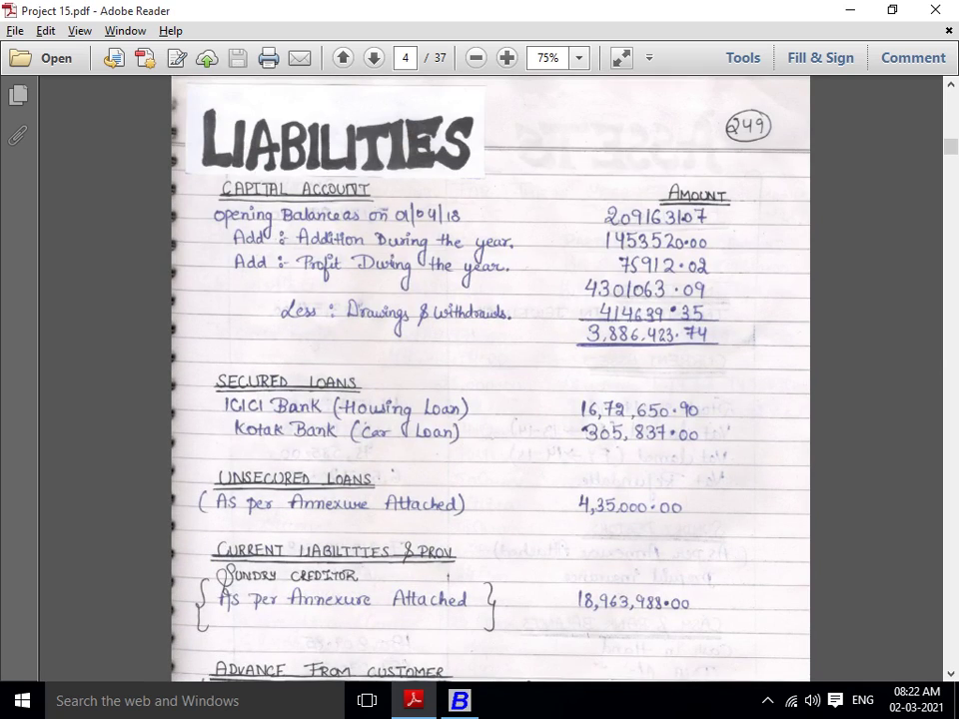
{"action": "scroll", "coordinate": [489, 380], "scroll_direction": "down", "scroll_amount": 12}
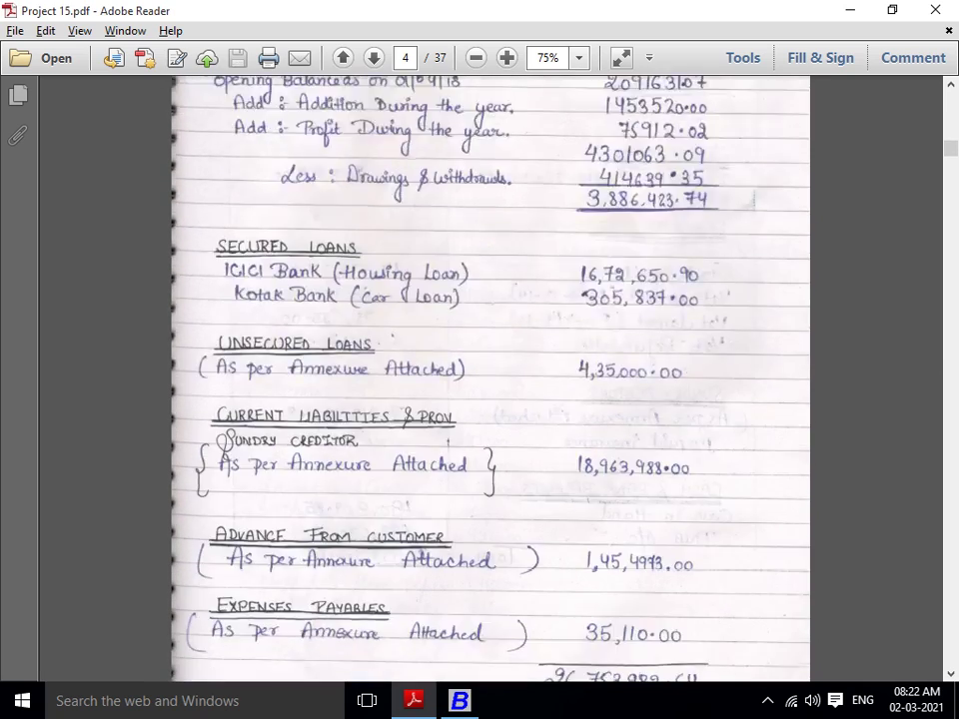
{"action": "scroll", "coordinate": [489, 379], "scroll_direction": "down", "scroll_amount": 15}
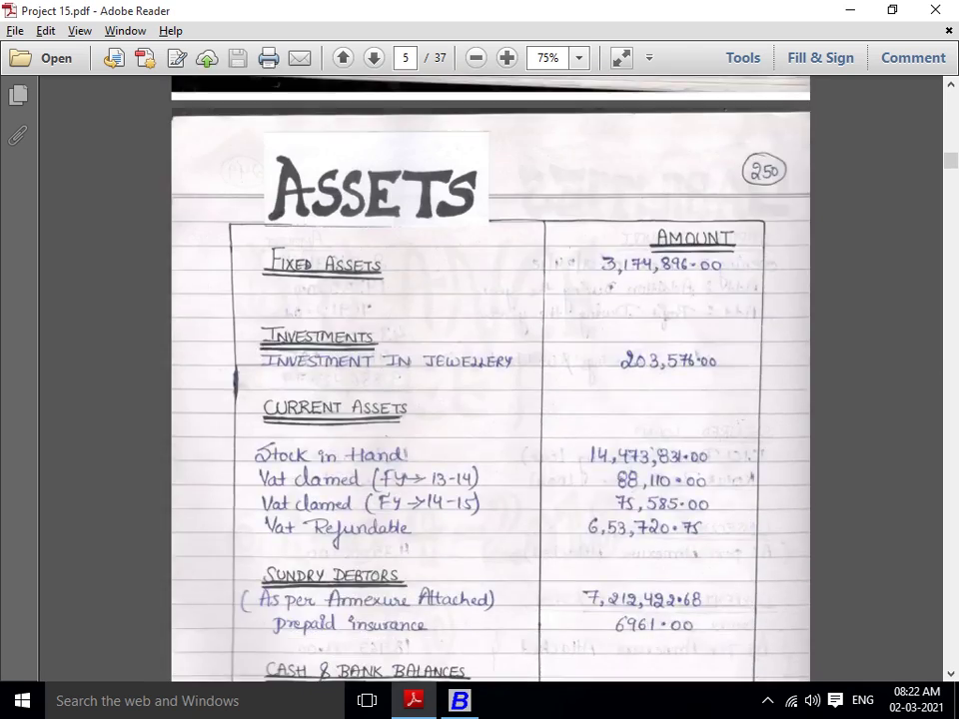
{"action": "scroll", "coordinate": [489, 380], "scroll_direction": "down", "scroll_amount": 12}
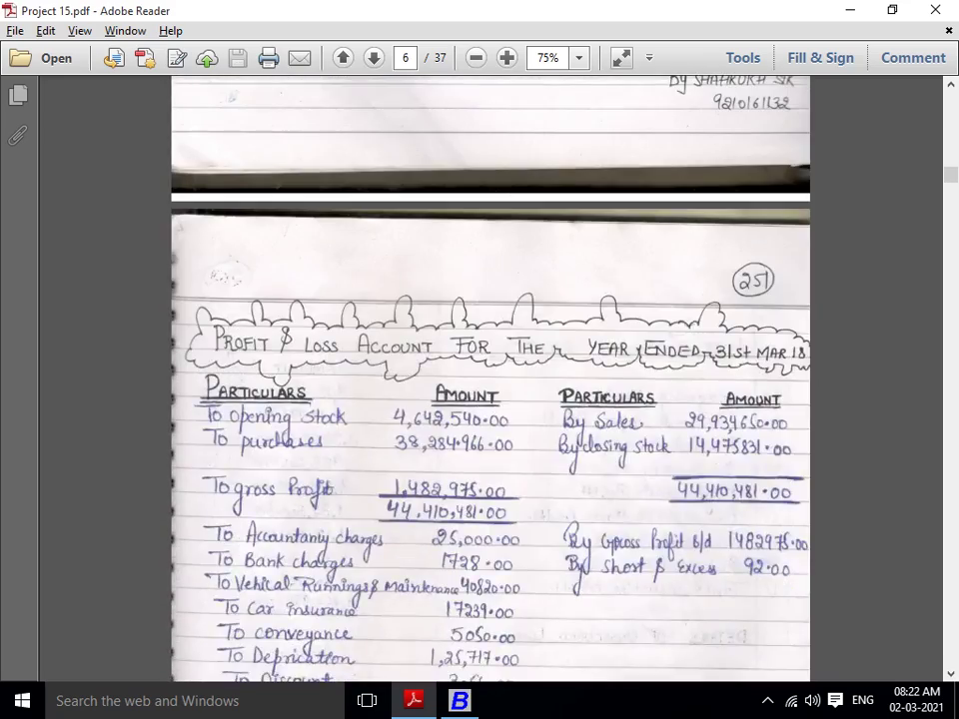
{"action": "scroll", "coordinate": [489, 380], "scroll_direction": "up", "scroll_amount": 2}
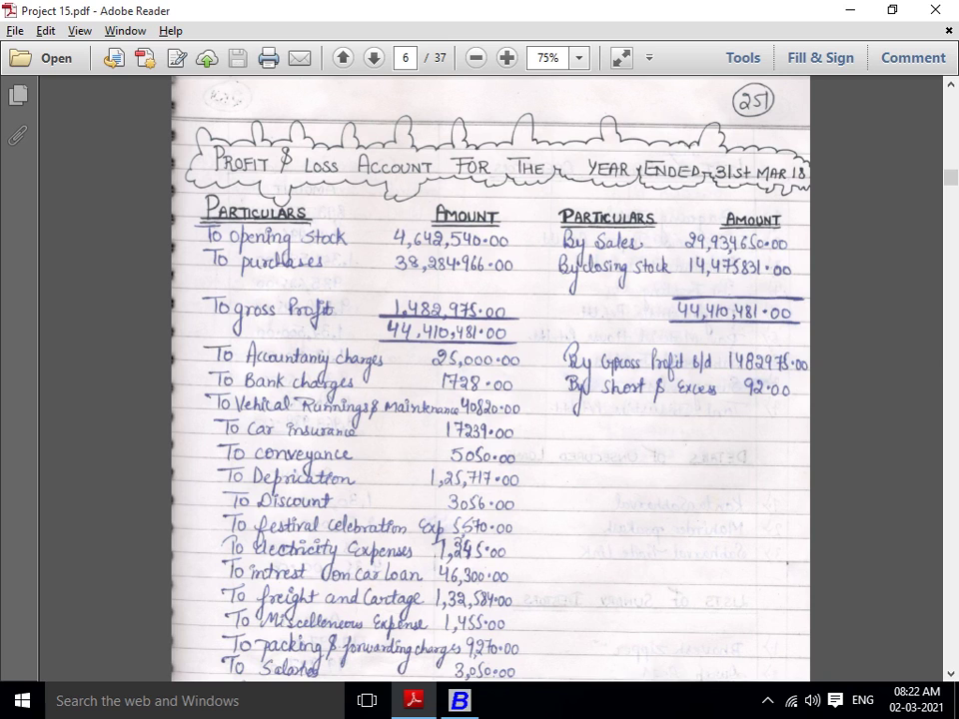
{"action": "scroll", "coordinate": [490, 380], "scroll_direction": "up", "scroll_amount": 1}
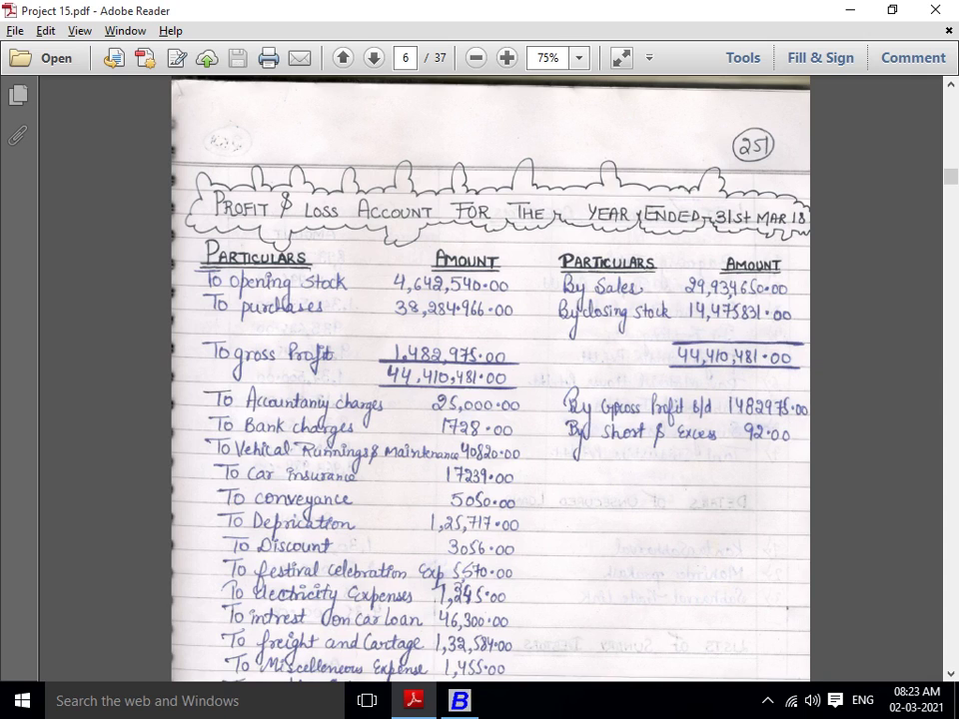
{"action": "scroll", "coordinate": [489, 380], "scroll_direction": "down", "scroll_amount": 1}
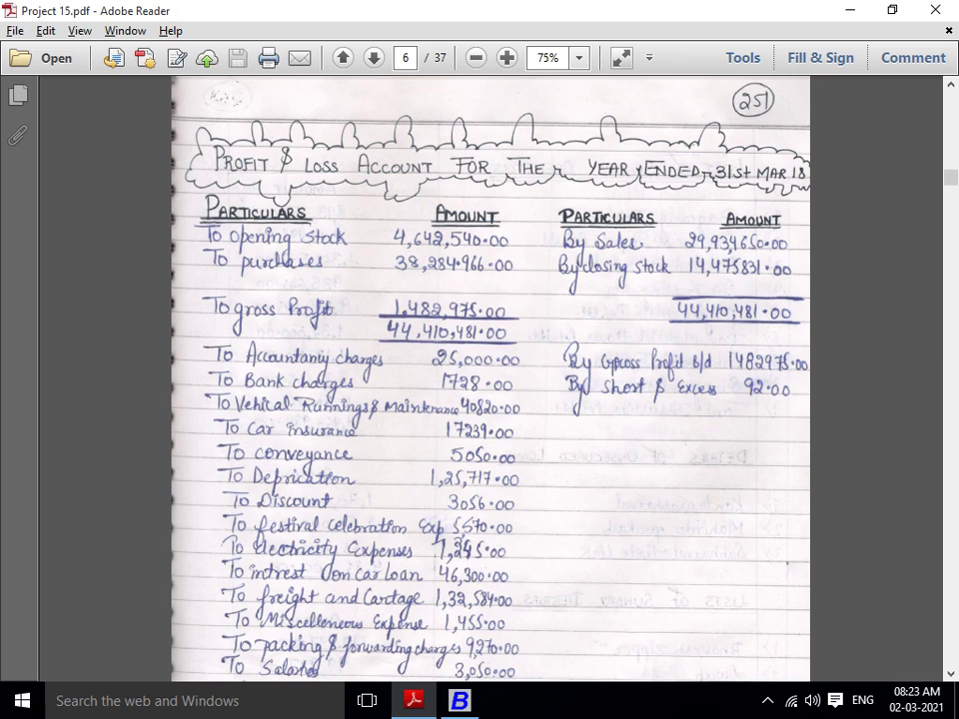
Switch to Busy and start modifying an existing account master
{"action": "key", "text": "alt+Tab"}
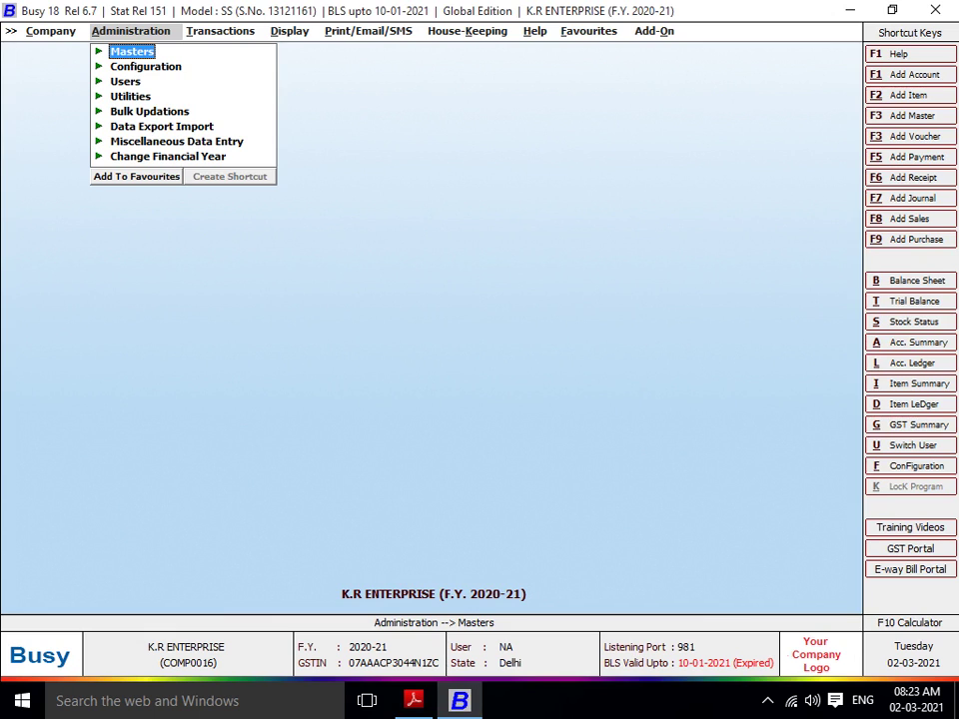
{"action": "key", "text": "Return"}
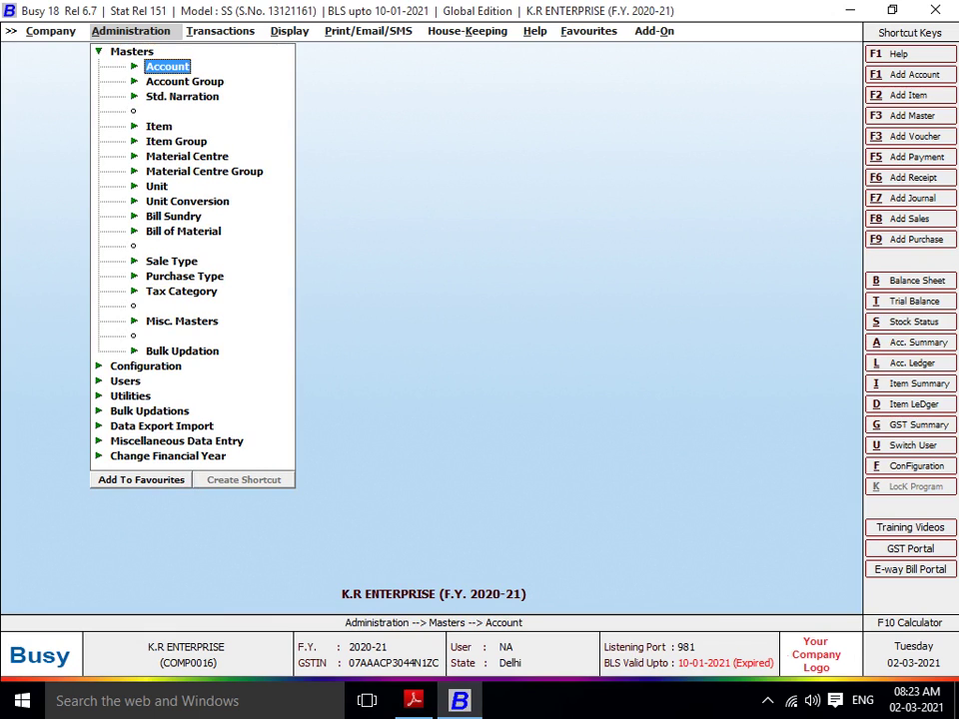
{"action": "key", "text": "Return"}
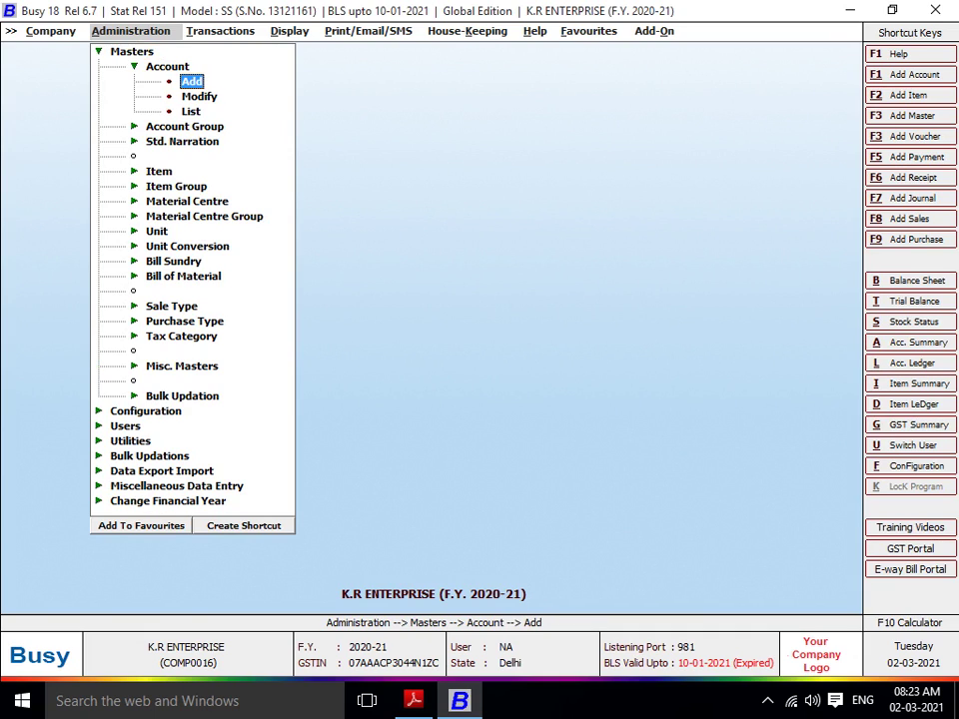
{"action": "key", "text": "Down"}
{"action": "key", "text": "Up"}
{"action": "key", "text": "Down"}
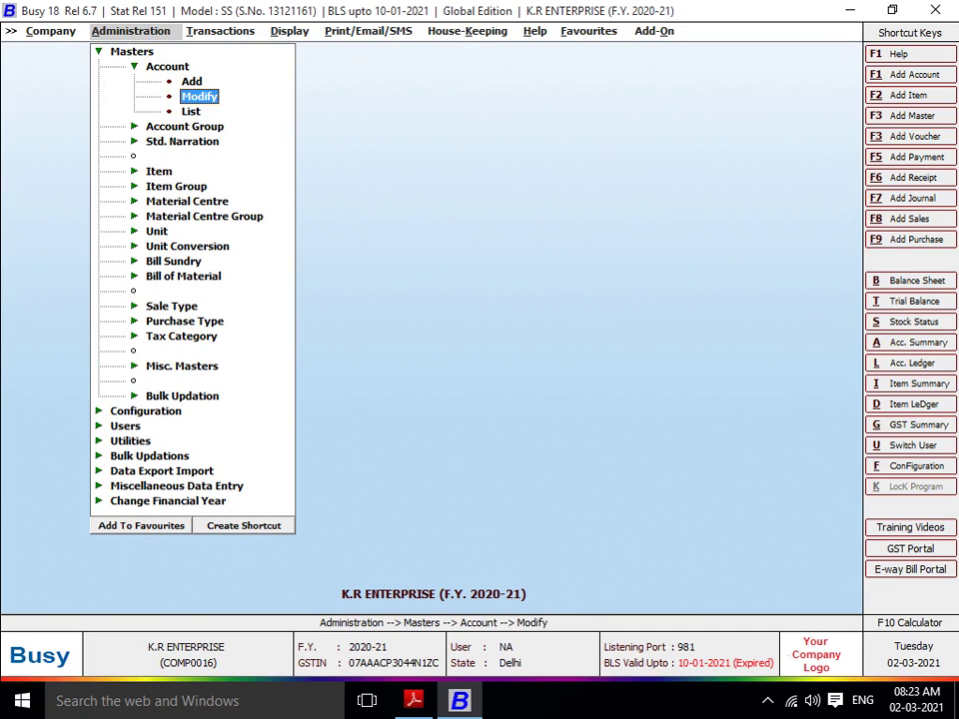
{"action": "key", "text": "Up"}
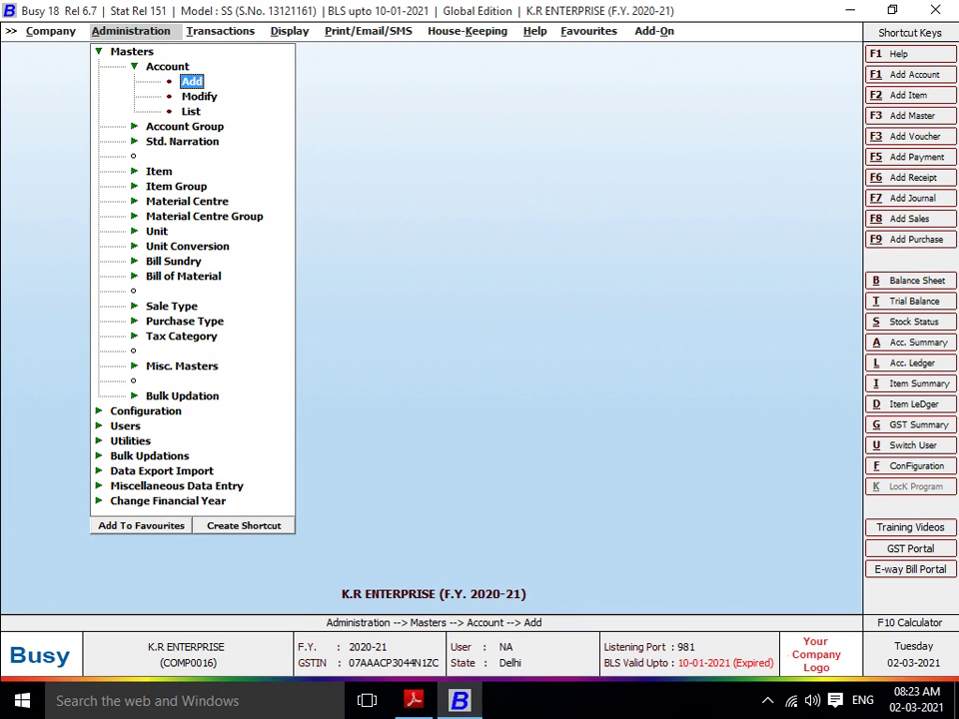
{"action": "key", "text": "Down"}
{"action": "key", "text": "Down"}
{"action": "key", "text": "Up"}
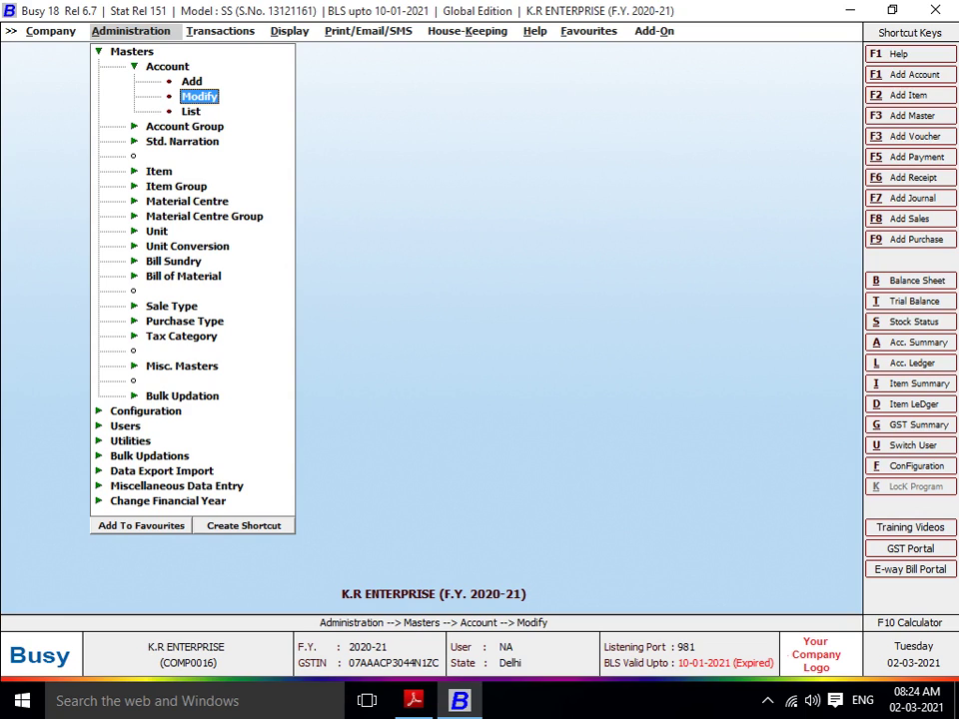
{"action": "key", "text": "Return"}
{"action": "type", "text": "CS"}
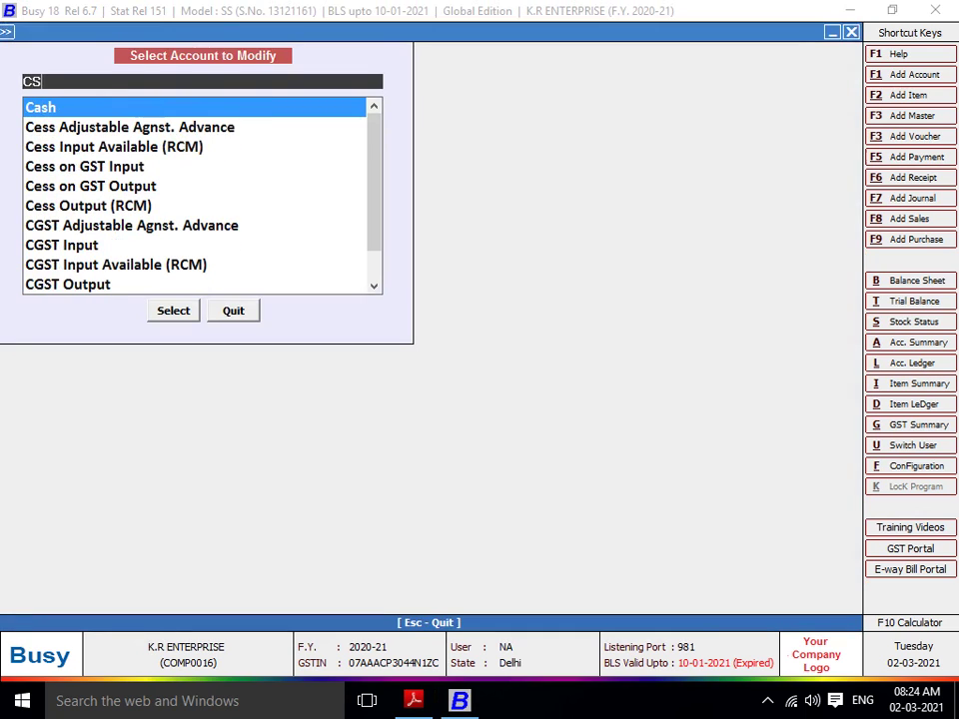
{"action": "key", "text": "Return"}
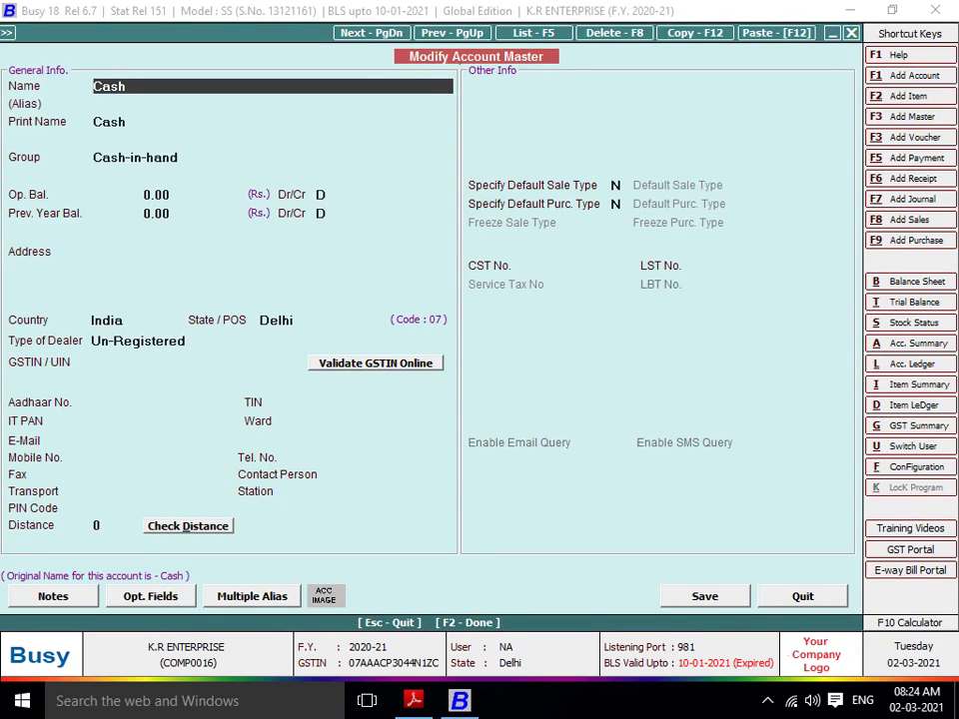
{"action": "key", "text": "Escape"}
Find the Stock account and open it for modification
{"action": "type", "text": "S"}
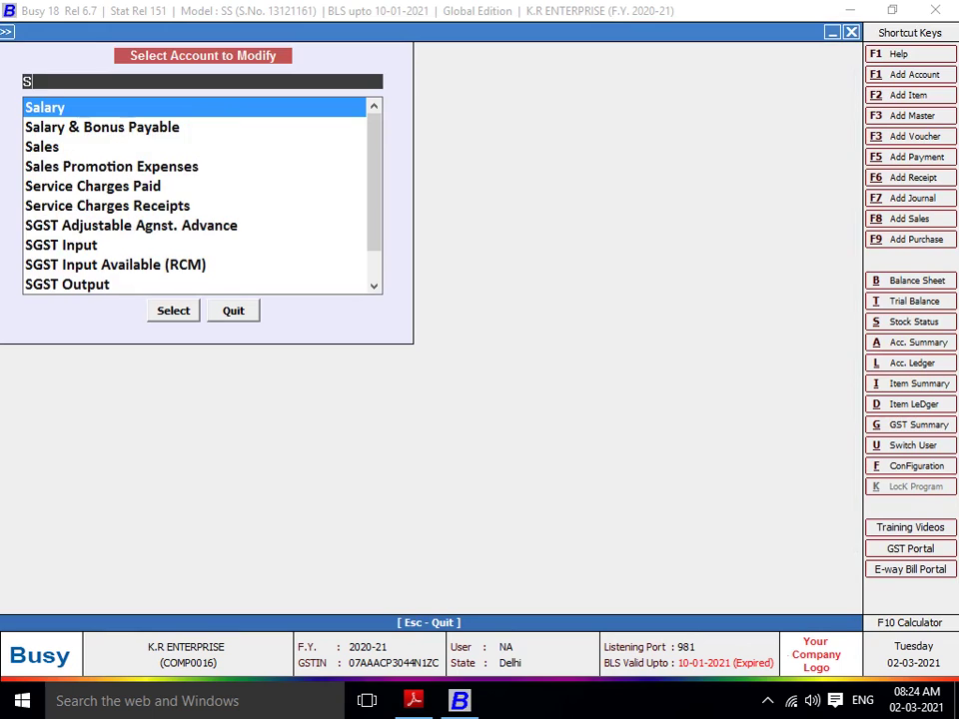
{"action": "type", "text": "T"}
{"action": "key", "text": "Down"}
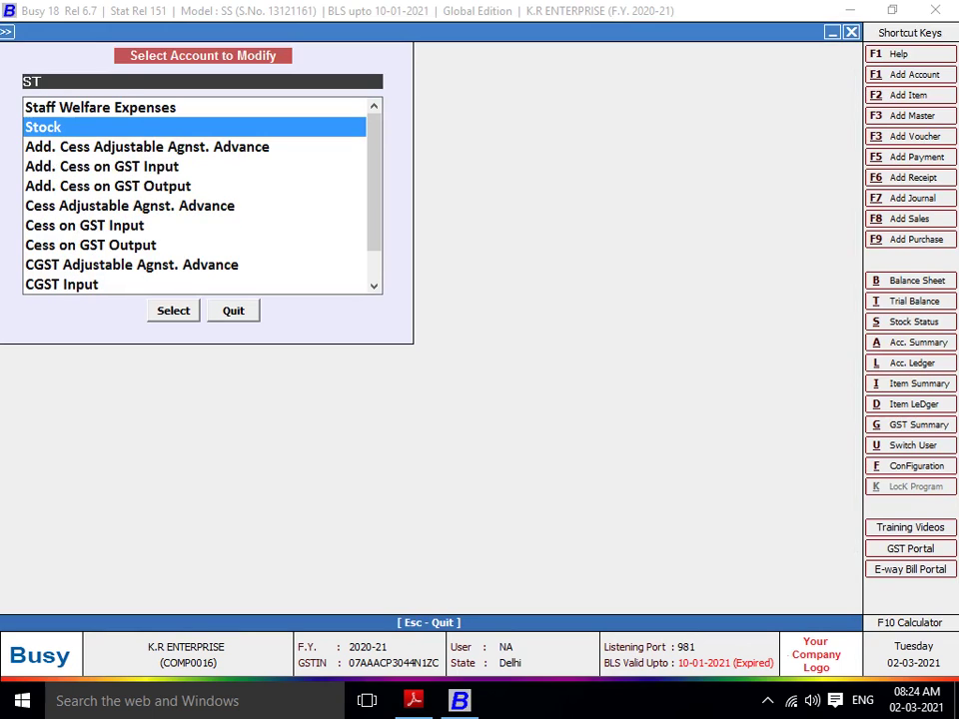
{"action": "key", "text": "Return"}
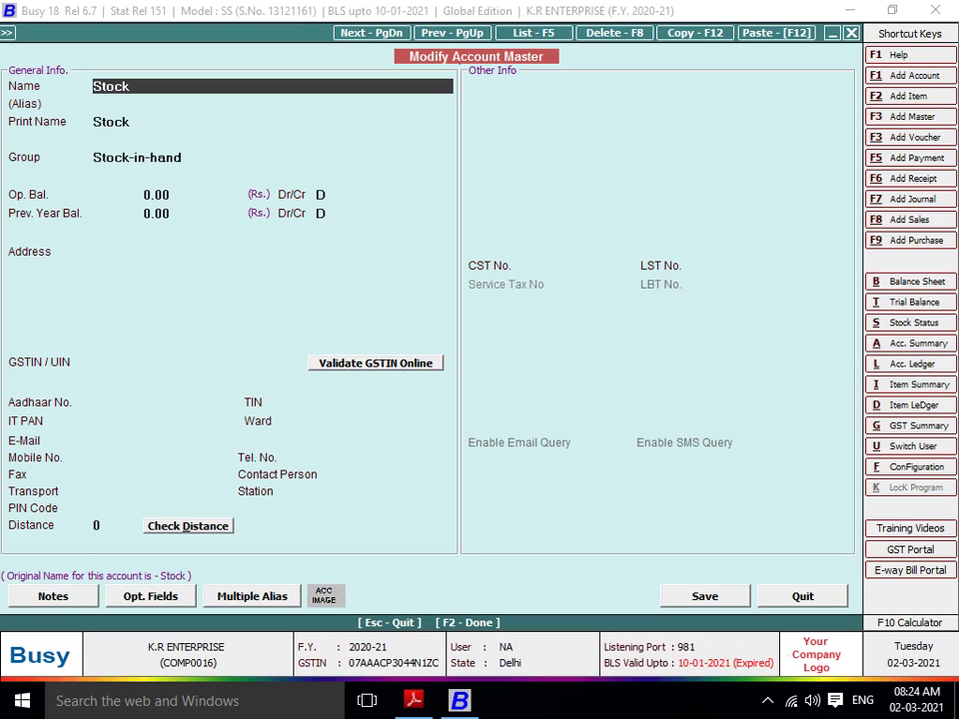
Set the Stock account's opening balance to 46,42,540.00, taken from the opening stock in the PDF's profit and loss account
{"action": "key", "text": "Return"}
{"action": "key", "text": "Return"}
{"action": "key", "text": "Return"}
{"action": "key", "text": "Return"}
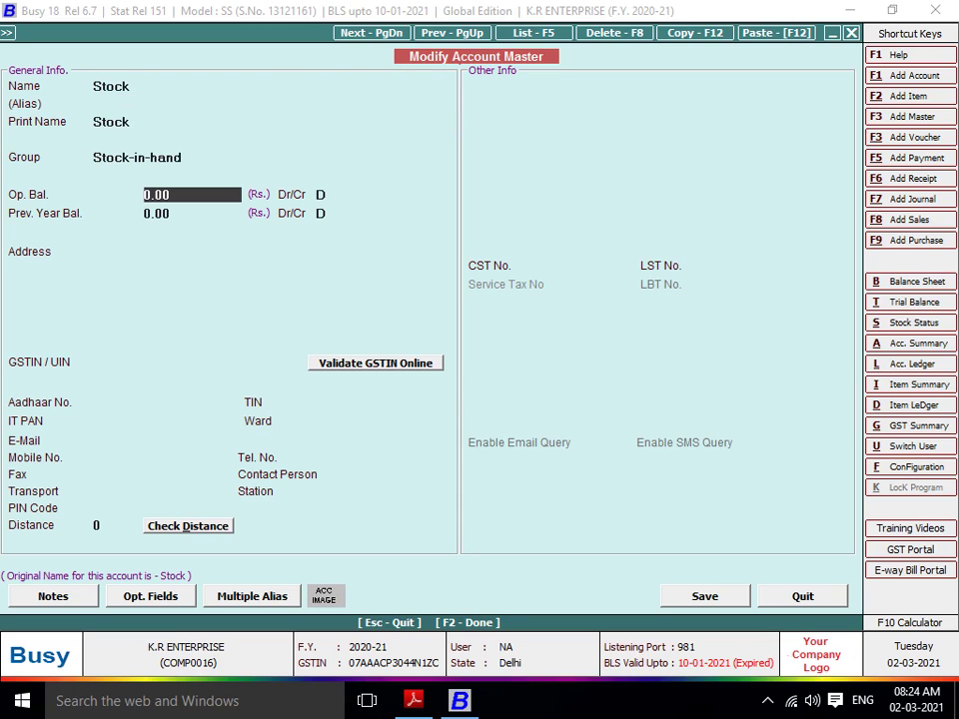
{"action": "key", "text": "alt+Tab"}
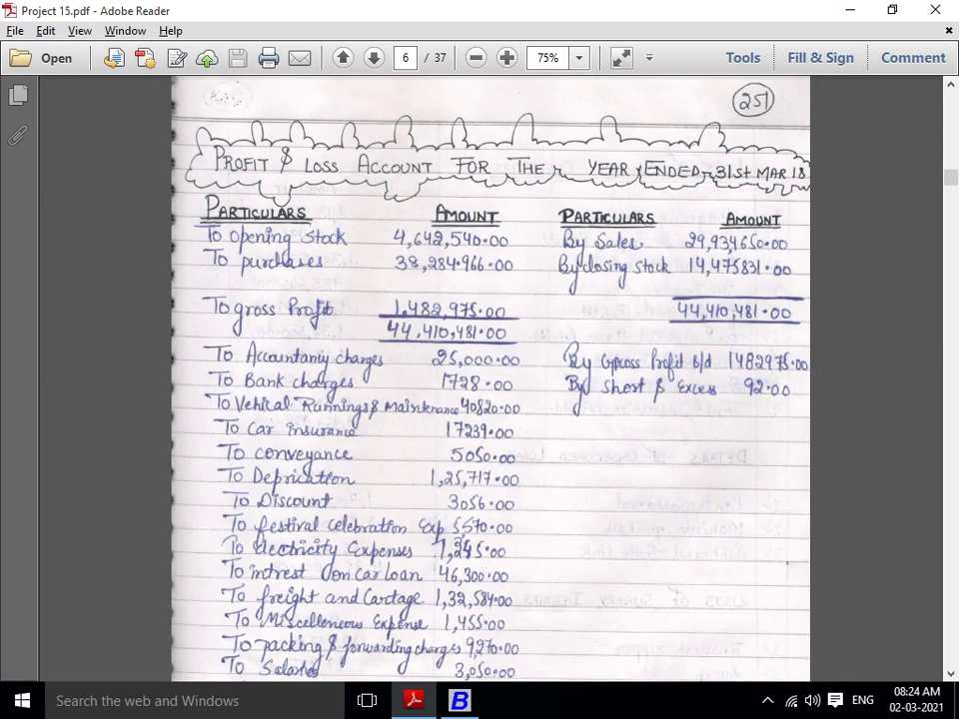
{"action": "key", "text": "alt+Tab"}
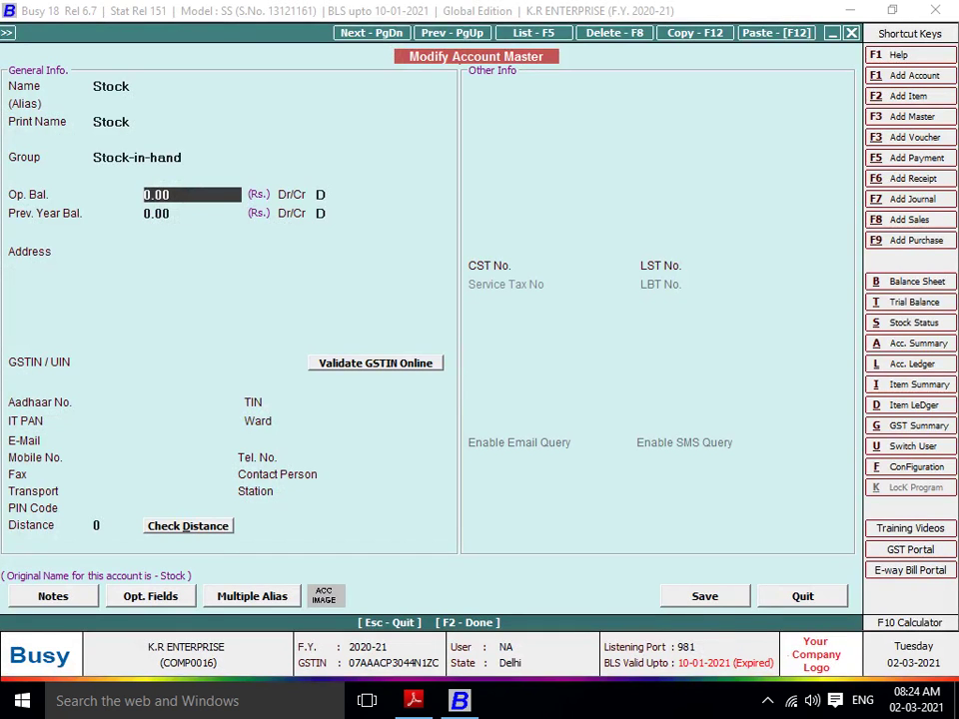
{"action": "type", "text": "4642"}
{"action": "key", "text": "alt+Tab"}
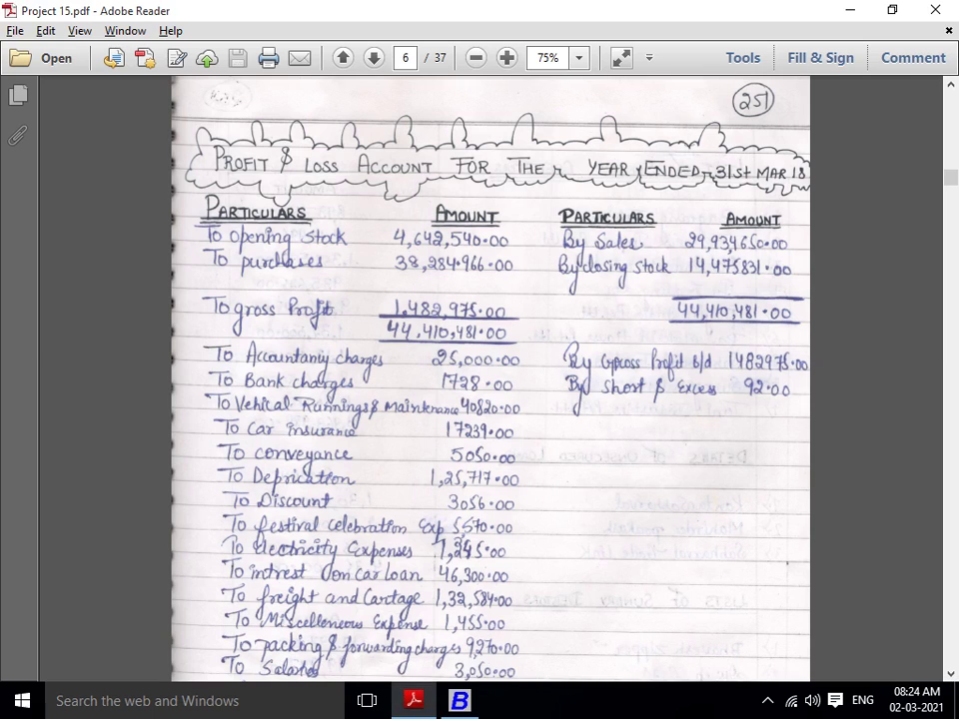
{"action": "key", "text": "alt+Tab"}
{"action": "type", "text": "540"}
{"action": "key", "text": "Return"}
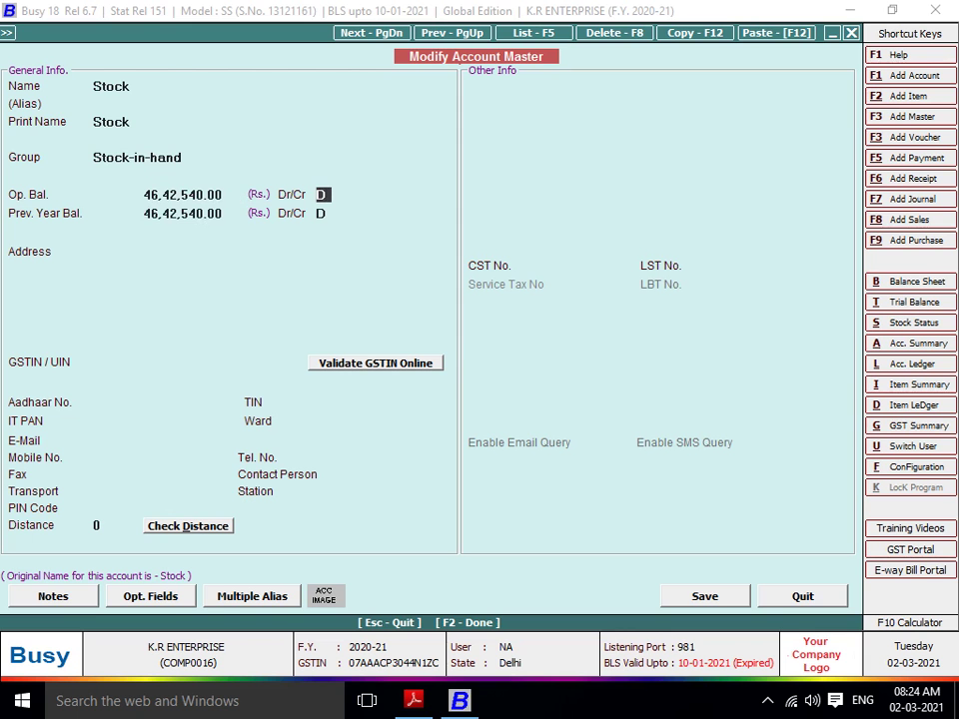
Check the opening stock against the PDF, keep the Stock balances as debit, and finish modifying the account
{"action": "key", "text": "alt+Tab"}
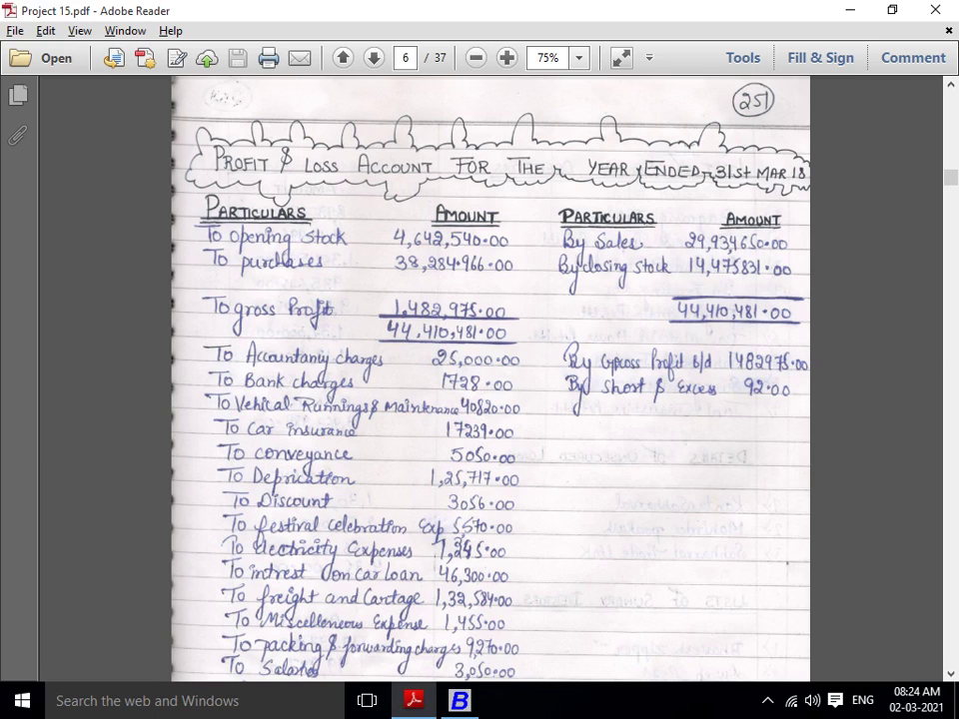
{"action": "key", "text": "alt+Tab"}
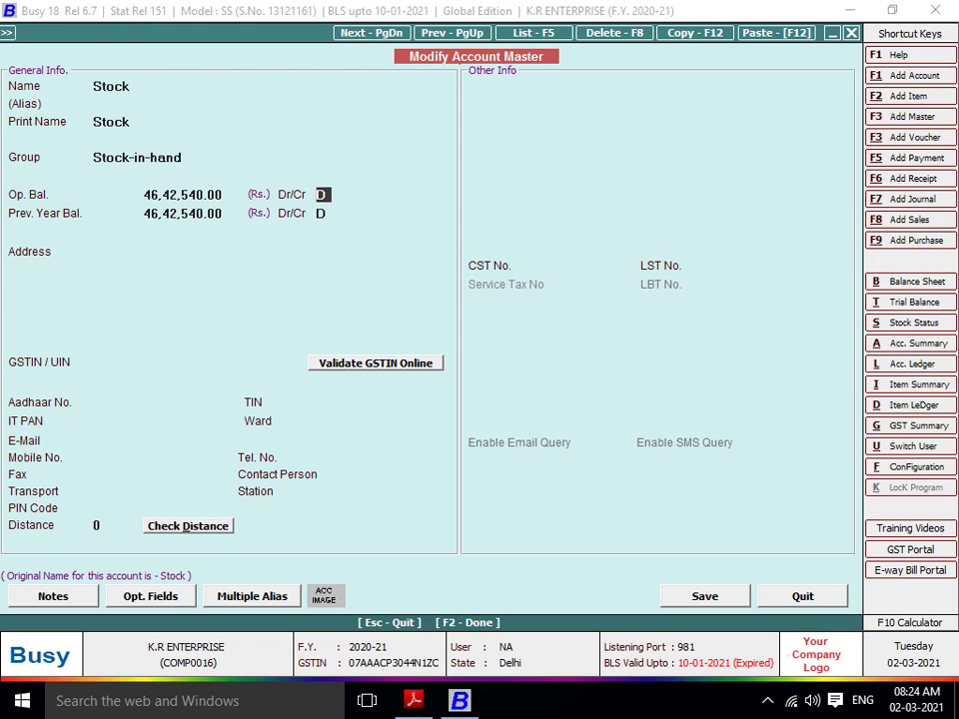
{"action": "key", "text": "alt+Tab"}
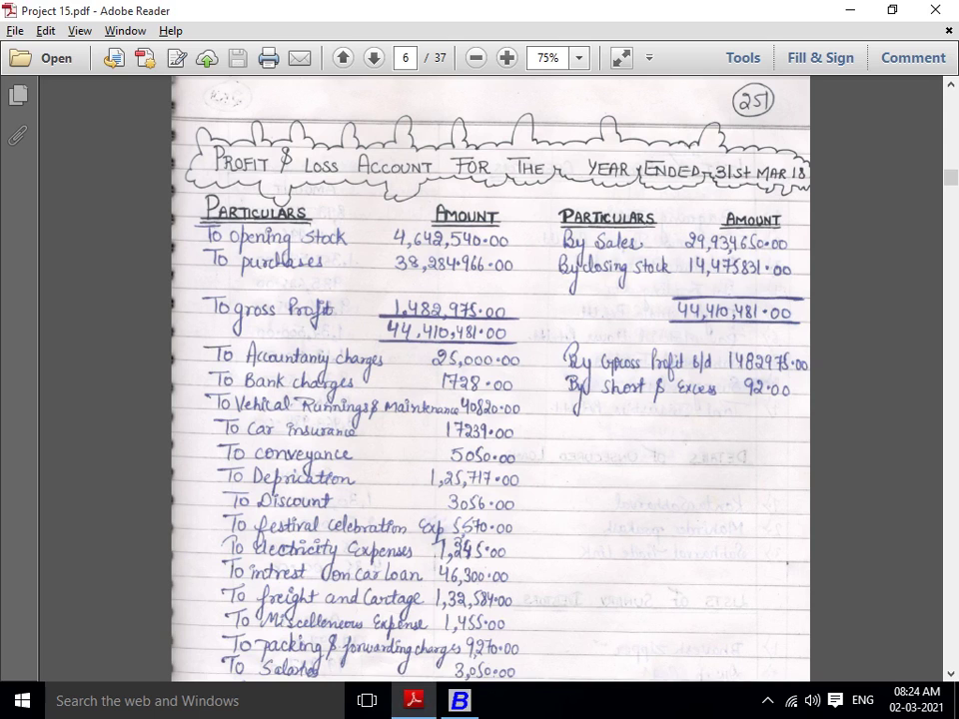
{"action": "key", "text": "alt+Tab"}
{"action": "key", "text": "Return"}
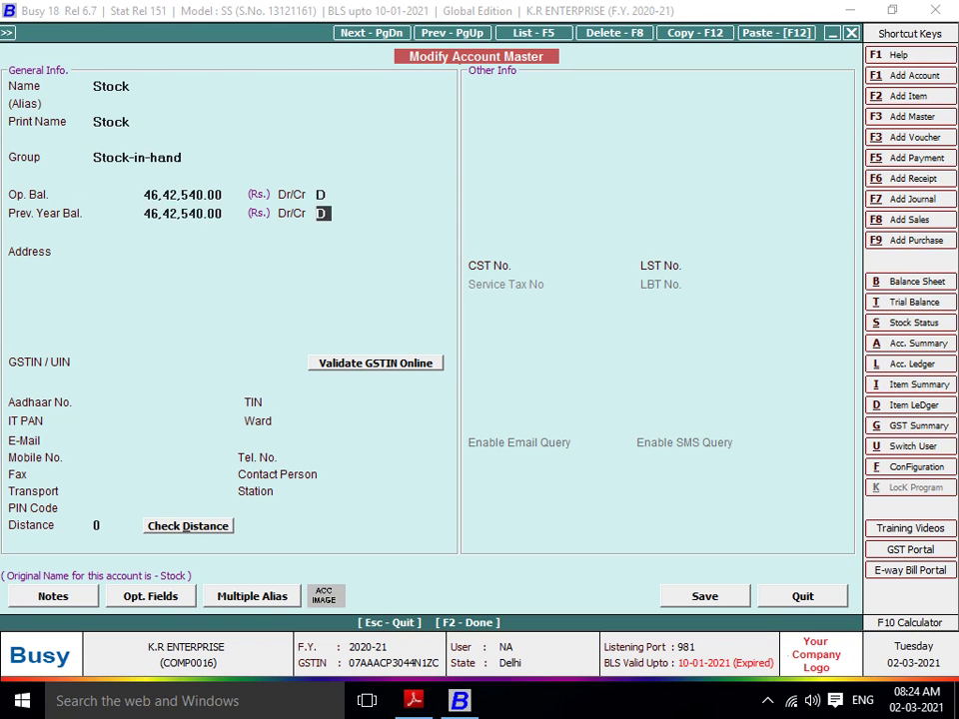
{"action": "key", "text": "Return"}
{"action": "key", "text": "Escape"}
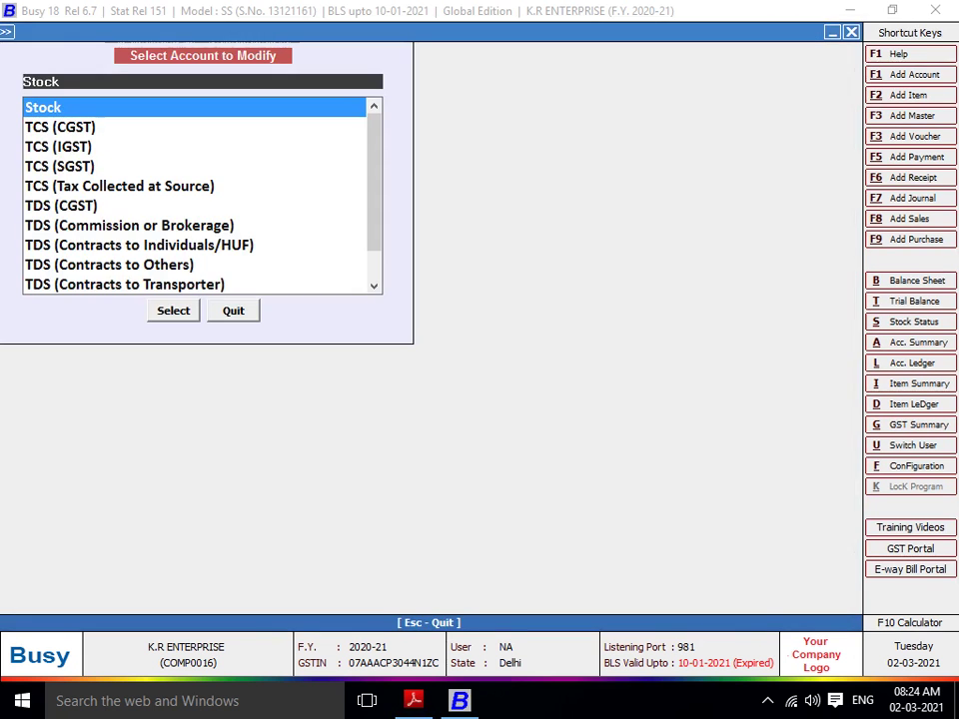
Look up the purchases entry in the PDF and open the Purchase account for modification at its opening balance
{"action": "key", "text": "alt+Tab"}
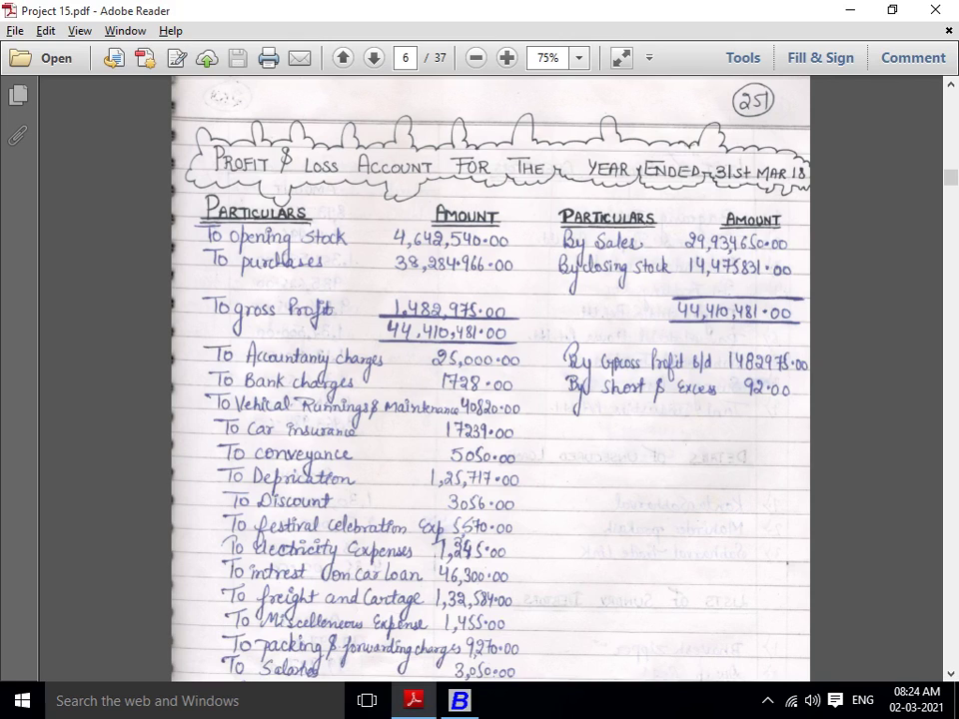
{"action": "key", "text": "alt+Tab"}
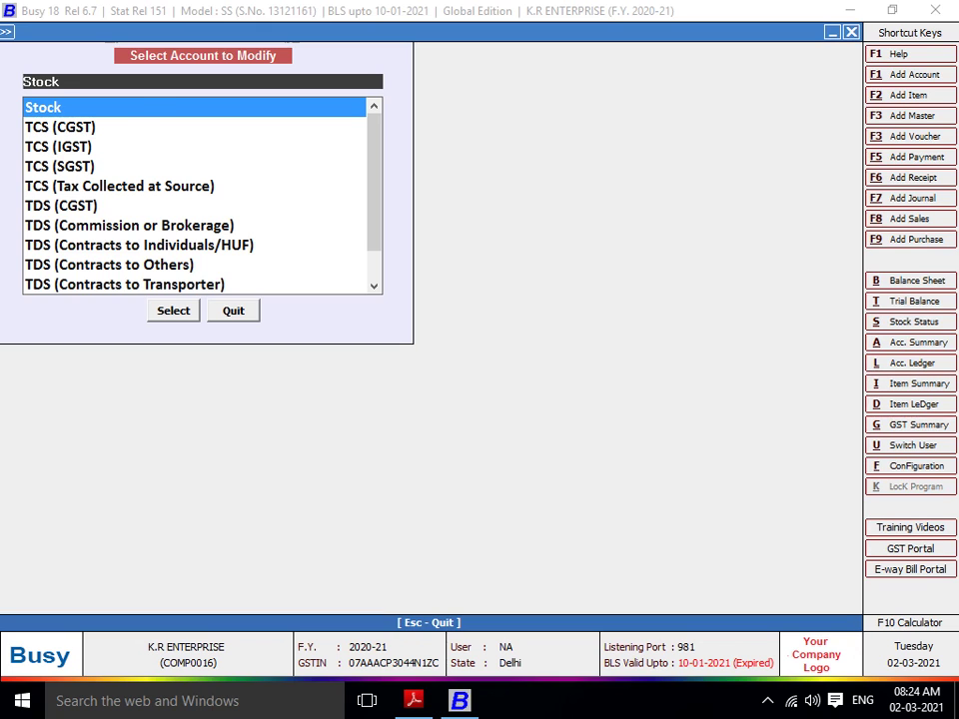
{"action": "type", "text": "PURC"}
{"action": "key", "text": "Return"}
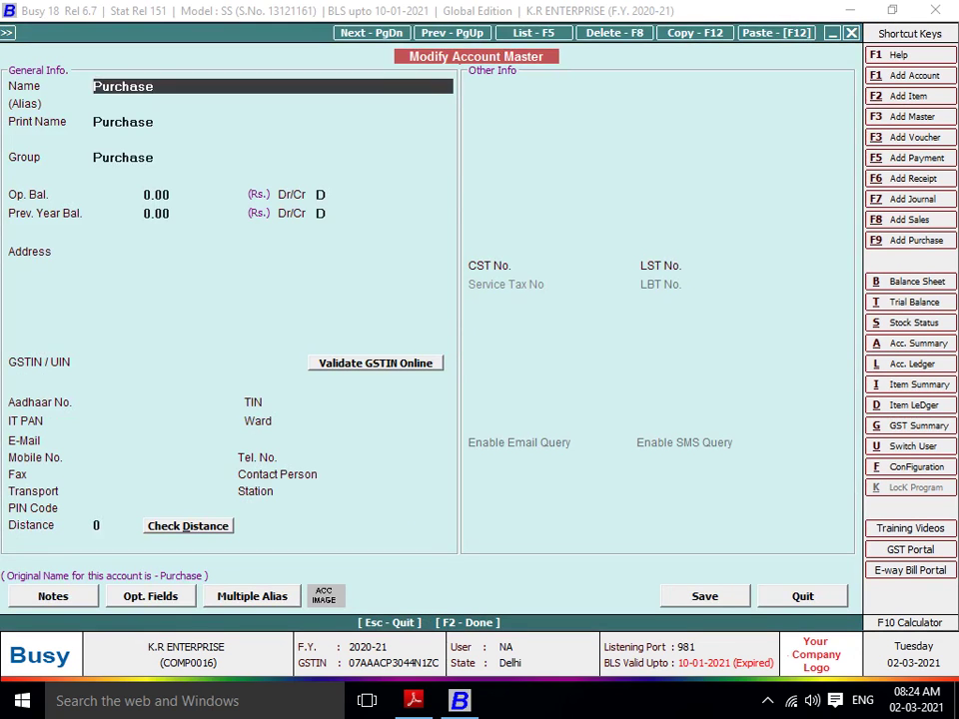
{"action": "key", "text": "Return"}
{"action": "key", "text": "Return"}
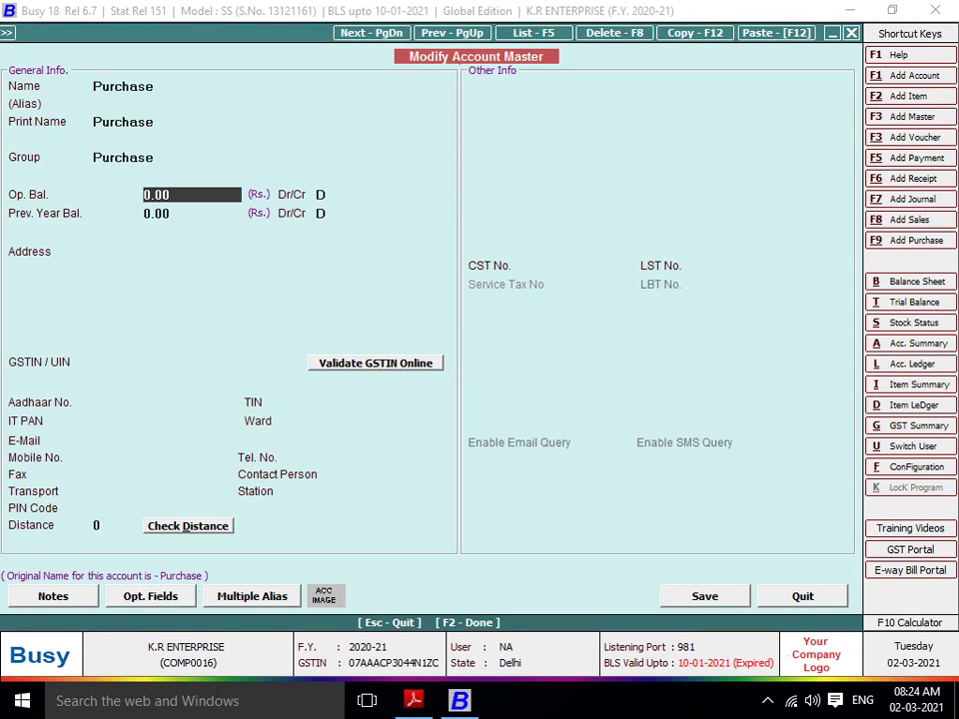
Set the Purchase account's opening balance to 3,82,84,966.00, taken from the purchases in the PDF's profit and loss account
{"action": "key", "text": "alt+Tab"}
{"action": "key", "text": "alt+Tab"}
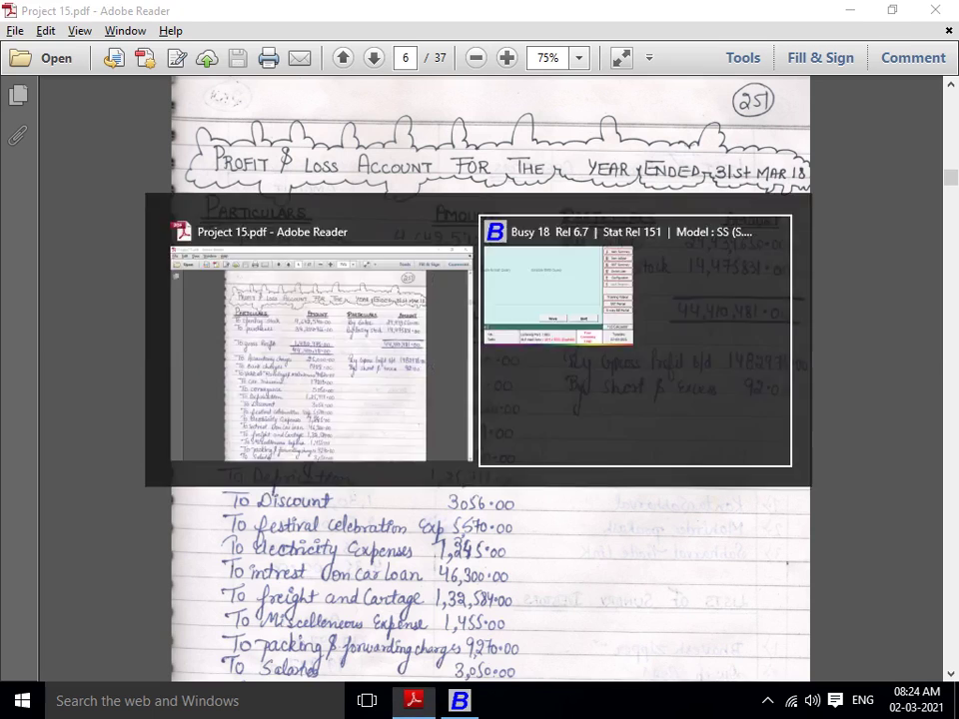
{"action": "type", "text": "3828"}
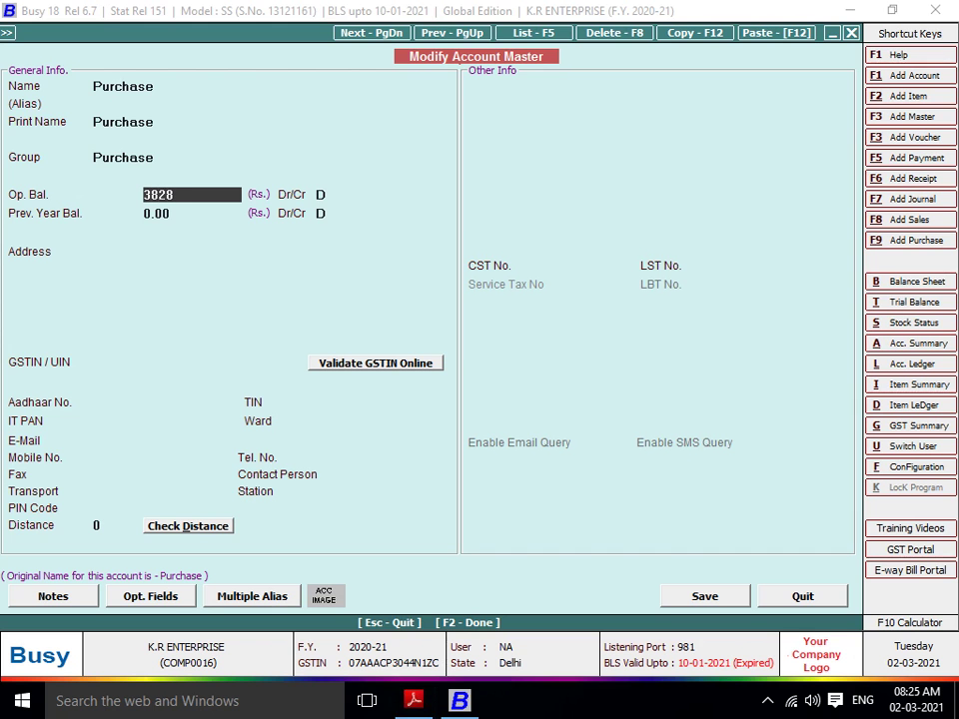
{"action": "type", "text": "4"}
{"action": "key", "text": "alt+Tab"}
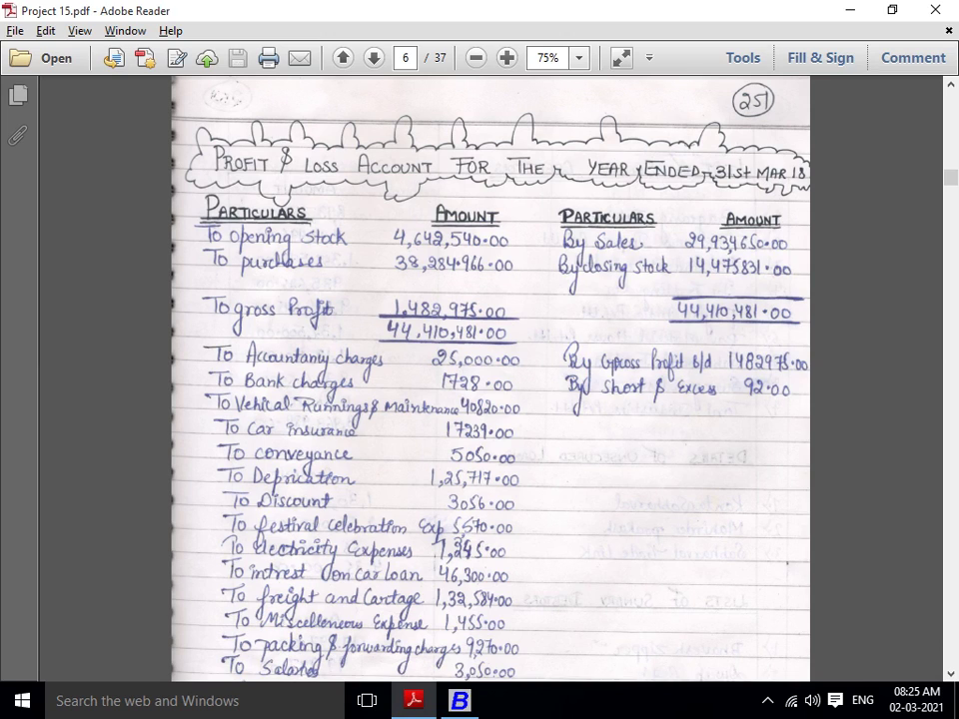
{"action": "key", "text": "alt+Tab"}
{"action": "type", "text": "38284966"}
{"action": "key", "text": "Return"}
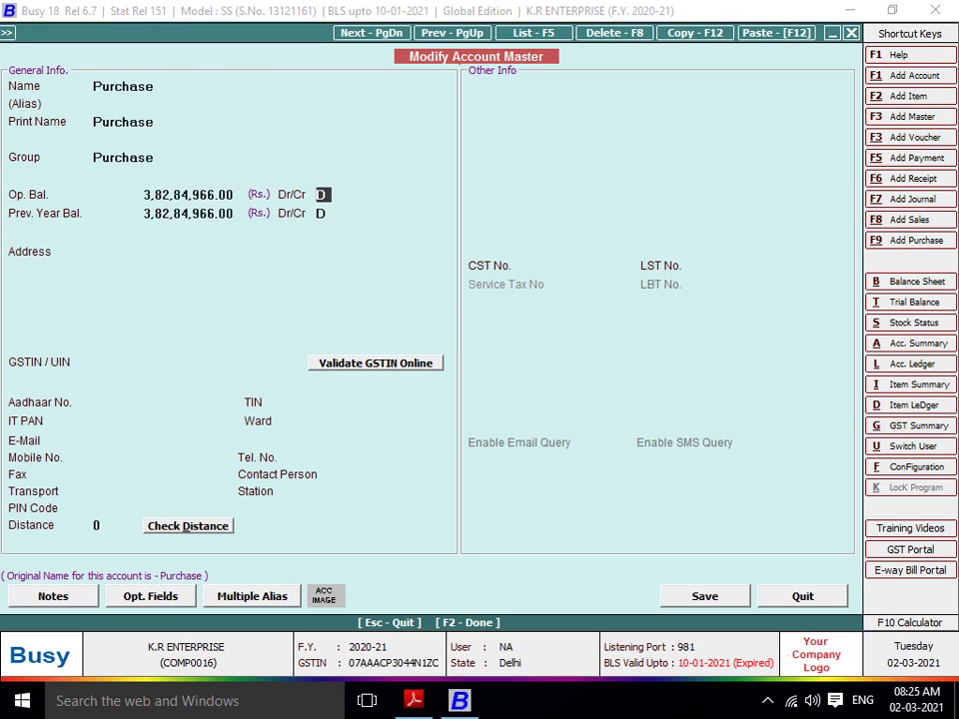
Check the purchases figure against the PDF, keep the Purchase balances as debit, and save the account
{"action": "key", "text": "Up"}
{"action": "key", "text": "Return"}
{"action": "key", "text": "alt+Tab"}
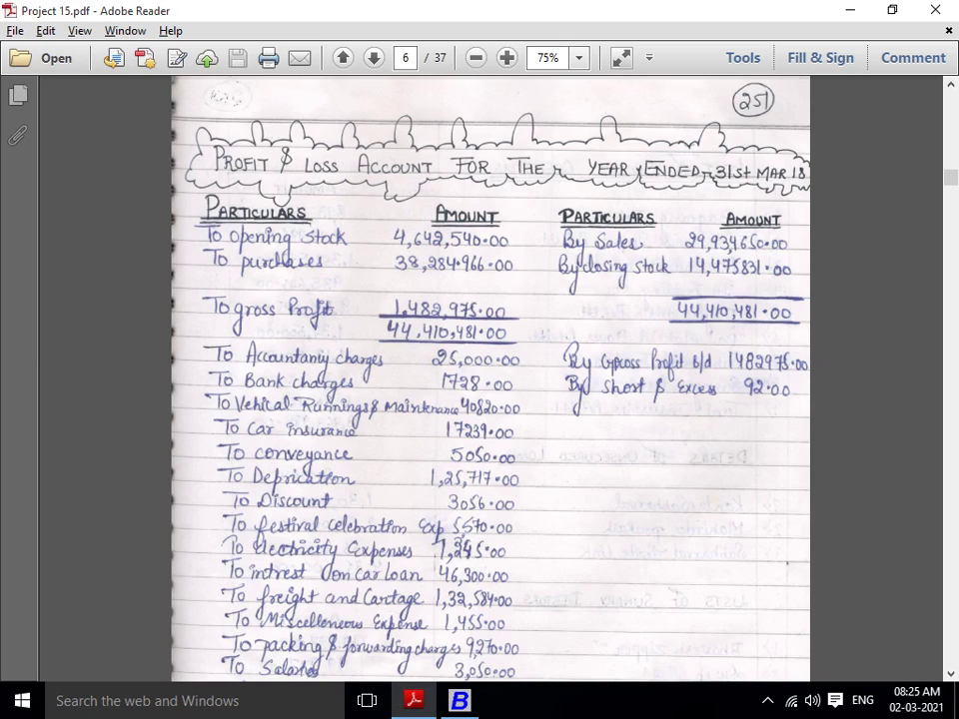
{"action": "key", "text": "alt+Tab"}
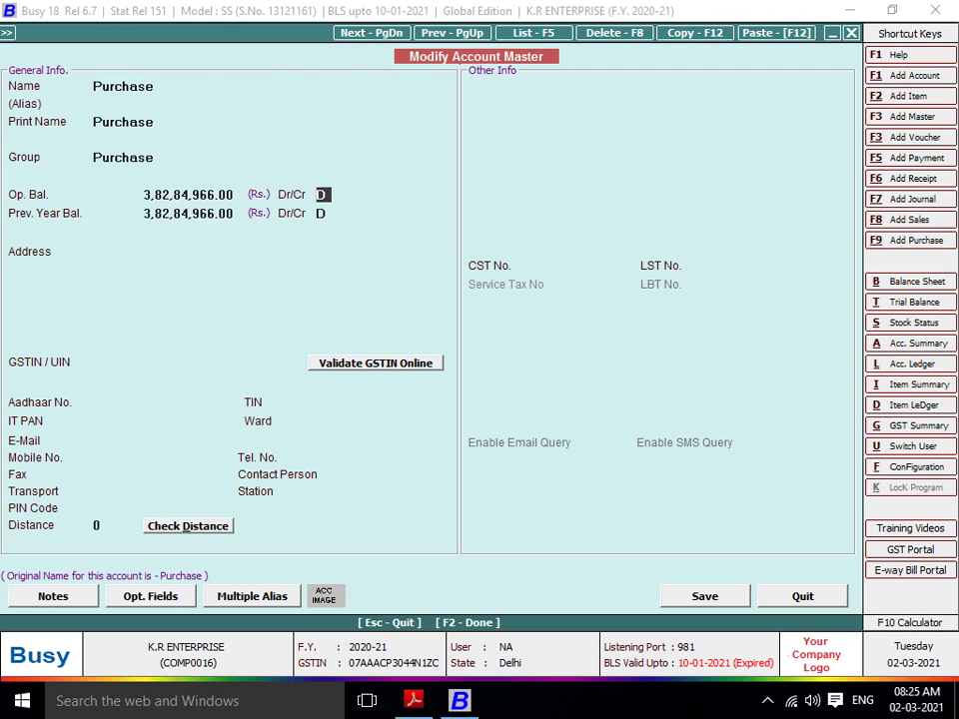
{"action": "key", "text": "Return"}
{"action": "key", "text": "Return"}
{"action": "key", "text": "Return"}
{"action": "key", "text": "Return"}
{"action": "key", "text": "Return"}
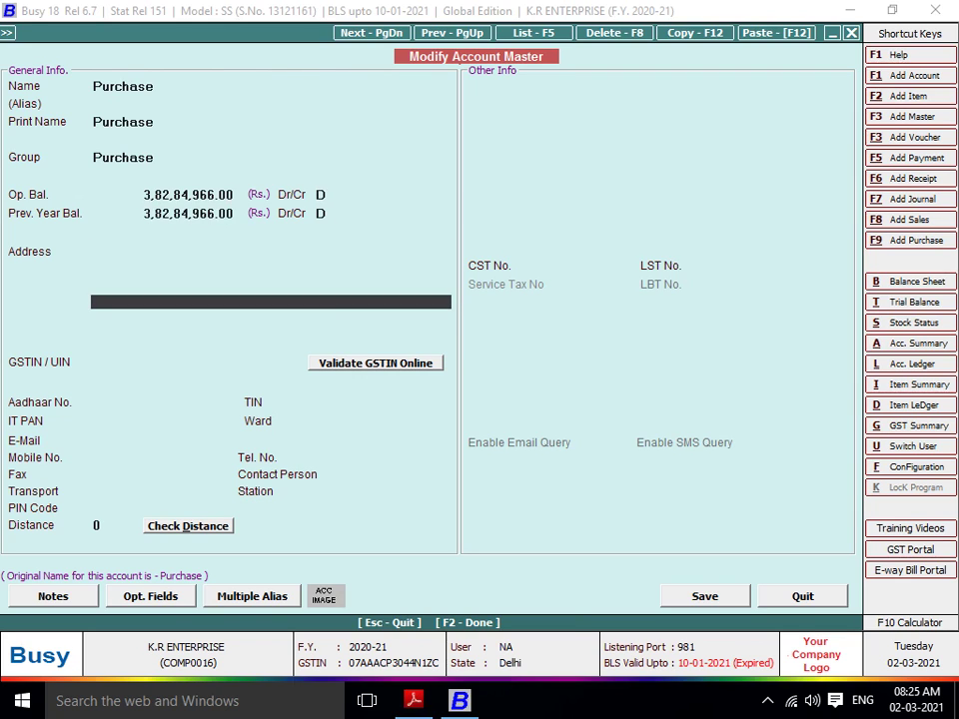
{"action": "key", "text": "F2"}
Find the Sales account and open it for modification at its opening balance
{"action": "type", "text": "SALE"}
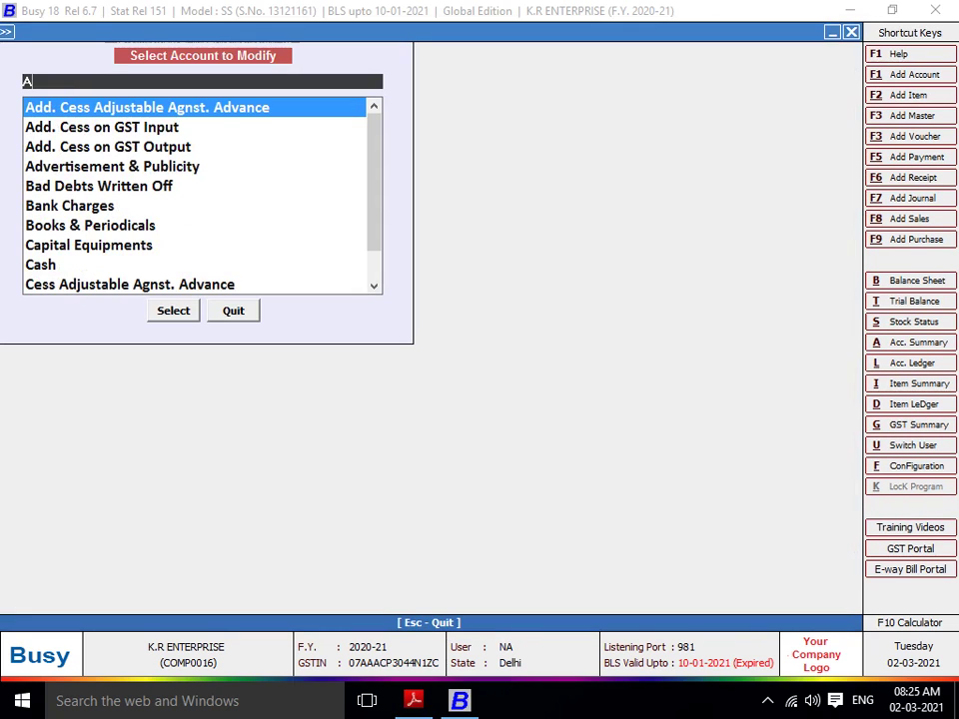
{"action": "key", "text": "Return"}
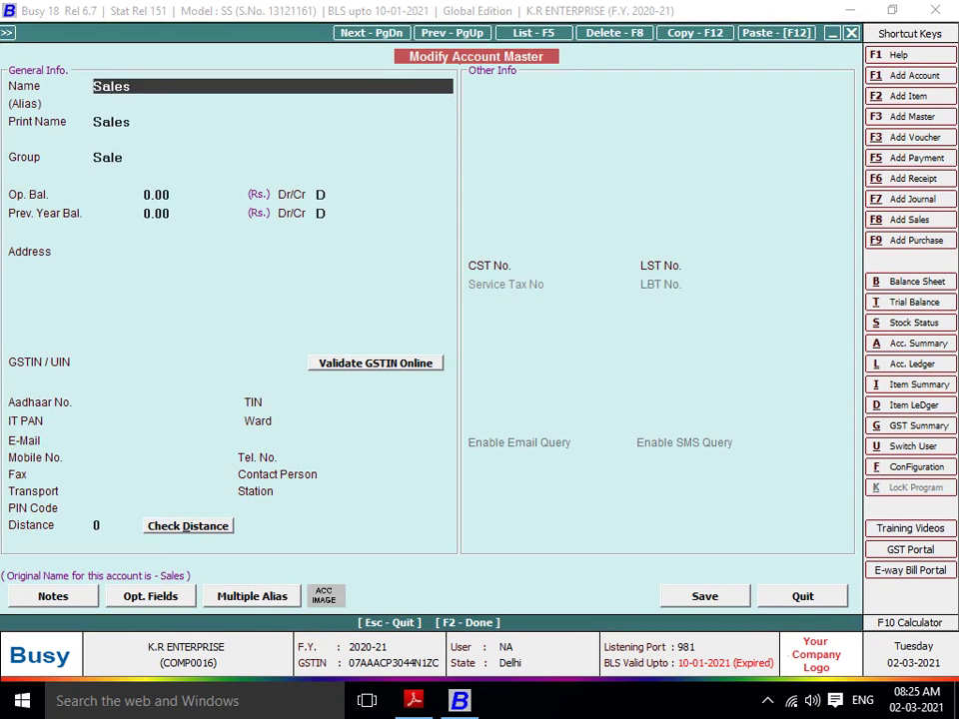
{"action": "key", "text": "Return"}
{"action": "key", "text": "Return"}
{"action": "key", "text": "Return"}
{"action": "key", "text": "Return"}
Set the Sales account's opening balance to 2,99,34,650.00, taken from the sales in the PDF's profit and loss account
{"action": "key", "text": "alt+Tab"}
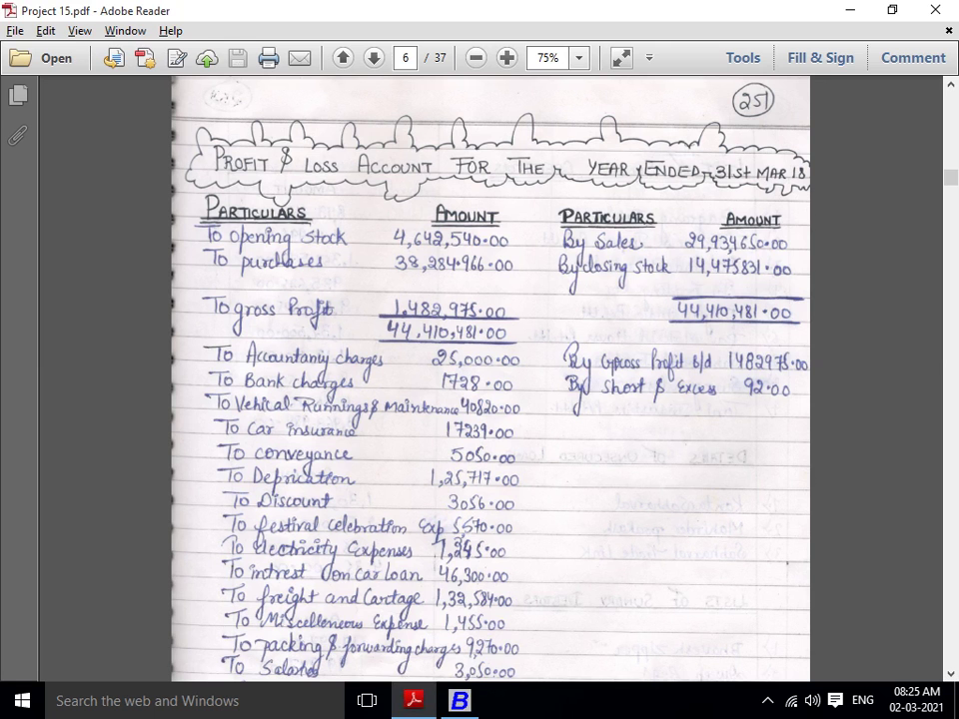
{"action": "key", "text": "alt+Tab"}
{"action": "type", "text": "29"}
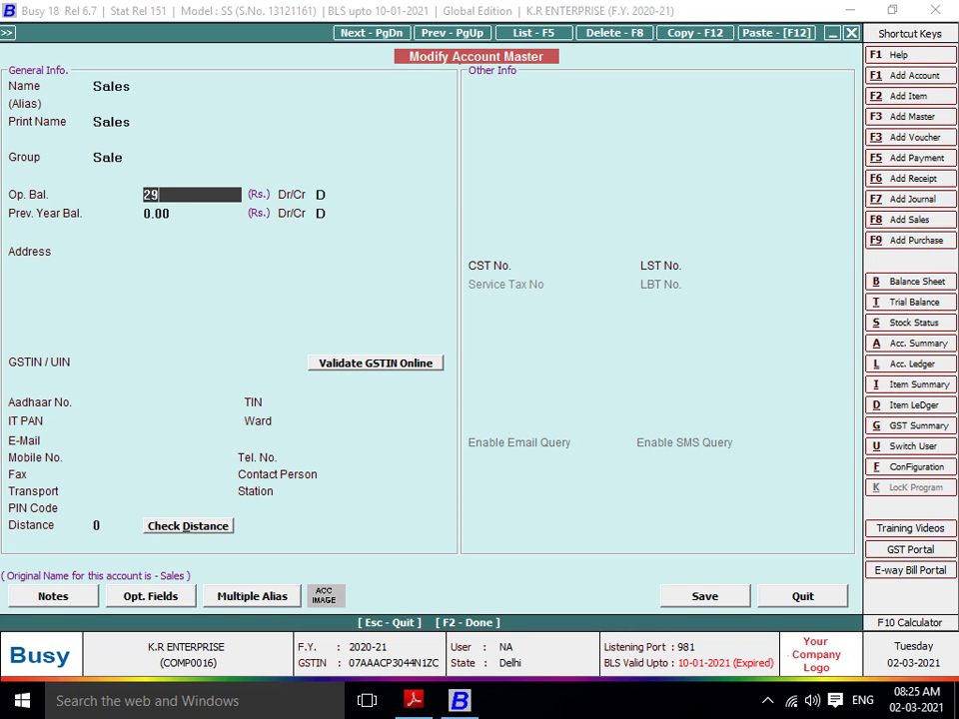
{"action": "key", "text": "alt+Tab"}
{"action": "key", "text": "alt+Tab"}
{"action": "type", "text": "934"}
{"action": "key", "text": "alt+Tab"}
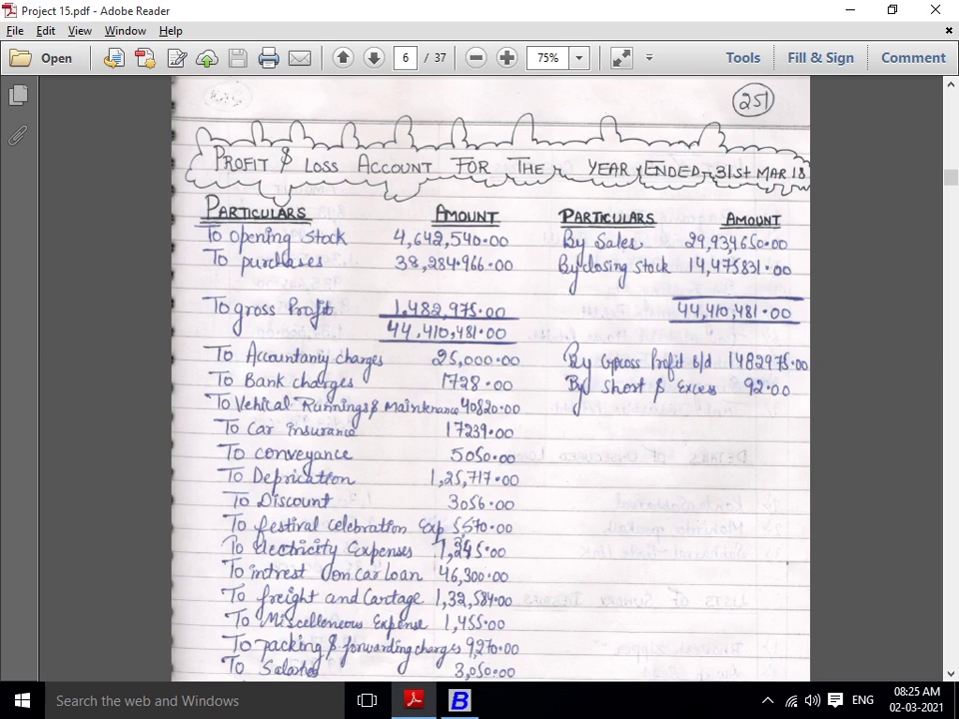
{"action": "key", "text": "alt+Tab"}
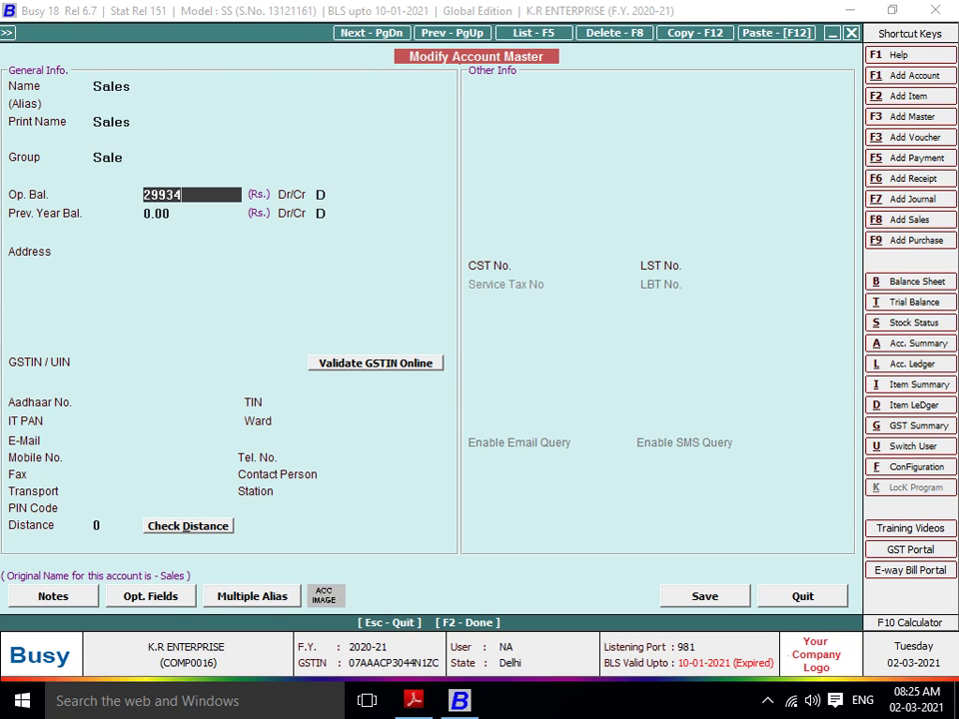
{"action": "key", "text": "alt+Tab"}
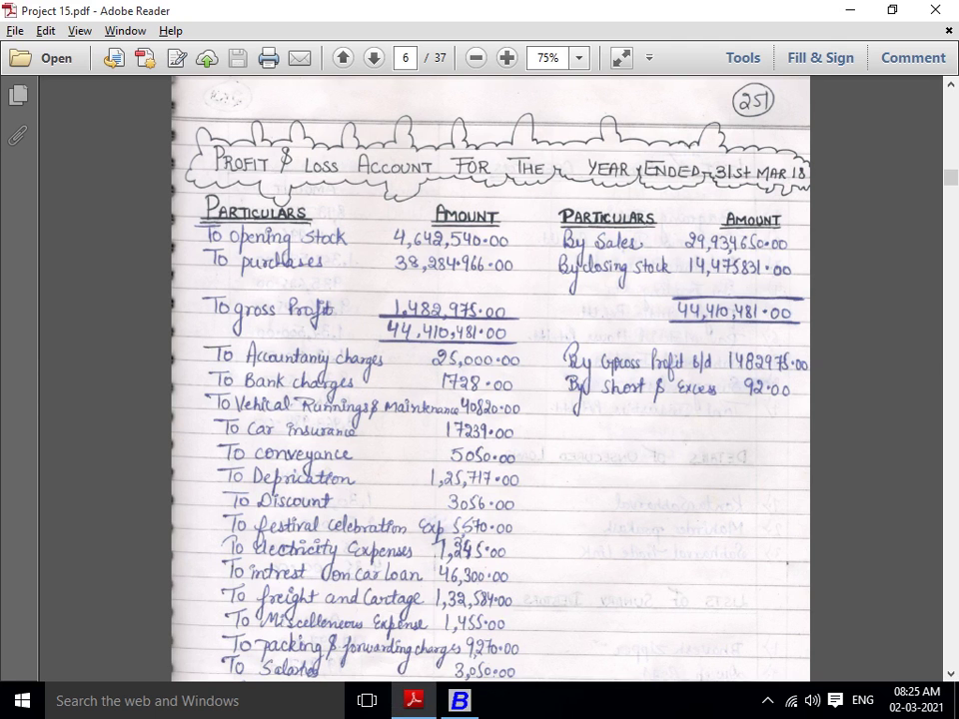
{"action": "key", "text": "alt+Tab"}
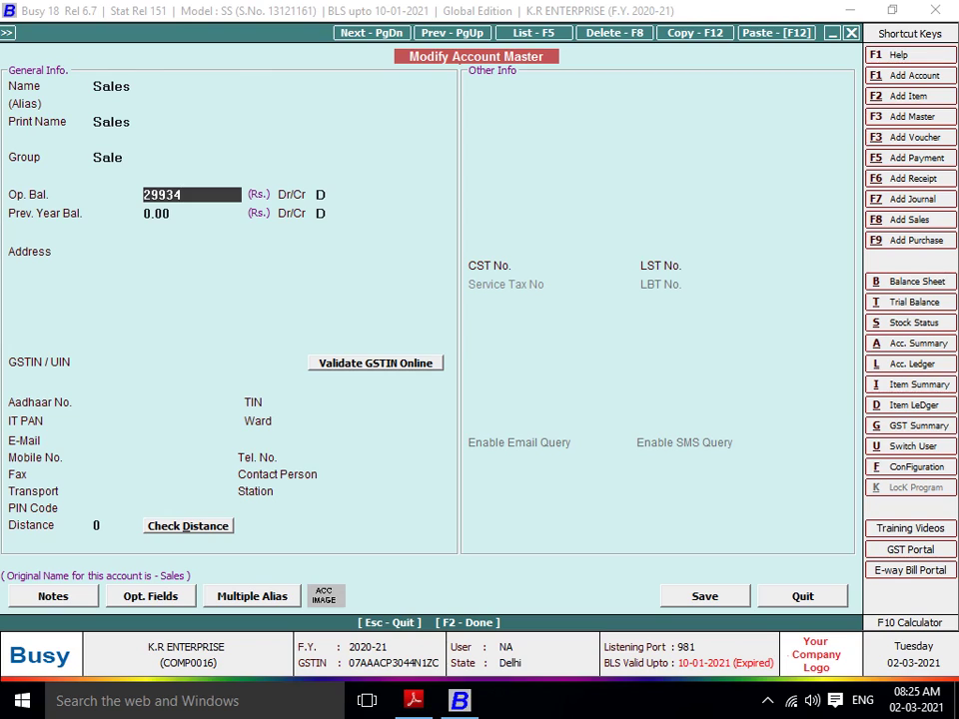
{"action": "type", "text": "650"}
{"action": "key", "text": "Return"}
Keep the Sales opening and previous year balances as debit, leave the address blank, and save the account
{"action": "key", "text": "Return"}
{"action": "key", "text": "Return"}
{"action": "key", "text": "Return"}
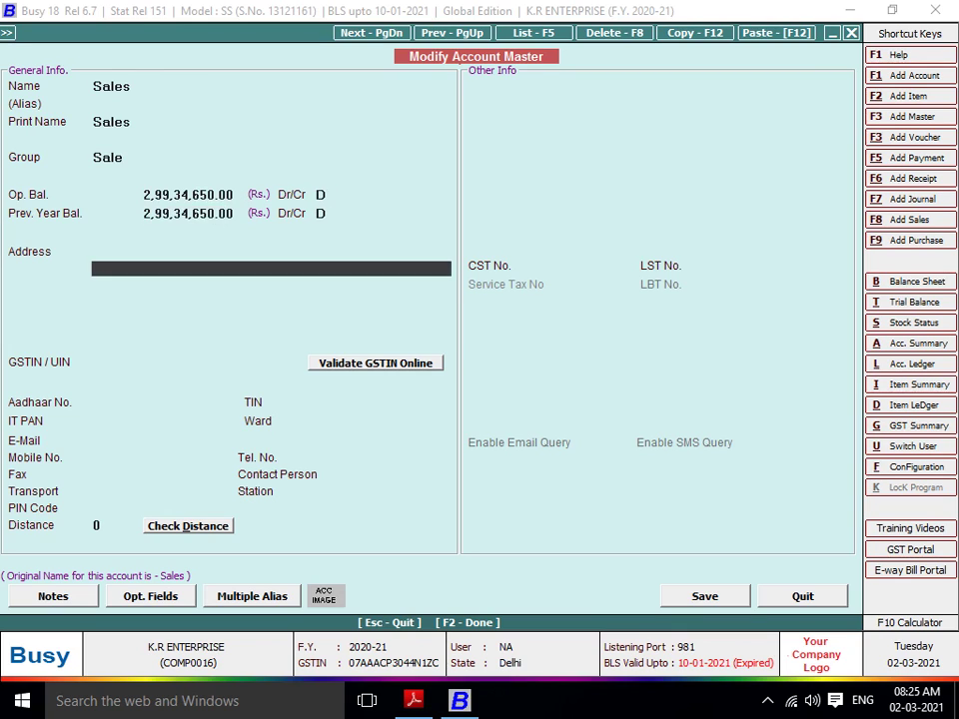
{"action": "key", "text": "Return"}
{"action": "key", "text": "Return"}
{"action": "key", "text": "Return"}
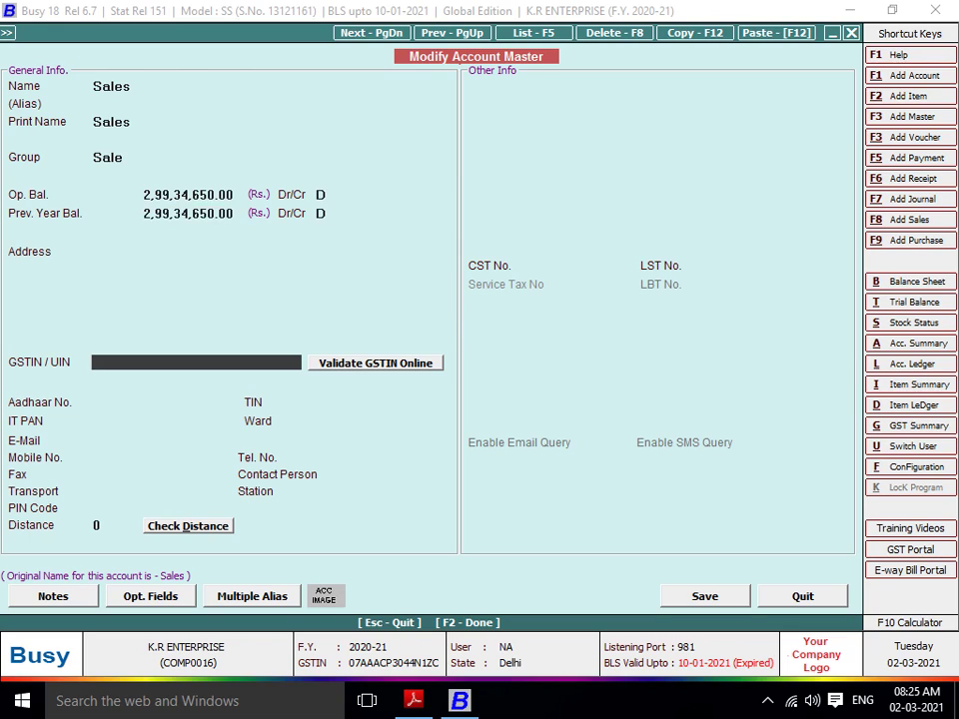
{"action": "key", "text": "F2"}
{"action": "key", "text": "Return"}
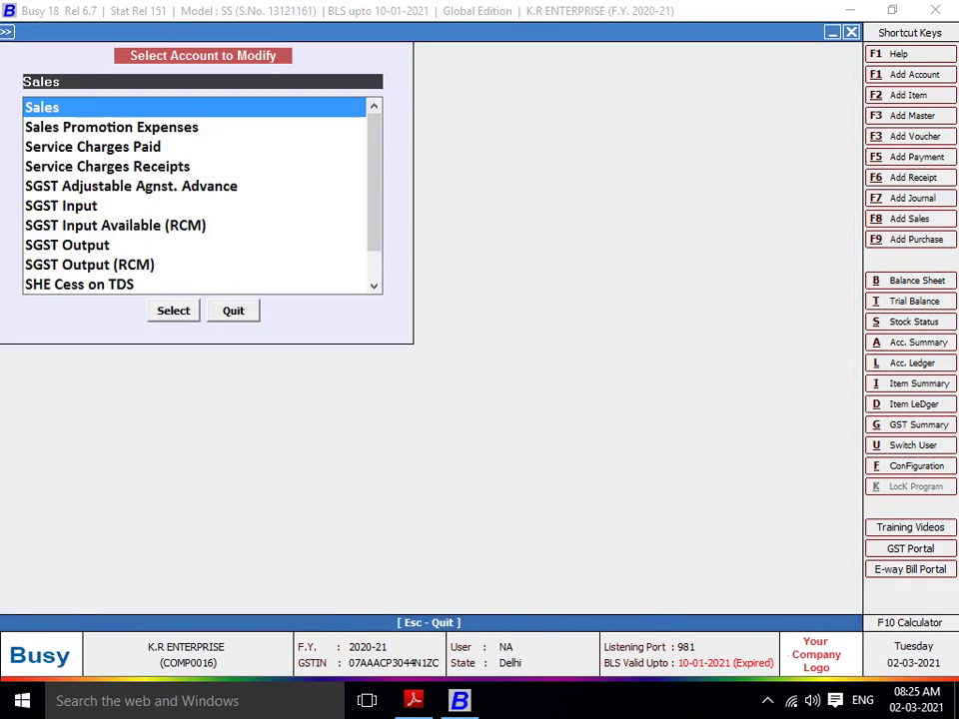
Check the closing stock entry in the PDF's profit and loss account and leave account modification in Busy
{"action": "key", "text": "alt+Tab"}
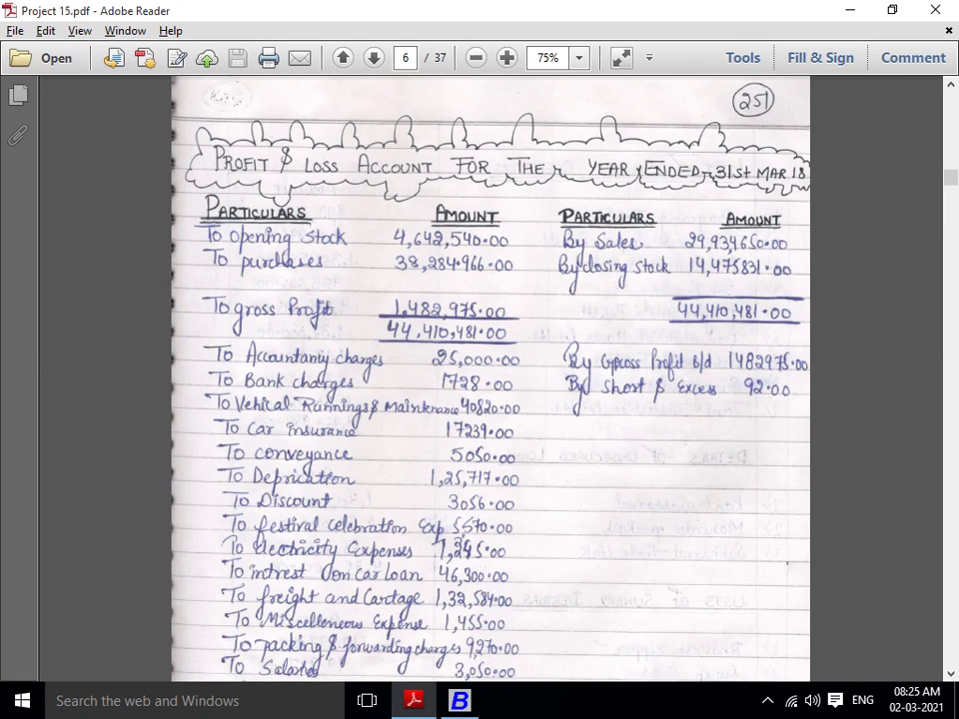
{"action": "key", "text": "alt+Tab"}
{"action": "key", "text": "Escape"}
{"action": "key", "text": "Escape"}
{"action": "key", "text": "Escape"}
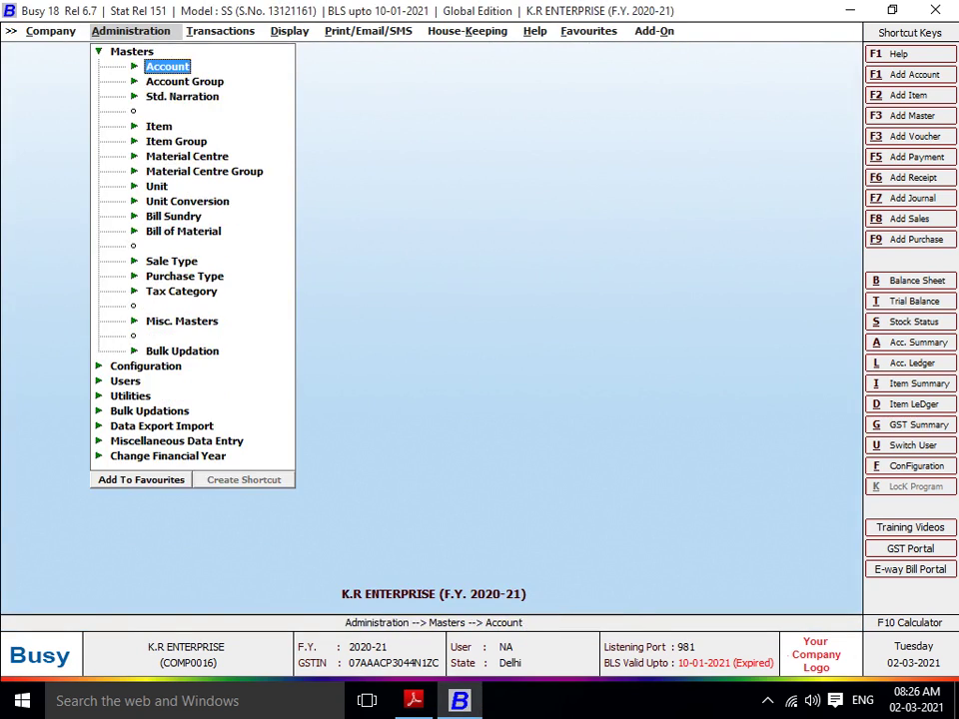
Start adding a new stock journal voucher
{"action": "key", "text": "Right"}
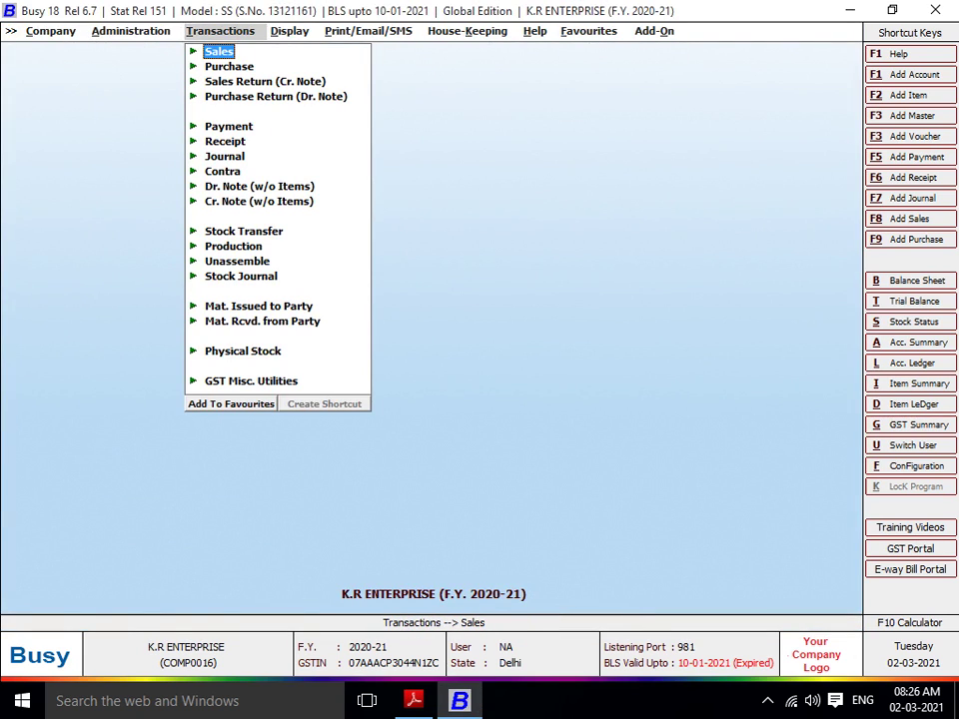
{"action": "key", "text": "Down"}
{"action": "key", "text": "Down"}
{"action": "key", "text": "Down"}
{"action": "key", "text": "Down"}
{"action": "key", "text": "Down"}
{"action": "key", "text": "Down"}
{"action": "key", "text": "Down"}
{"action": "key", "text": "Down"}
{"action": "key", "text": "Down"}
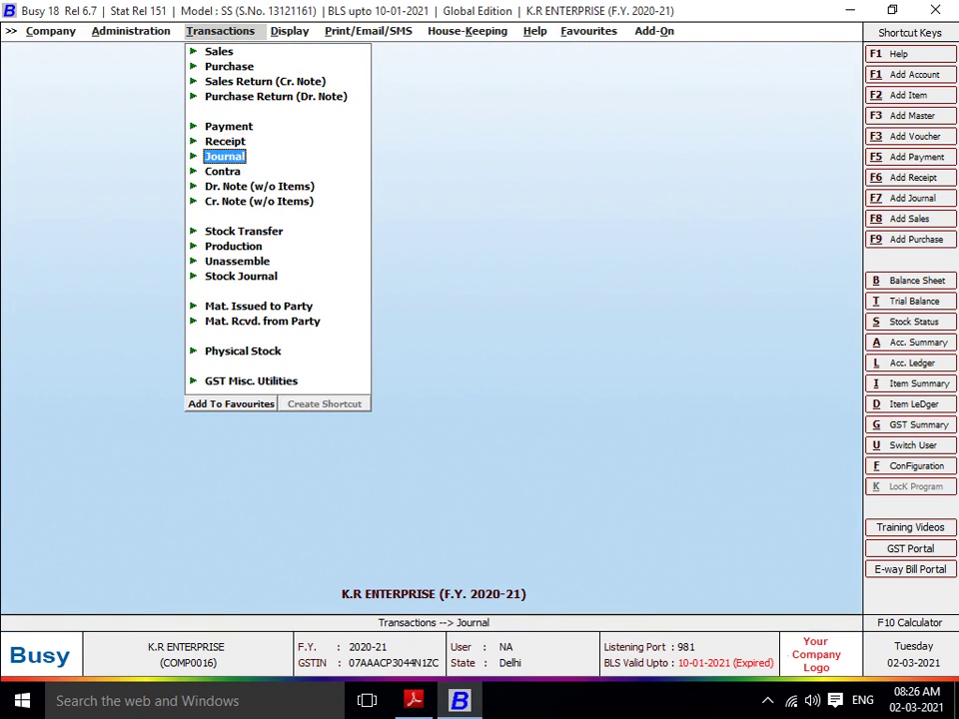
{"action": "key", "text": "Down"}
{"action": "key", "text": "Down"}
{"action": "key", "text": "Down"}
{"action": "key", "text": "Down"}
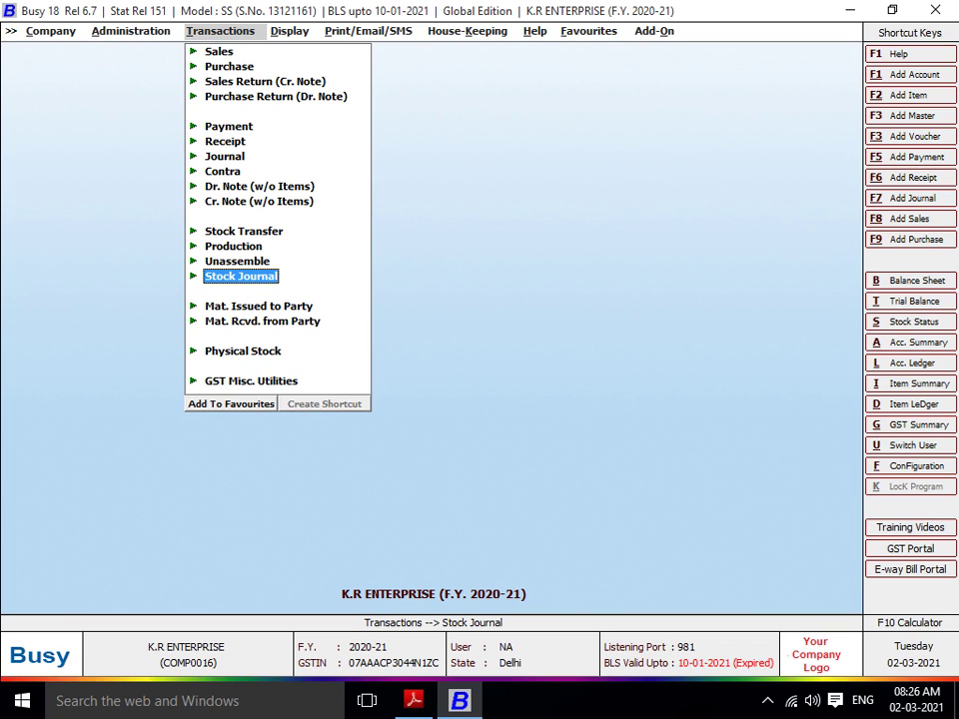
{"action": "key", "text": "Return"}
{"action": "key", "text": "Return"}
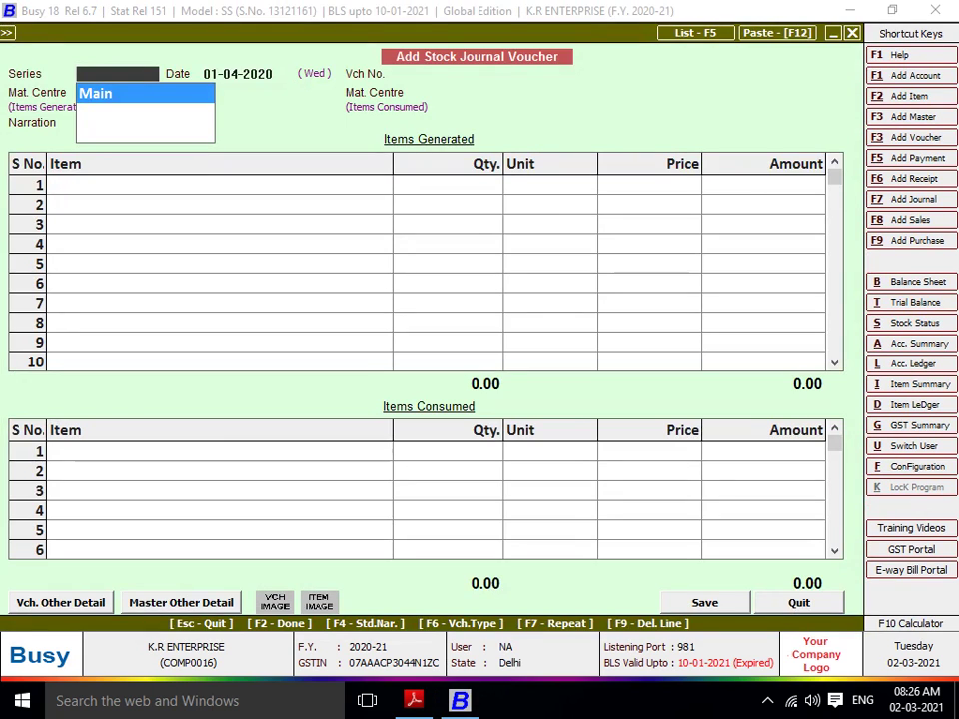
Set the voucher's series to Main, date to 01-04-2020, and both material centres to Main Store
{"action": "key", "text": "Return"}
{"action": "key", "text": "Return"}
{"action": "key", "text": "Return"}
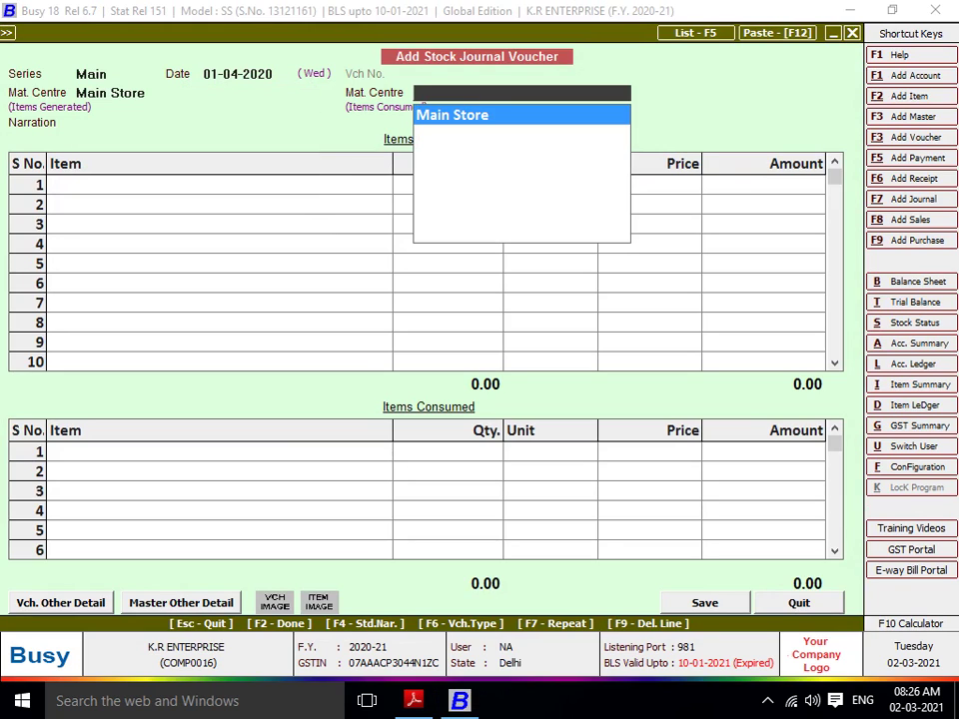
{"action": "key", "text": "Return"}
{"action": "key", "text": "Return"}
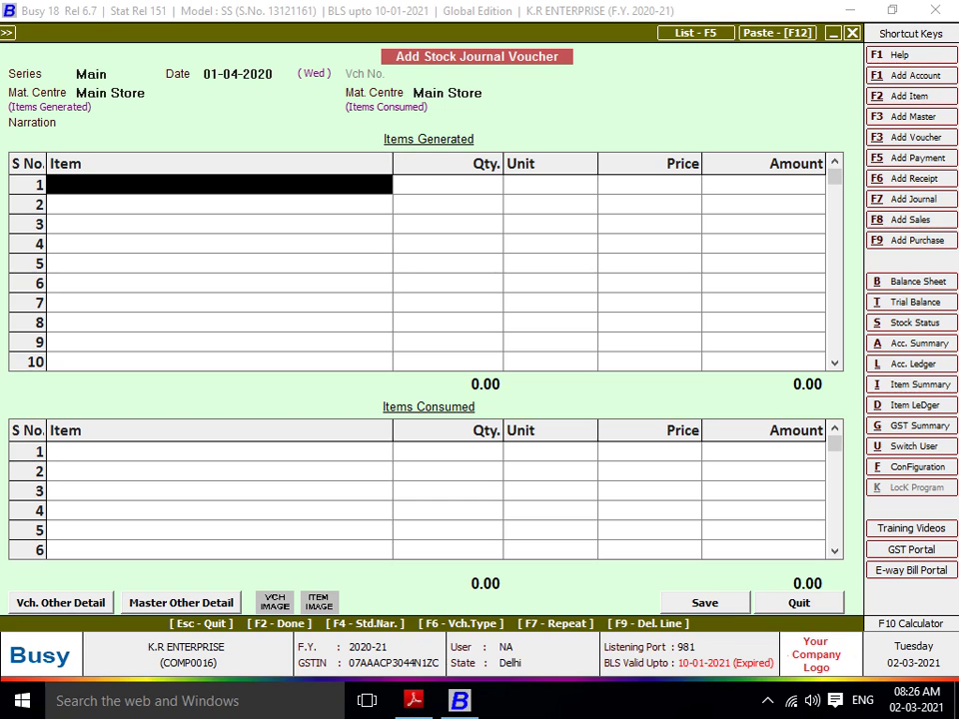
Create a new item master from the first generated item row, named STOCK, in the General group
{"action": "key", "text": "F3"}
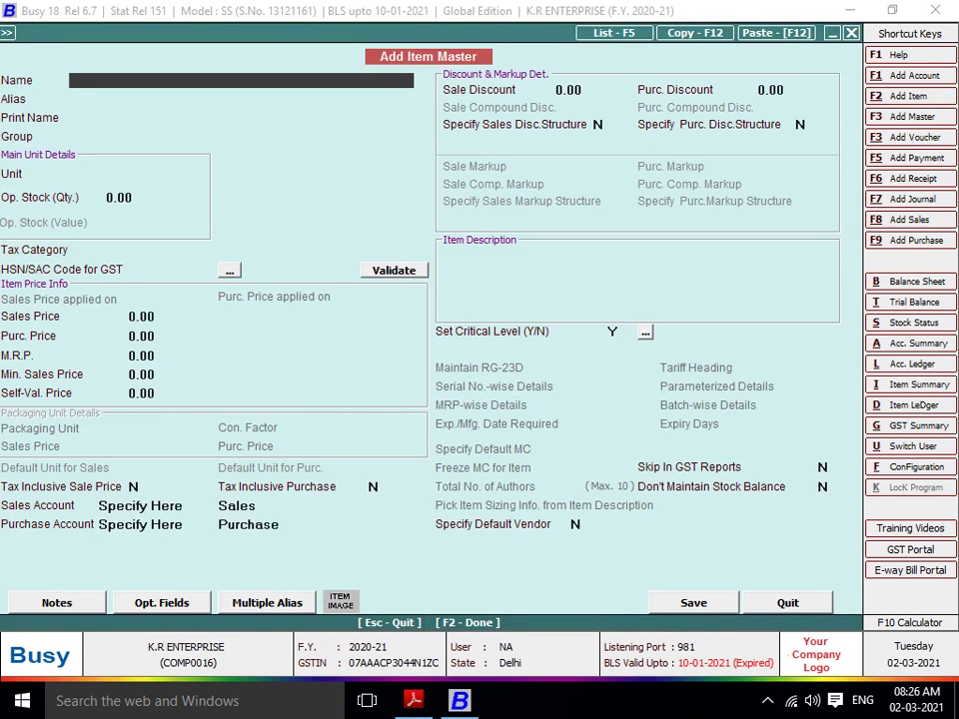
{"action": "type", "text": "STOCK"}
{"action": "key", "text": "Return"}
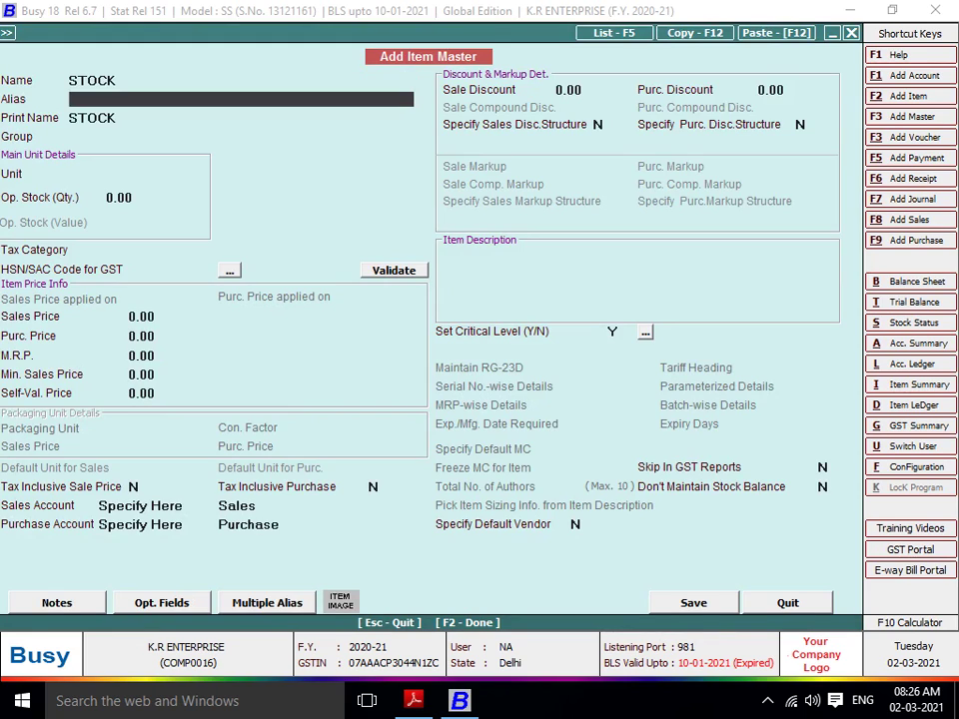
{"action": "key", "text": "Return"}
{"action": "key", "text": "Return"}
{"action": "key", "text": "Return"}
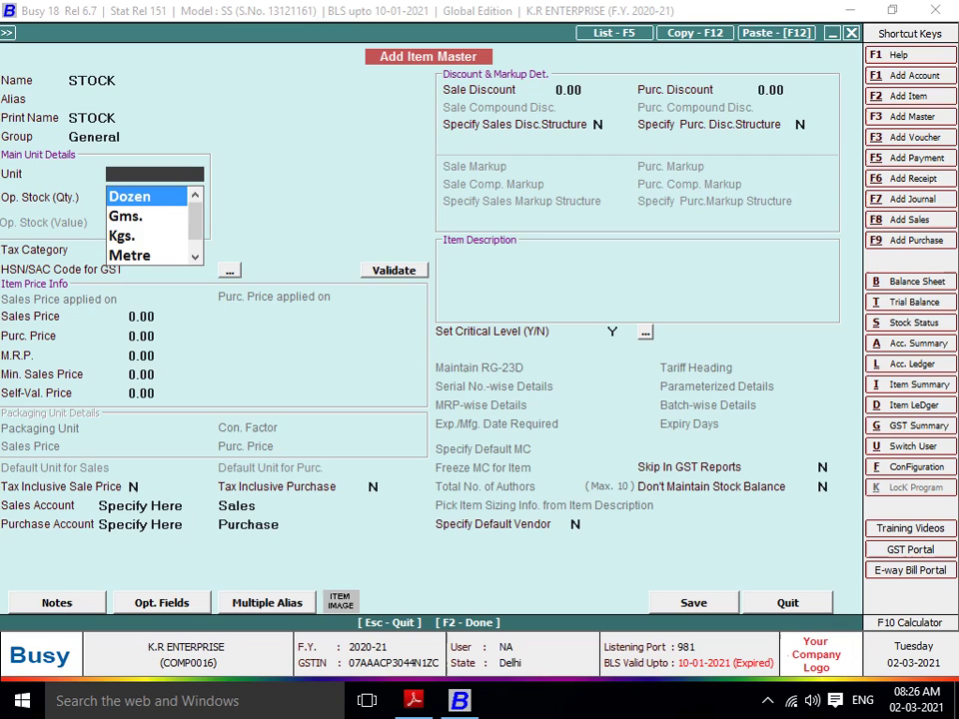
Set the STOCK item's main unit to Pcs. and its tax category to None
{"action": "type", "text": "p"}
{"action": "key", "text": "Return"}
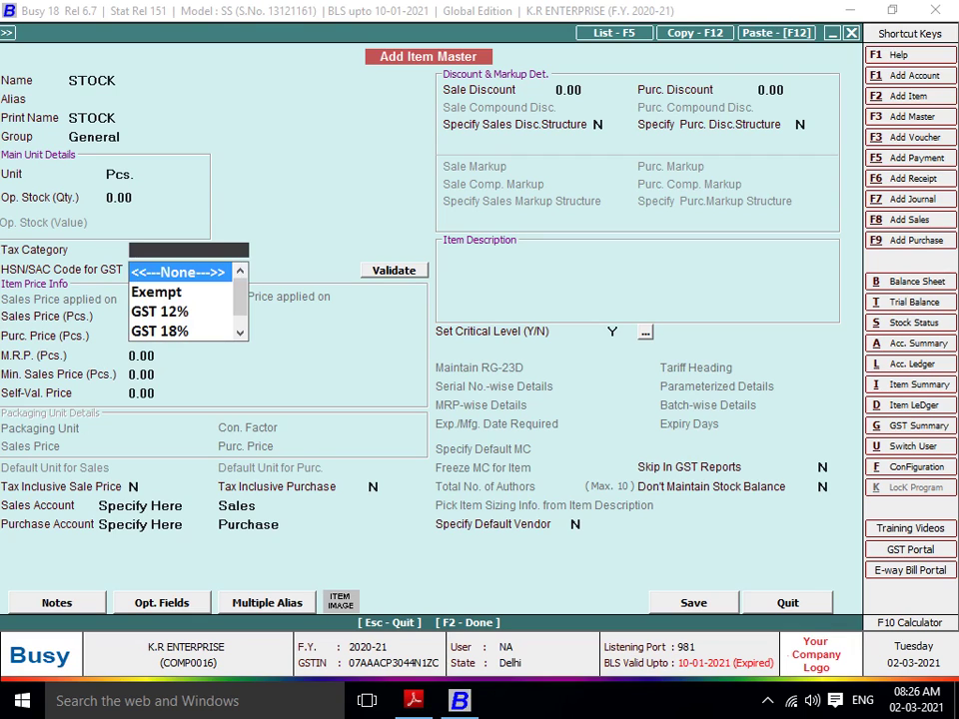
{"action": "key", "text": "Return"}
Leave the STOCK item's HSN/SAC code blank and its prices at 0.00, and save the item master into the voucher
{"action": "key", "text": "Return"}
{"action": "key", "text": "Return"}
{"action": "key", "text": "Return"}
{"action": "key", "text": "Return"}
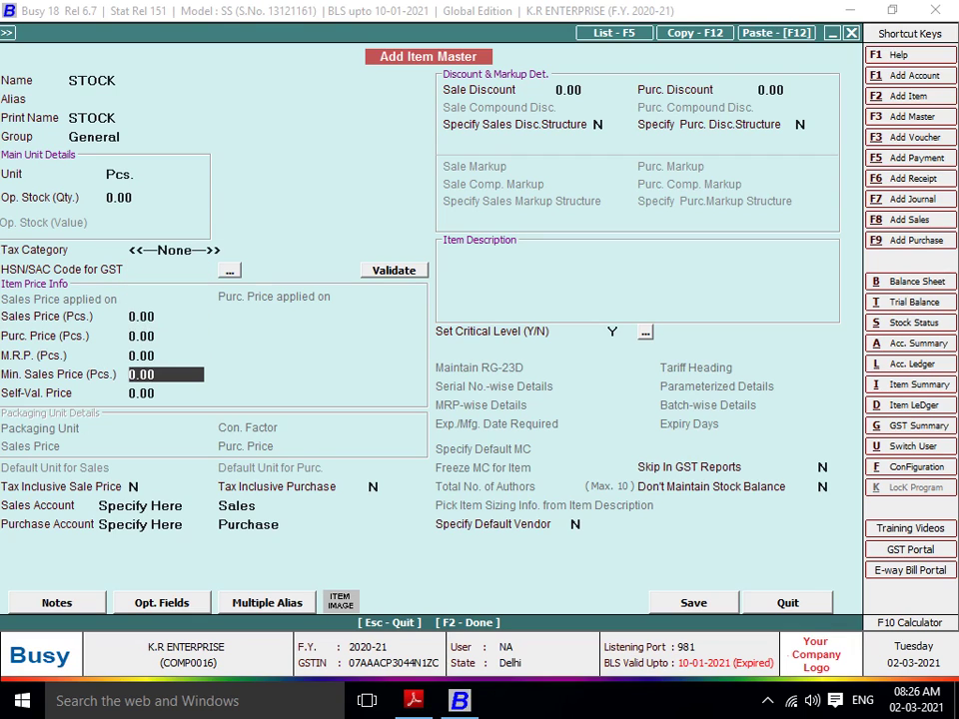
{"action": "key", "text": "Return"}
{"action": "key", "text": "Return"}
{"action": "key", "text": "Return"}
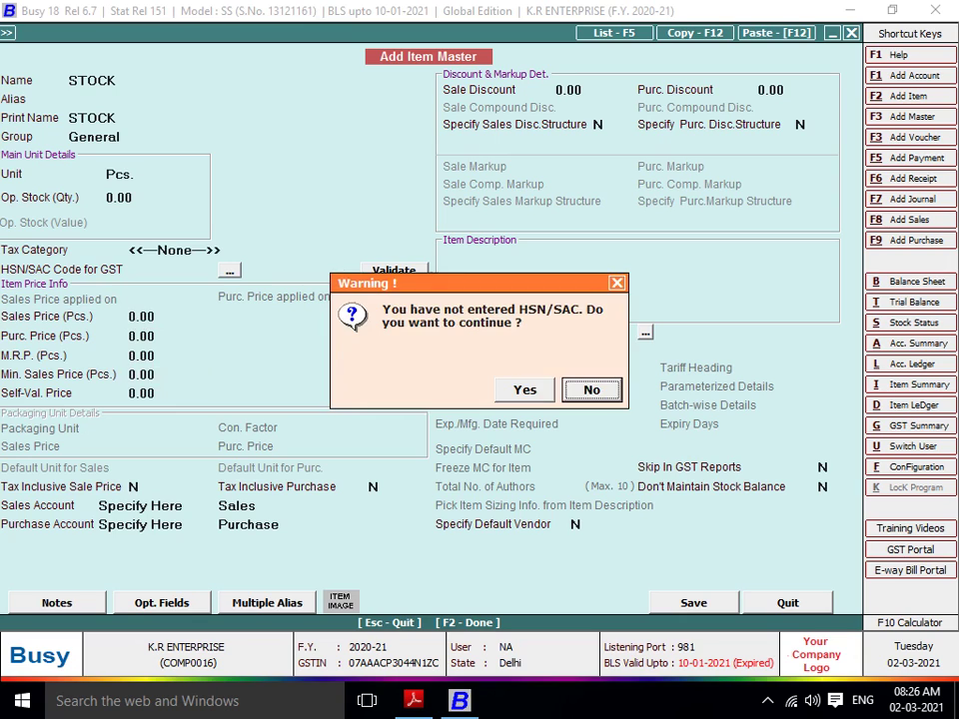
{"action": "key", "text": "y"}
{"action": "key", "text": "F2"}
{"action": "key", "text": "Return"}
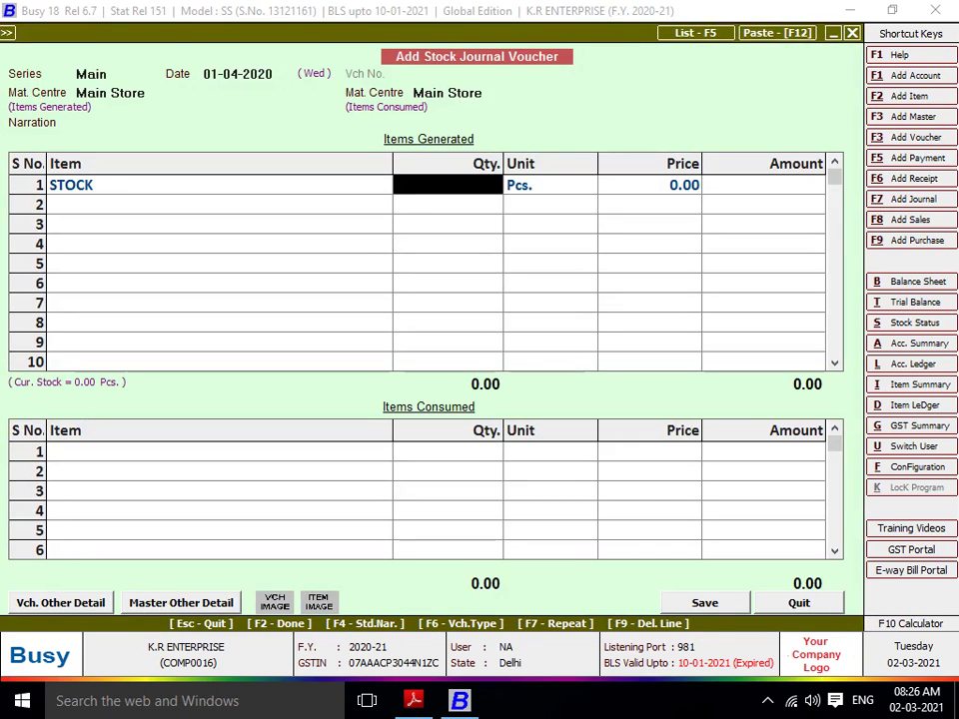
Set the generated STOCK item's quantity to 1 Pcs. in the stock journal voucher and leave its price unset
{"action": "type", "text": "1"}
{"action": "key", "text": "Return"}
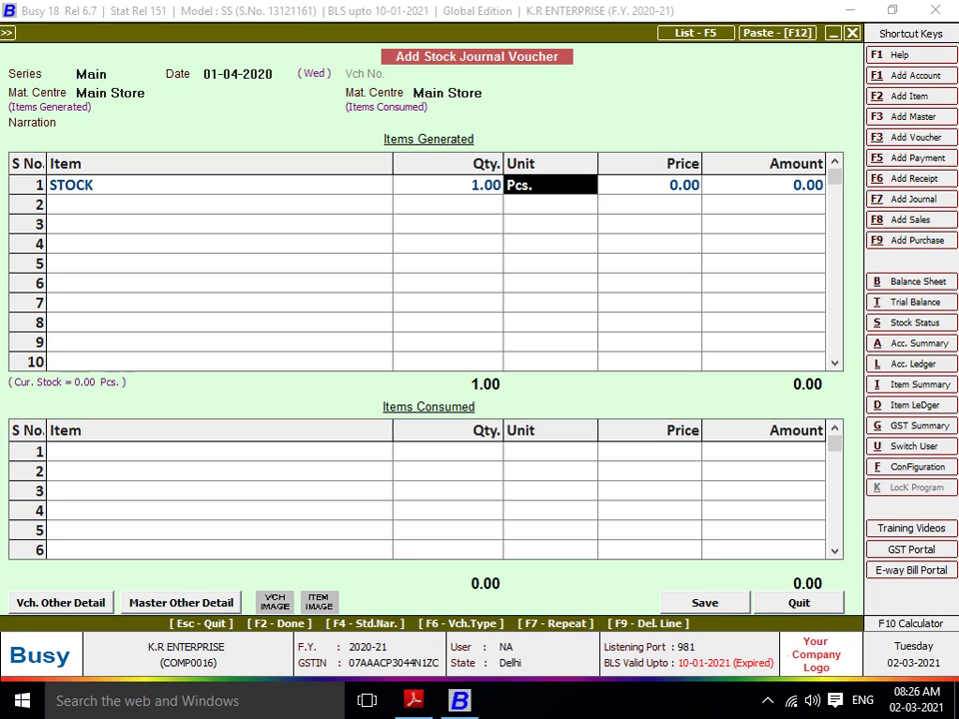
{"action": "key", "text": "Return"}
{"action": "key", "text": "Return"}
Enter the closing stock from Project 15.pdf, 14475831, as the amount of the generated STOCK item in the Busy voucher
{"action": "key", "text": "alt+Tab"}
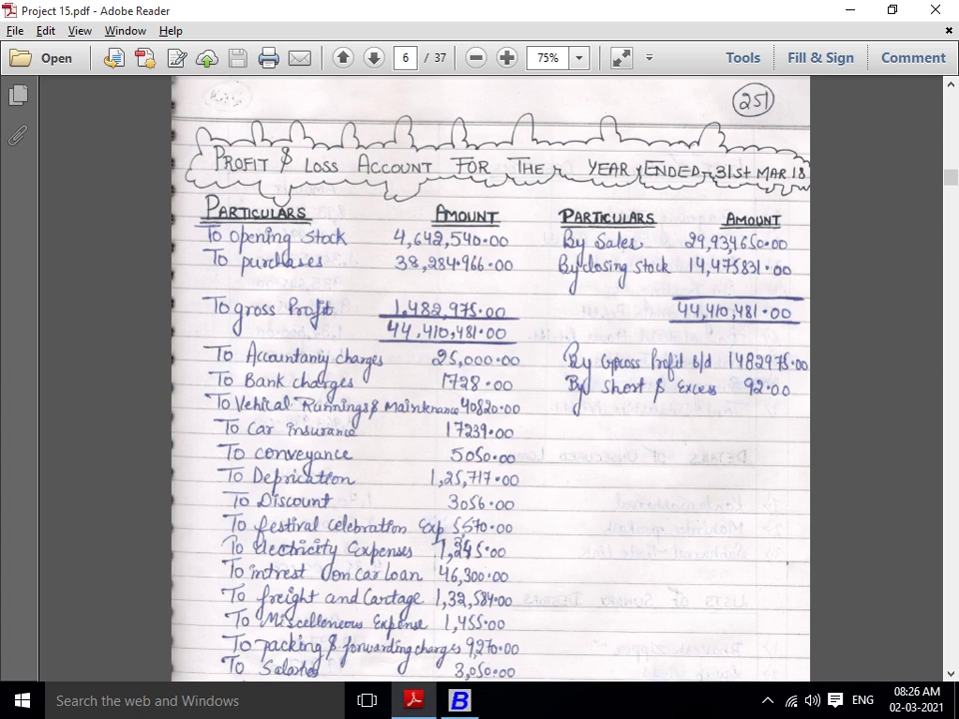
{"action": "key", "text": "alt+Tab"}
{"action": "type", "text": "14"}
{"action": "key", "text": "alt+Tab"}
{"action": "key", "text": "alt+Tab"}
{"action": "type", "text": "475"}
{"action": "key", "text": "alt+Tab"}
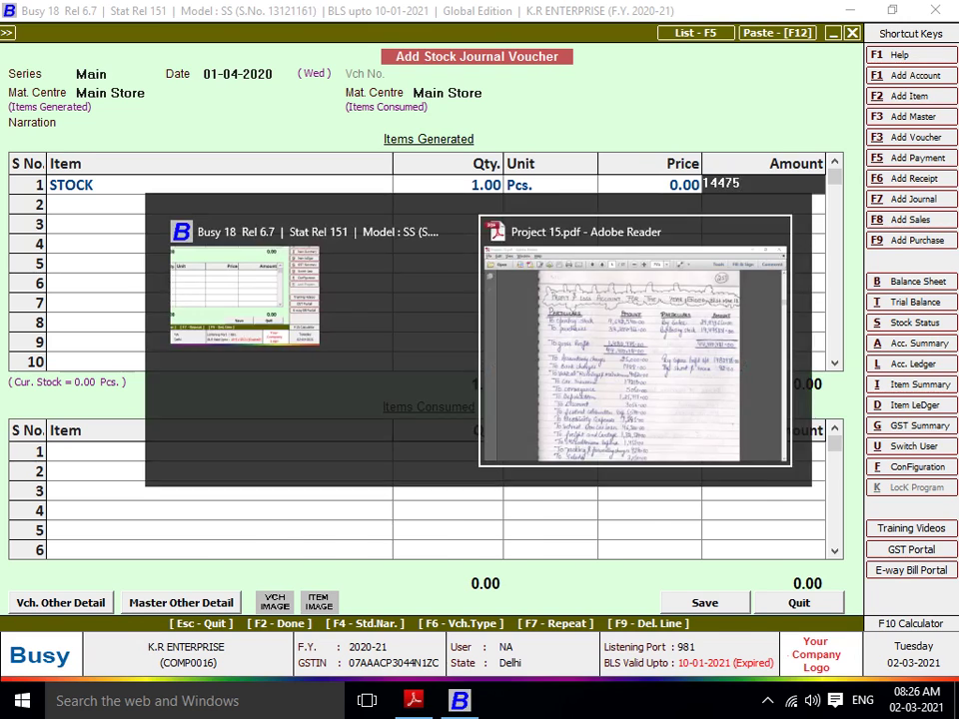
{"action": "key", "text": "alt+Tab"}
{"action": "type", "text": "831"}
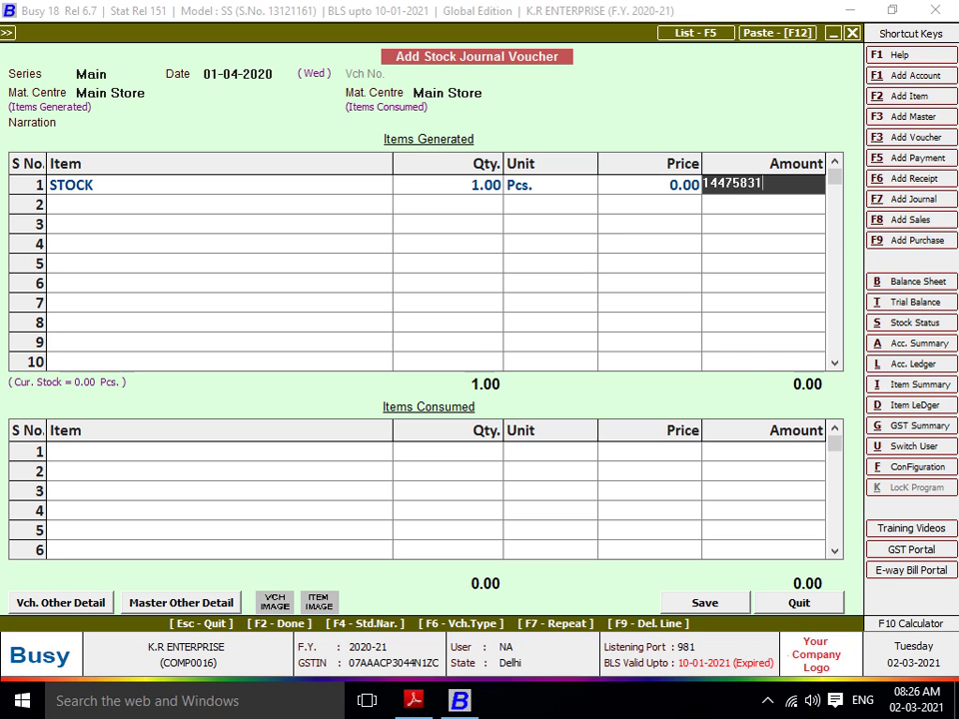
{"action": "key", "text": "Return"}
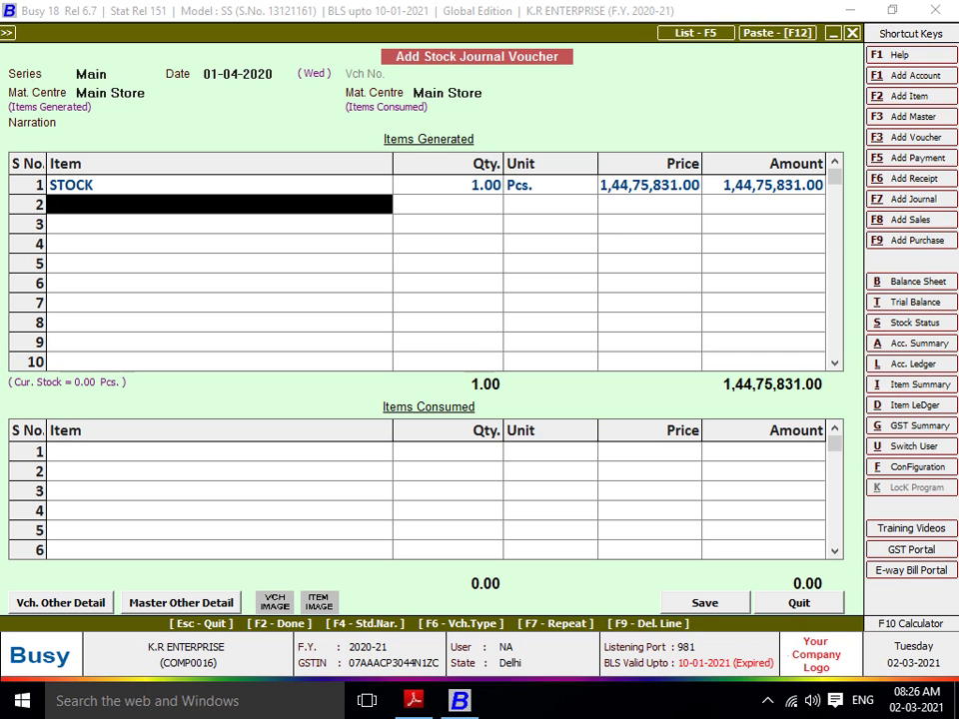
Recheck the closing stock against Project 15.pdf, save the Busy stock journal voucher without consumed items, and leave voucher entry
{"action": "key", "text": "alt+Tab"}
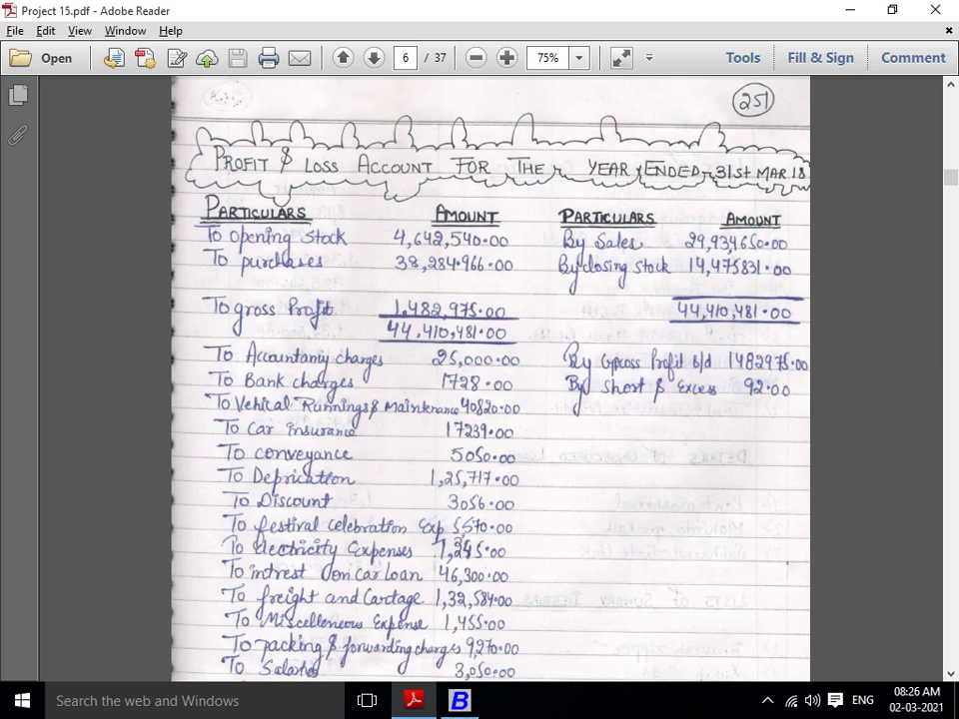
{"action": "key", "text": "alt+Tab"}
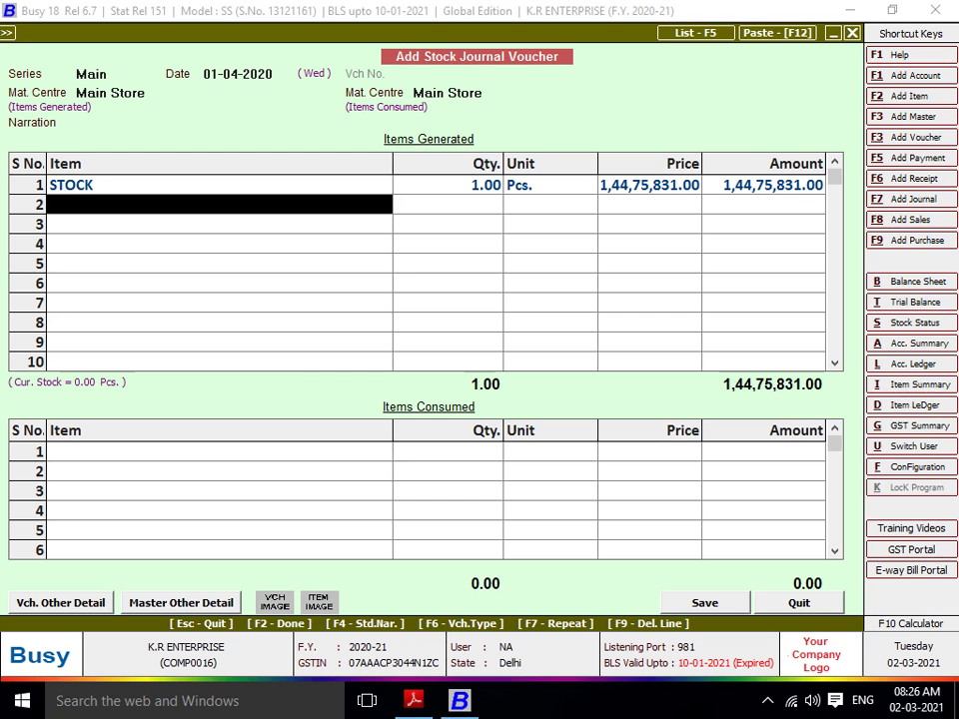
{"action": "key", "text": "alt+Tab"}
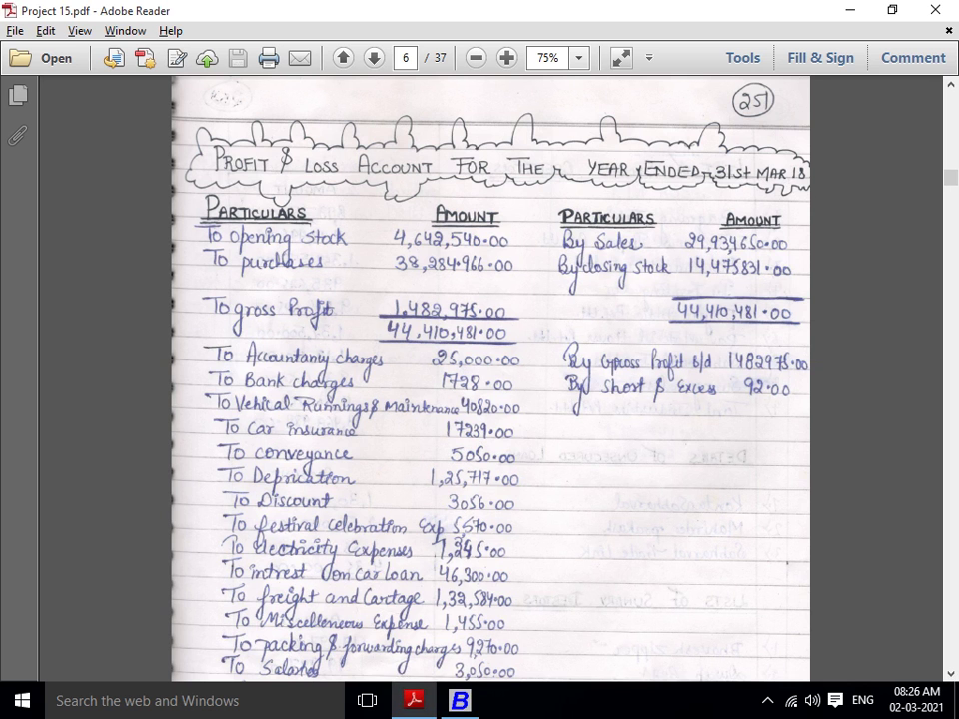
{"action": "key", "text": "alt+Tab"}
{"action": "key", "text": "Return"}
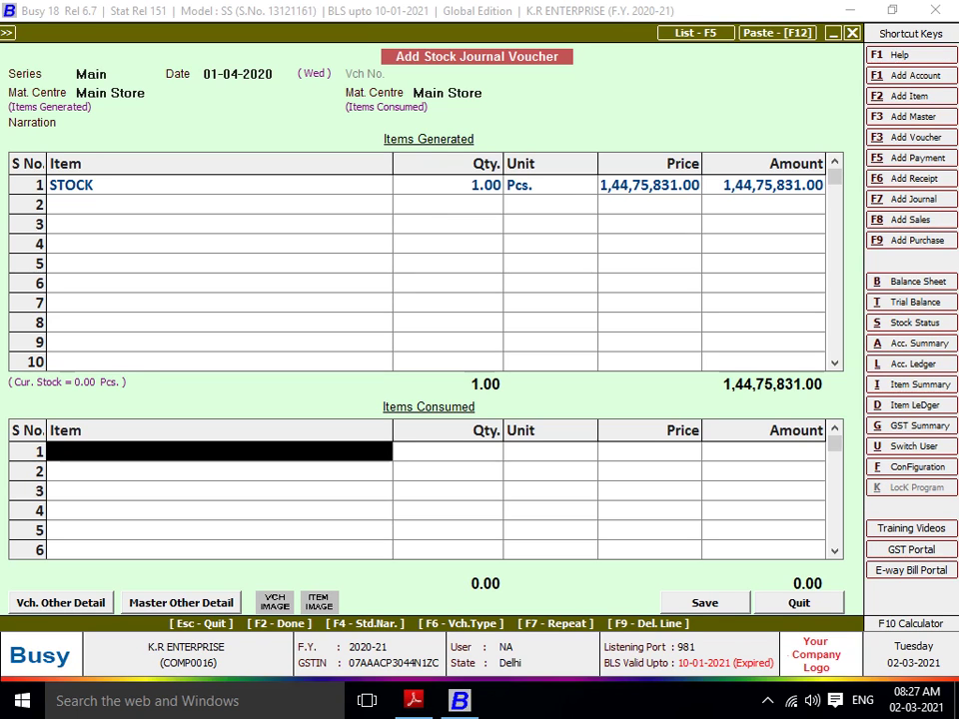
{"action": "key", "text": "Return"}
{"action": "key", "text": "Return"}
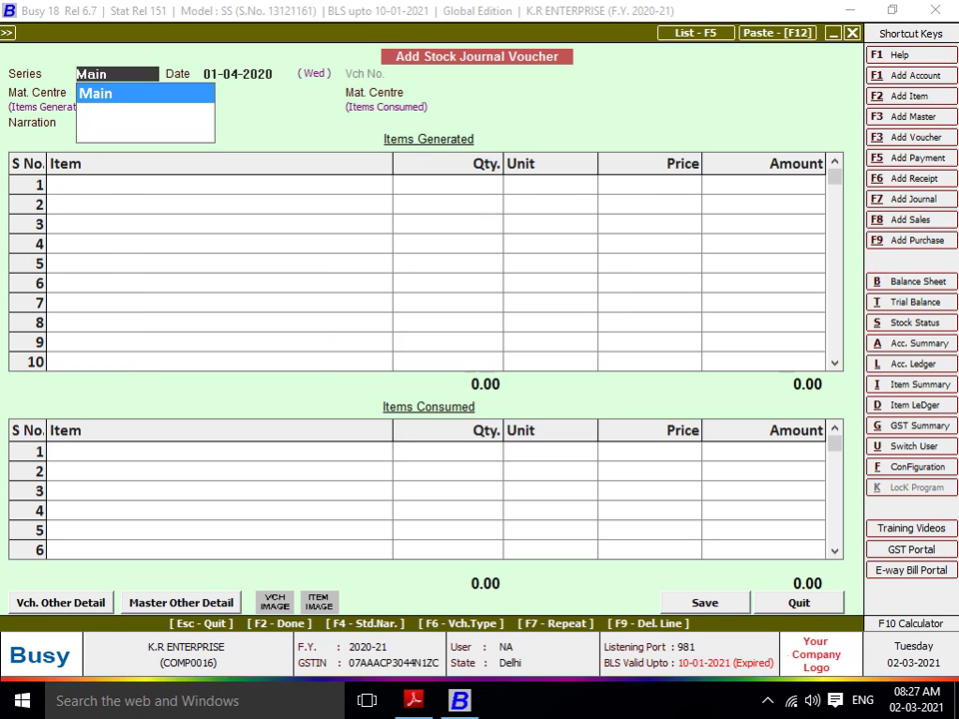
{"action": "key", "text": "Escape"}
{"action": "key", "text": "Escape"}
{"action": "key", "text": "Escape"}
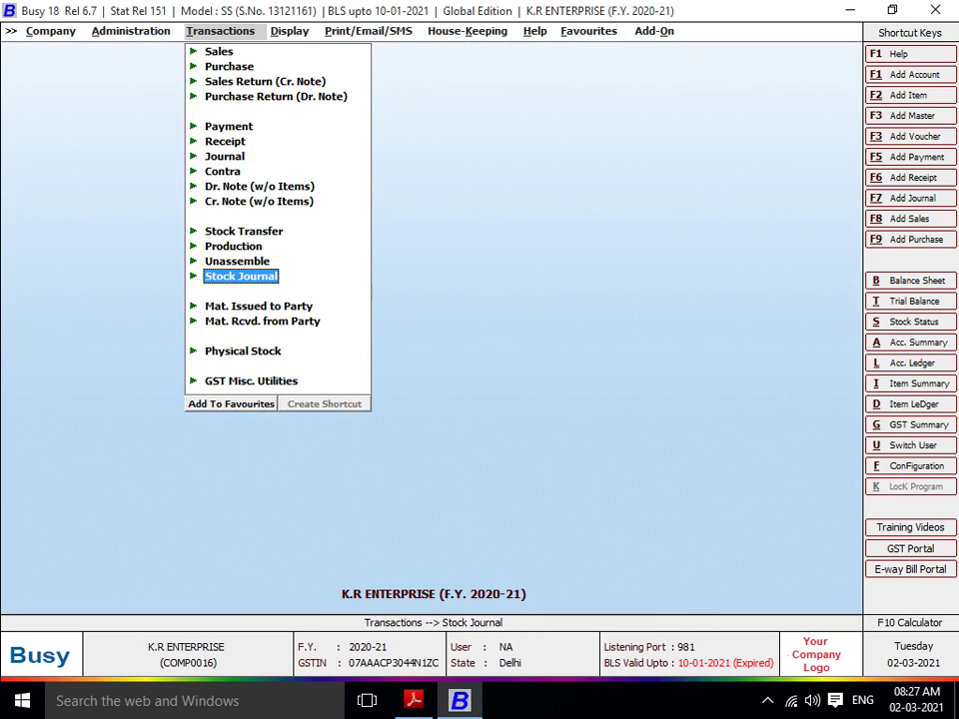
Display the standard horizontal balance sheet for 01-04-2020 with the balance sheet stock update set to Y
{"action": "key", "text": "Right"}
{"action": "key", "text": "Return"}
{"action": "key", "text": "Return"}
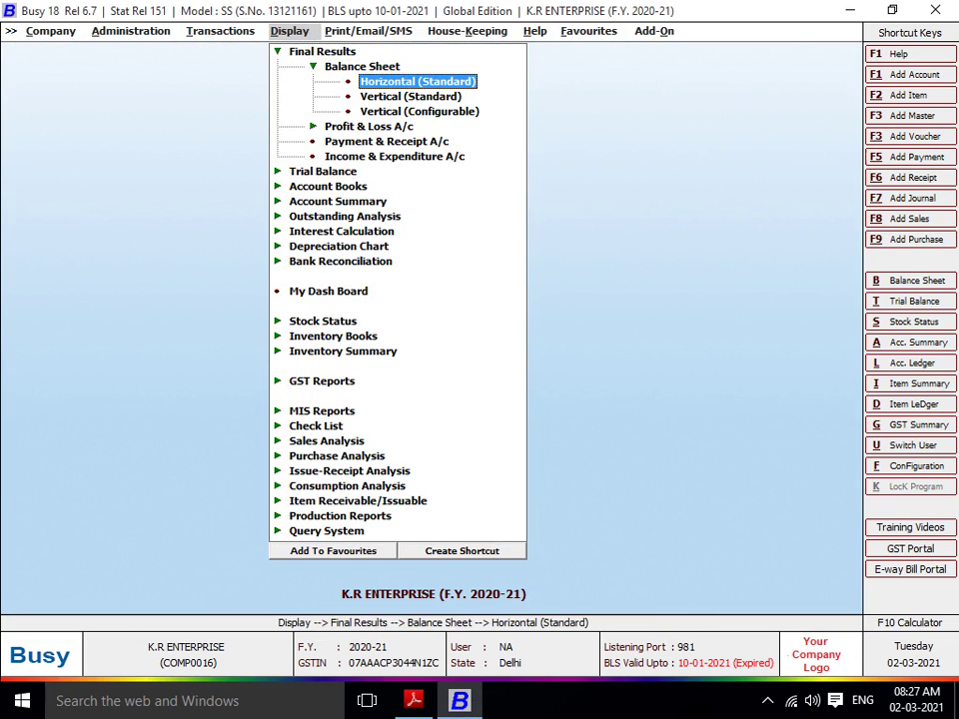
{"action": "key", "text": "Return"}
{"action": "key", "text": "Return"}
{"action": "key", "text": "Return"}
{"action": "type", "text": "Y"}
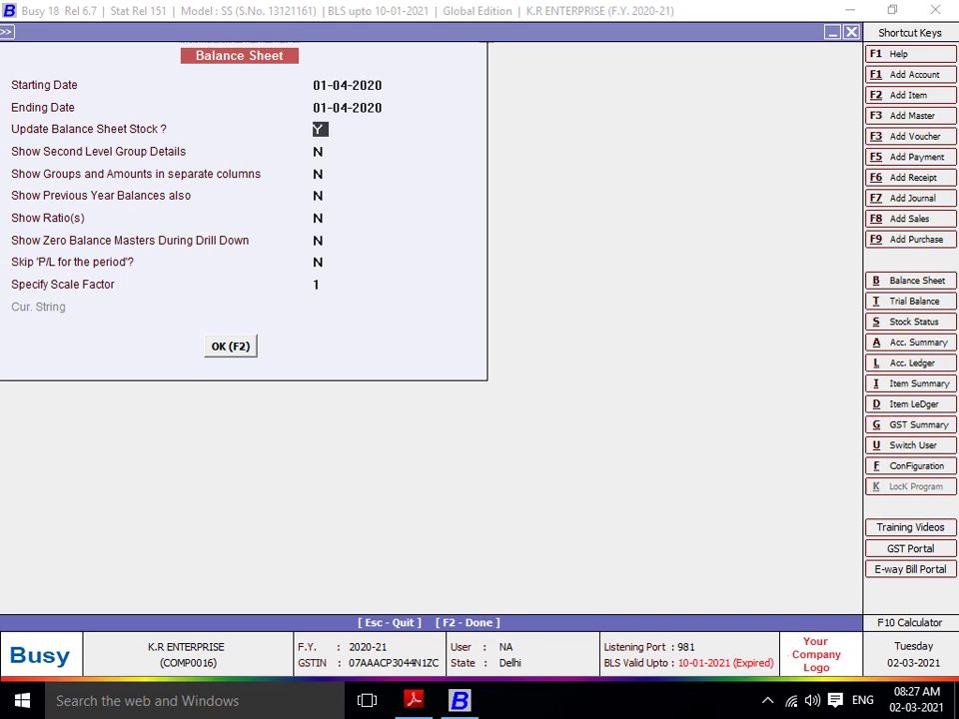
{"action": "key", "text": "Return"}
{"action": "key", "text": "Return"}
{"action": "key", "text": "F2"}
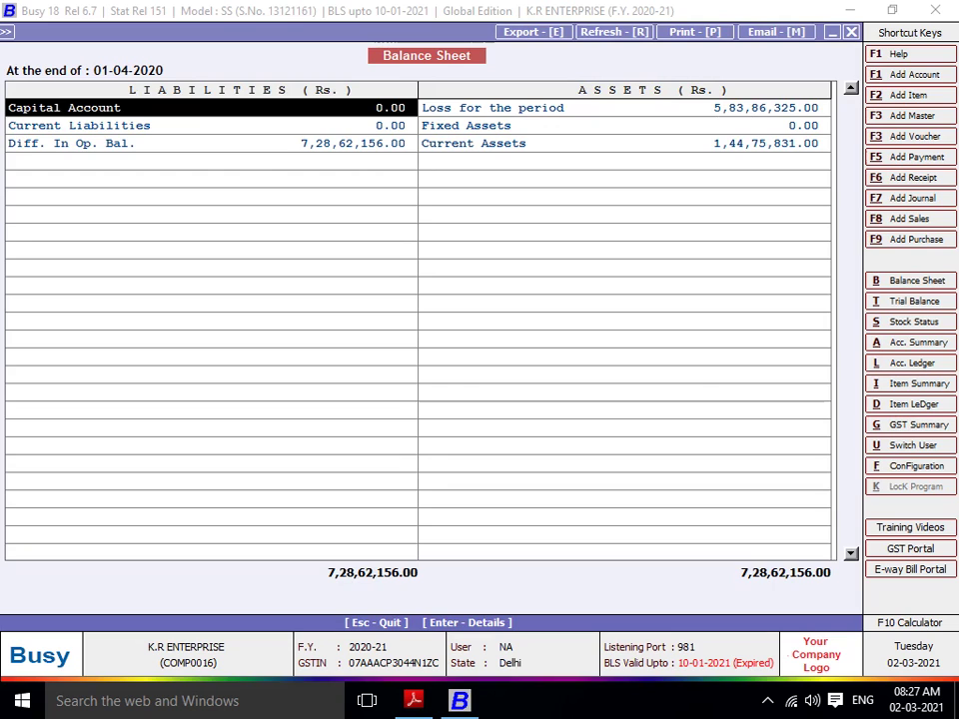
Drill down from the balance sheet's Loss for the period into the Profit & Loss A/c and examine its Sale entry
{"action": "key", "text": "Right"}
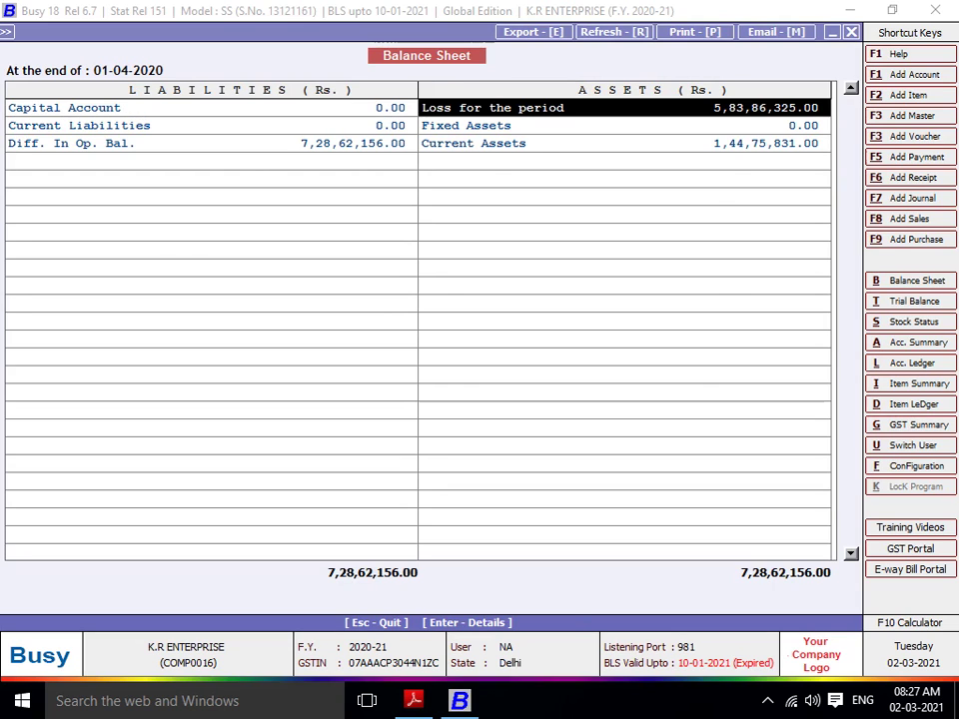
{"action": "key", "text": "Return"}
{"action": "key", "text": "Down"}
{"action": "key", "text": "Down"}
{"action": "key", "text": "Down"}
{"action": "key", "text": "Down"}
{"action": "key", "text": "Down"}
{"action": "key", "text": "Down"}
{"action": "key", "text": "Down"}
{"action": "key", "text": "Down"}
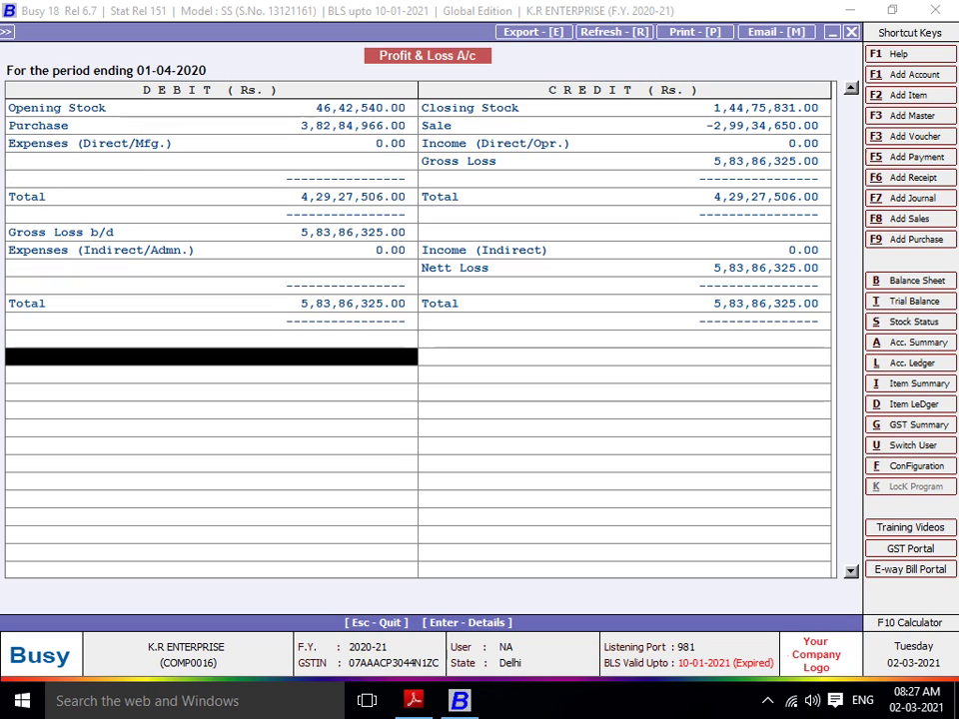
{"action": "key", "text": "Up"}
{"action": "key", "text": "Up"}
{"action": "key", "text": "Up"}
{"action": "key", "text": "Up"}
{"action": "key", "text": "Up"}
{"action": "key", "text": "Up"}
{"action": "key", "text": "Up"}
{"action": "key", "text": "Up"}
{"action": "key", "text": "Up"}
{"action": "key", "text": "Up"}
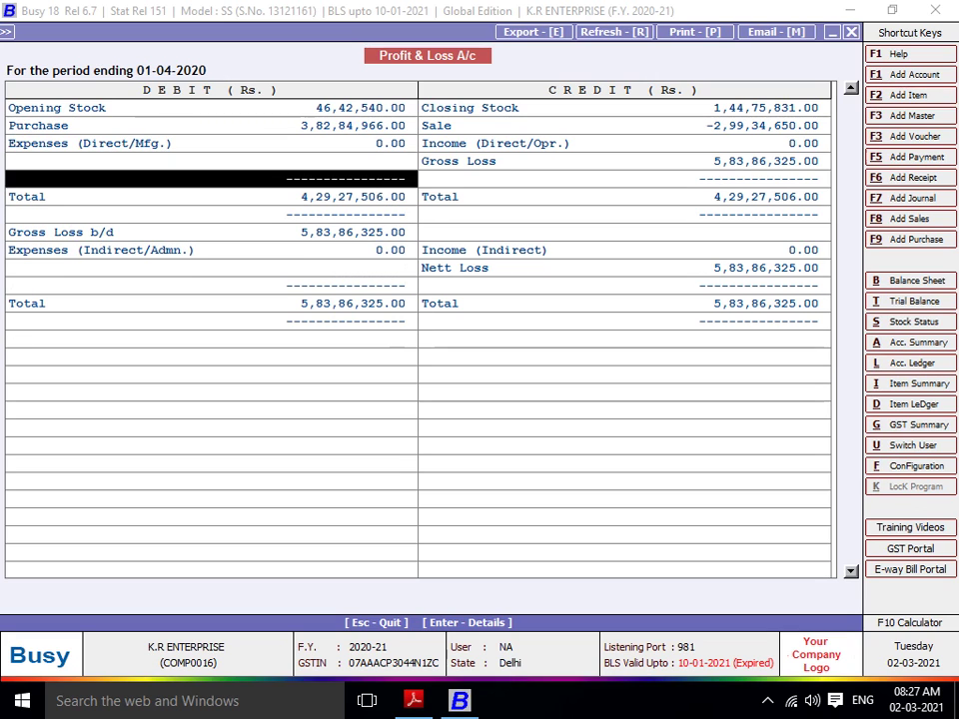
{"action": "key", "text": "Up"}
{"action": "key", "text": "Up"}
{"action": "key", "text": "Up"}
{"action": "key", "text": "Right"}
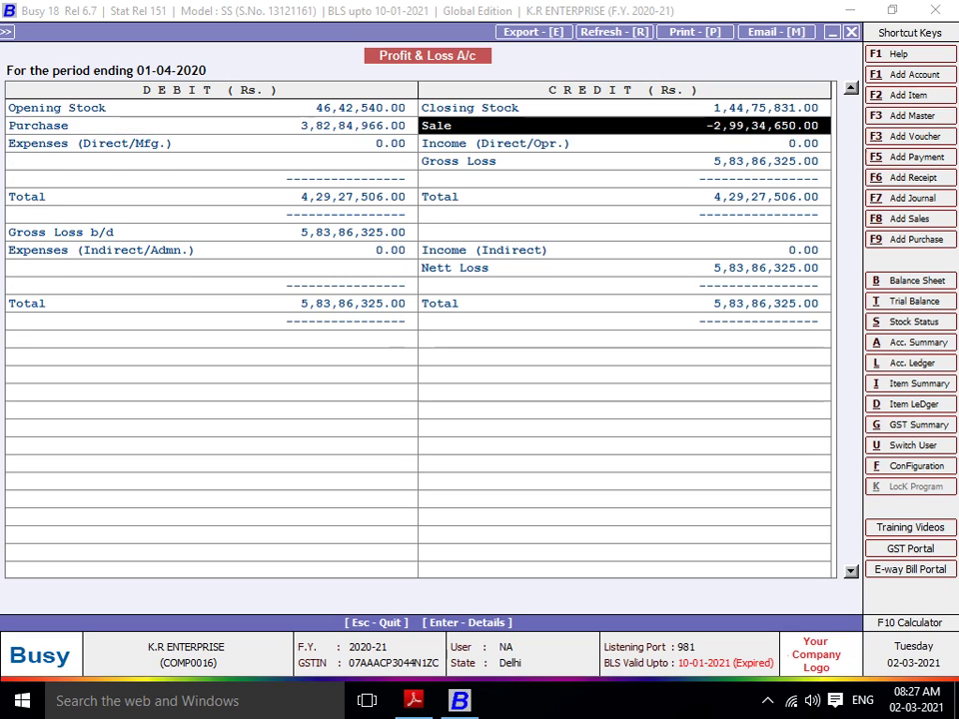
Pick the Sales account in the account ledger options and open its account master for modification
{"action": "key", "text": "alt+l"}
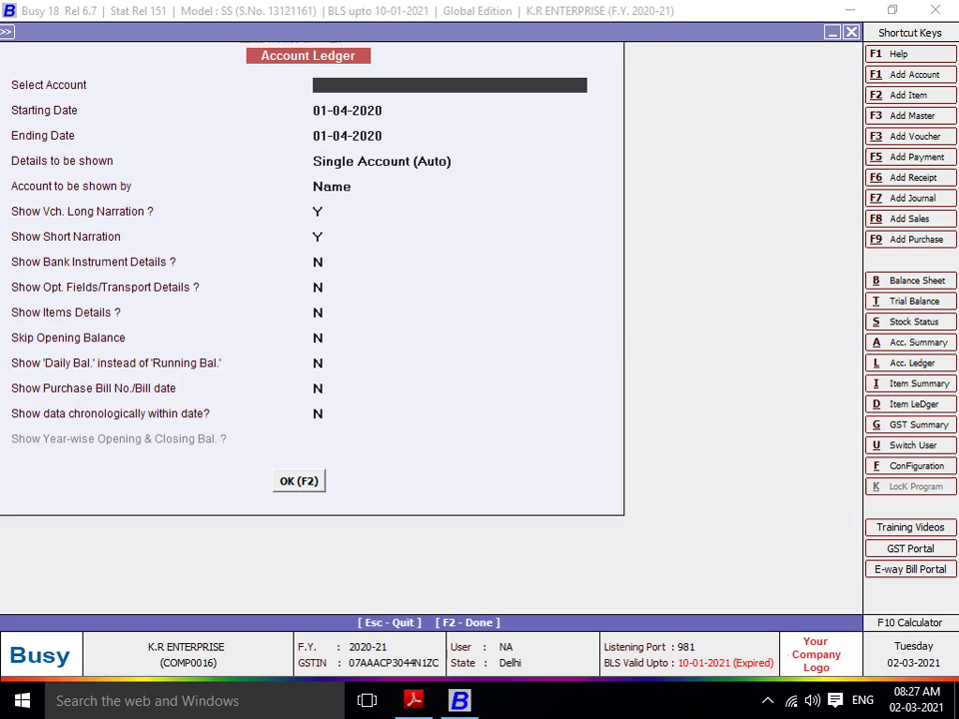
{"action": "type", "text": "SAL"}
{"action": "key", "text": "Down"}
{"action": "key", "text": "Down"}
{"action": "key", "text": "Return"}
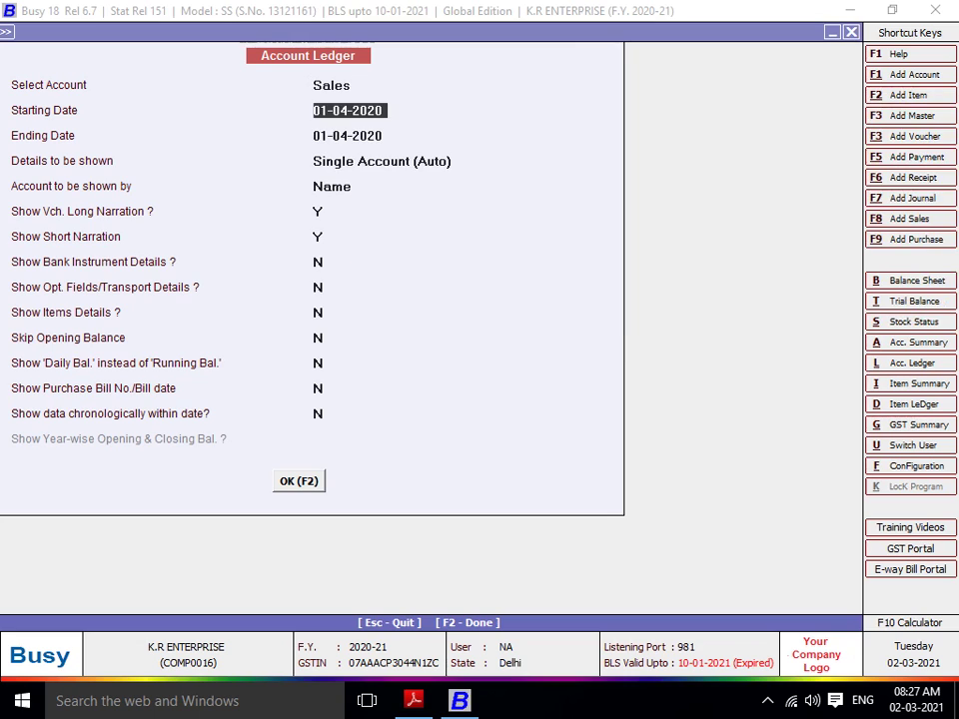
{"action": "key", "text": "Up"}
{"action": "key", "text": "alt+m"}
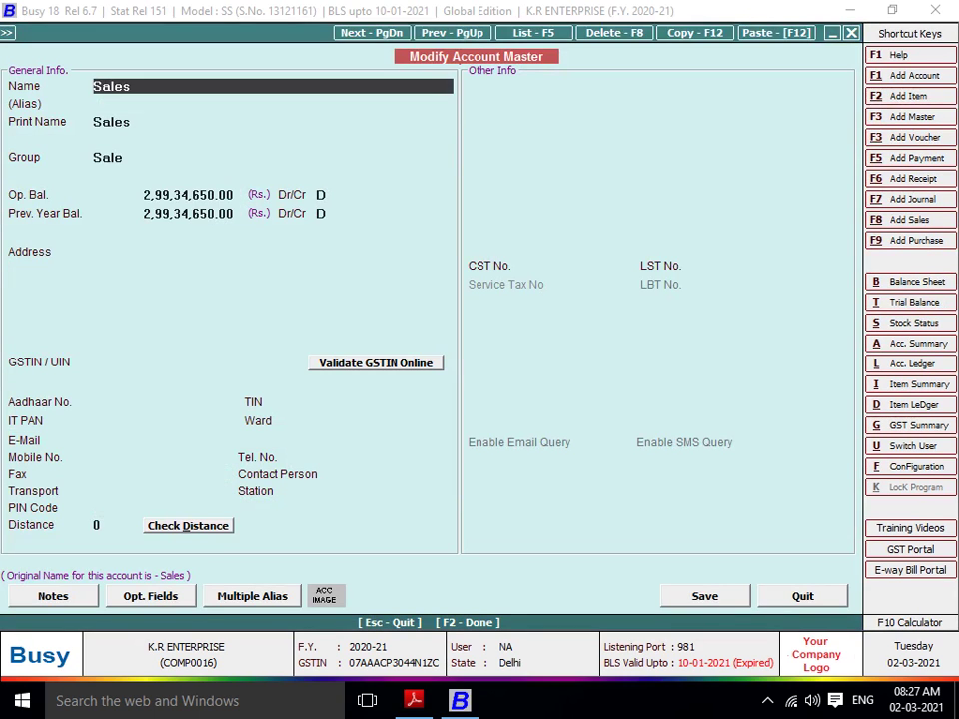
Change the Sales account's opening balance to credit (C), save the master, and return to the Profit & Loss A/c
{"action": "key", "text": "Return"}
{"action": "key", "text": "Return"}
{"action": "key", "text": "Return"}
{"action": "key", "text": "Return"}
{"action": "key", "text": "Return"}
{"action": "type", "text": "c"}
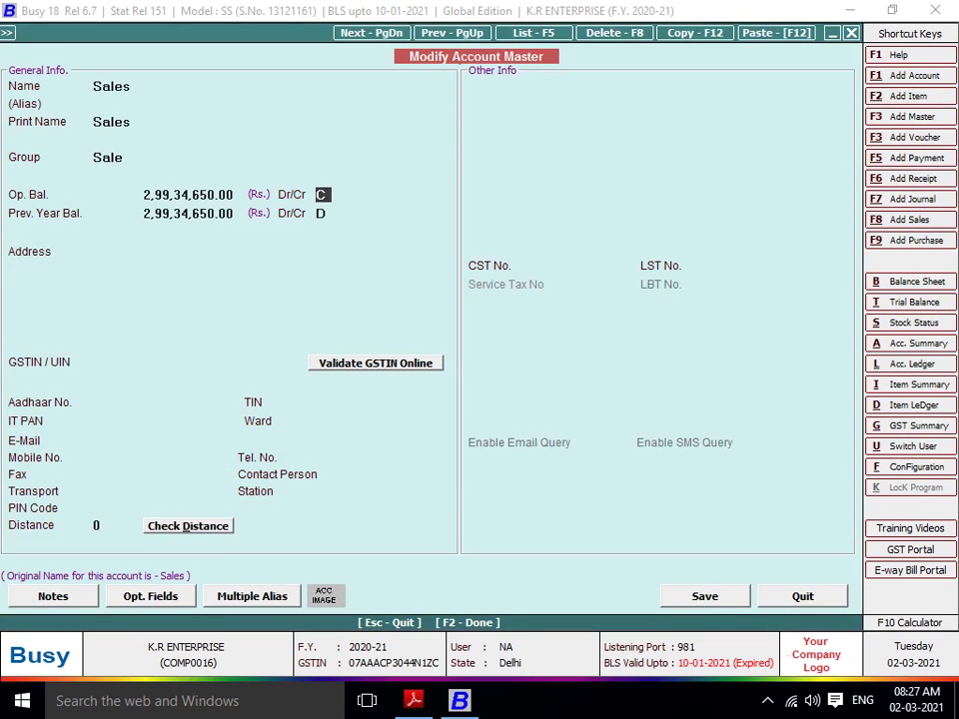
{"action": "key", "text": "Return"}
{"action": "key", "text": "Return"}
{"action": "key", "text": "Return"}
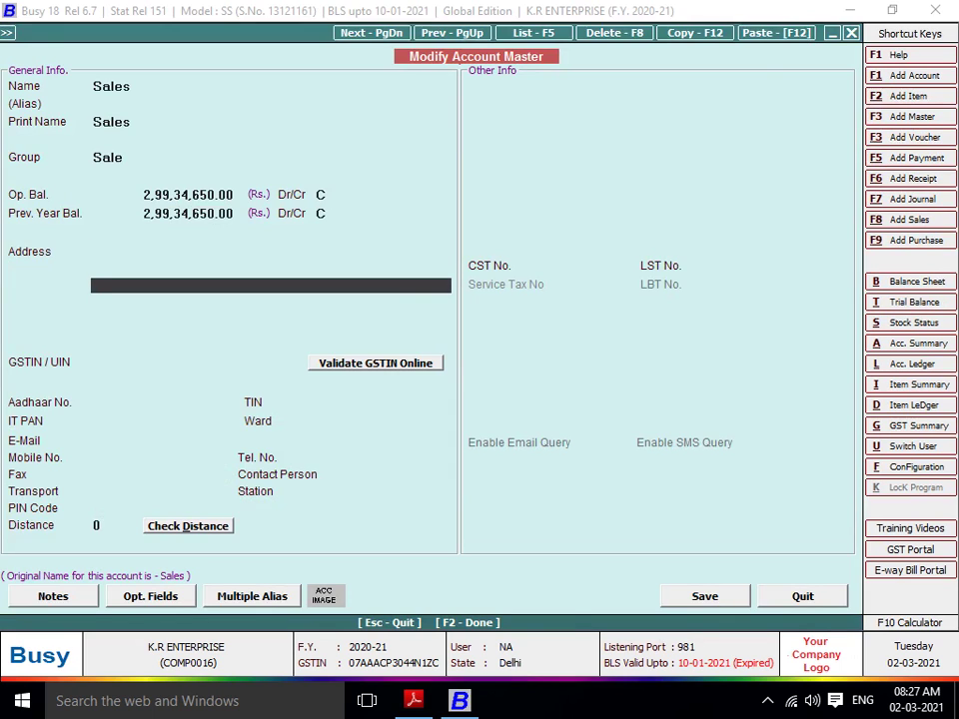
{"action": "key", "text": "F2"}
{"action": "key", "text": "Escape"}
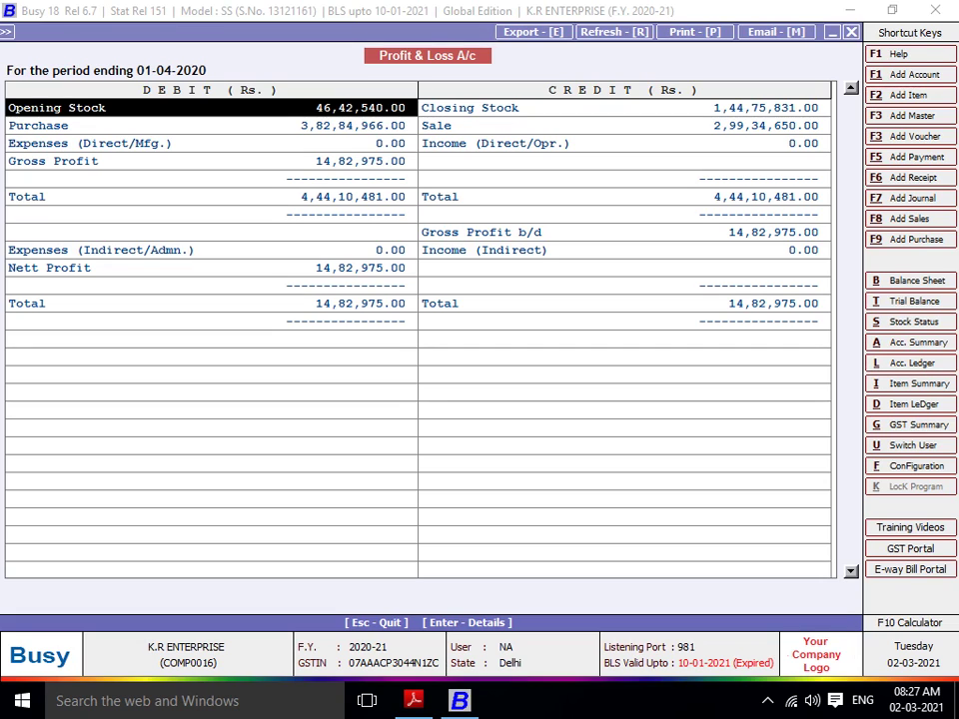
Review both sides of the updated Profit & Loss A/c and compare its gross profit with the profit and loss page in Project 15.pdf
{"action": "key", "text": "Right"}
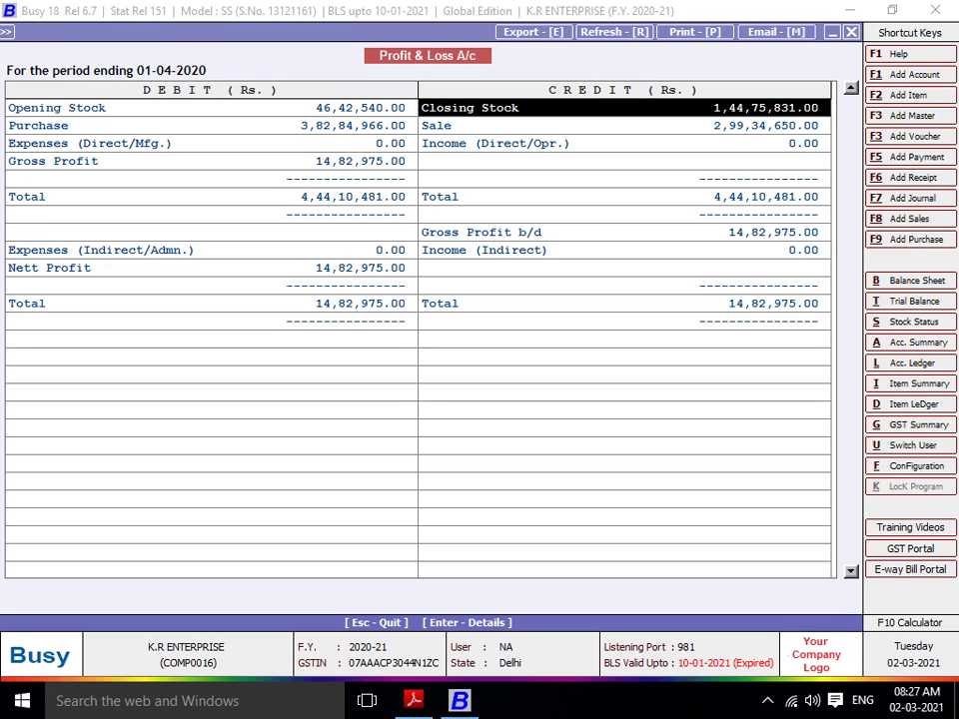
{"action": "key", "text": "Down"}
{"action": "key", "text": "Down"}
{"action": "key", "text": "Down"}
{"action": "key", "text": "Down"}
{"action": "key", "text": "Down"}
{"action": "key", "text": "Down"}
{"action": "key", "text": "Down"}
{"action": "key", "text": "Down"}
{"action": "key", "text": "Down"}
{"action": "key", "text": "Down"}
{"action": "key", "text": "Down"}
{"action": "key", "text": "Down"}
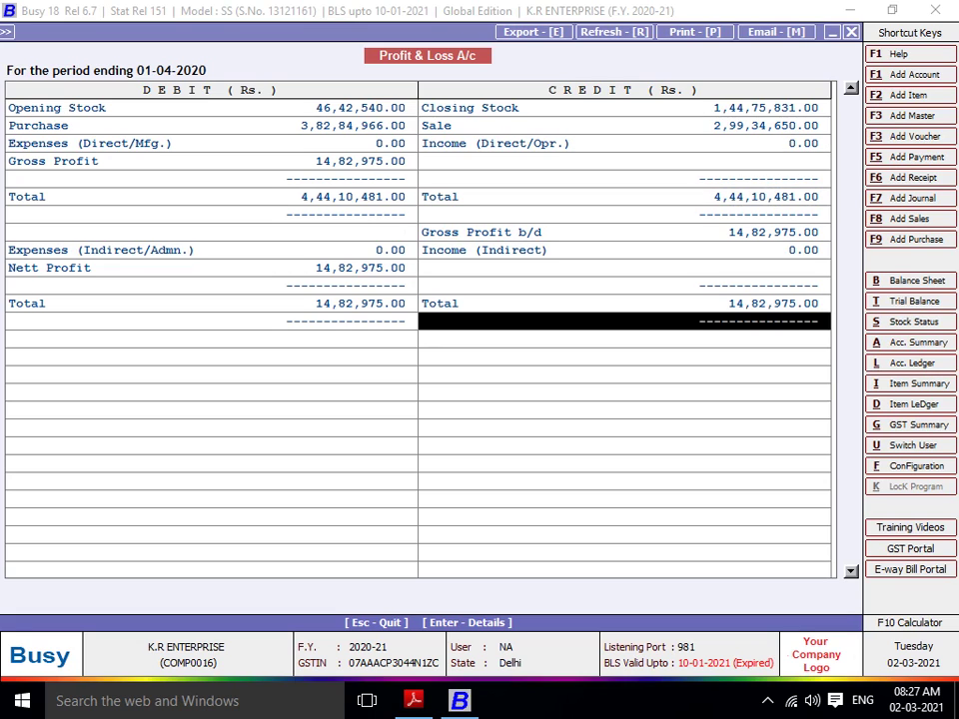
{"action": "key", "text": "Left"}
{"action": "key", "text": "alt+Tab"}
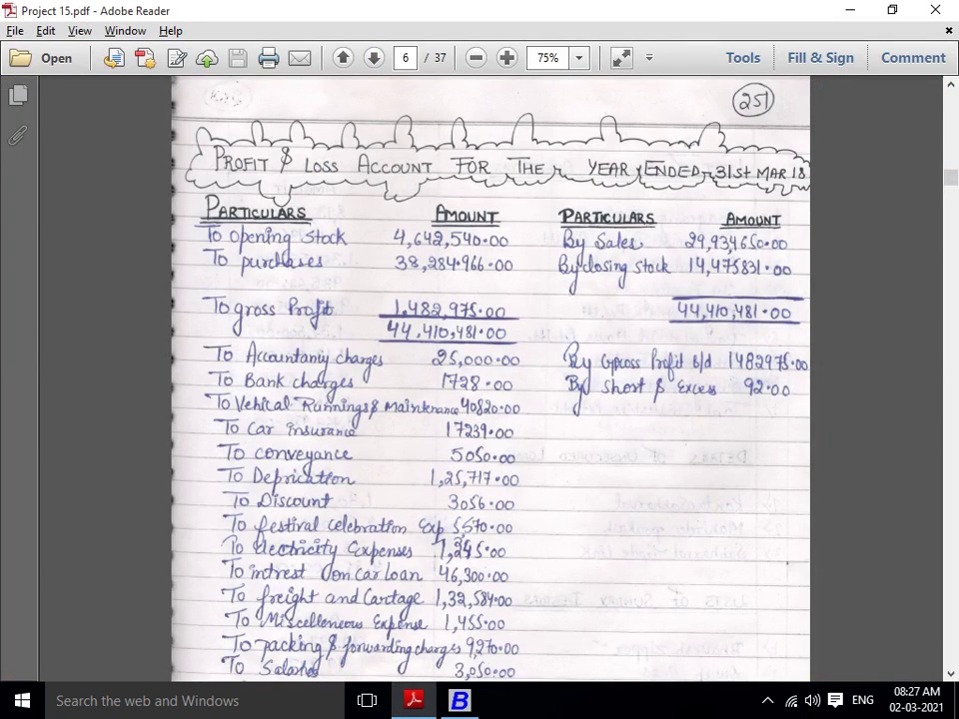
{"action": "key", "text": "alt+Tab"}
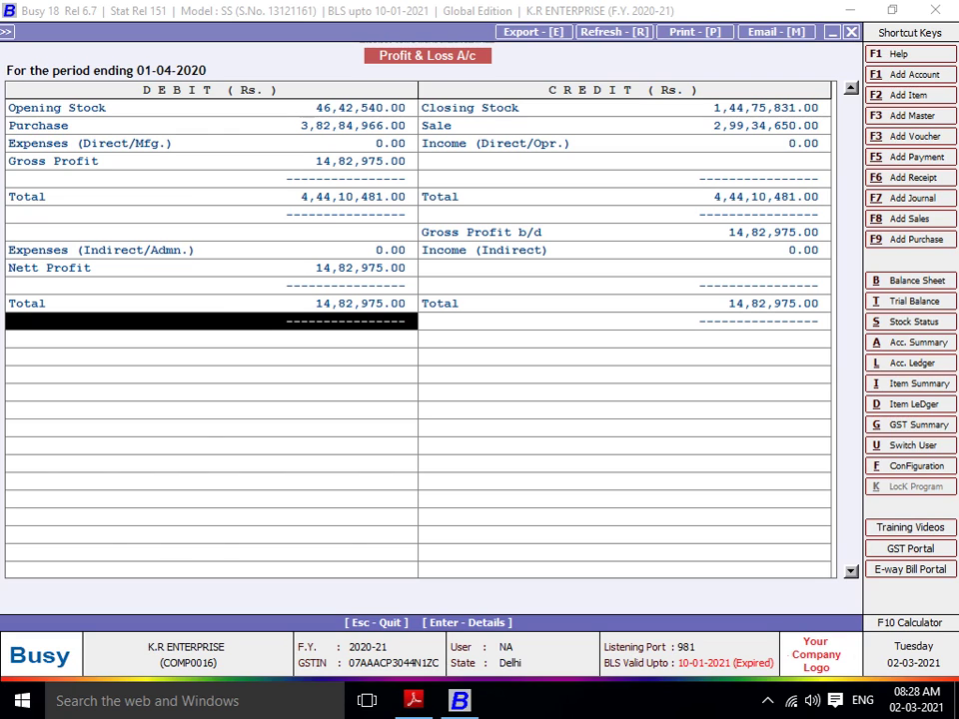
Switch to Project 15.pdf and examine the profit and loss account's indirect expense entries at 100% zoom
{"action": "key", "text": "alt+Tab"}
{"action": "scroll", "coordinate": [489, 379], "scroll_direction": "down", "scroll_amount": 1}
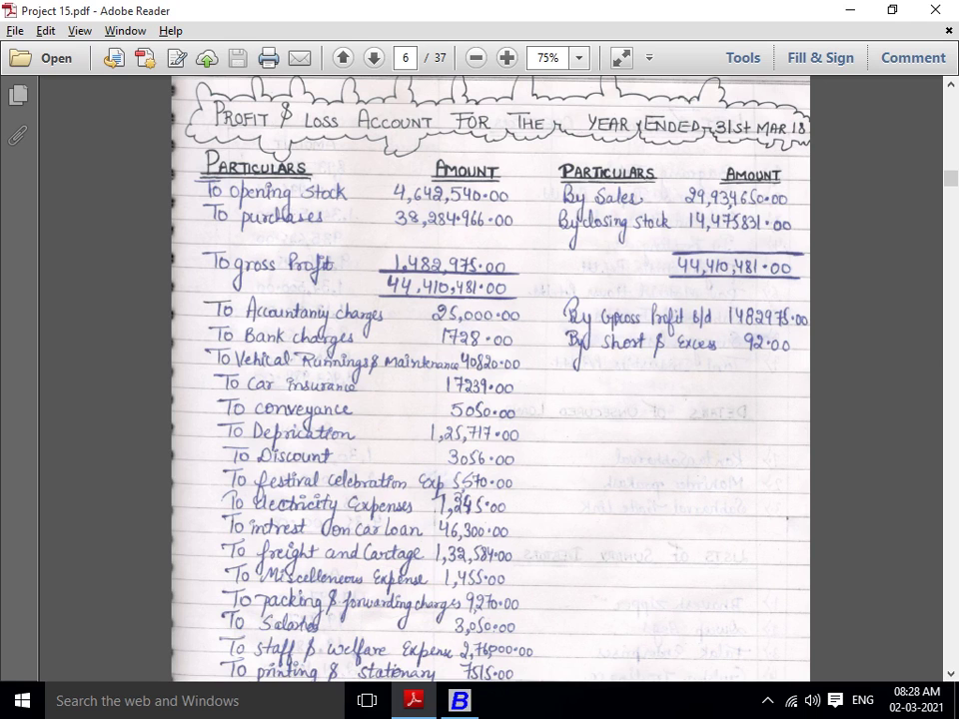
{"action": "scroll", "coordinate": [490, 379], "scroll_direction": "down", "scroll_amount": 2}
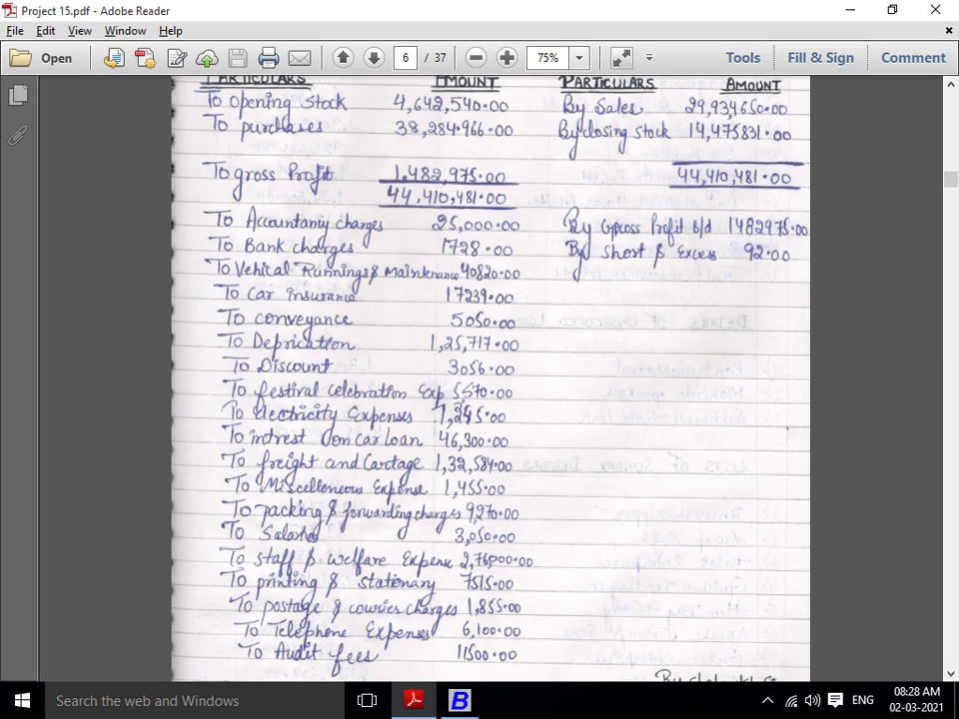
{"action": "left_click", "coordinate": [578, 57]}
{"action": "left_click", "coordinate": [619, 165]}
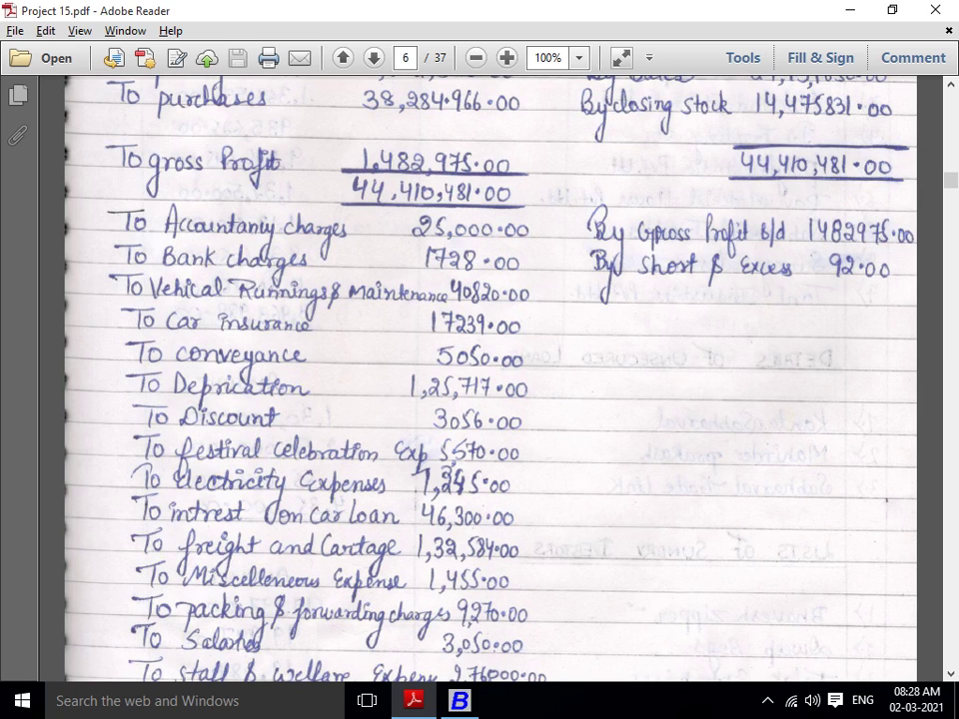
Switch to Busy, leave the open financial reports, and open a blank account master for adding a new account
{"action": "key", "text": "alt+Tab"}
{"action": "key", "text": "Escape"}
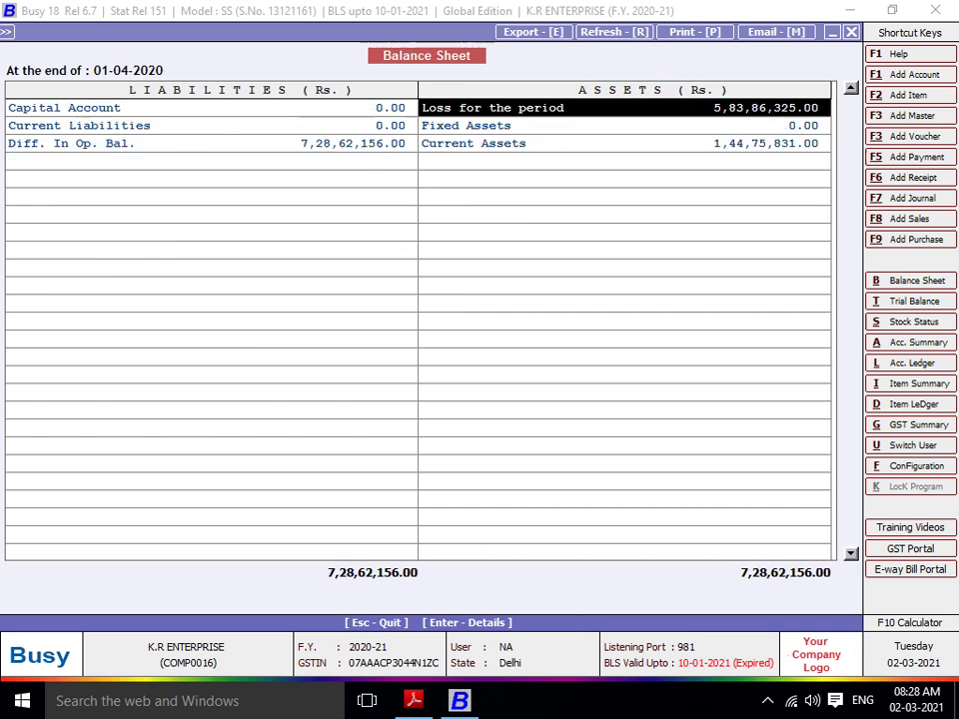
{"action": "key", "text": "Escape"}
{"action": "key", "text": "Escape"}
{"action": "key", "text": "Left"}
{"action": "key", "text": "Left"}
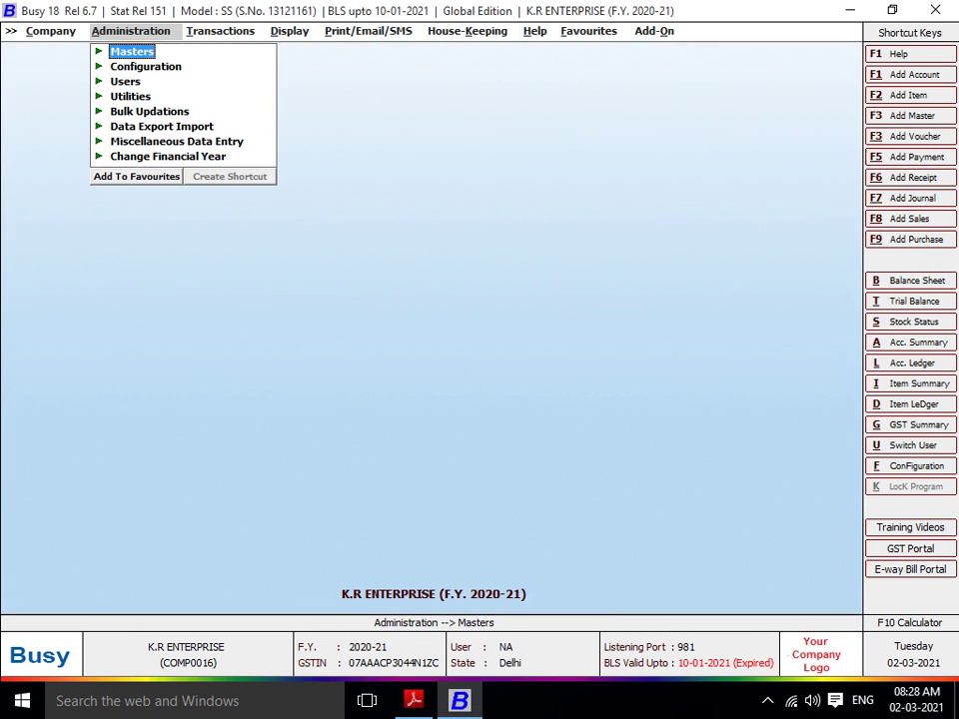
{"action": "key", "text": "Return"}
{"action": "key", "text": "Up"}
{"action": "key", "text": "Down"}
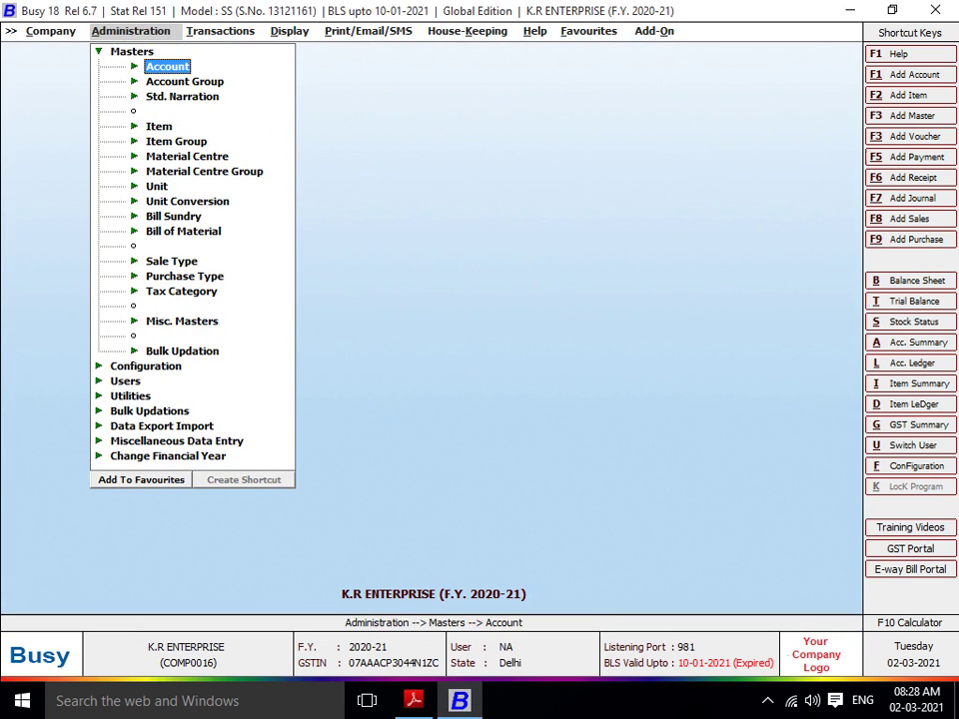
{"action": "key", "text": "Return"}
{"action": "key", "text": "Return"}
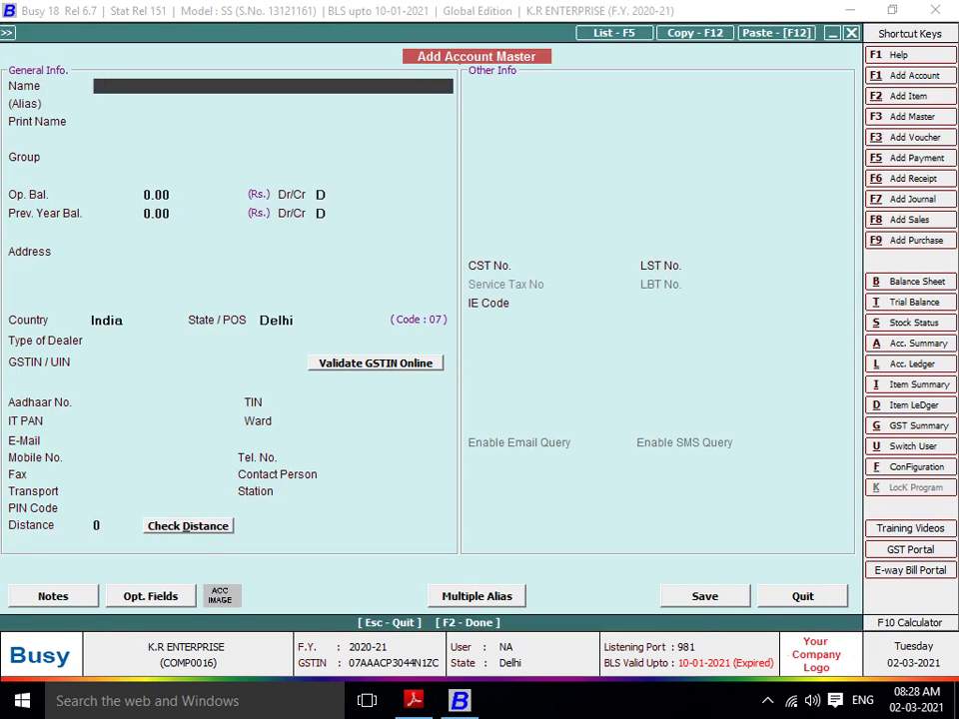
Name the new account ACCOUNTING CHARGES, following Project 15.pdf, and assign it to the Expenses (Indirect/Admn.) group
{"action": "key", "text": "alt+Tab"}
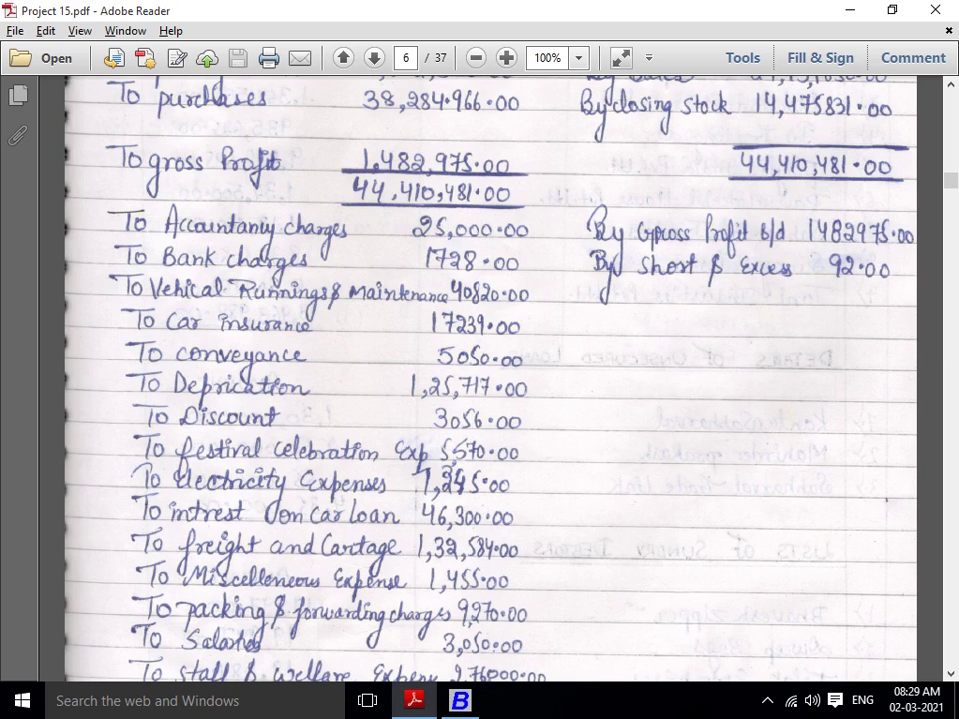
{"action": "key", "text": "alt+Tab"}
{"action": "type", "text": "A"}
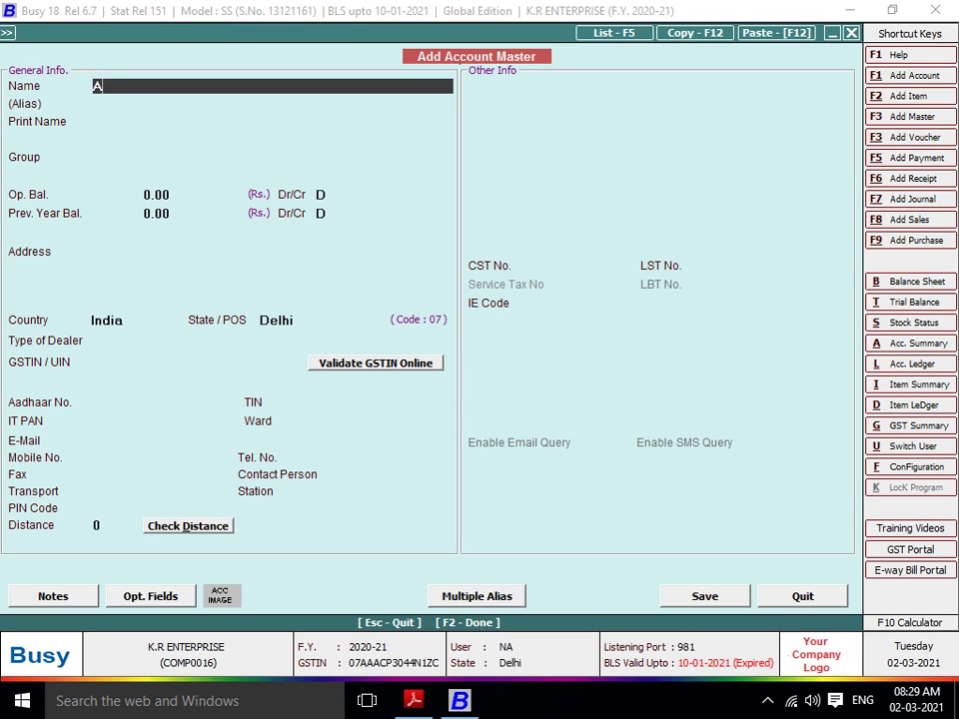
{"action": "type", "text": "CCOUNTING CHAR"}
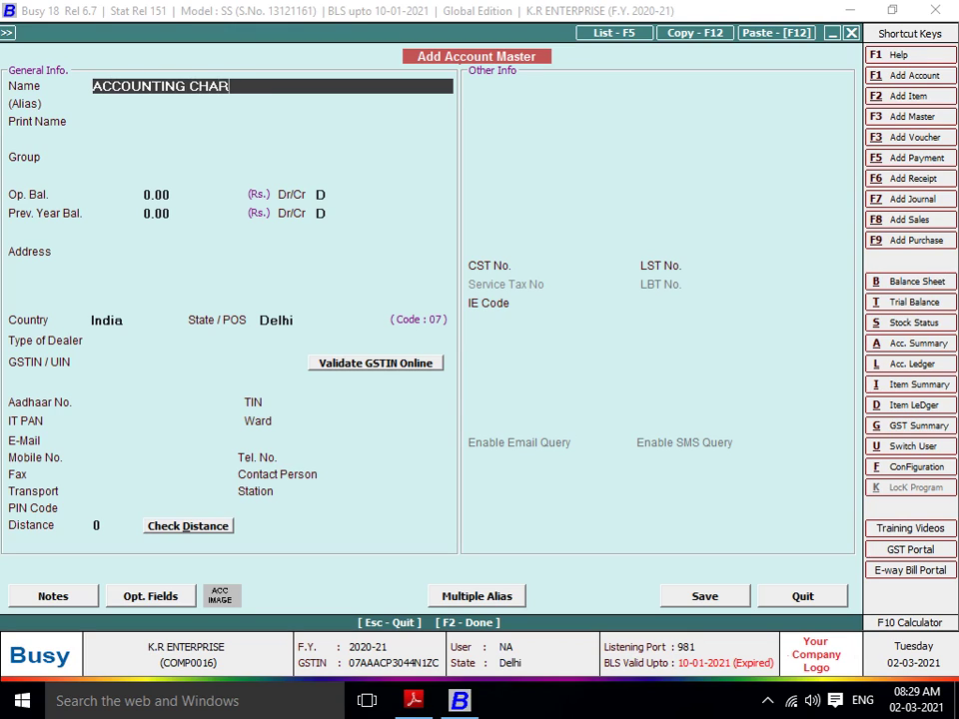
{"action": "type", "text": "GES"}
{"action": "key", "text": "Return"}
{"action": "key", "text": "Return"}
{"action": "key", "text": "Return"}
{"action": "type", "text": "EX"}
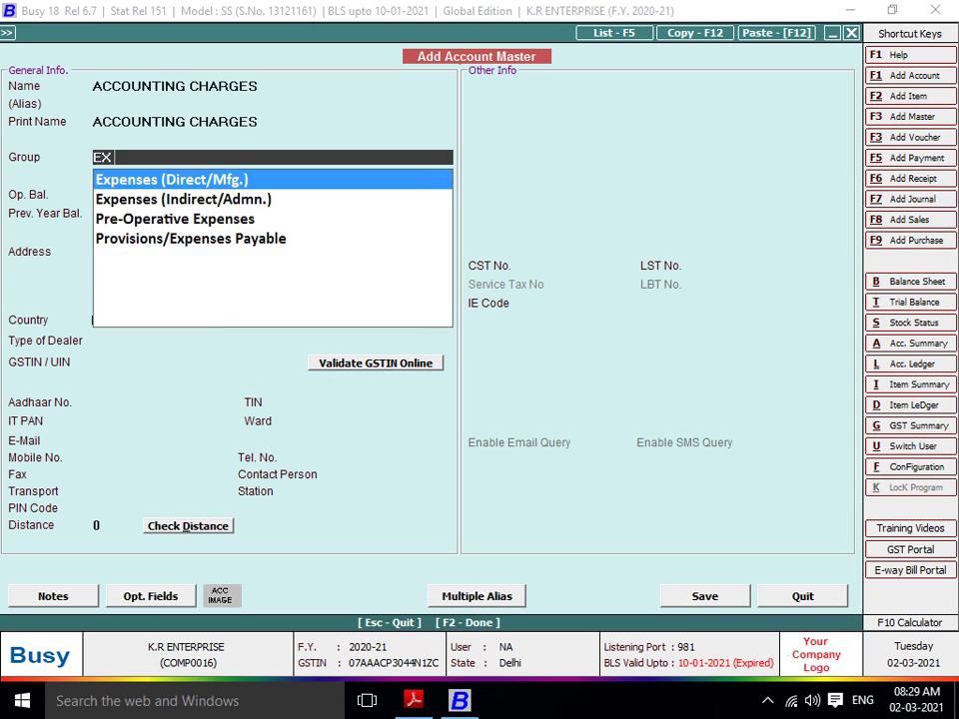
{"action": "key", "text": "Down"}
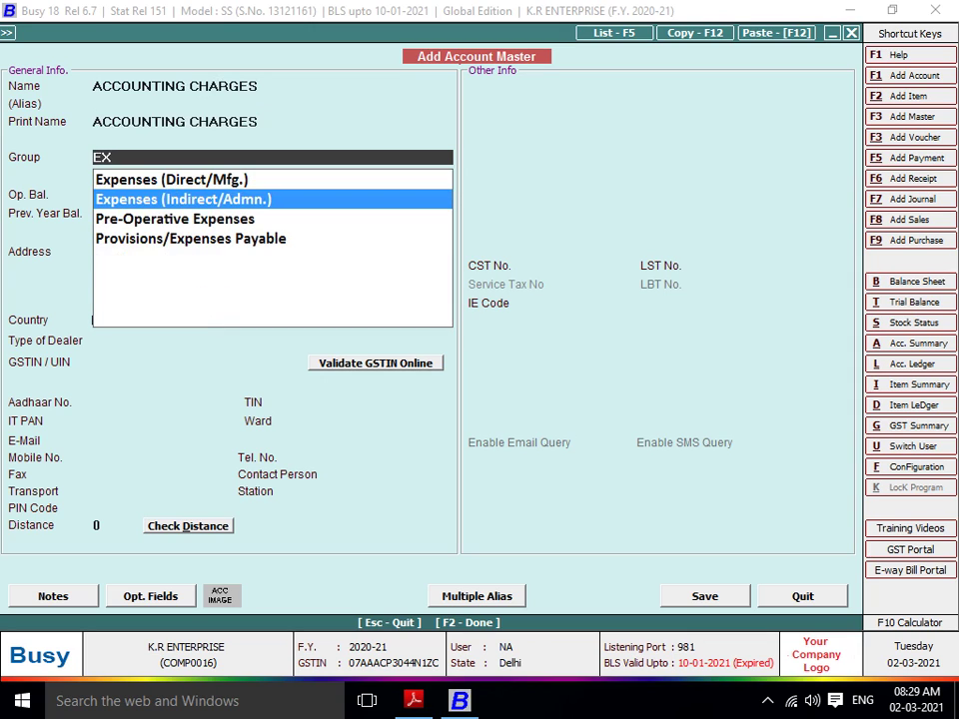
{"action": "key", "text": "Return"}
Set the ACCOUNTING CHARGES opening balance and previous year balance to 25,000 debit
{"action": "type", "text": "25000"}
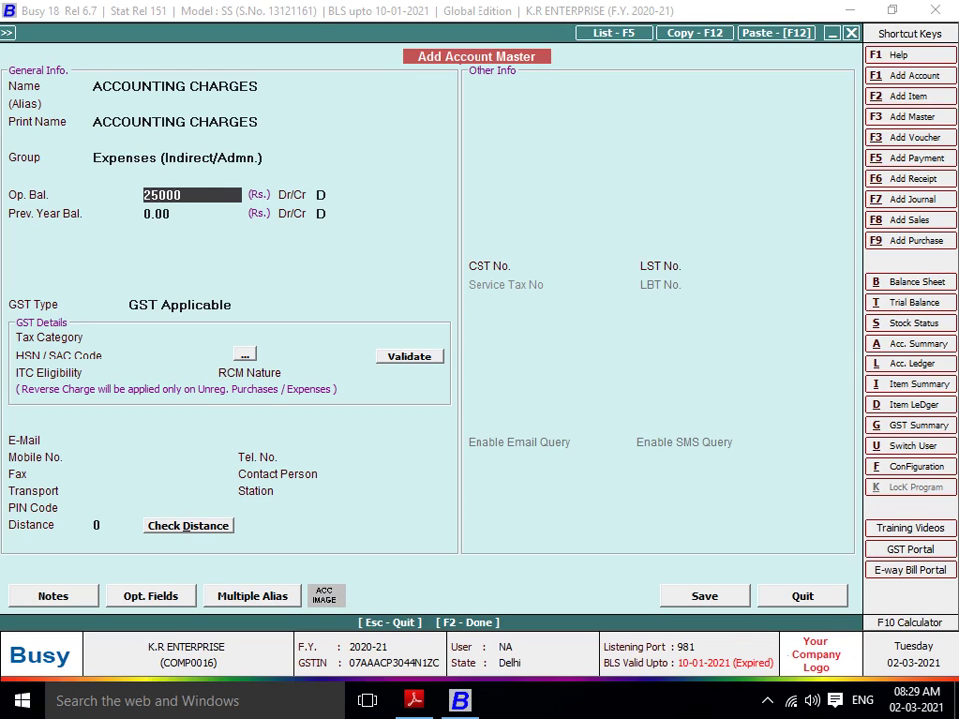
{"action": "key", "text": "Return"}
{"action": "key", "text": "Return"}
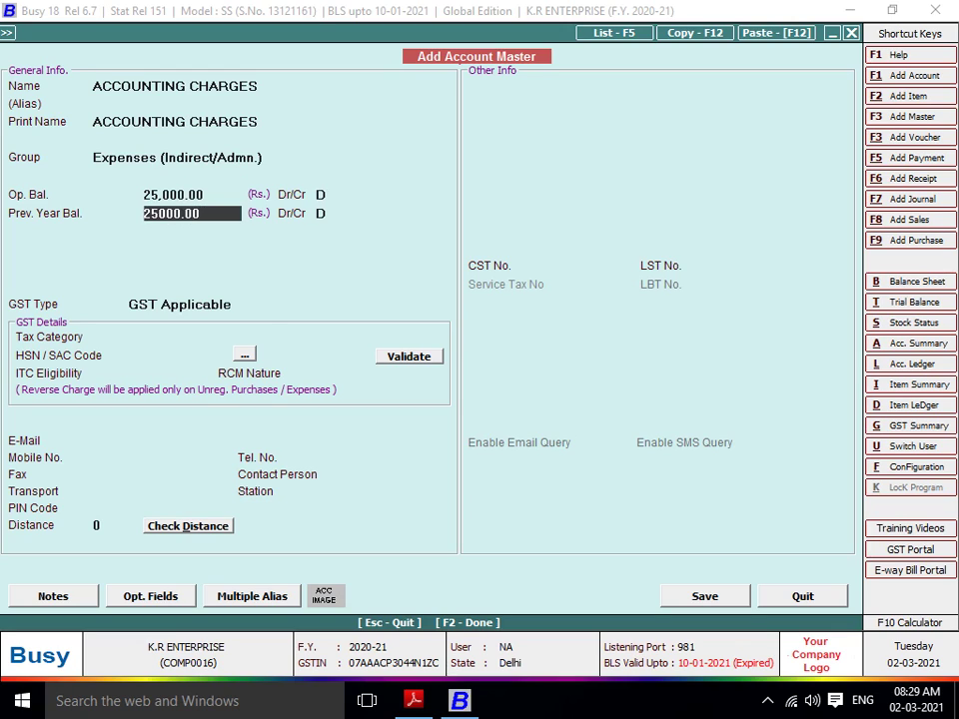
{"action": "key", "text": "Return"}
{"action": "key", "text": "Return"}
Set the ACCOUNTING CHARGES account's GST type to GST Not Applicable and save the master
{"action": "key", "text": "Down"}
{"action": "key", "text": "Down"}
{"action": "key", "text": "Up"}
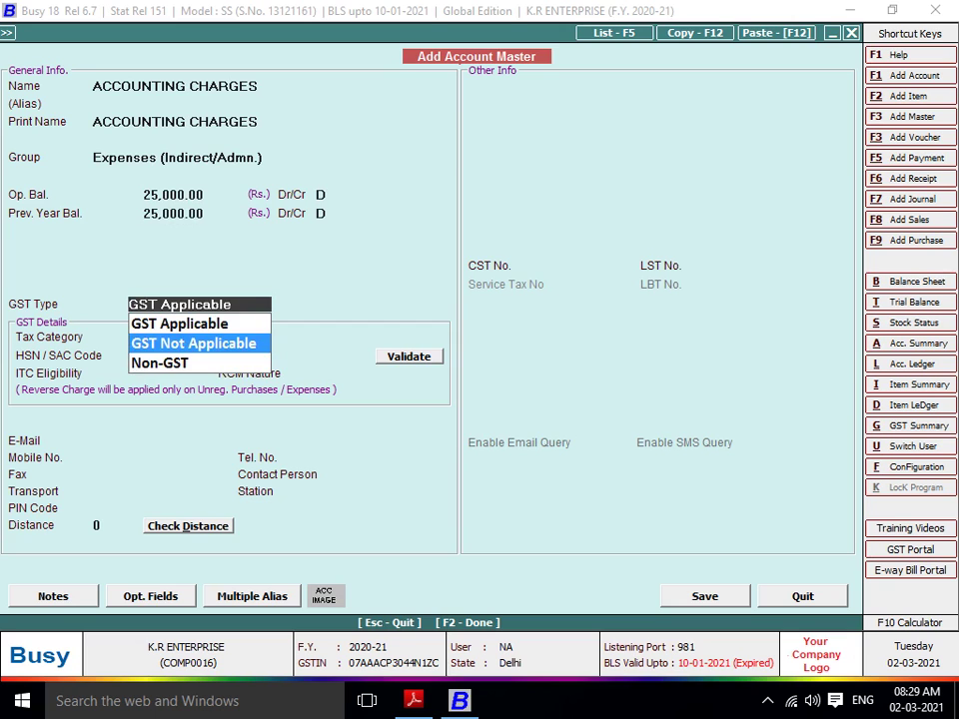
{"action": "key", "text": "Return"}
{"action": "key", "text": "Return"}
{"action": "key", "text": "Return"}
{"action": "key", "text": "F2"}
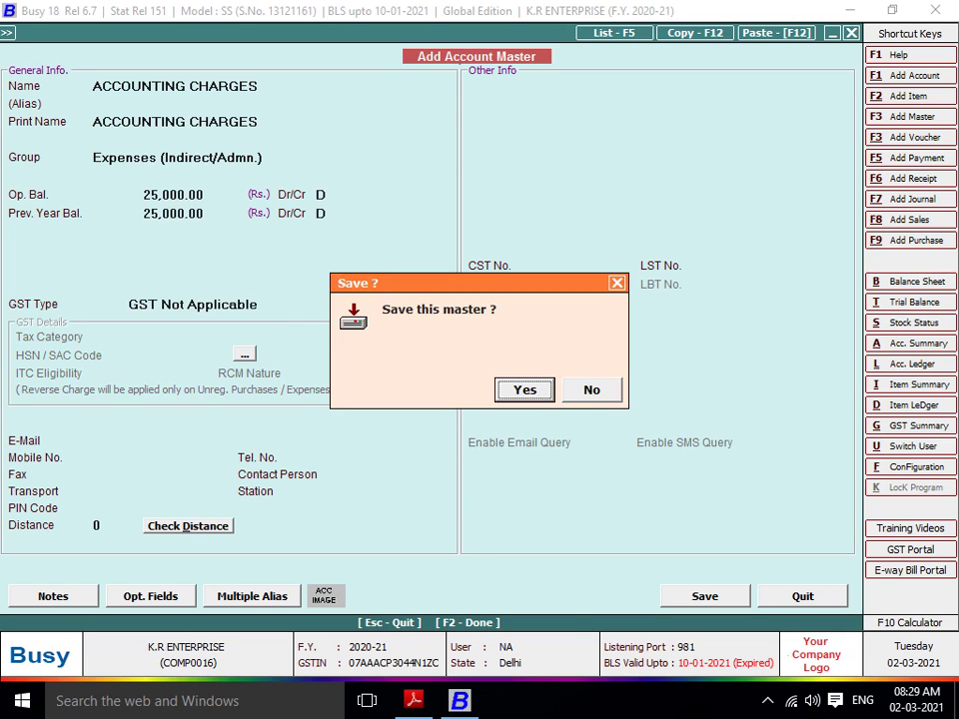
{"action": "key", "text": "Return"}
Check the next expense entry in Project 15.pdf, then open the existing Bank Charges account in Busy for modification
{"action": "key", "text": "alt+Tab"}
{"action": "key", "text": "Down"}
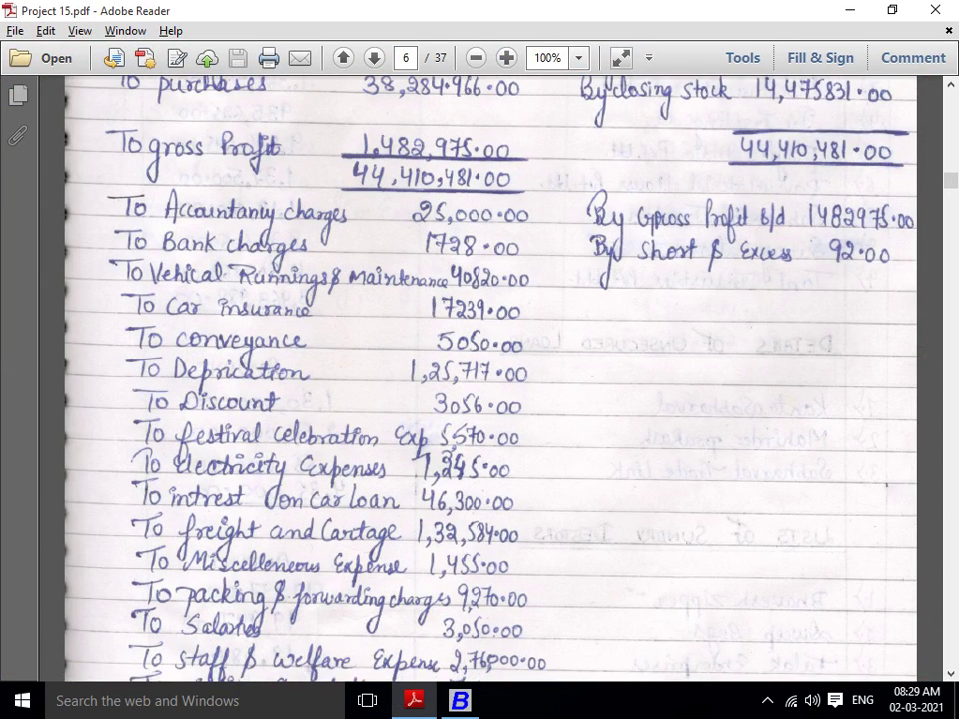
{"action": "key", "text": "Down"}
{"action": "key", "text": "Down"}
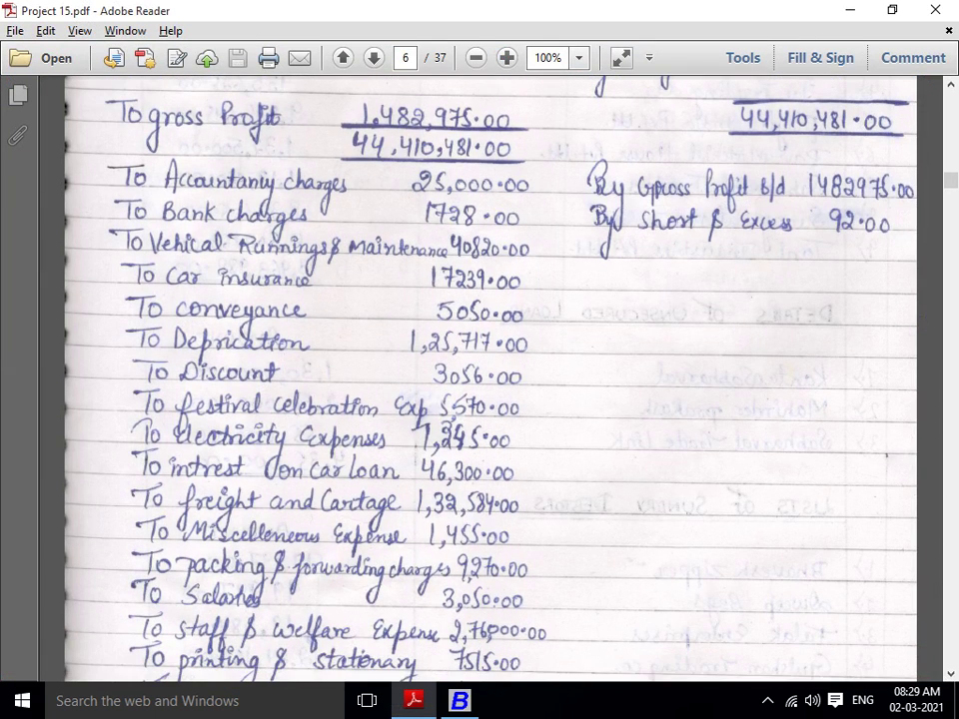
{"action": "key", "text": "alt+Tab"}
{"action": "key", "text": "Escape"}
{"action": "key", "text": "Return"}
{"action": "key", "text": "Down"}
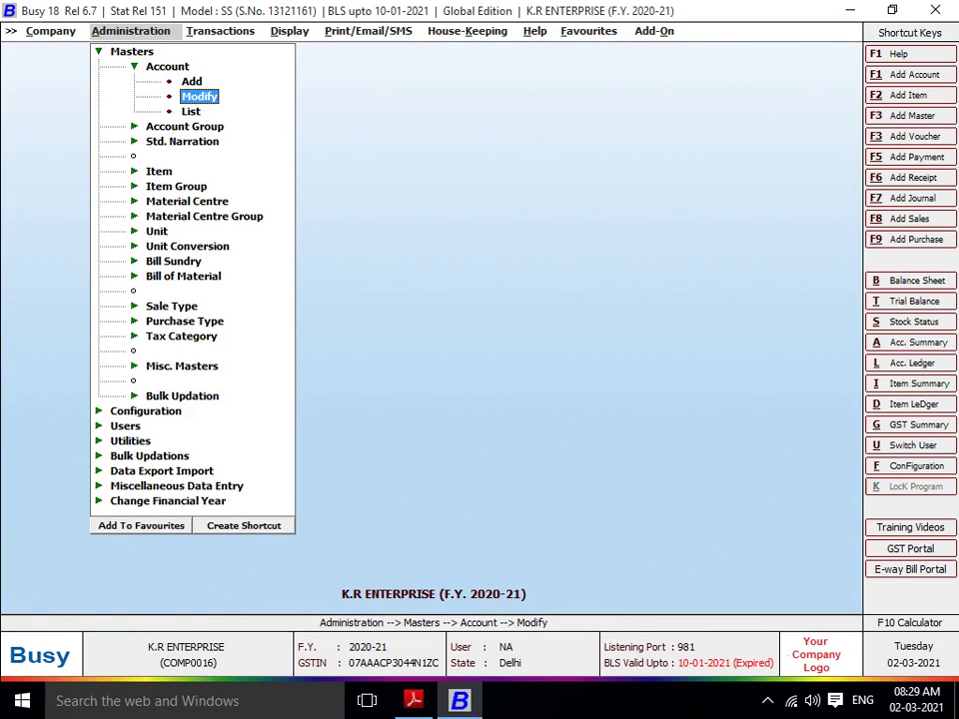
{"action": "key", "text": "Return"}
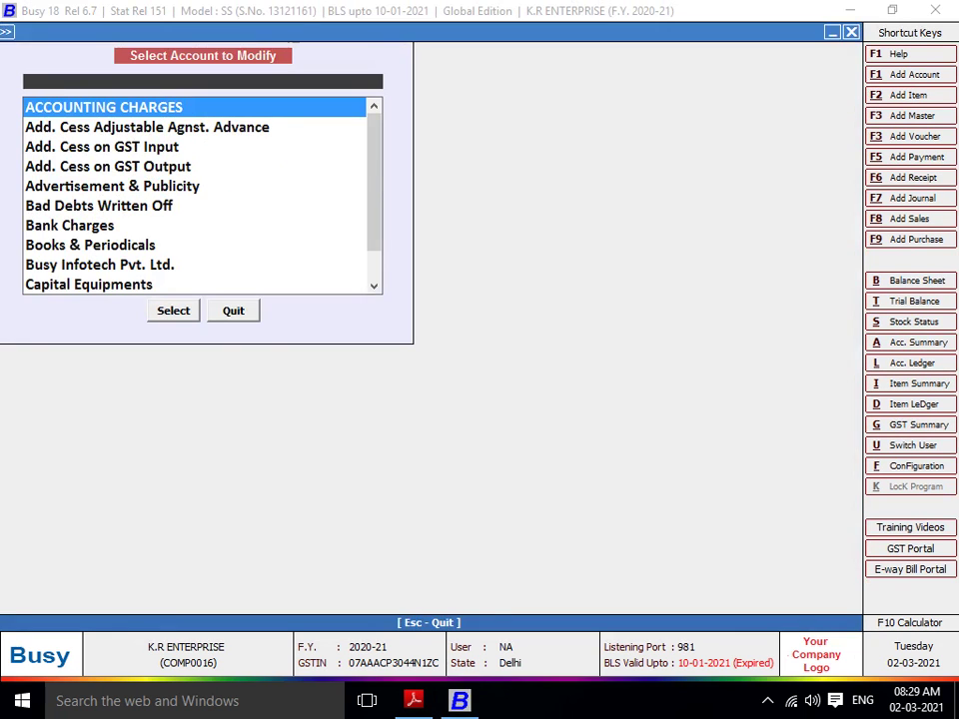
{"action": "type", "text": "BANK"}
{"action": "key", "text": "Return"}
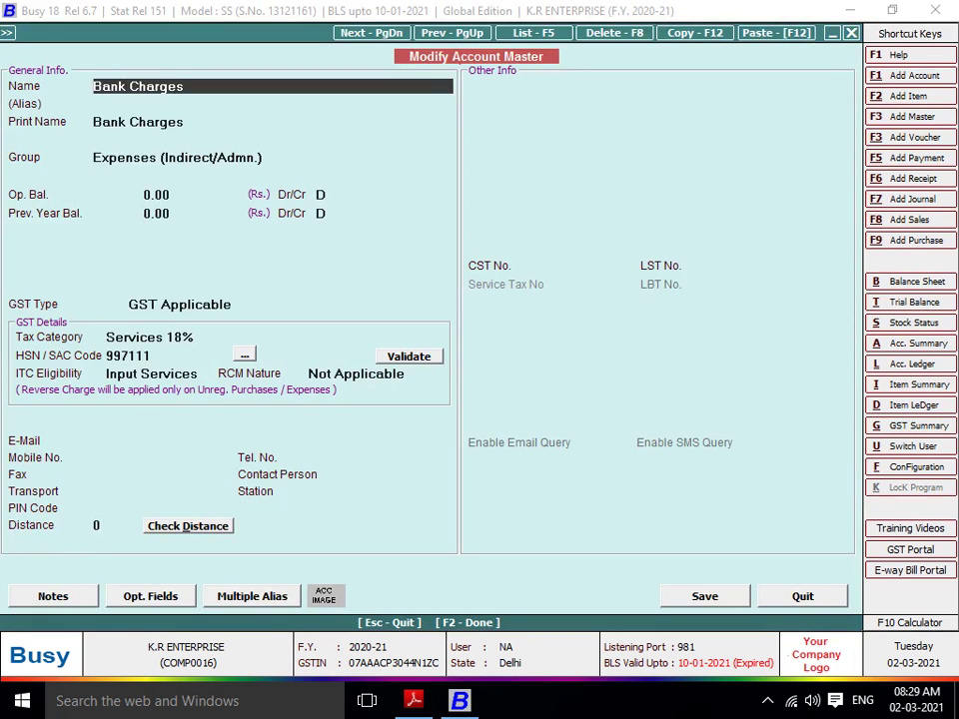
Set the Bank Charges opening balance and previous year balance to 1,728 debit, as in Project 15.pdf, and save the master
{"action": "key", "text": "Return"}
{"action": "key", "text": "Return"}
{"action": "key", "text": "Return"}
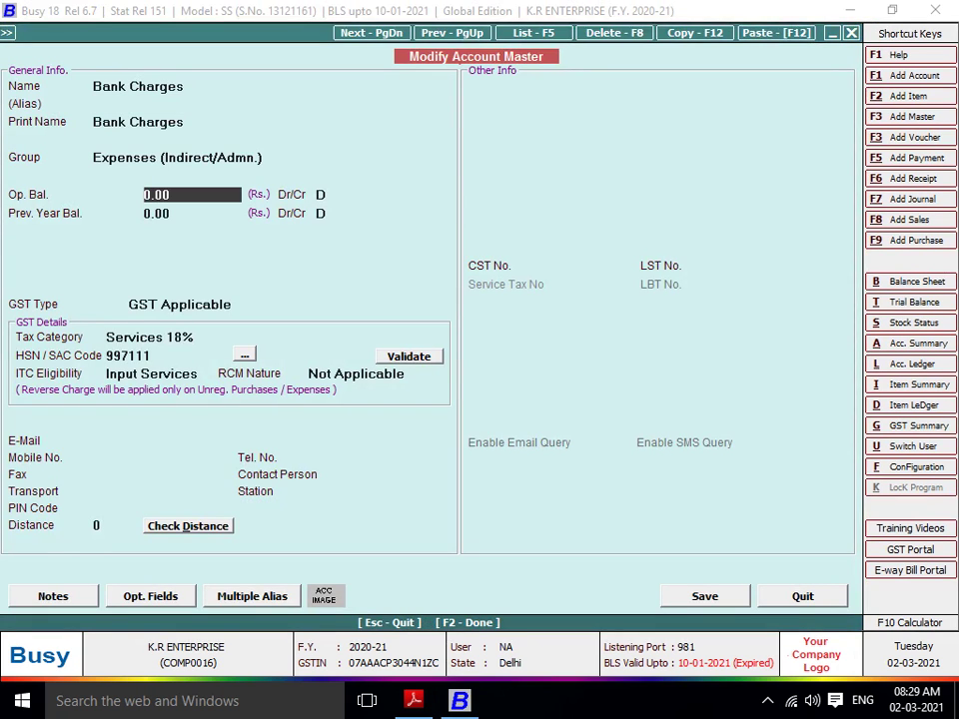
{"action": "key", "text": "alt+Tab"}
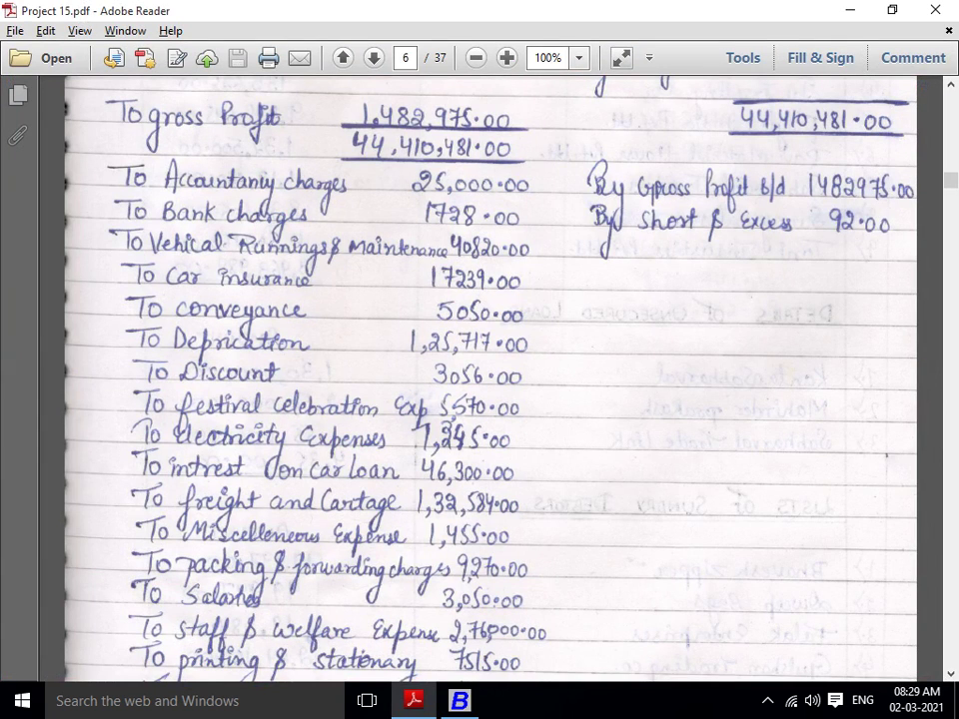
{"action": "key", "text": "alt+Tab"}
{"action": "type", "text": "1728"}
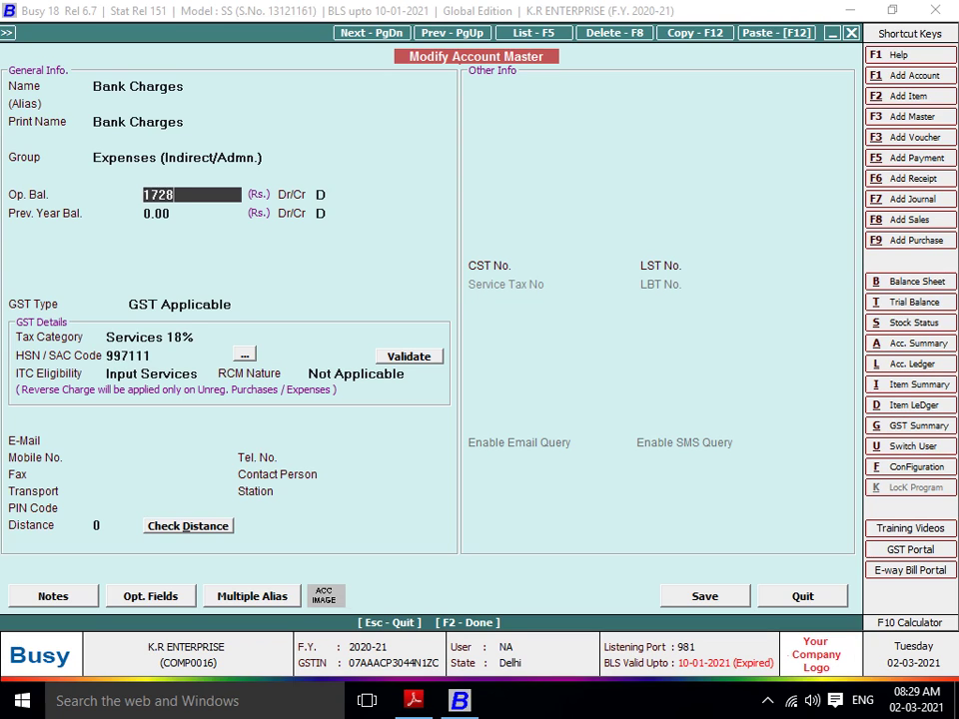
{"action": "key", "text": "Return"}
{"action": "key", "text": "Return"}
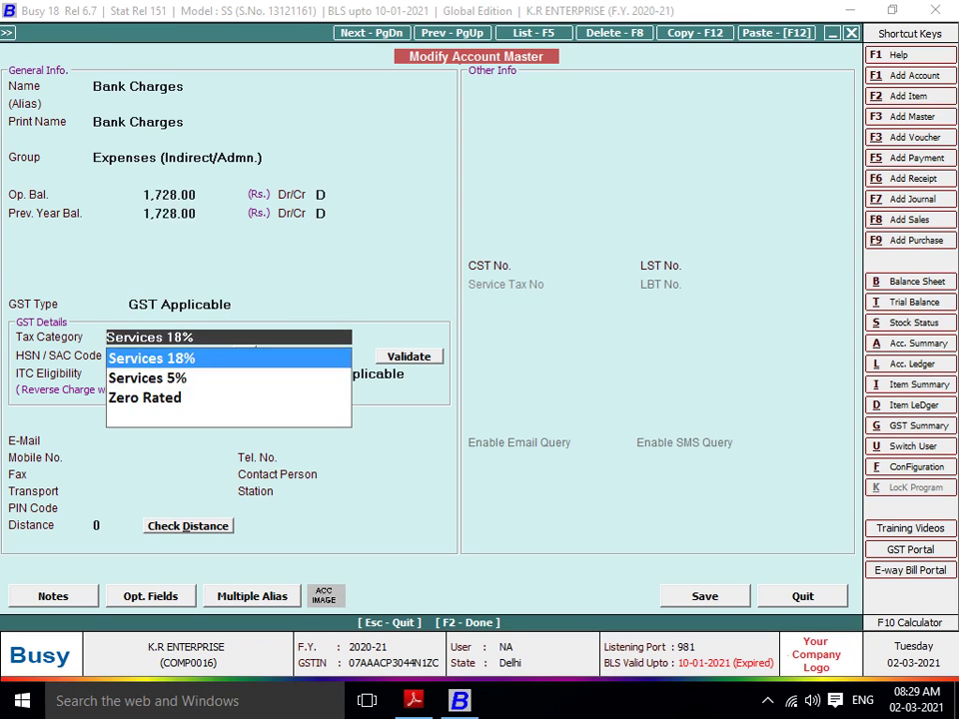
{"action": "key", "text": "F2"}
{"action": "key", "text": "Return"}
Open a blank account master in Busy and look up the next expense's name in Project 15.pdf
{"action": "key", "text": "alt+Tab"}
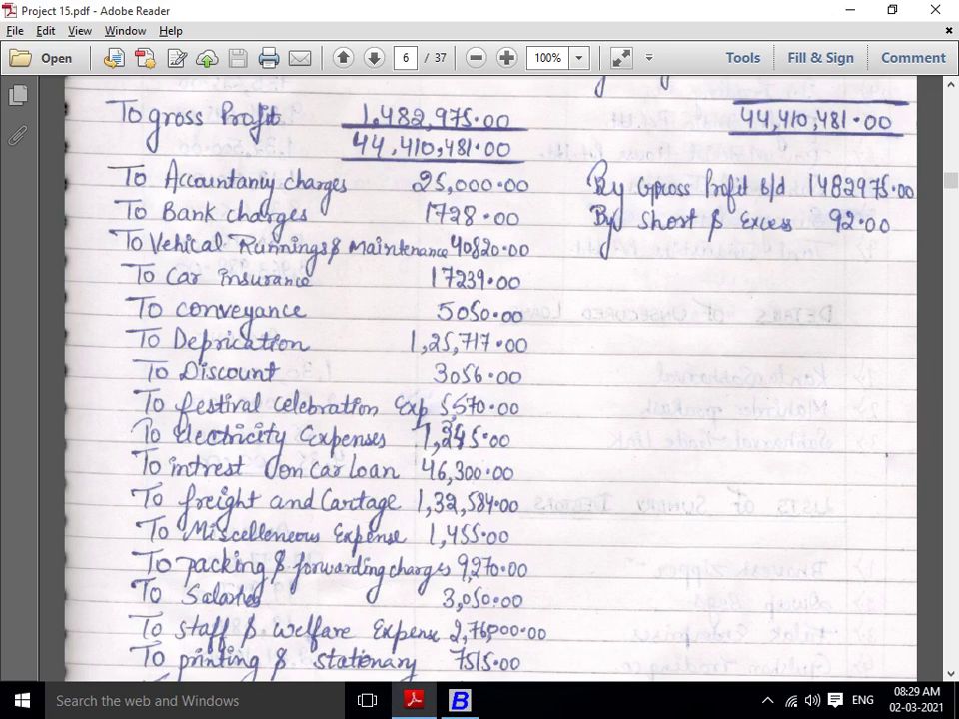
{"action": "key", "text": "alt+Tab"}
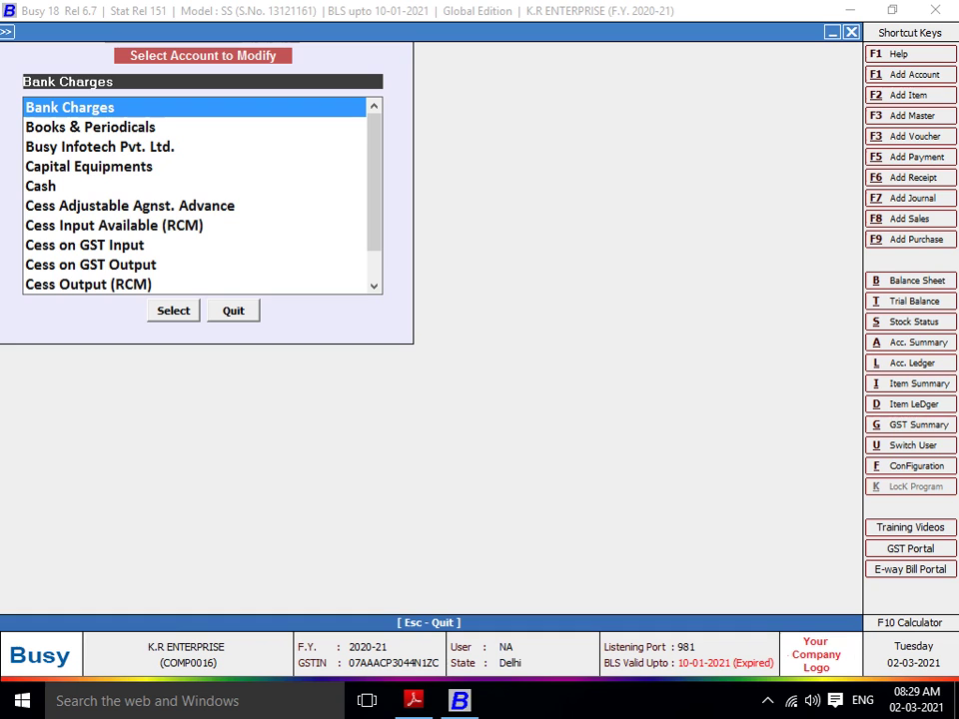
{"action": "key", "text": "Escape"}
{"action": "key", "text": "Up"}
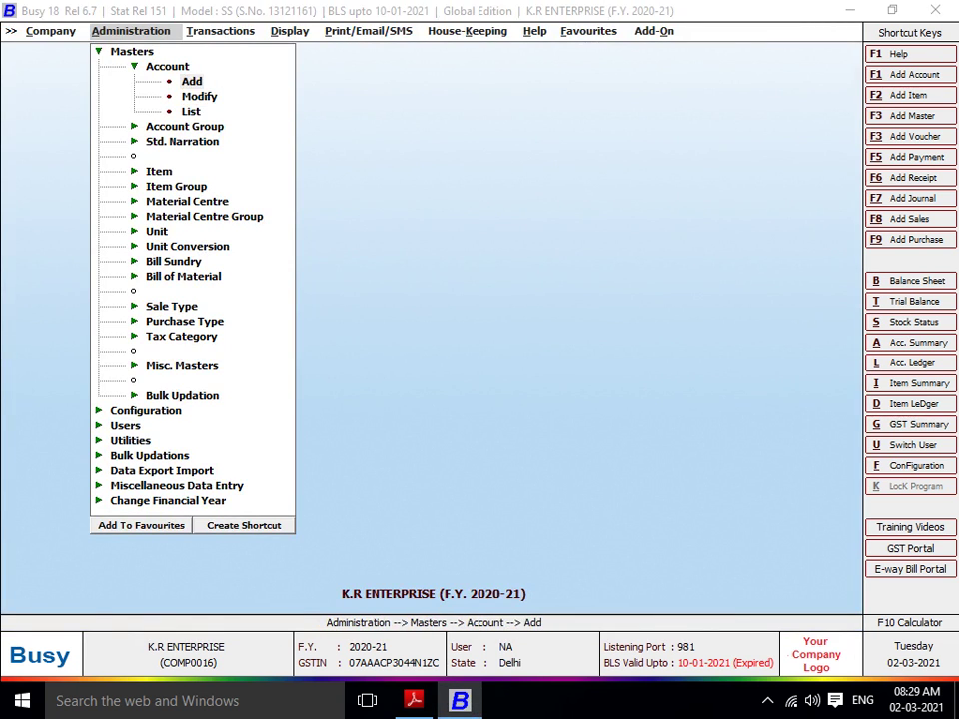
{"action": "key", "text": "Return"}
{"action": "key", "text": "alt+Tab"}
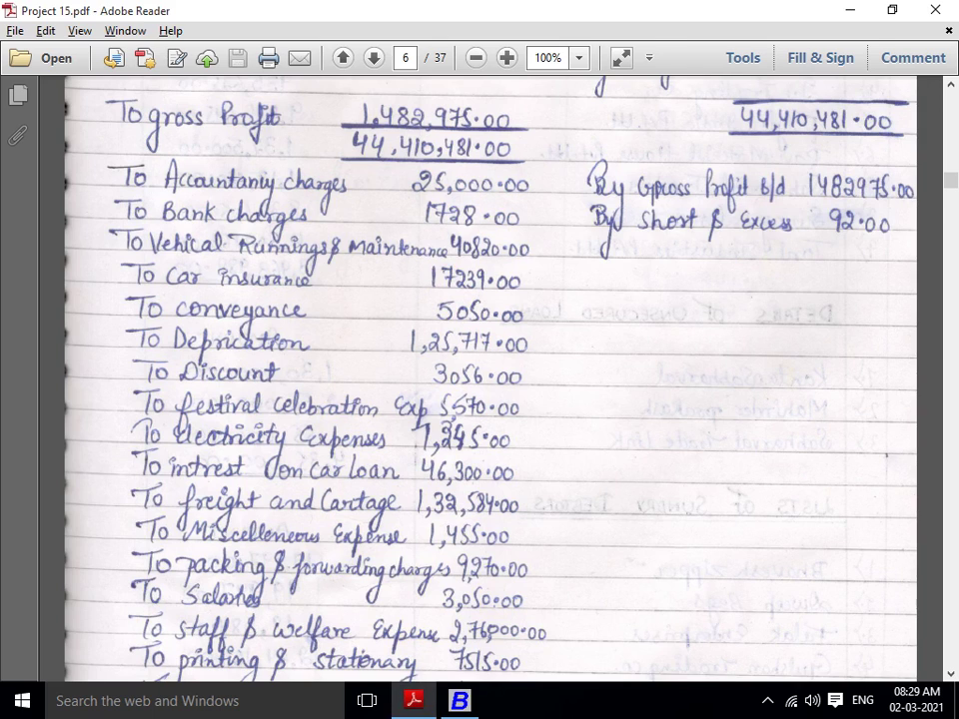
{"action": "key", "text": "alt+Tab"}
Name the new account VEHICAL RUNNING & MAINTANCE EXPENSES
{"action": "type", "text": "VE"}
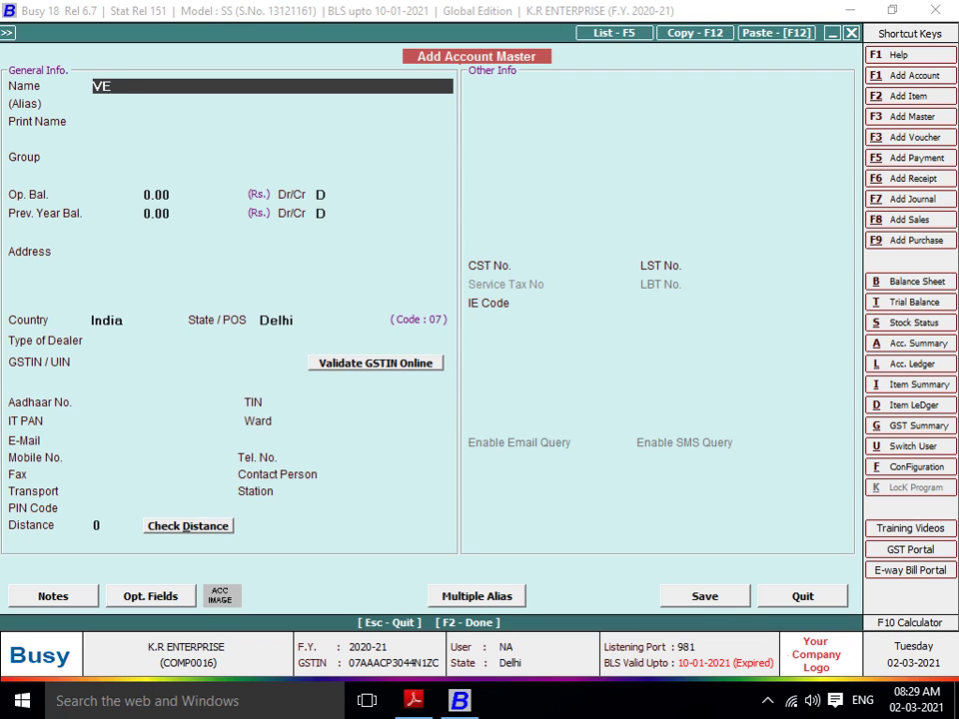
{"action": "type", "text": "HICAL RUNNING &"}
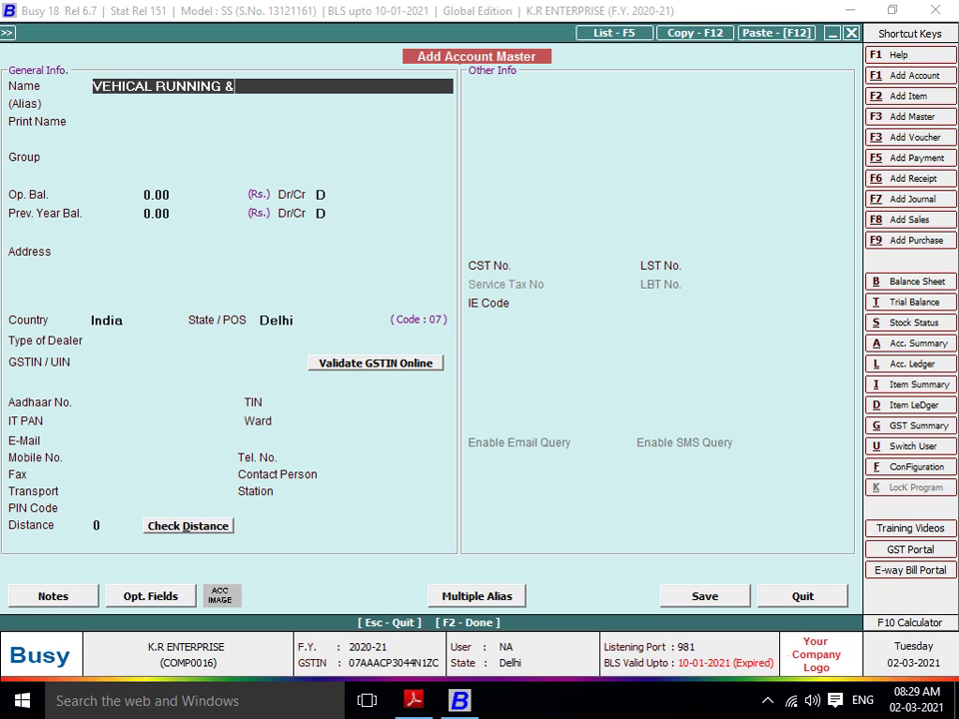
{"action": "type", "text": " MAINTANCE E"}
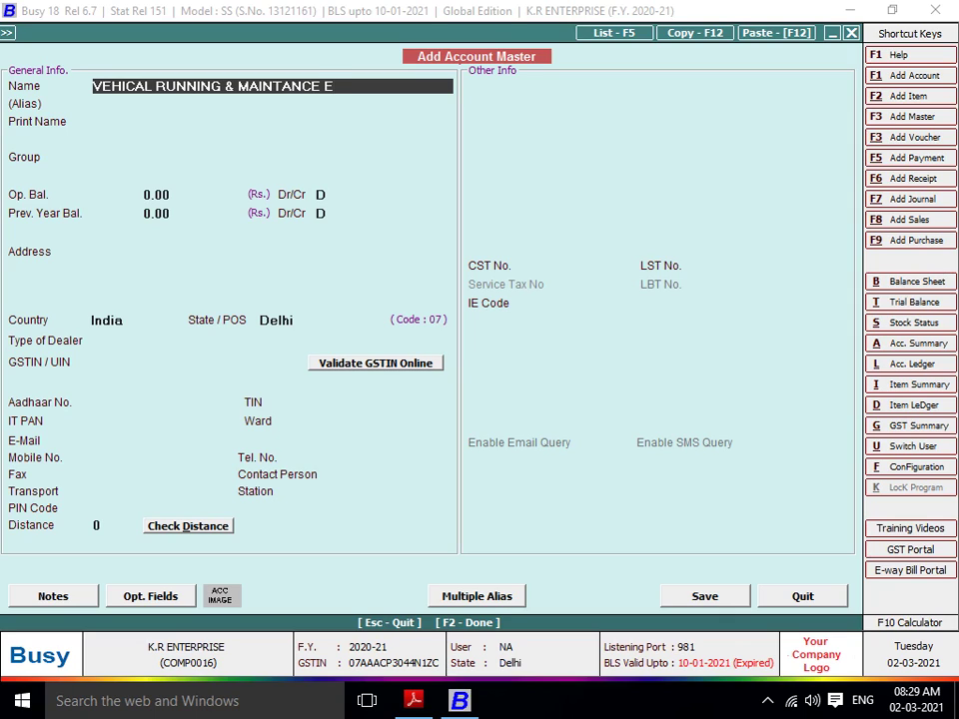
{"action": "key", "text": "BackSpace"}
{"action": "type", "text": "EXOE"}
{"action": "key", "text": "BackSpace"}
{"action": "key", "text": "BackSpace"}
{"action": "type", "text": "PENSES"}
Keep the account name as the print name and assign the vehicle expense account to the Expenses (Indirect/Admn.) group
{"action": "key", "text": "Return"}
{"action": "key", "text": "Return"}
{"action": "key", "text": "Return"}
{"action": "type", "text": "EX"}
{"action": "key", "text": "Down"}
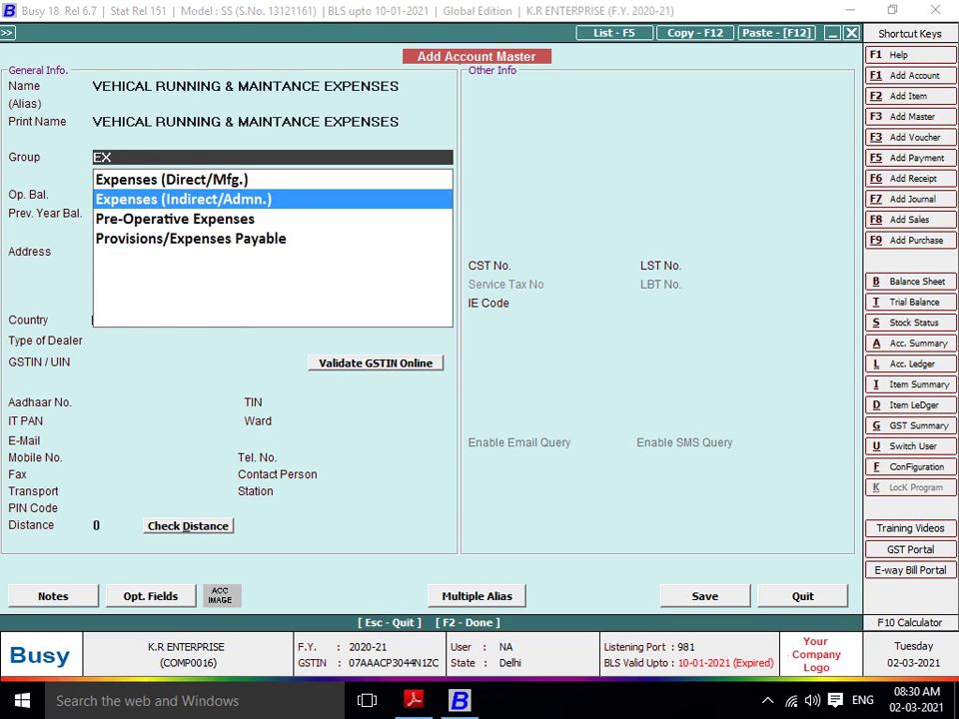
{"action": "key", "text": "Return"}
Set the vehicle expense account's opening and previous year balances to 40,820 debit, taken from Project 15.pdf
{"action": "key", "text": "alt+Tab"}
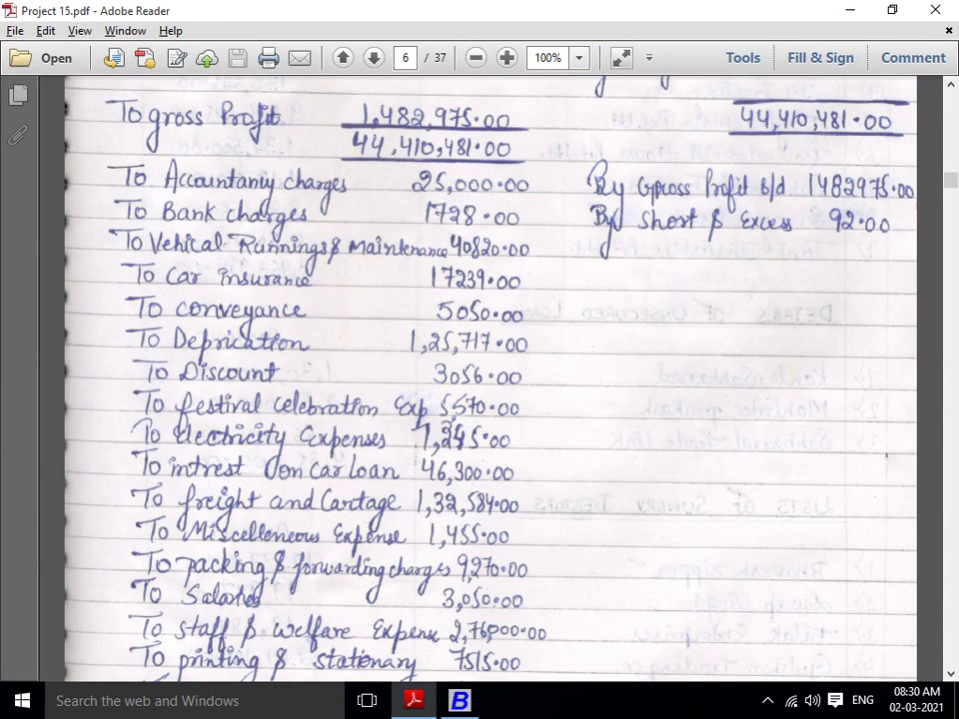
{"action": "key", "text": "alt+Tab"}
{"action": "type", "text": "40,82"}
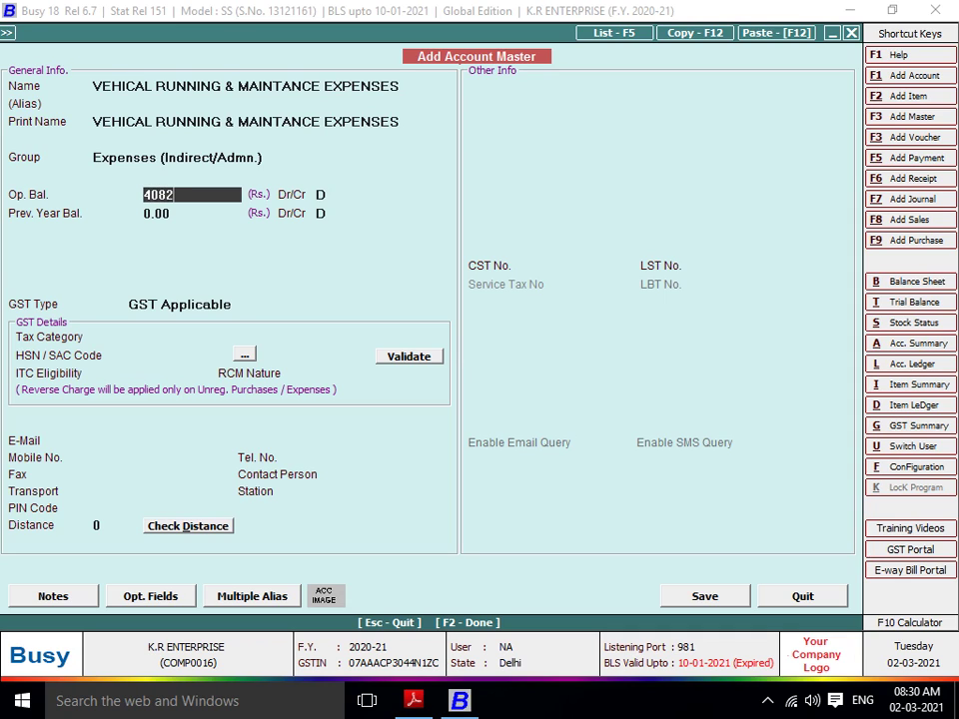
{"action": "type", "text": "0"}
{"action": "key", "text": "Return"}
{"action": "key", "text": "Return"}
{"action": "key", "text": "Return"}
{"action": "key", "text": "Return"}
Set the vehicle expense account's GST type to GST Not Applicable and save the master
{"action": "key", "text": "Down"}
{"action": "key", "text": "Down"}
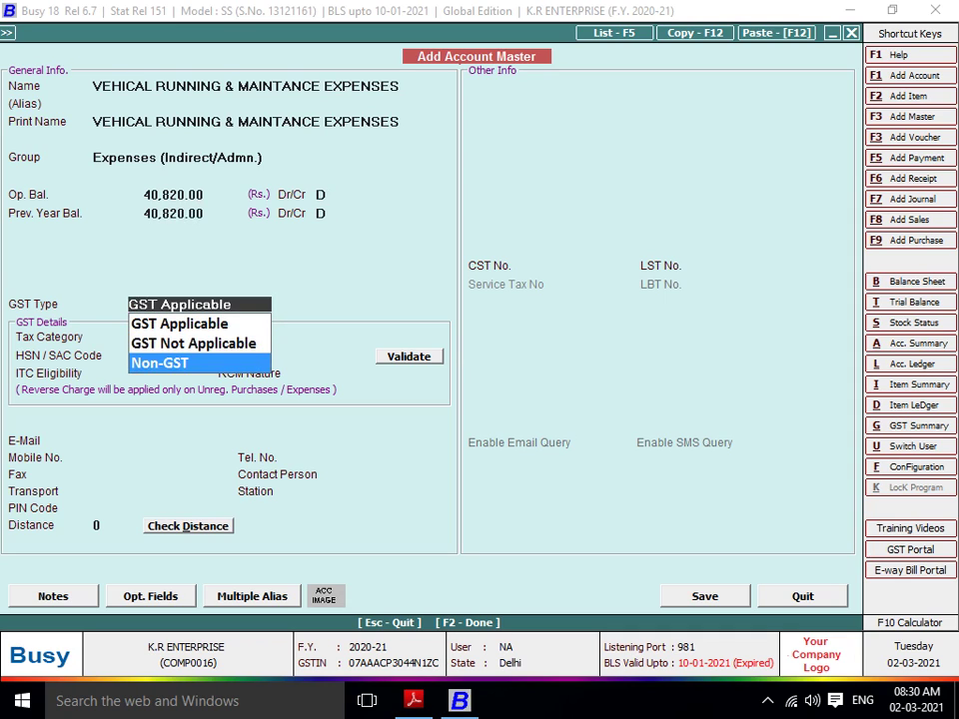
{"action": "key", "text": "Up"}
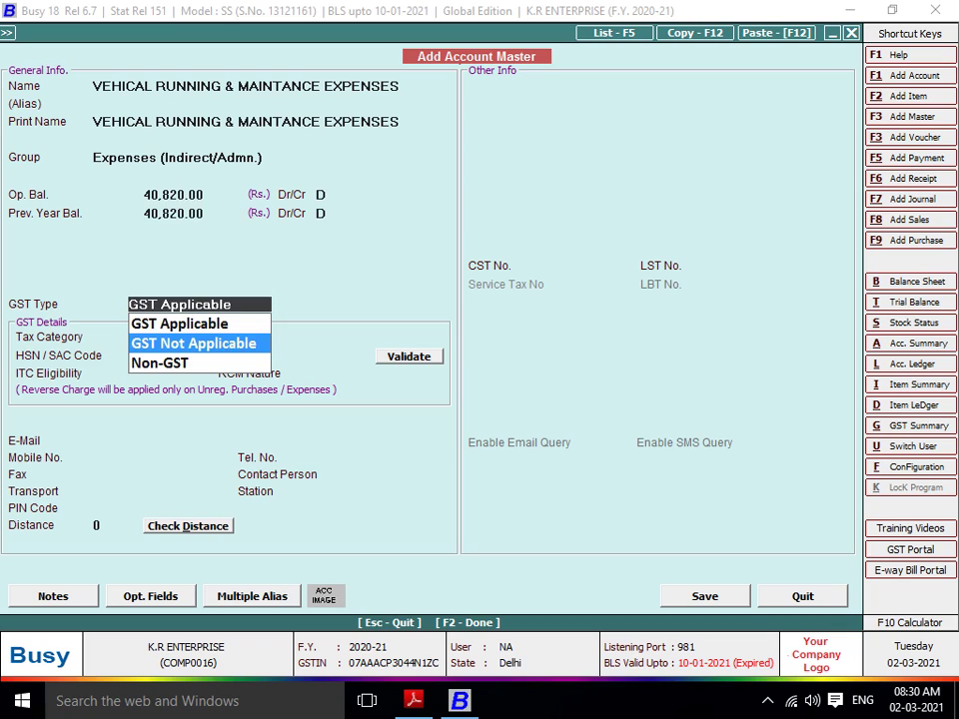
{"action": "key", "text": "Return"}
{"action": "key", "text": "Return"}
{"action": "key", "text": "Return"}
{"action": "key", "text": "Return"}
{"action": "key", "text": "Return"}
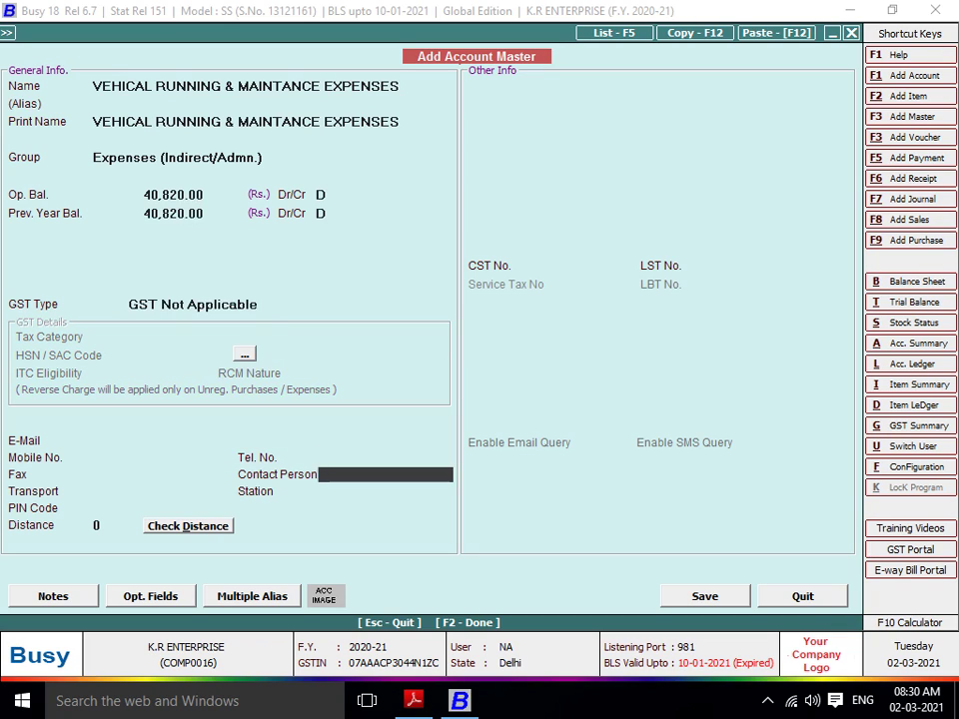
{"action": "key", "text": "F2"}
{"action": "key", "text": "Return"}
Look up the next expense in Project 15.pdf and name Busy's new account CAR INSURANCE, keeping its print name and the Expenses (Indirect/Admn.) group
{"action": "key", "text": "alt+Tab"}
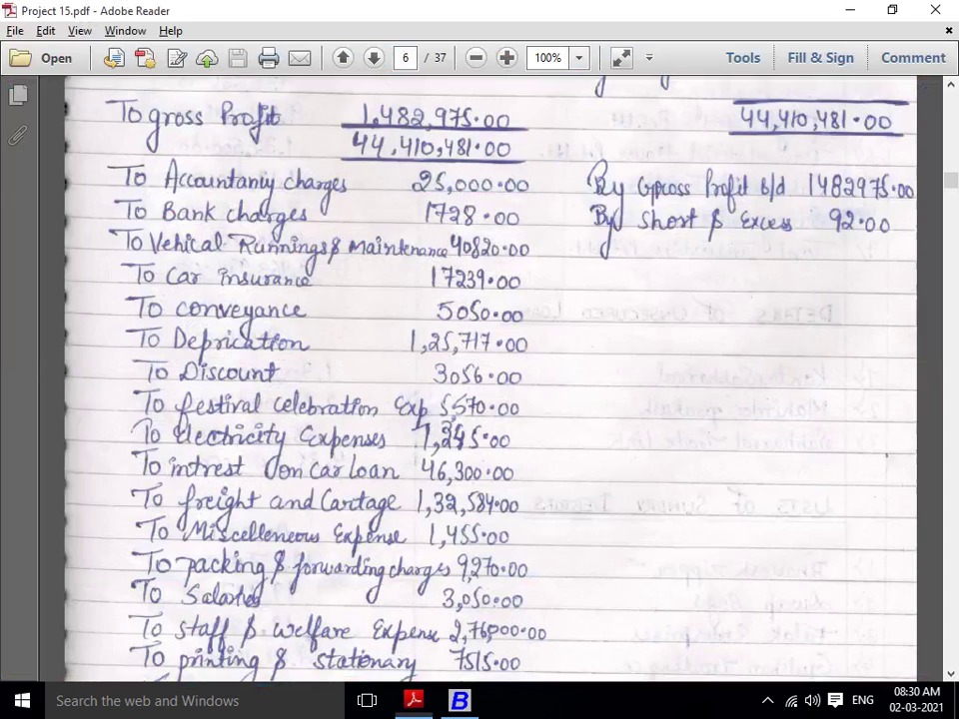
{"action": "key", "text": "Down"}
{"action": "key", "text": "Down"}
{"action": "key", "text": "Down"}
{"action": "key", "text": "Down"}
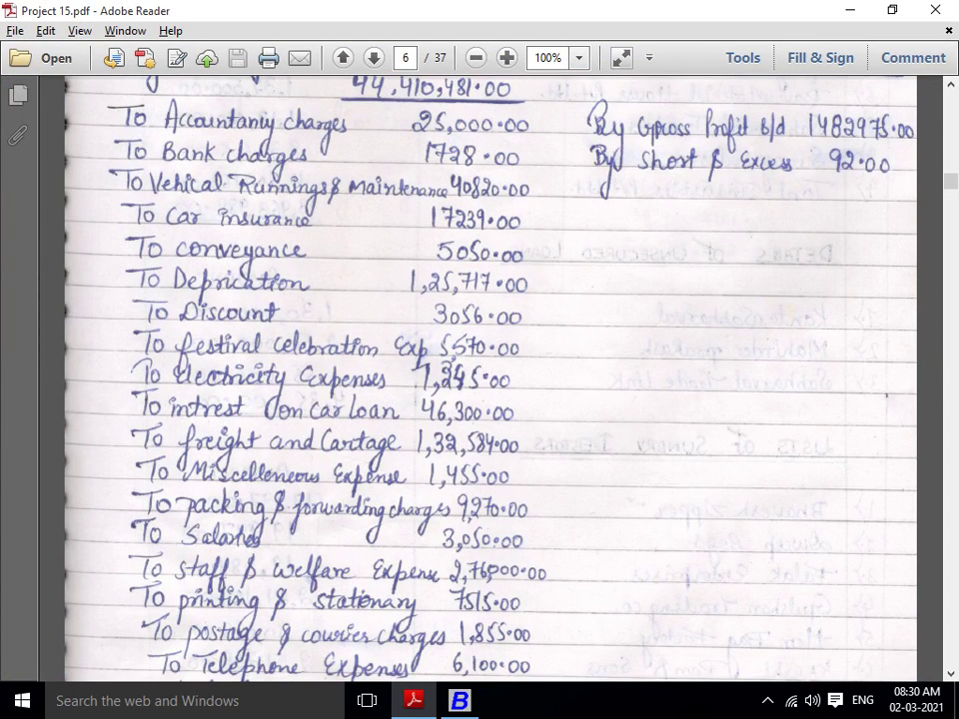
{"action": "key", "text": "alt+Tab"}
{"action": "type", "text": "CAR"}
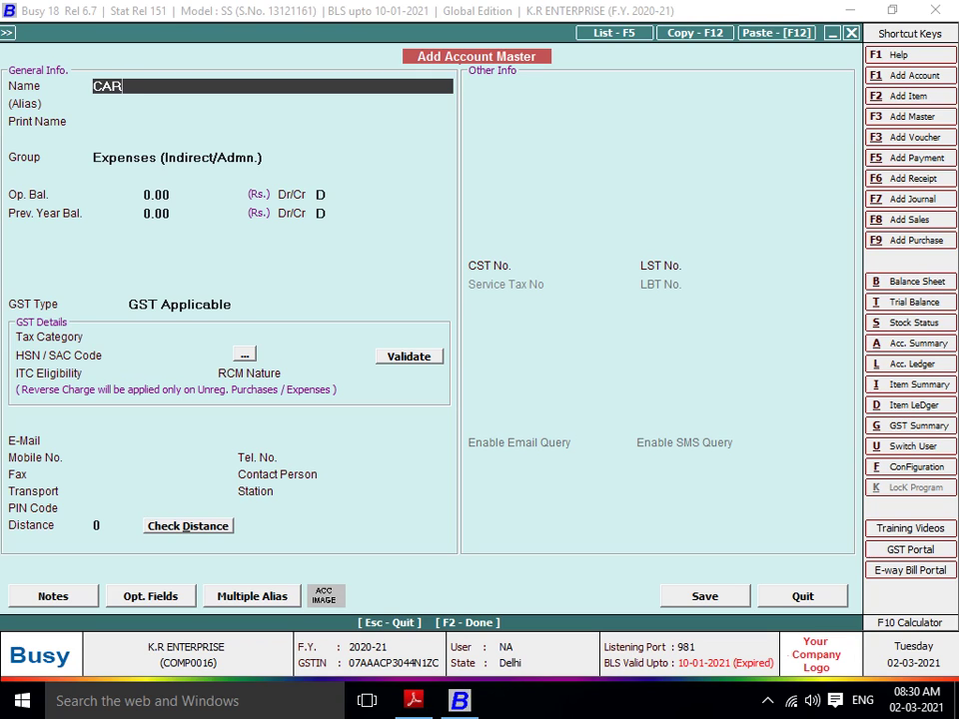
{"action": "type", "text": " INSURANCE"}
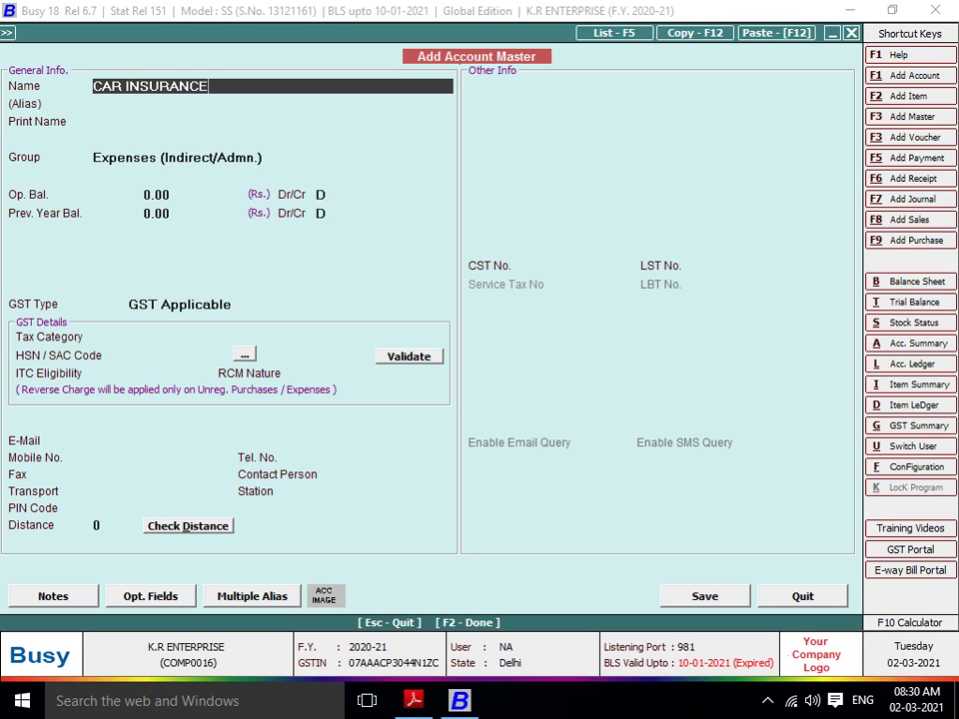
{"action": "key", "text": "Return"}
{"action": "key", "text": "Return"}
{"action": "key", "text": "Return"}
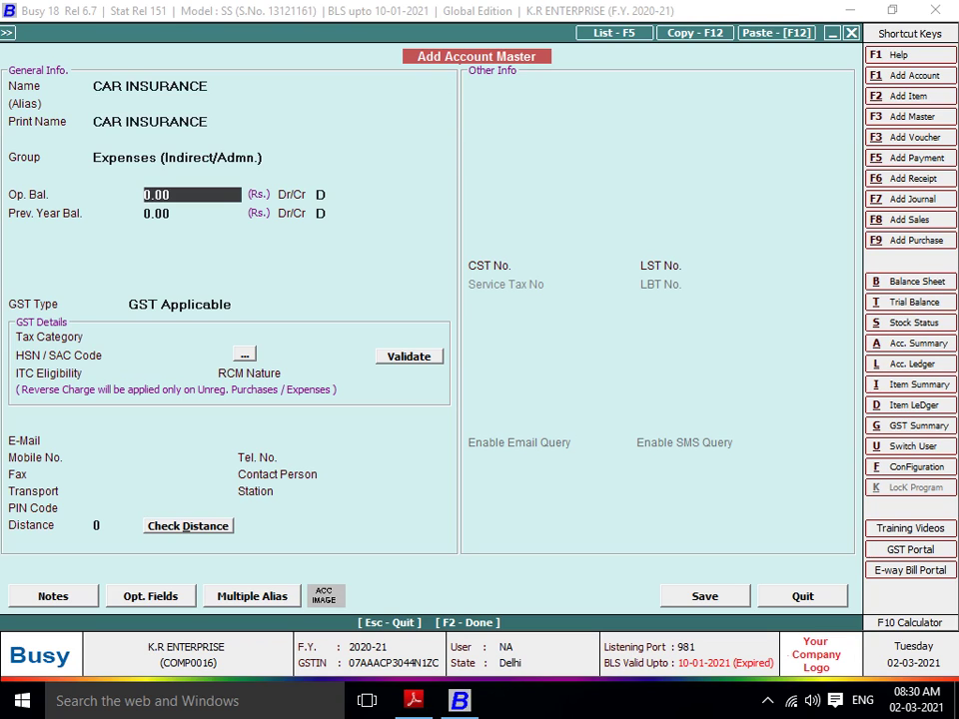
Set the CAR INSURANCE account's opening and previous year balances to 17,239 debit, taken from Project 15.pdf
{"action": "key", "text": "alt+Tab"}
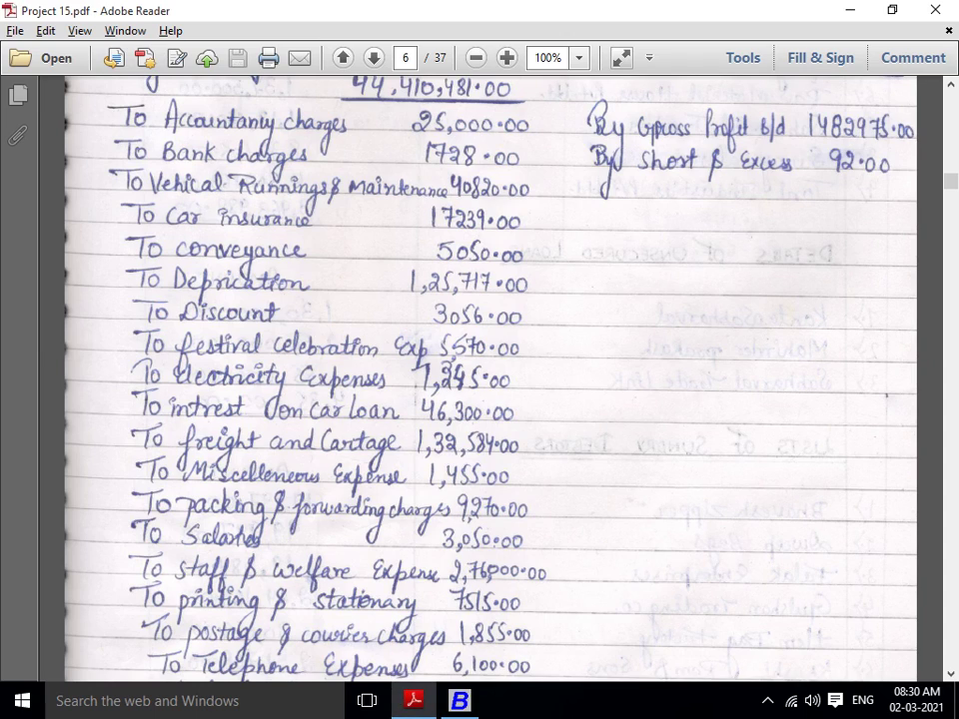
{"action": "key", "text": "alt+Tab"}
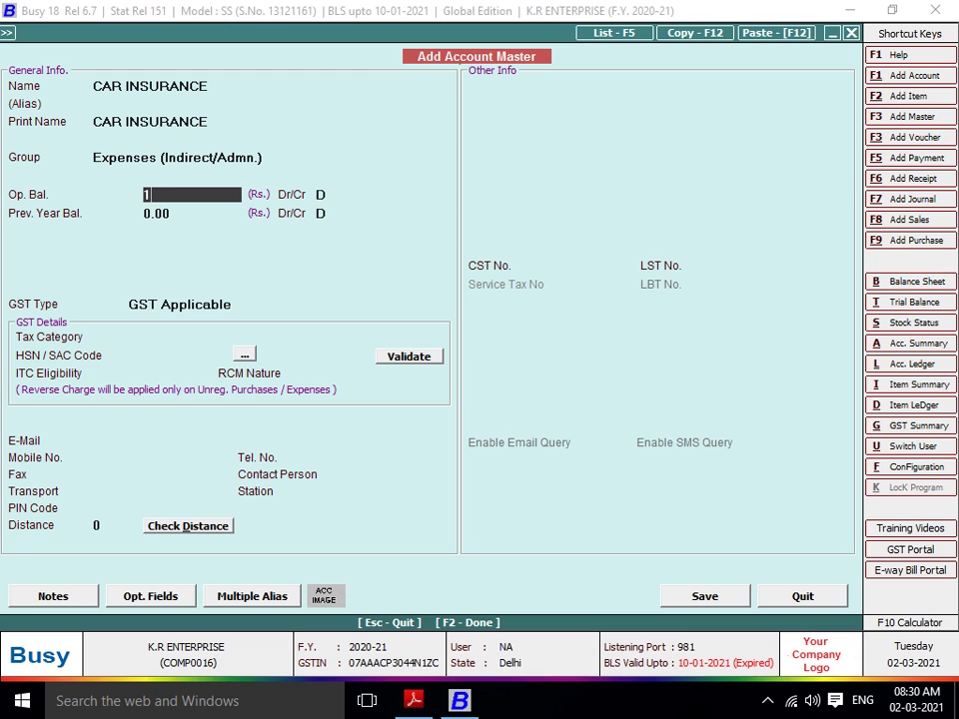
{"action": "type", "text": "17236"}
{"action": "key", "text": "BackSpace"}
{"action": "type", "text": "9"}
{"action": "key", "text": "Return"}
{"action": "key", "text": "Return"}
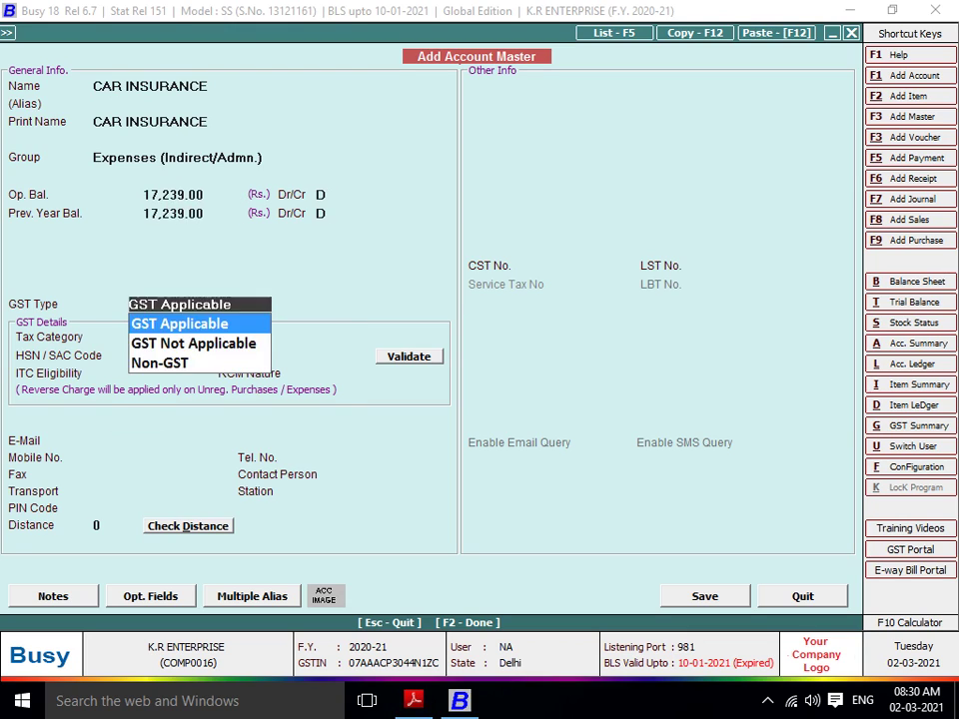
Set the CAR INSURANCE account's GST type to GST Not Applicable and save the master
{"action": "key", "text": "Return"}
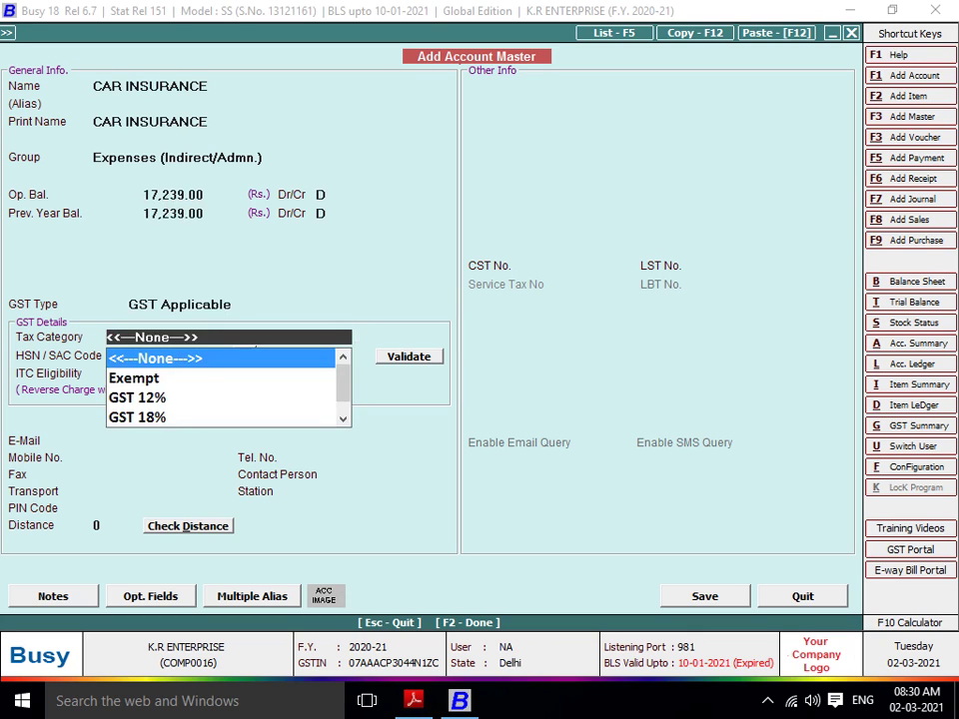
{"action": "key", "text": "BackSpace"}
{"action": "key", "text": "Down"}
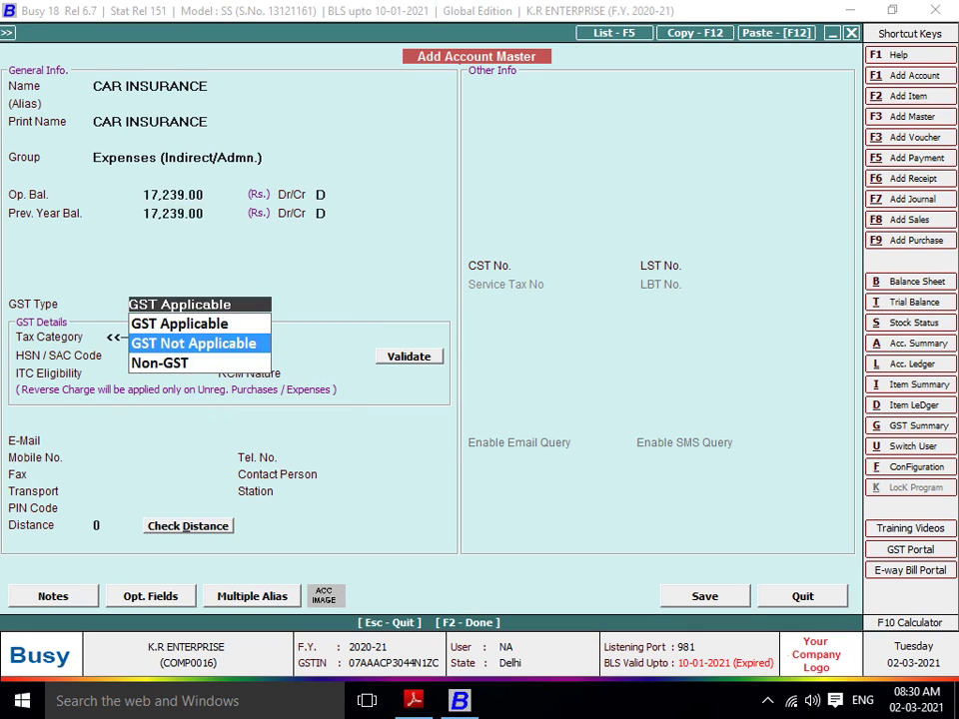
{"action": "key", "text": "Return"}
{"action": "key", "text": "Return"}
{"action": "key", "text": "F2"}
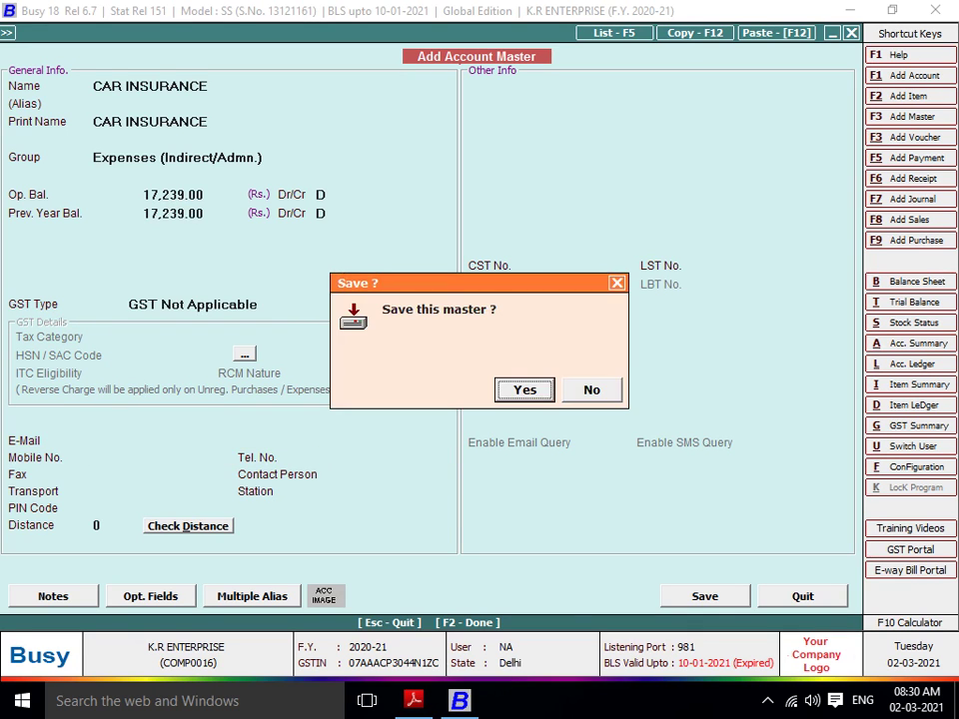
{"action": "key", "text": "Return"}
Check the next expense in Project 15.pdf, quit adding accounts in Busy and open the Conveyance Expenses account for modification
{"action": "key", "text": "alt+Tab"}
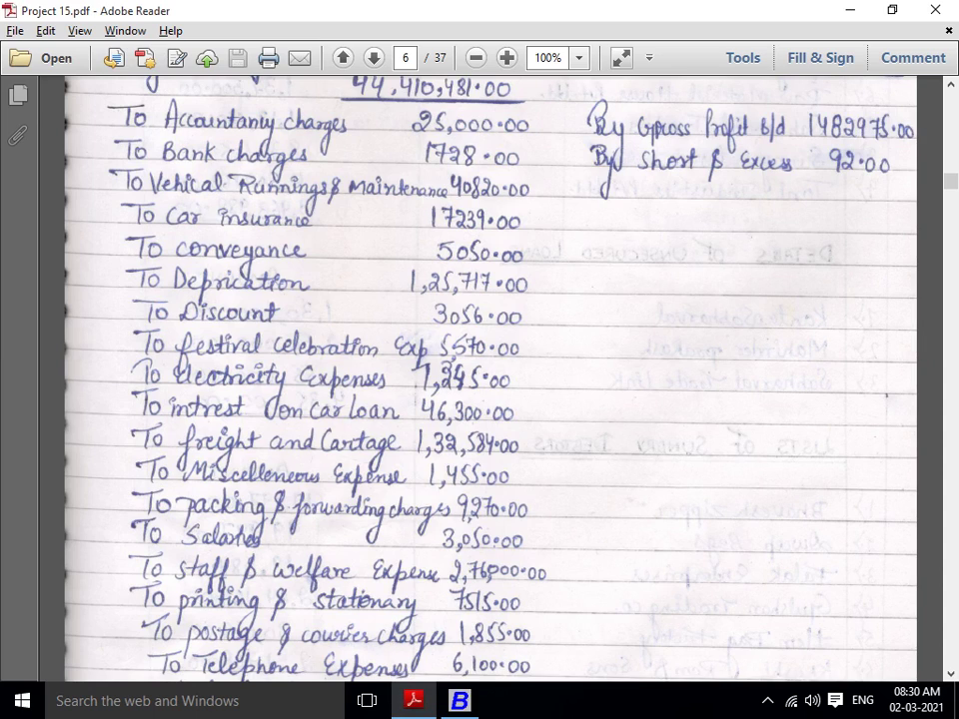
{"action": "key", "text": "alt+Tab"}
{"action": "key", "text": "Escape"}
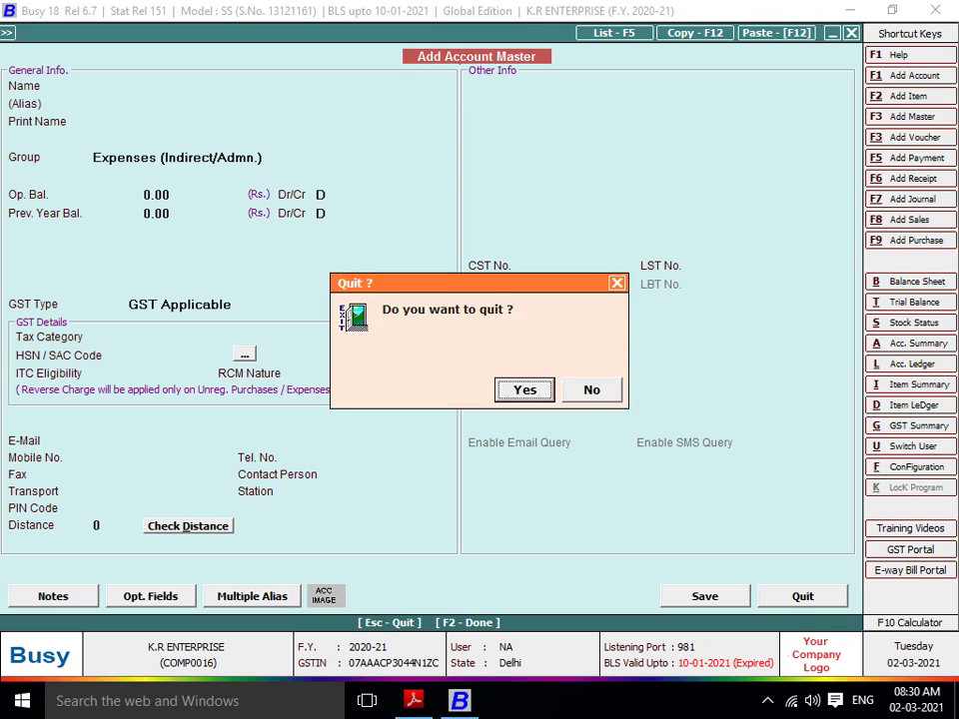
{"action": "key", "text": "Return"}
{"action": "key", "text": "Down"}
{"action": "key", "text": "Return"}
{"action": "type", "text": "CON"}
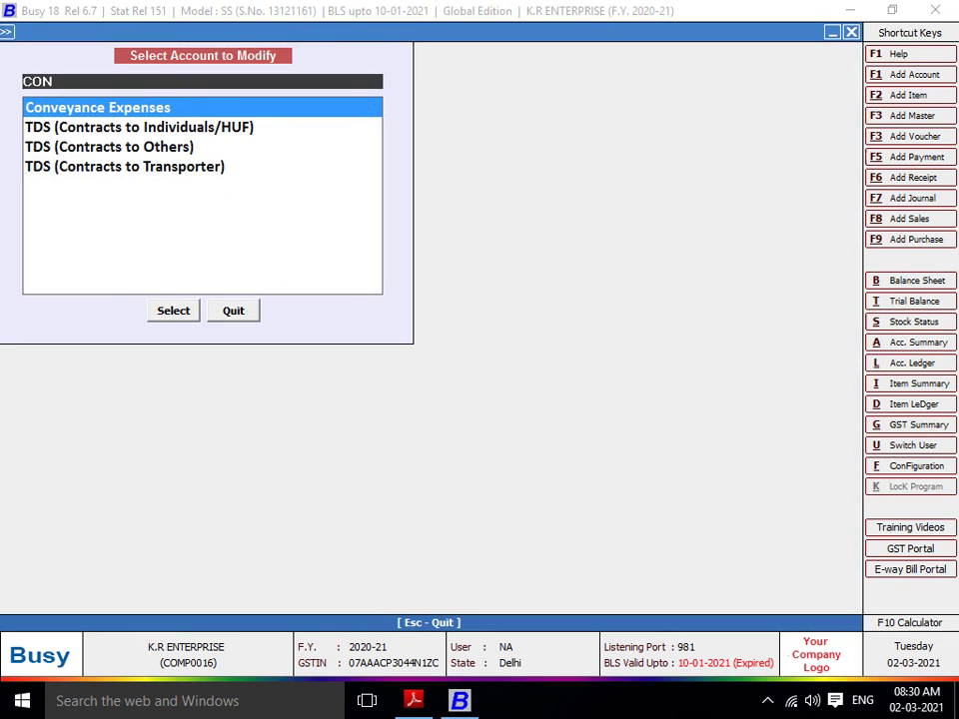
{"action": "key", "text": "Return"}
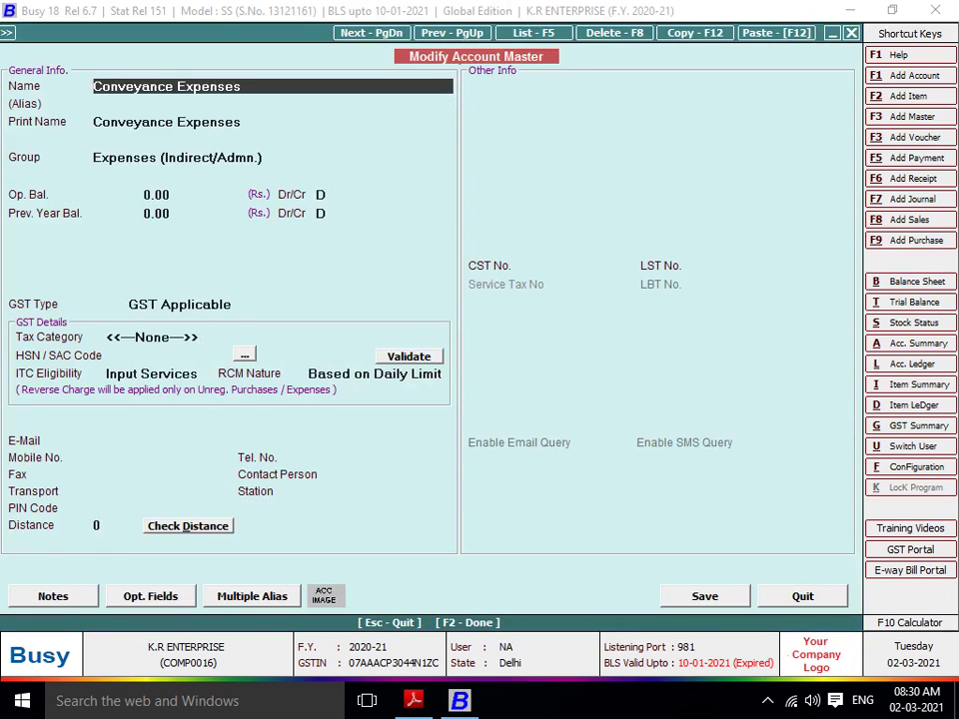
Set the Conveyance Expenses opening and previous year balances to 5,050 debit, taken from Project 15.pdf
{"action": "key", "text": "Return"}
{"action": "key", "text": "Return"}
{"action": "key", "text": "Return"}
{"action": "key", "text": "alt+Tab"}
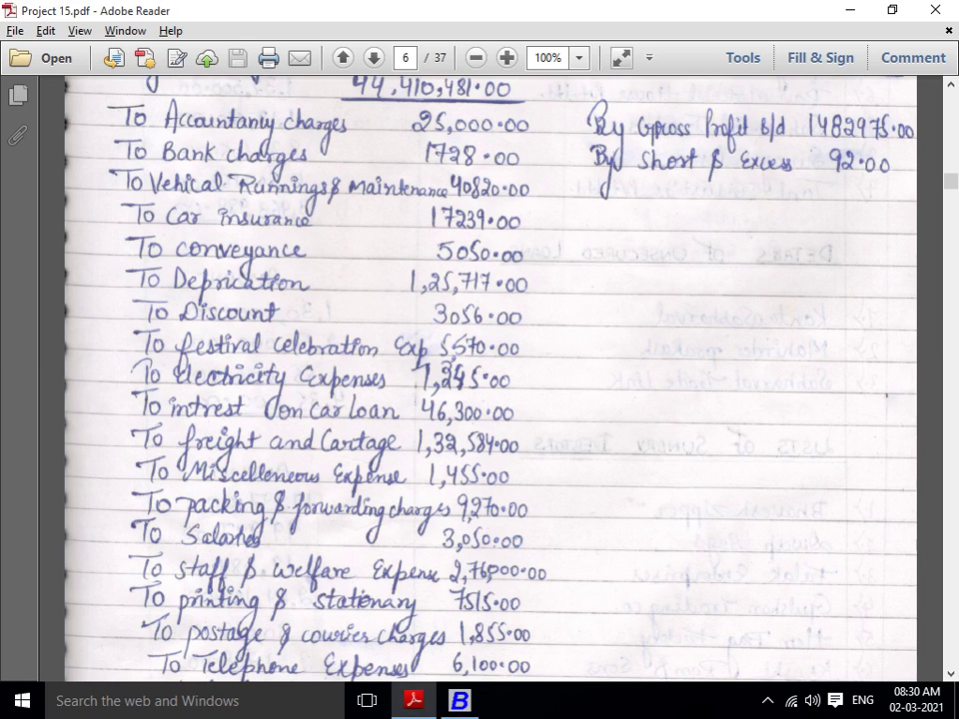
{"action": "key", "text": "alt+Tab"}
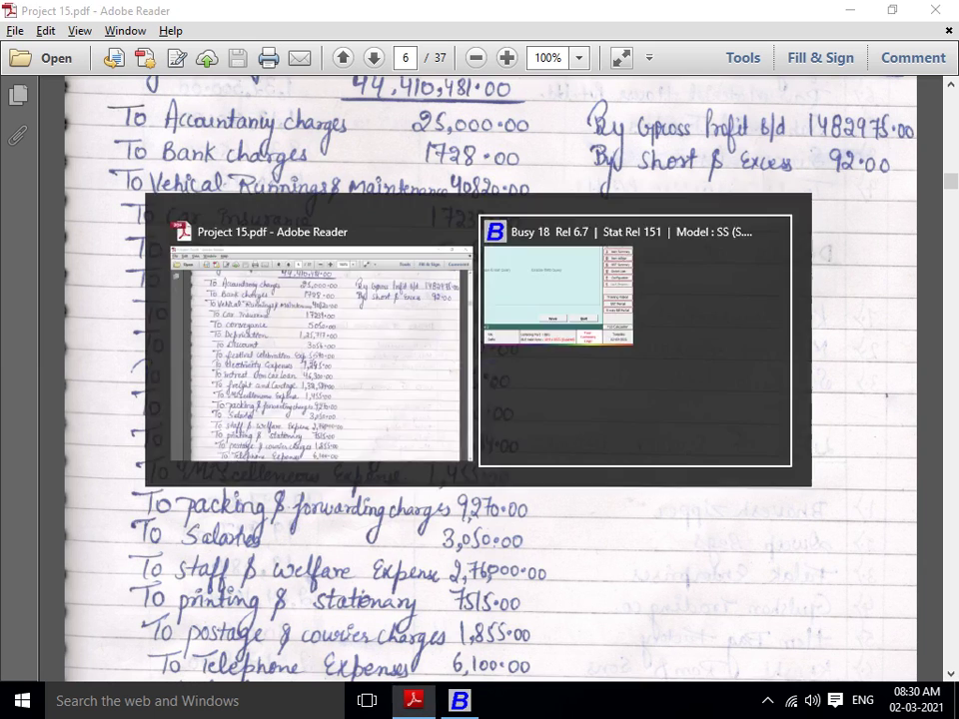
{"action": "type", "text": "5050"}
{"action": "key", "text": "Return"}
{"action": "key", "text": "Return"}
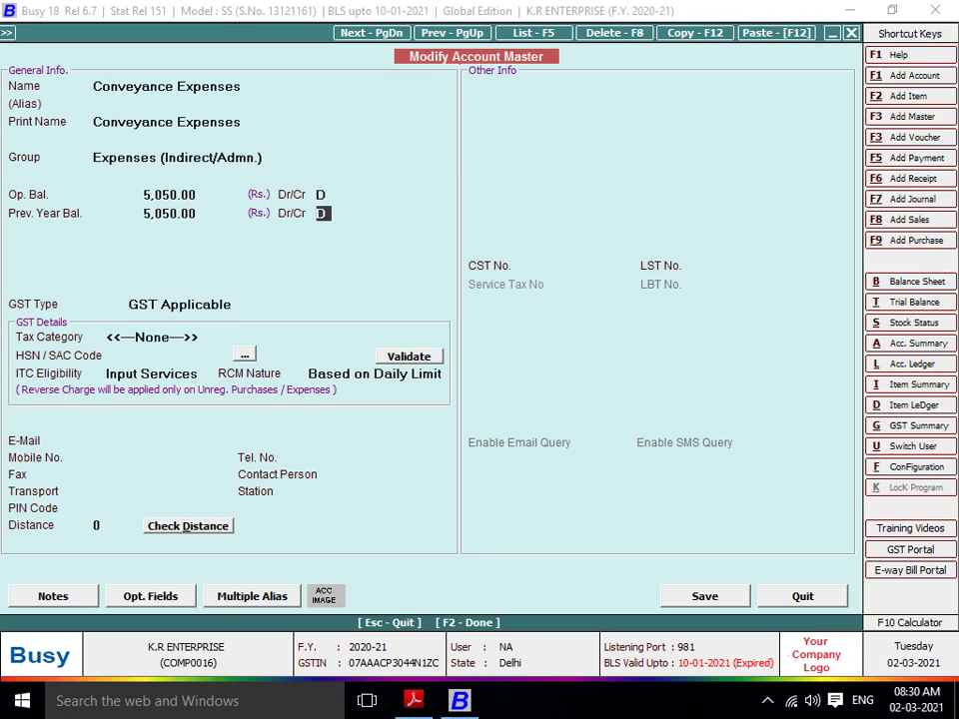
Set the Conveyance Expenses GST type to GST Not Applicable and save the master
{"action": "key", "text": "Return"}
{"action": "key", "text": "Return"}
{"action": "key", "text": "Return"}
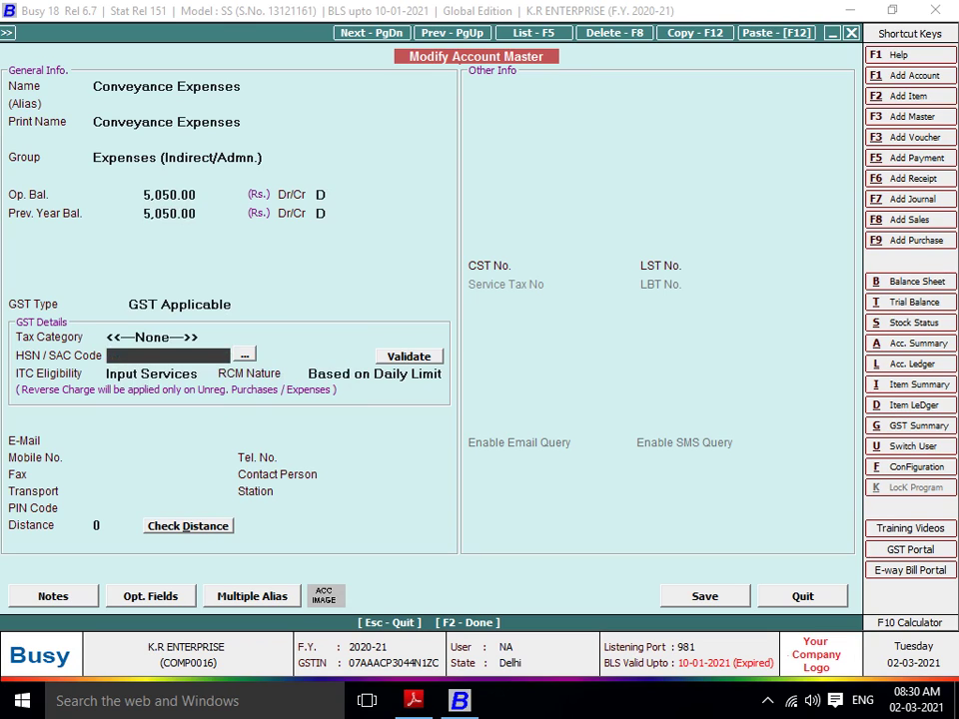
{"action": "key", "text": "F2"}
{"action": "key", "text": "Right"}
{"action": "key", "text": "Return"}
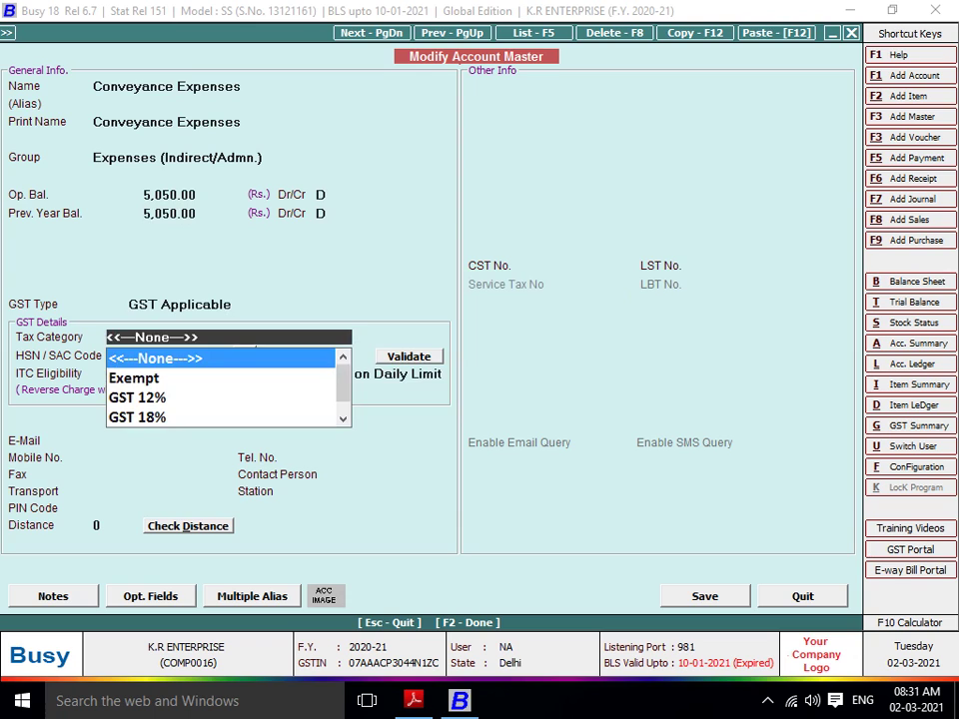
{"action": "key", "text": "Escape"}
{"action": "key", "text": "Down"}
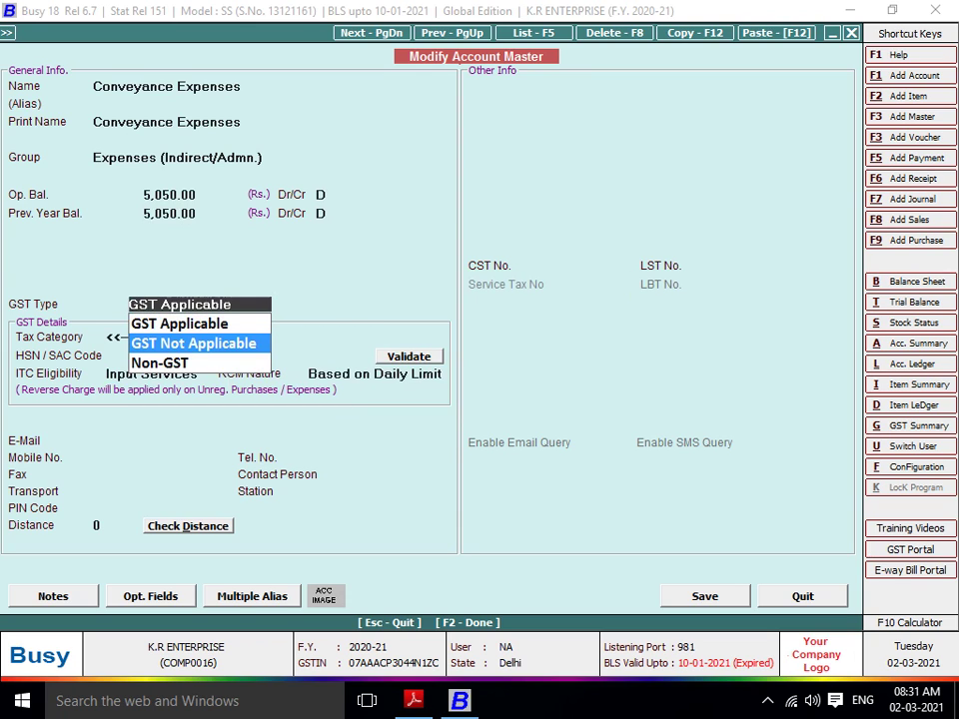
{"action": "key", "text": "Return"}
{"action": "key", "text": "F2"}
{"action": "key", "text": "Return"}
Look up the next expense in Project 15.pdf and open Depreciation A/c for modification in Busy
{"action": "key", "text": "alt+Tab"}
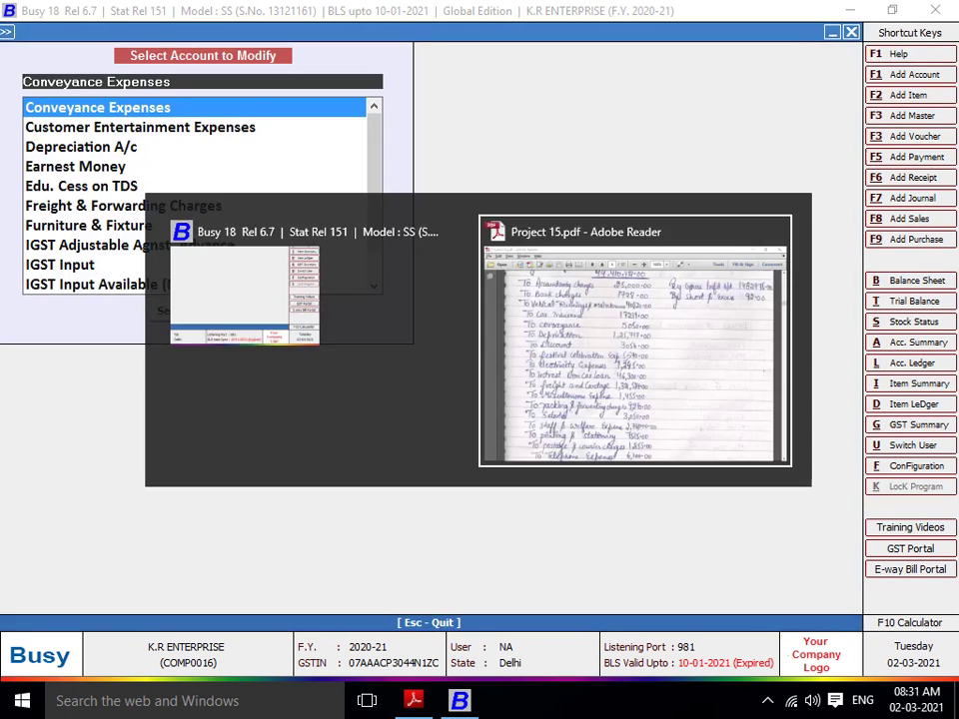
{"action": "scroll", "coordinate": [489, 380], "scroll_direction": "down", "scroll_amount": 1}
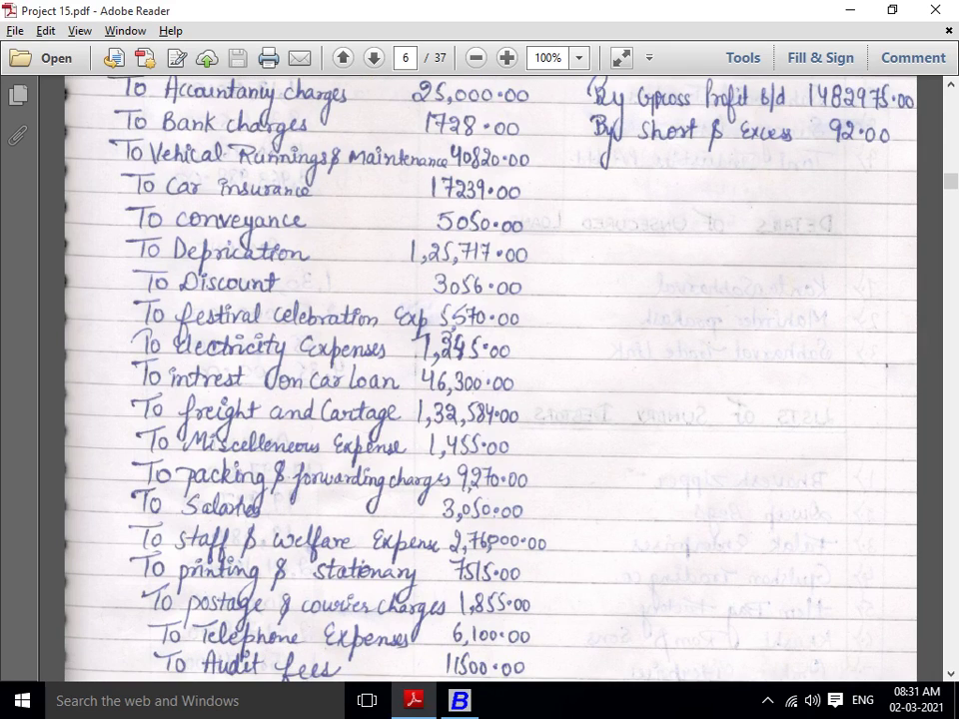
{"action": "key", "text": "alt+Tab"}
{"action": "type", "text": "DEP"}
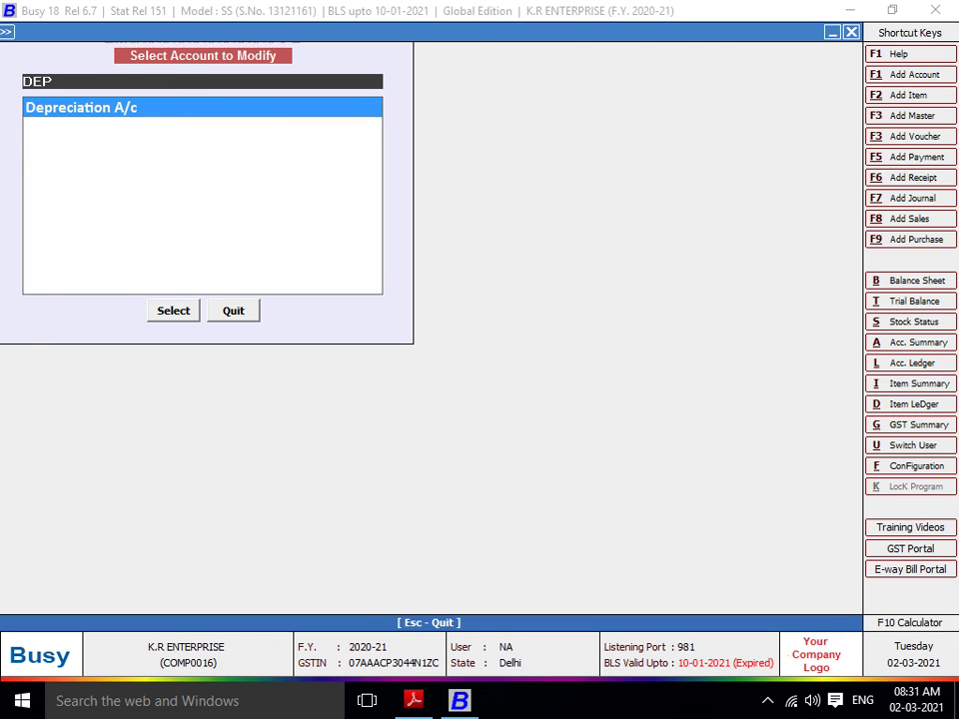
{"action": "key", "text": "Return"}
{"action": "key", "text": "Return"}
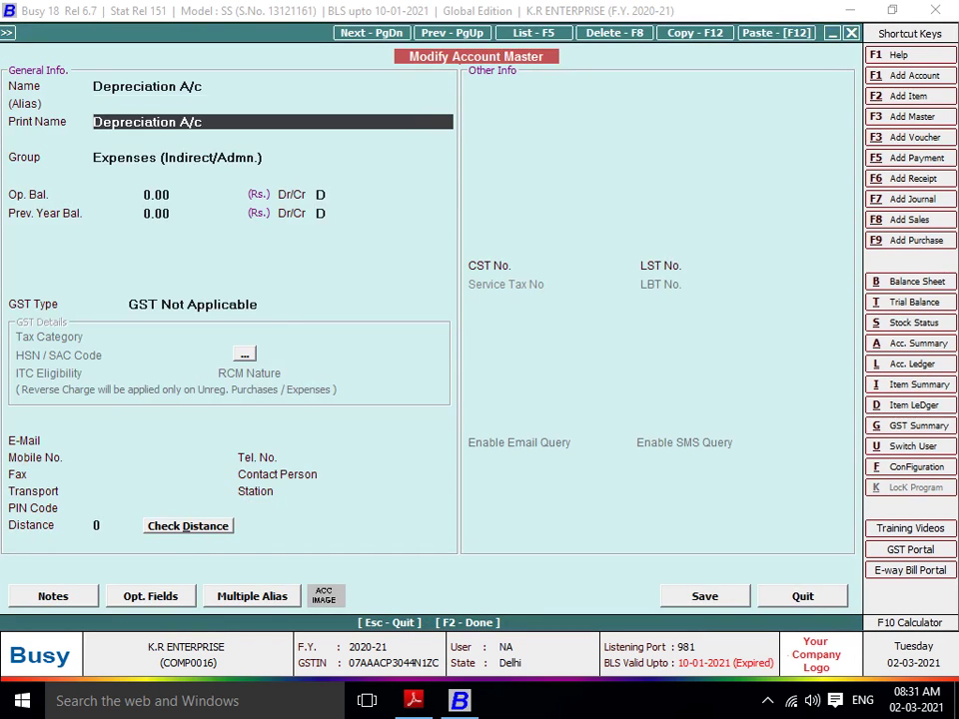
Set the opening balance of Depreciation A/c to 1,25,717 debit, taken from Project 15.pdf
{"action": "key", "text": "Return"}
{"action": "key", "text": "Return"}
{"action": "key", "text": "alt+Tab"}
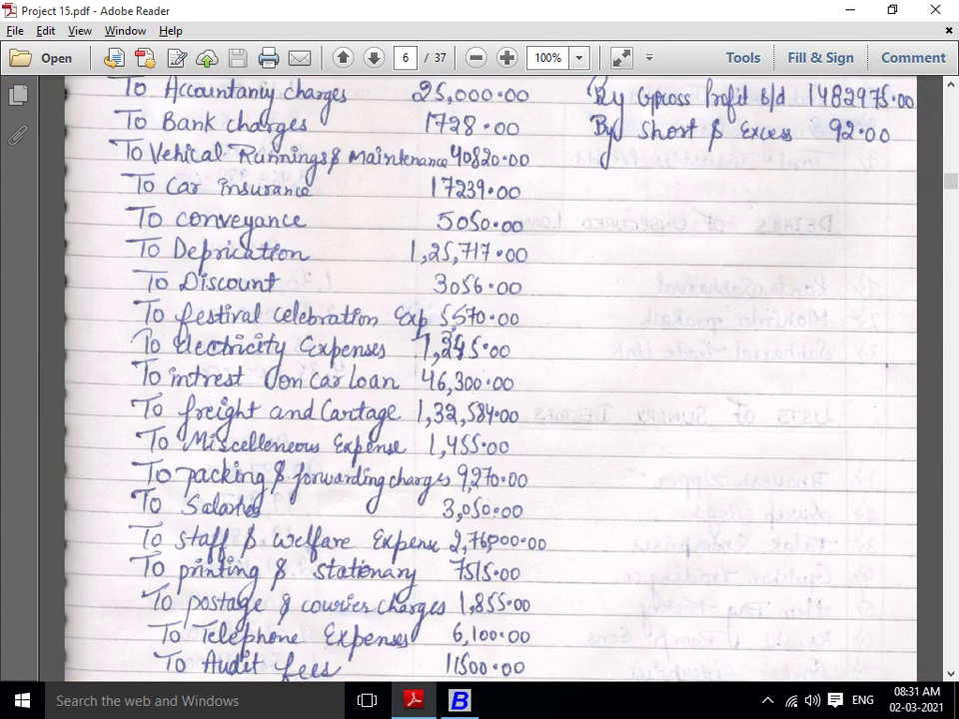
{"action": "key", "text": "alt+Tab"}
{"action": "type", "text": "12"}
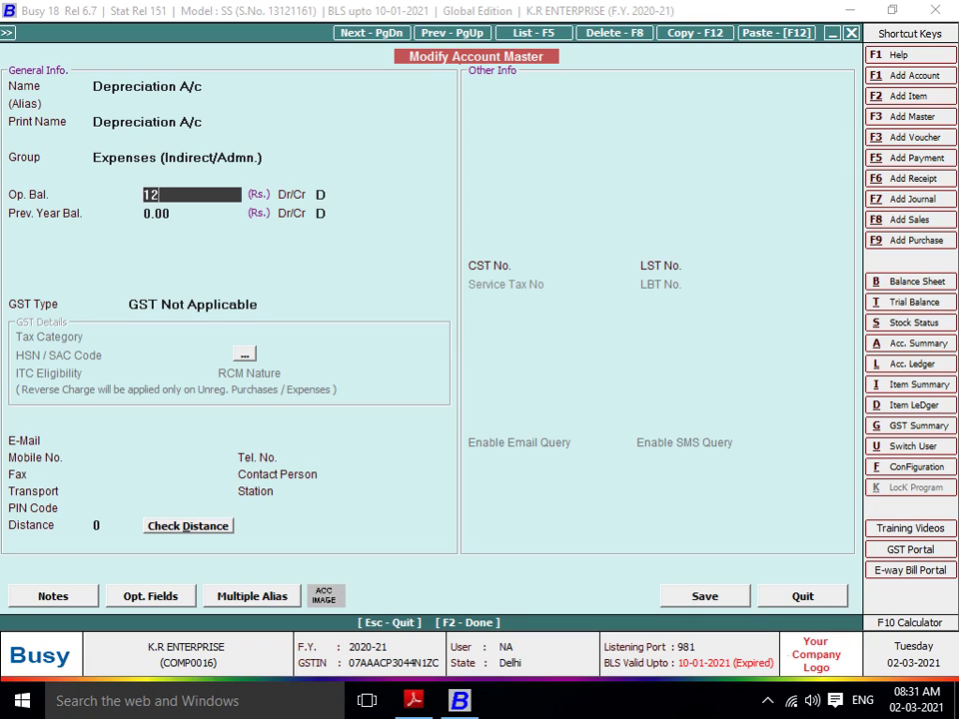
{"action": "type", "text": ",717"}
{"action": "key", "text": "Return"}
{"action": "key", "text": "Up"}
{"action": "type", "text": "1,25,717"}
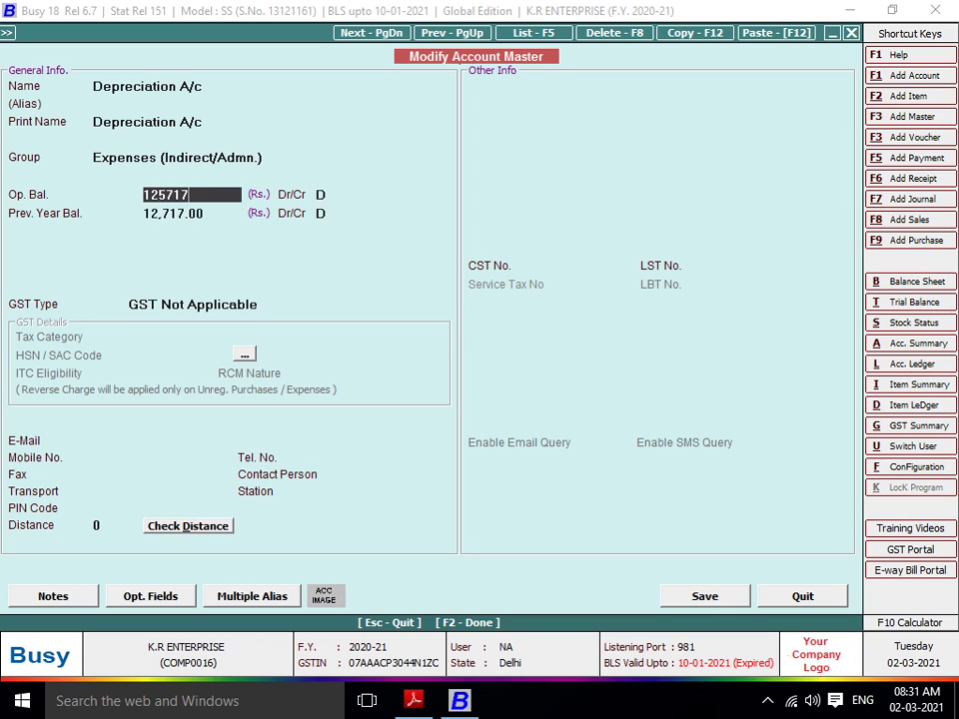
{"action": "key", "text": "Return"}
{"action": "key", "text": "Return"}
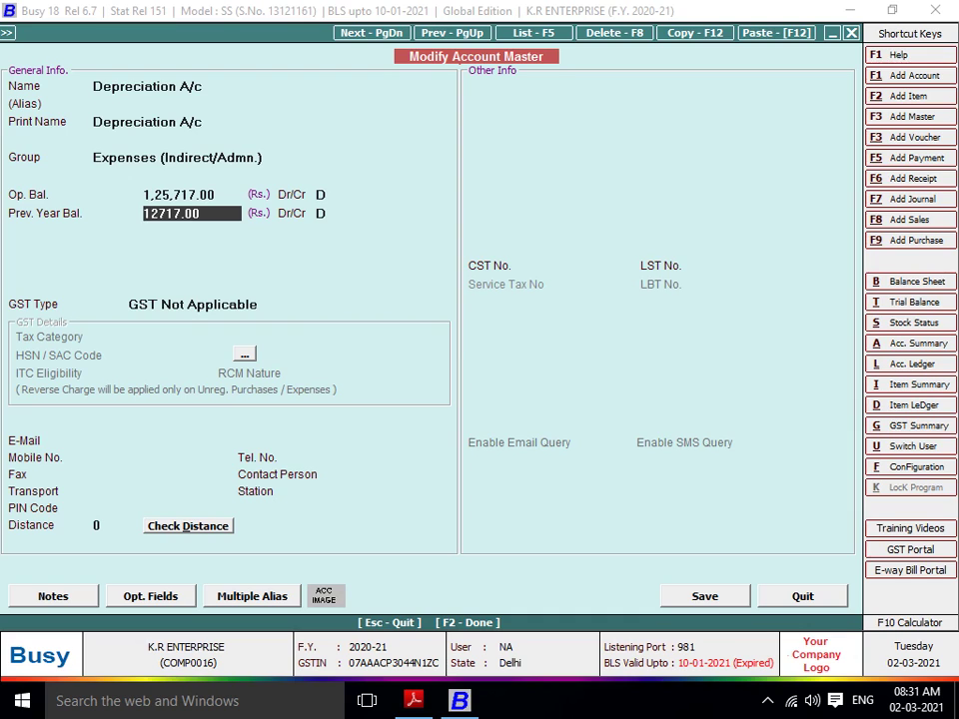
Set the previous year balance of Depreciation A/c to 1,25,717 debit and save the master
{"action": "type", "text": "1,25,"}
{"action": "type", "text": "717"}
{"action": "key", "text": "Return"}
{"action": "key", "text": "Return"}
{"action": "key", "text": "F2"}
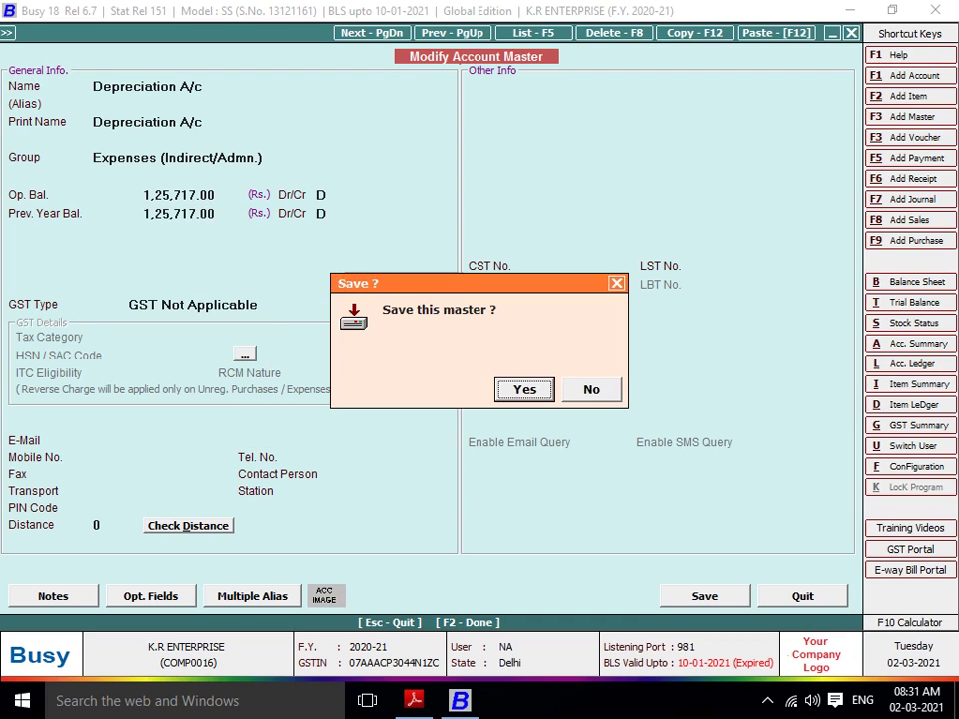
{"action": "key", "text": "Return"}
Look up the next expense in Project 15.pdf and search Busy's existing accounts for a Discount account
{"action": "key", "text": "alt+Tab"}
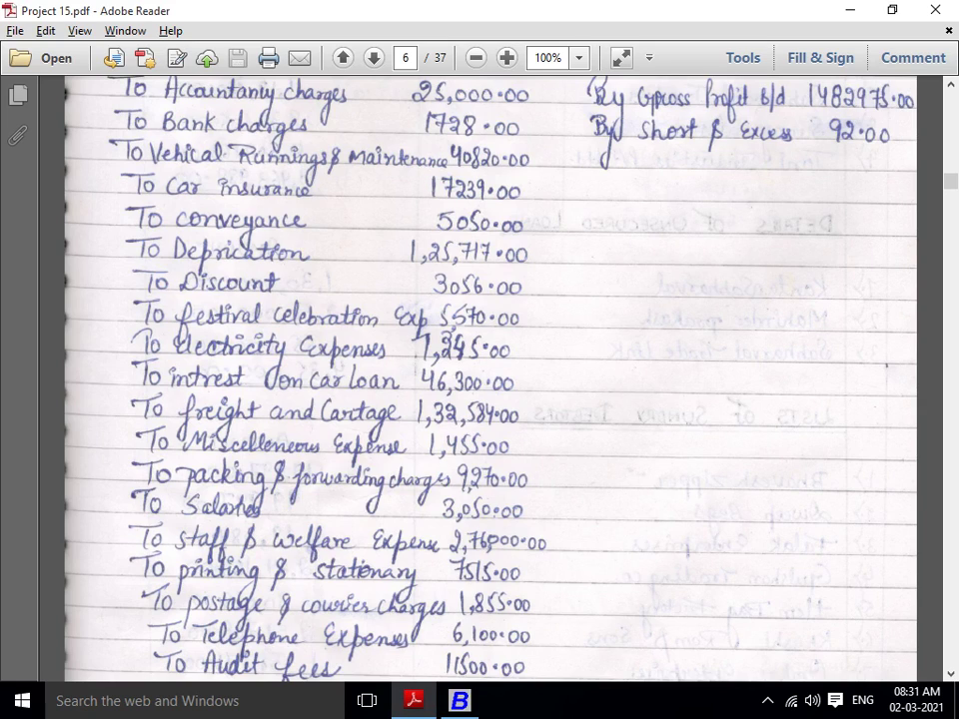
{"action": "key", "text": "alt+Tab"}
{"action": "type", "text": "DI"}
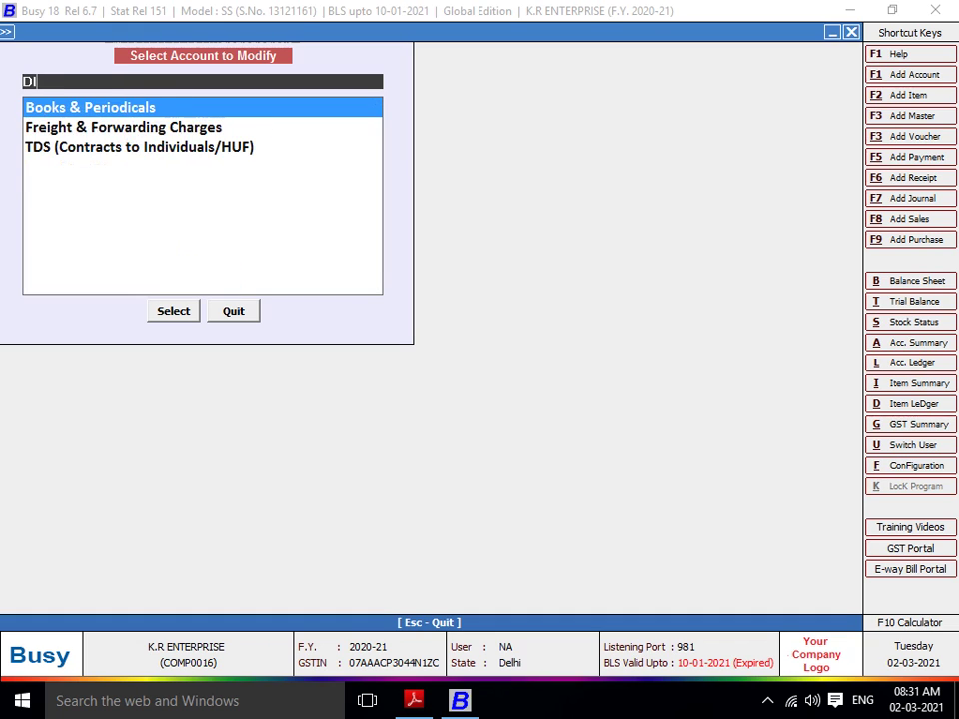
{"action": "key", "text": "Escape"}
Start a new account master named DISCOUNT ALLOW A/C under the group Expenses (Indirect/Admn.)
{"action": "key", "text": "Up"}
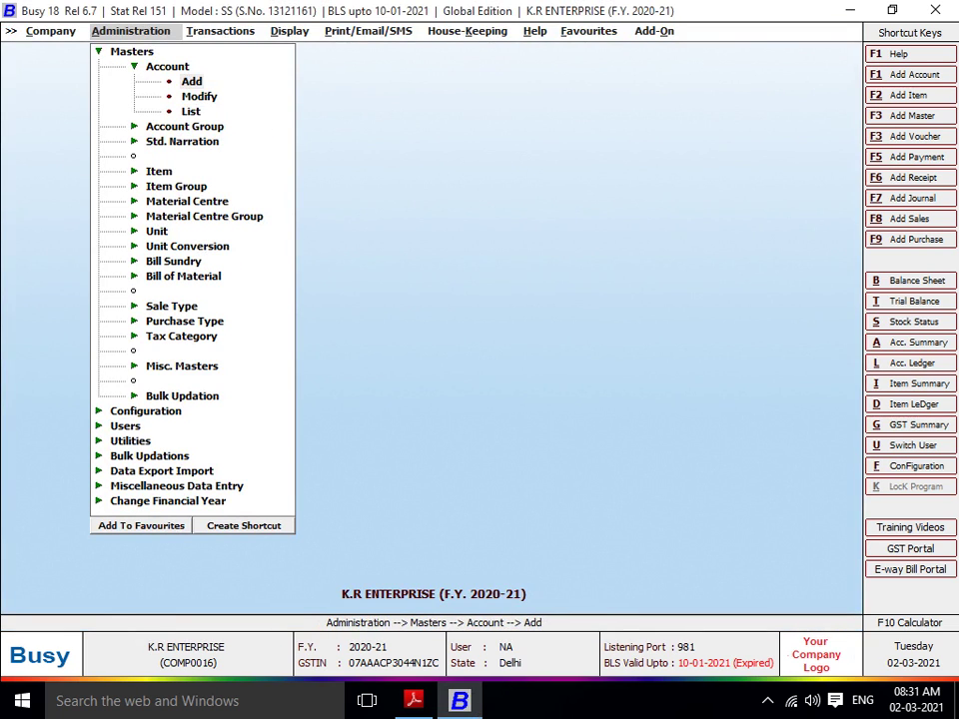
{"action": "key", "text": "Return"}
{"action": "type", "text": "DISCOUN"}
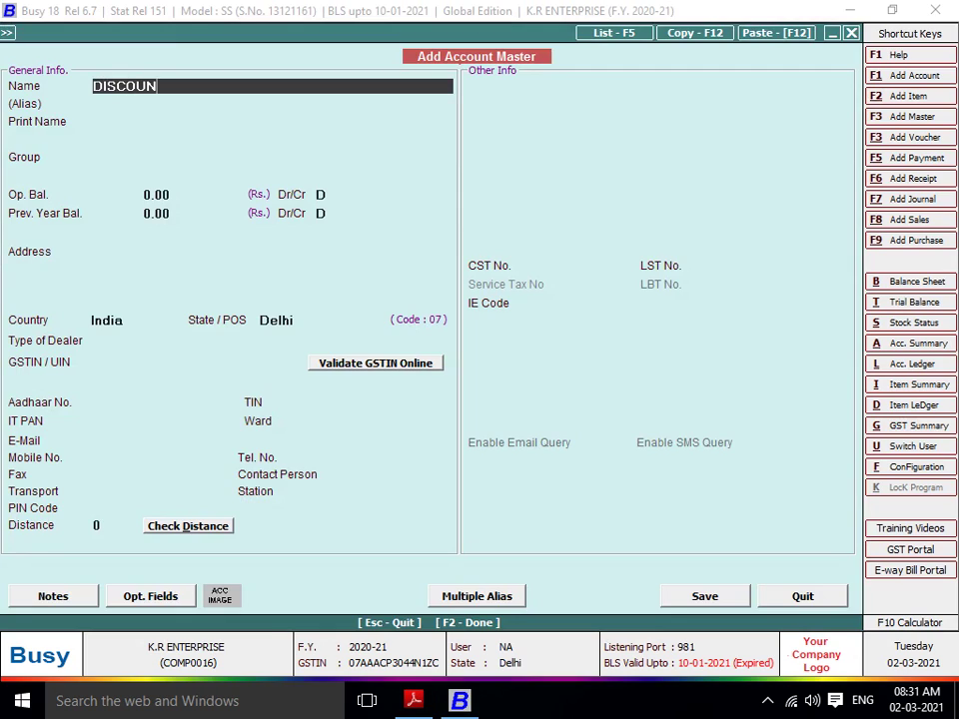
{"action": "type", "text": "T ALLOW A/C"}
{"action": "key", "text": "Return"}
{"action": "key", "text": "Return"}
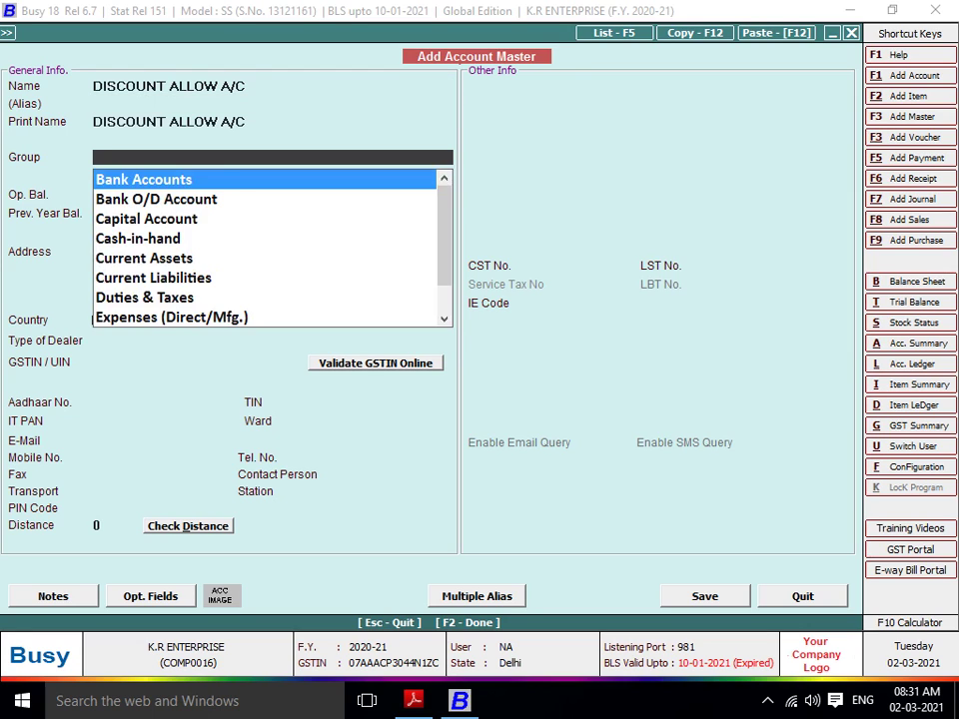
{"action": "type", "text": "EX"}
{"action": "key", "text": "Down"}
{"action": "key", "text": "Return"}
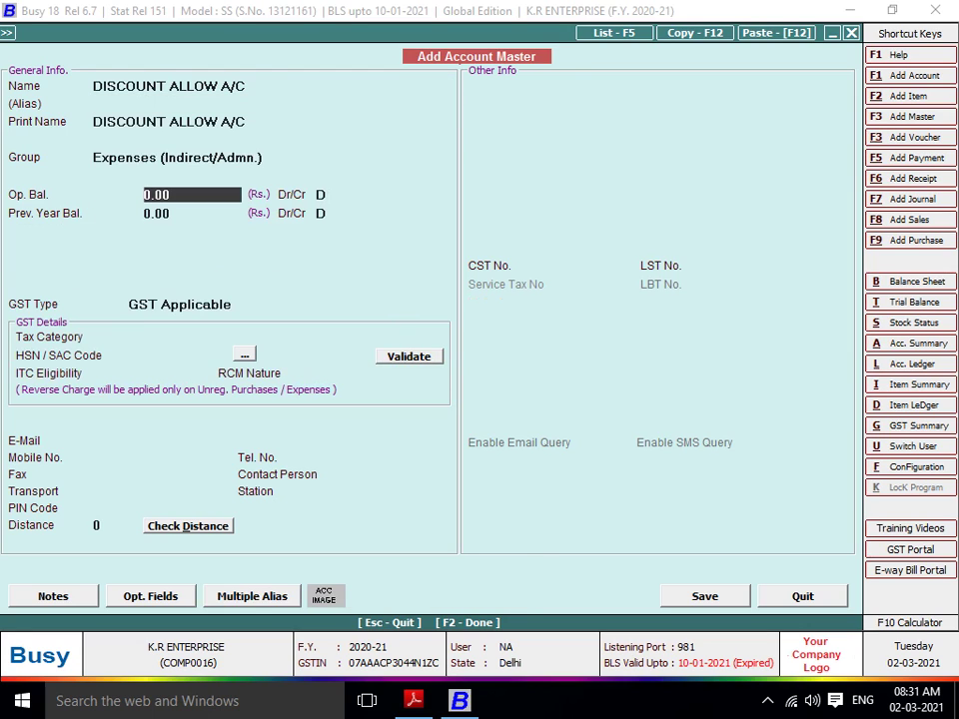
Set the opening and previous year balances of DISCOUNT ALLOW A/C to 3,056 debit, taken from Project 15.pdf
{"action": "key", "text": "alt+Tab"}
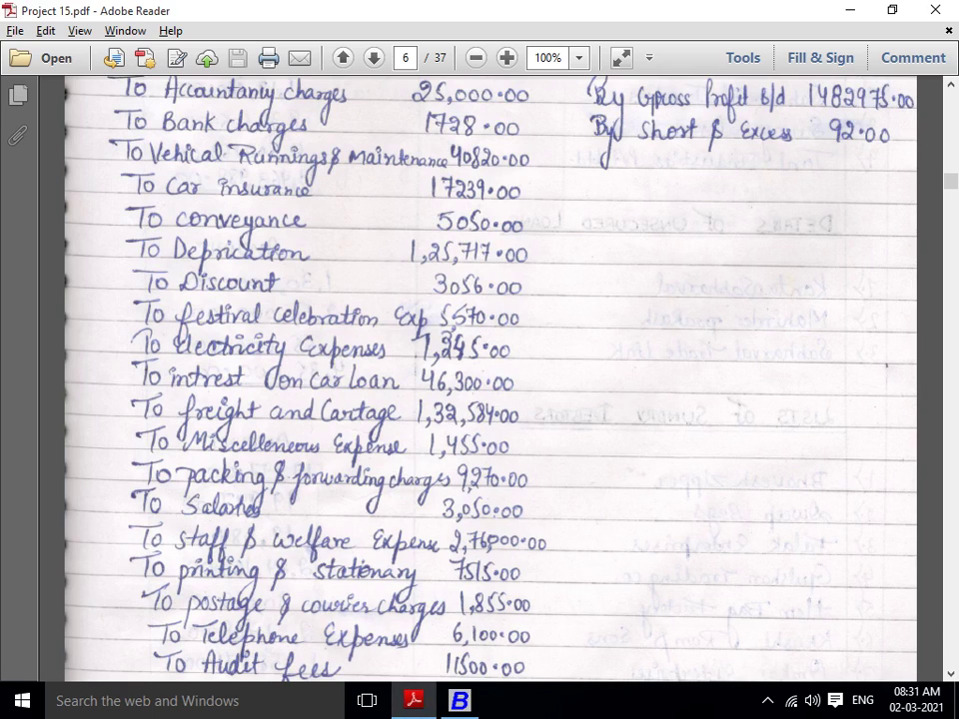
{"action": "key", "text": "alt+Tab"}
{"action": "type", "text": "3056"}
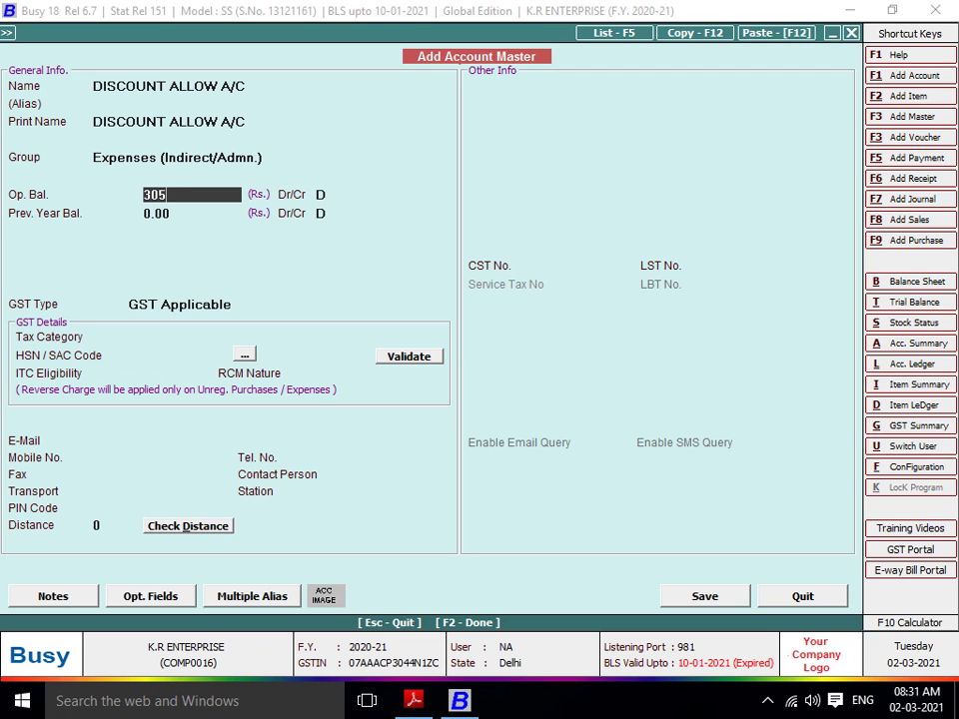
{"action": "key", "text": "Return"}
{"action": "key", "text": "Return"}
{"action": "key", "text": "Return"}
Set the GST type of DISCOUNT ALLOW A/C to GST Not Applicable and save the master
{"action": "key", "text": "Down"}
{"action": "key", "text": "Down"}
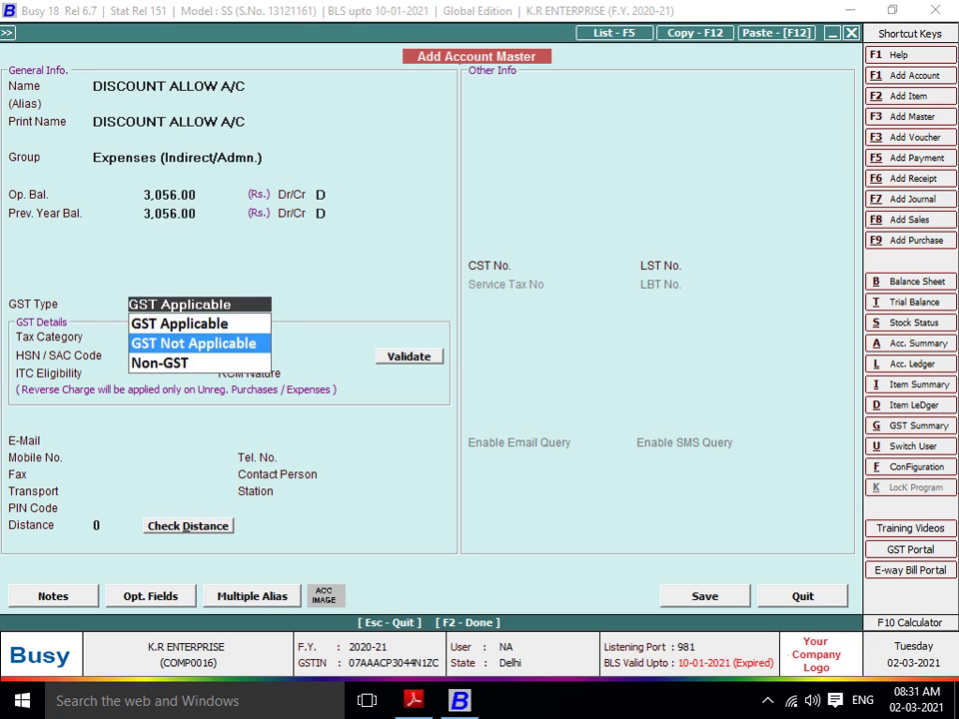
{"action": "key", "text": "Up"}
{"action": "key", "text": "Return"}
{"action": "key", "text": "Return"}
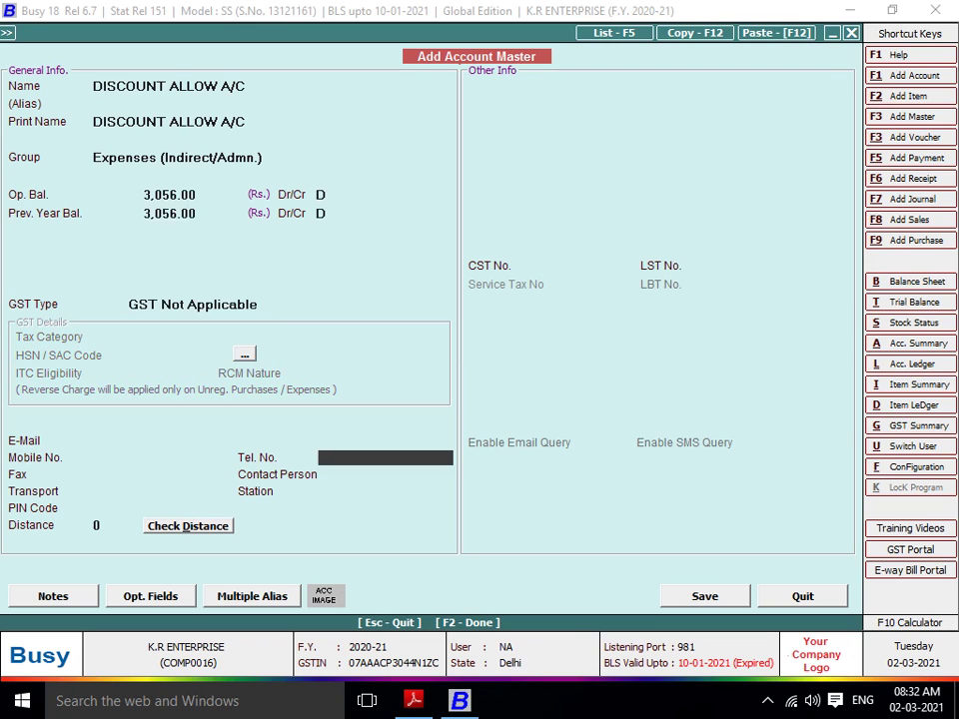
{"action": "key", "text": "F2"}
{"action": "key", "text": "Return"}
Look up the expense that follows Discount in Project 15.pdf
{"action": "key", "text": "alt+Tab"}
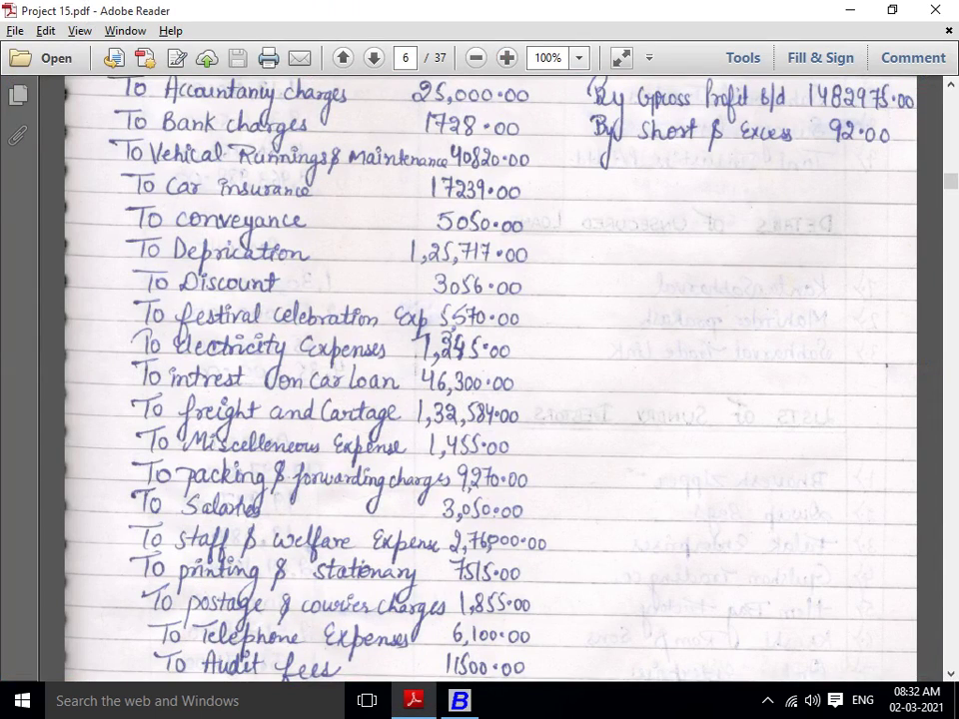
{"action": "scroll", "coordinate": [489, 380], "scroll_direction": "down", "scroll_amount": 1}
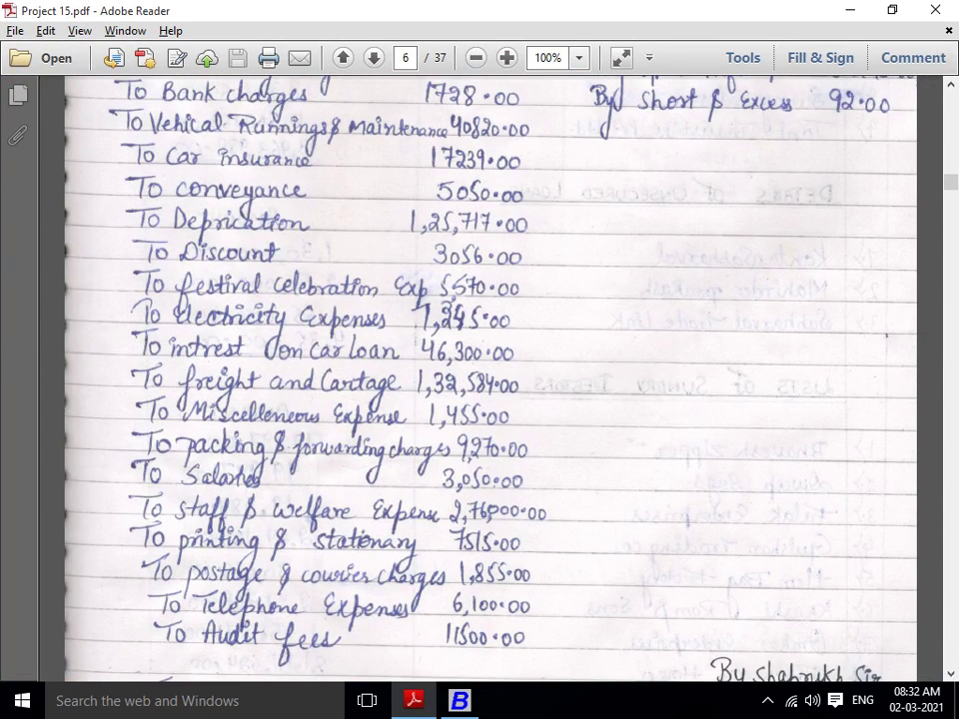
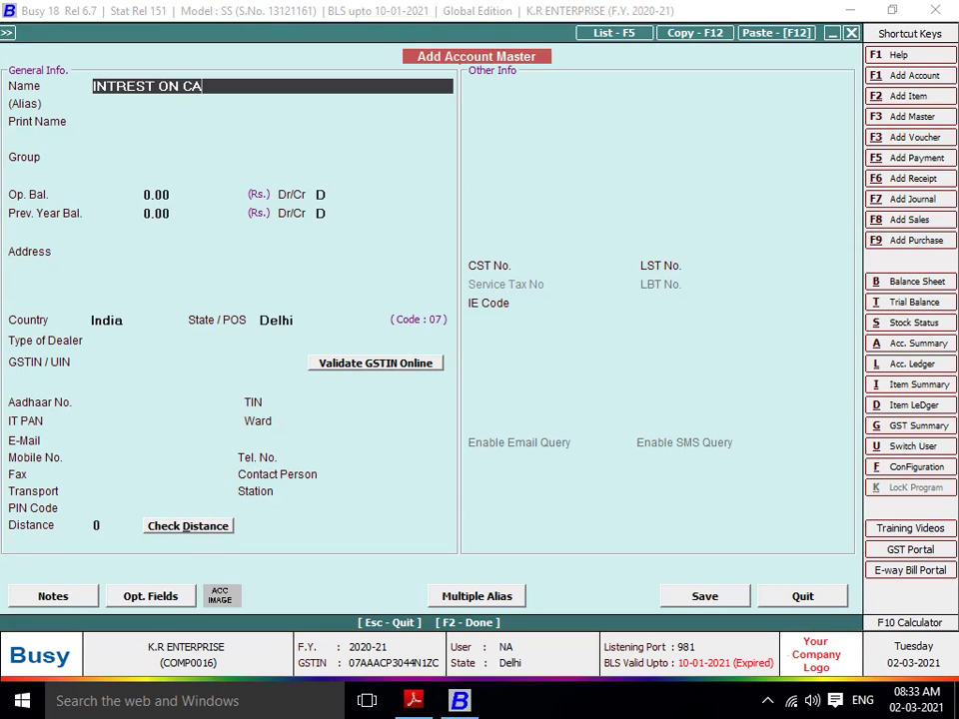
Name the new account INTREST ON CAR LOAN A/C and assign it to the group Expenses (Indirect/Admn.)
{"action": "type", "text": "/C"}
{"action": "key", "text": "Return"}
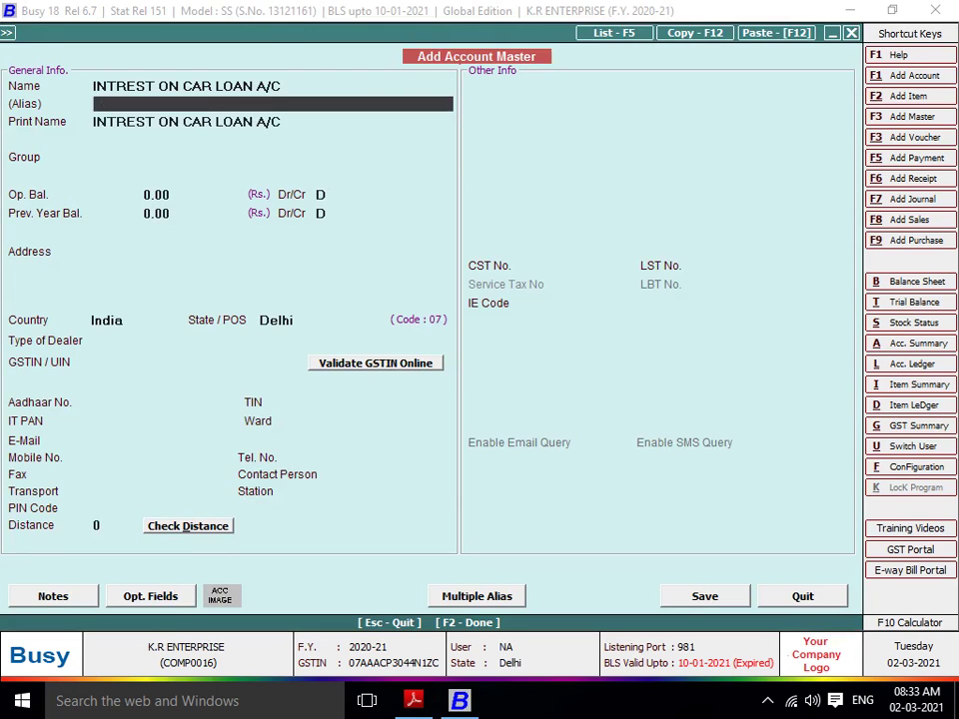
{"action": "key", "text": "Return"}
{"action": "key", "text": "Return"}
{"action": "type", "text": "EX"}
{"action": "key", "text": "Down"}
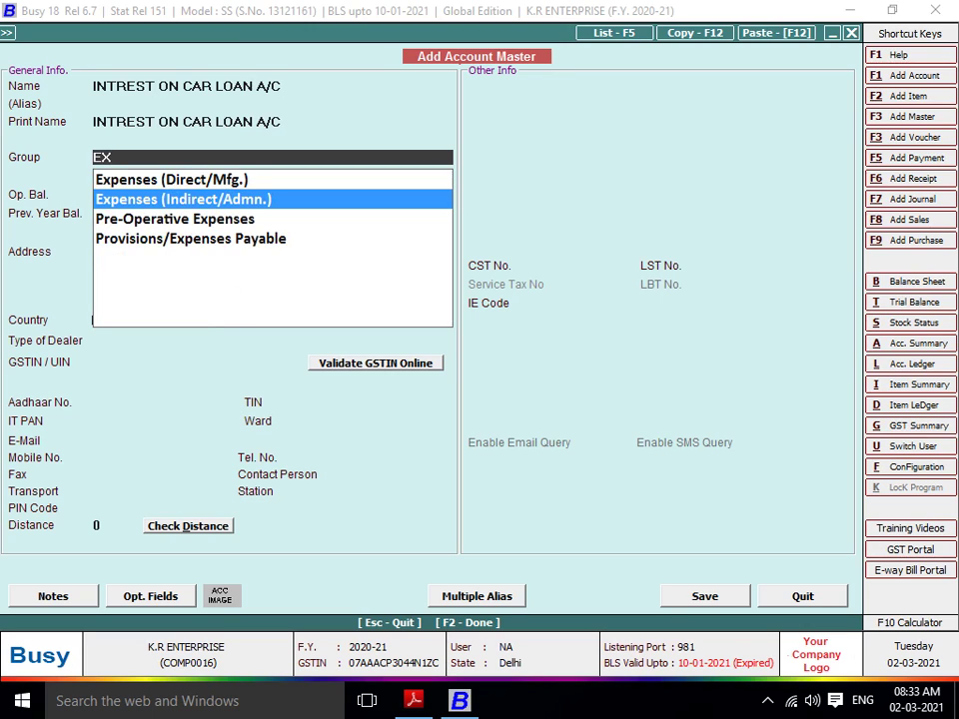
{"action": "key", "text": "Return"}
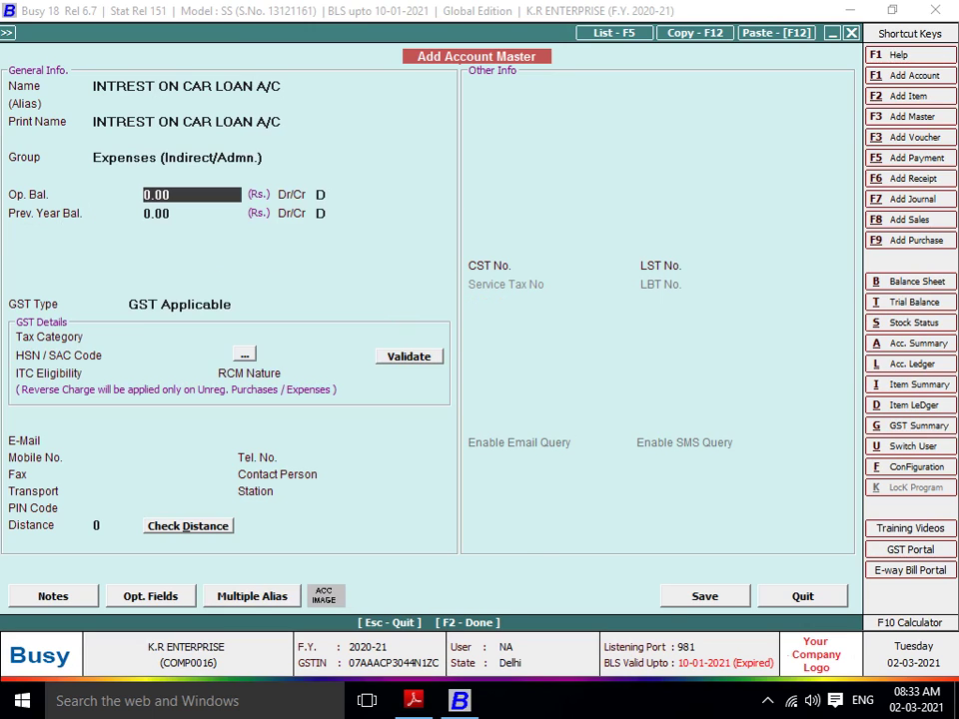
Set the opening and previous year balances of INTREST ON CAR LOAN A/C to 46,300 debit, taken from Project 15.pdf
{"action": "key", "text": "alt+Tab"}
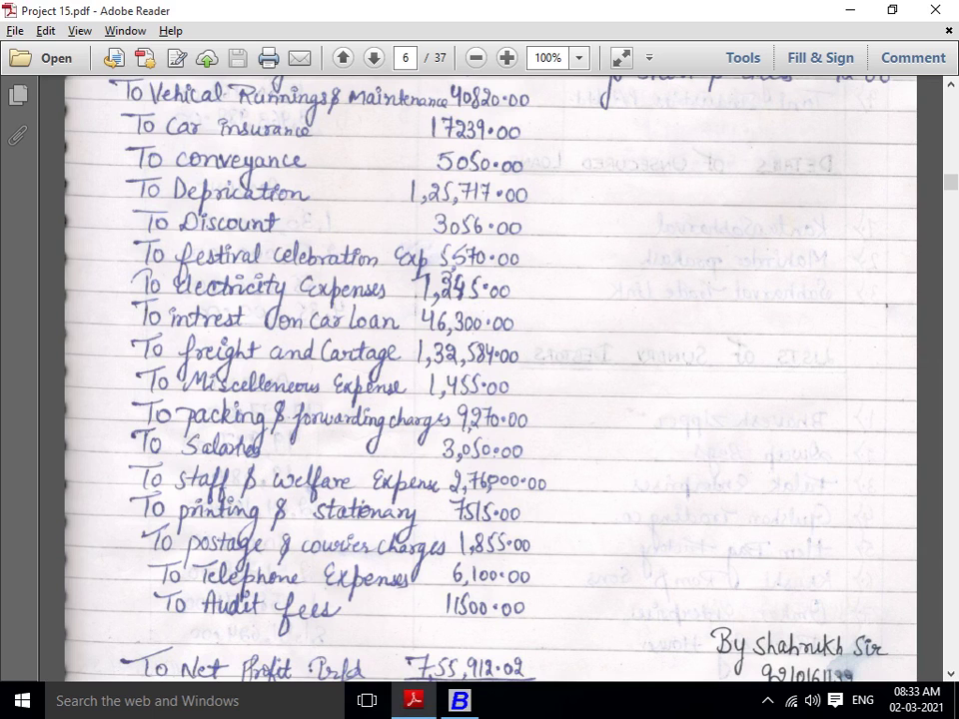
{"action": "key", "text": "alt+Tab"}
{"action": "type", "text": "46300"}
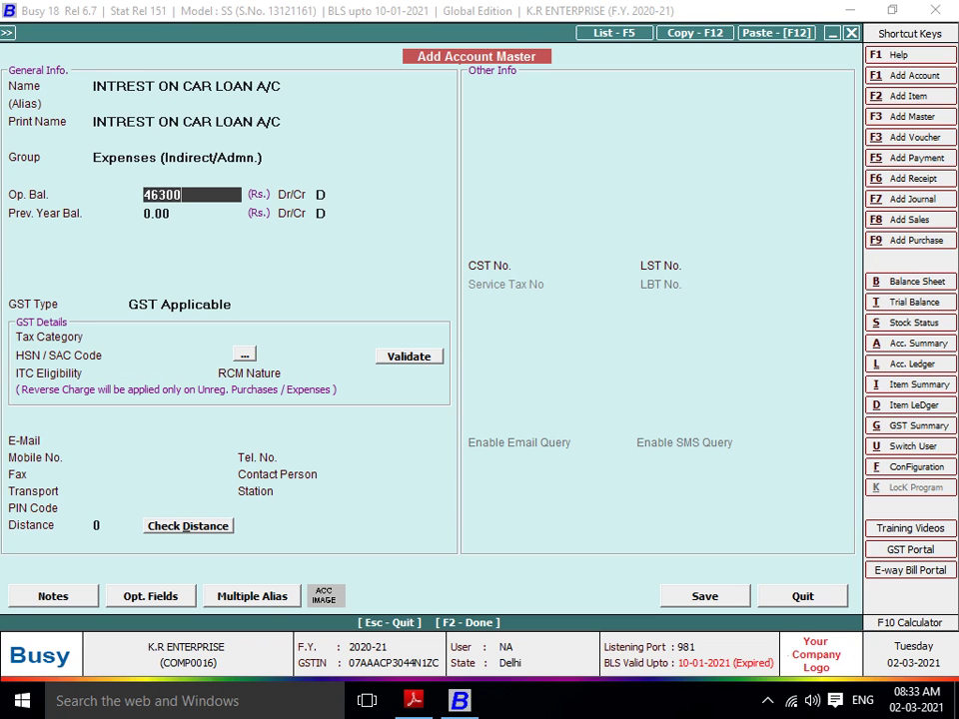
{"action": "key", "text": "Return"}
{"action": "key", "text": "Return"}
{"action": "key", "text": "Return"}
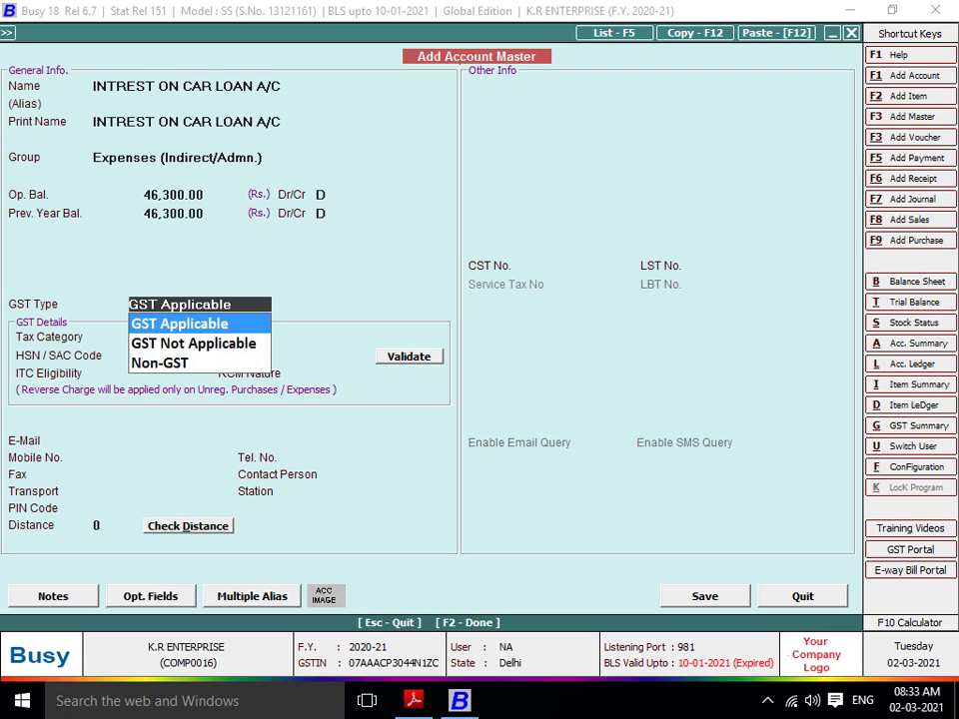
Set the GST type of INTREST ON CAR LOAN A/C to GST Not Applicable and save the master
{"action": "key", "text": "Down"}
{"action": "key", "text": "Return"}
{"action": "key", "text": "Return"}
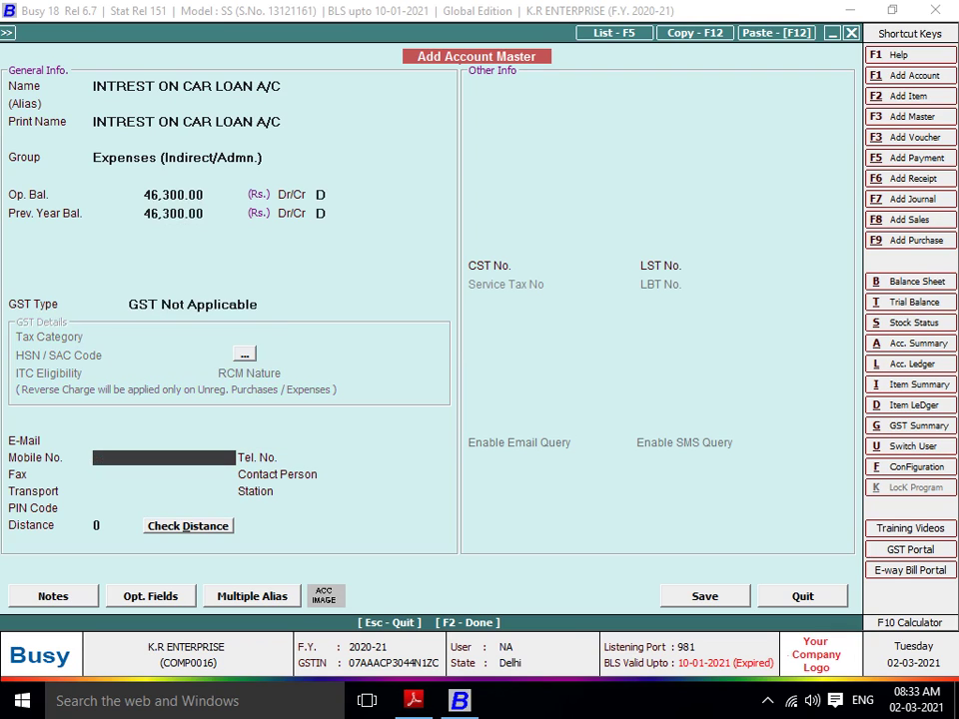
{"action": "key", "text": "F2"}
Look up the next expense in Project 15.pdf and open Freight & Forwarding Charges for modification in Busy
{"action": "key", "text": "alt+Tab"}
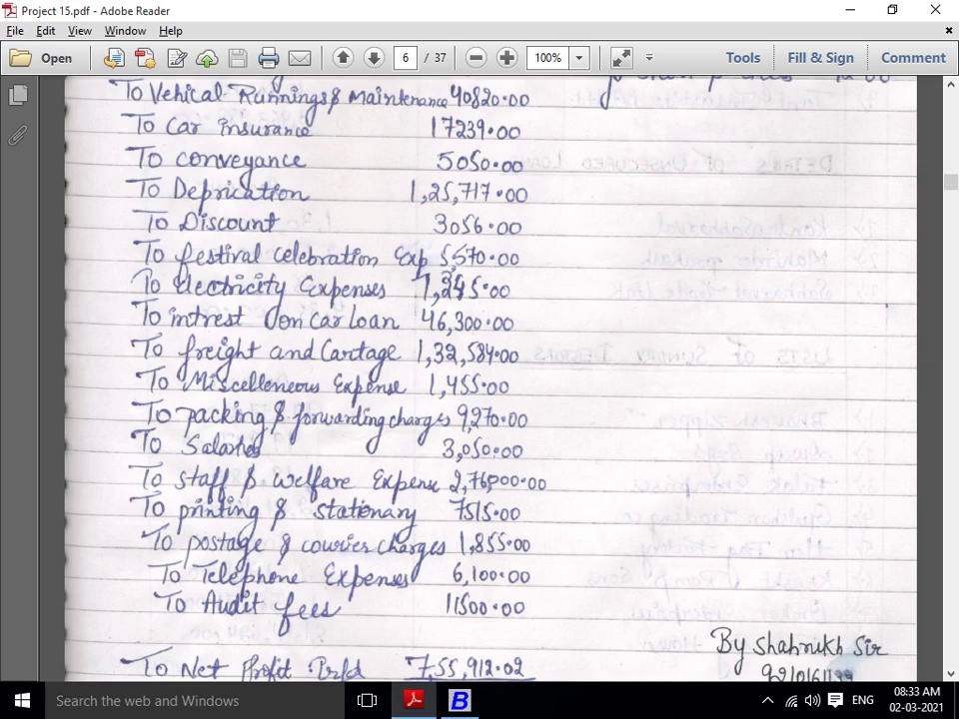
{"action": "scroll", "coordinate": [490, 379], "scroll_direction": "down", "scroll_amount": 1}
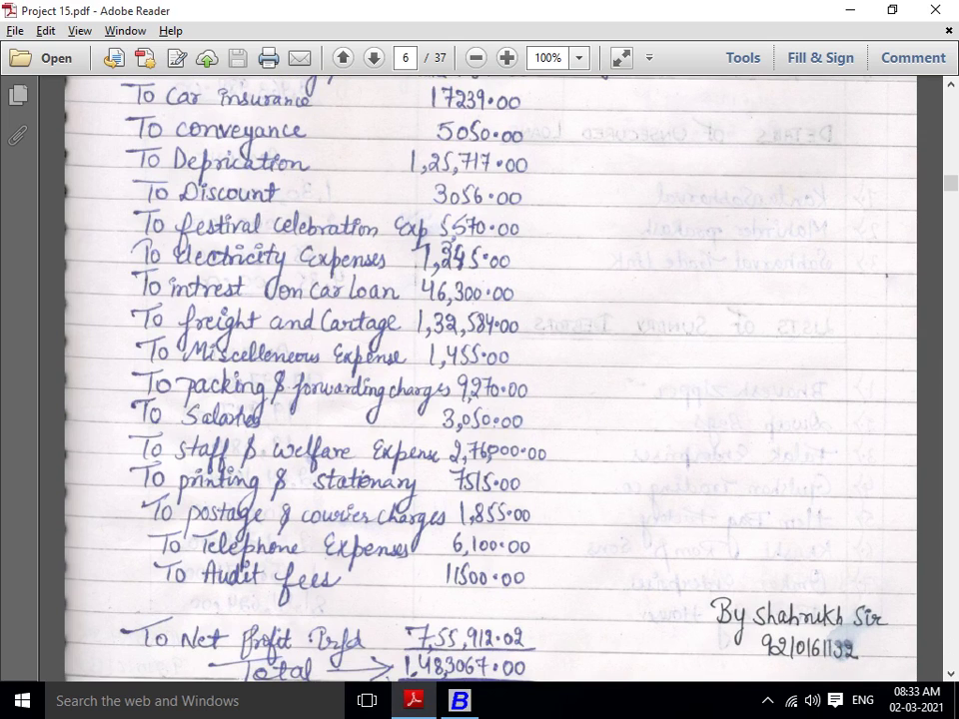
{"action": "key", "text": "alt+Tab"}
{"action": "key", "text": "Escape"}
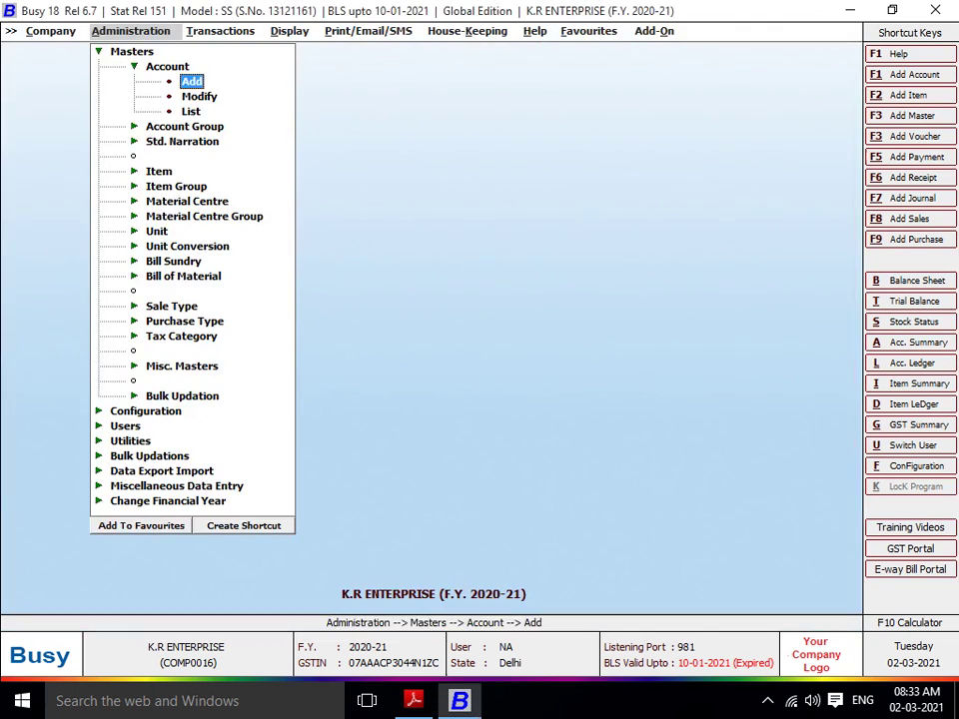
{"action": "key", "text": "Down"}
{"action": "key", "text": "Return"}
{"action": "type", "text": "FRE"}
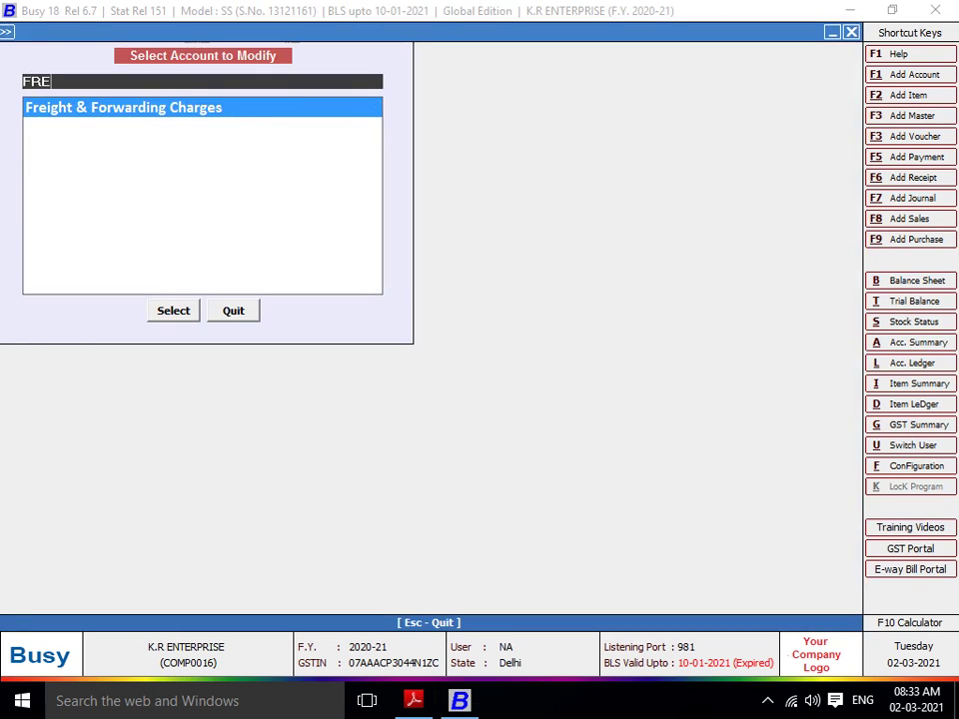
{"action": "key", "text": "Return"}
Set the opening and previous year balances of Freight & Forwarding Charges to 1,32,584 debit, from Project 15.pdf, and save the master
{"action": "key", "text": "Return"}
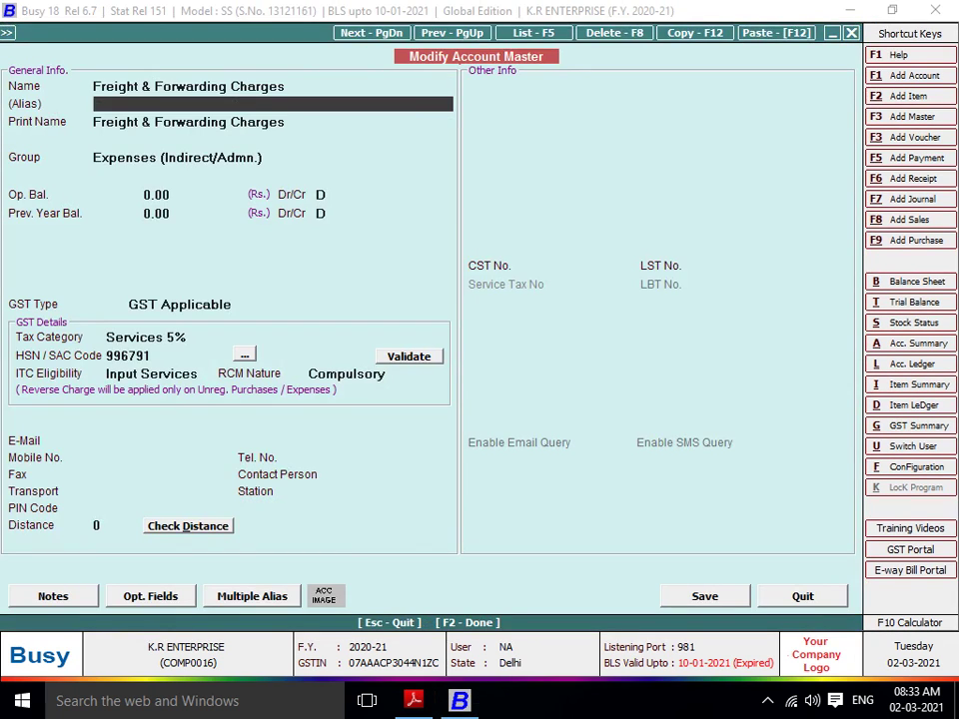
{"action": "key", "text": "Return"}
{"action": "key", "text": "Return"}
{"action": "key", "text": "Return"}
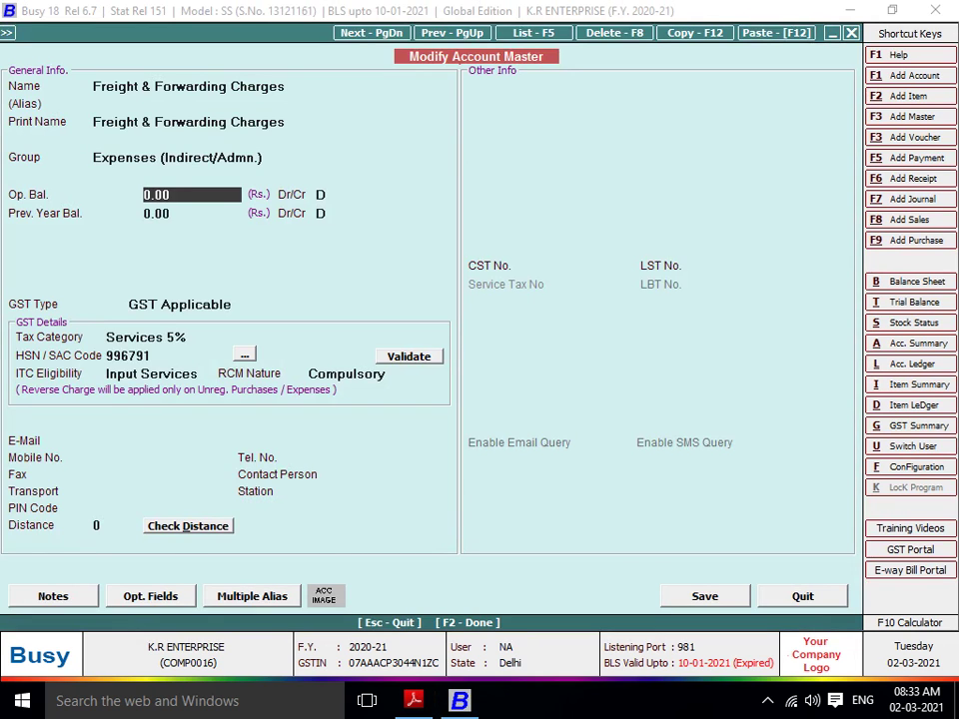
{"action": "key", "text": "alt+Tab"}
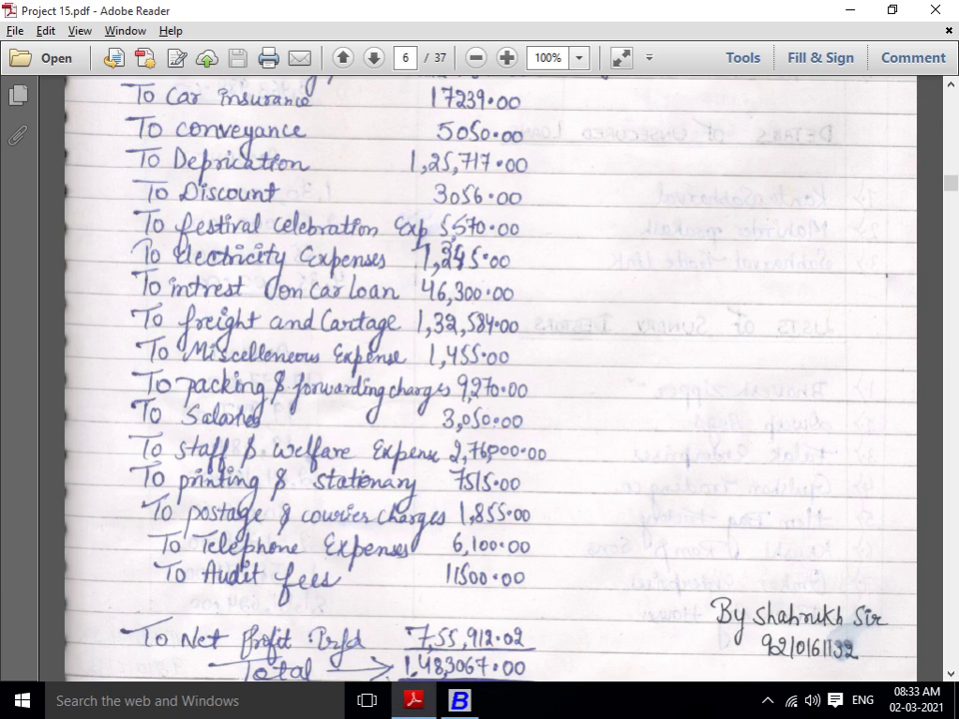
{"action": "key", "text": "alt+Tab"}
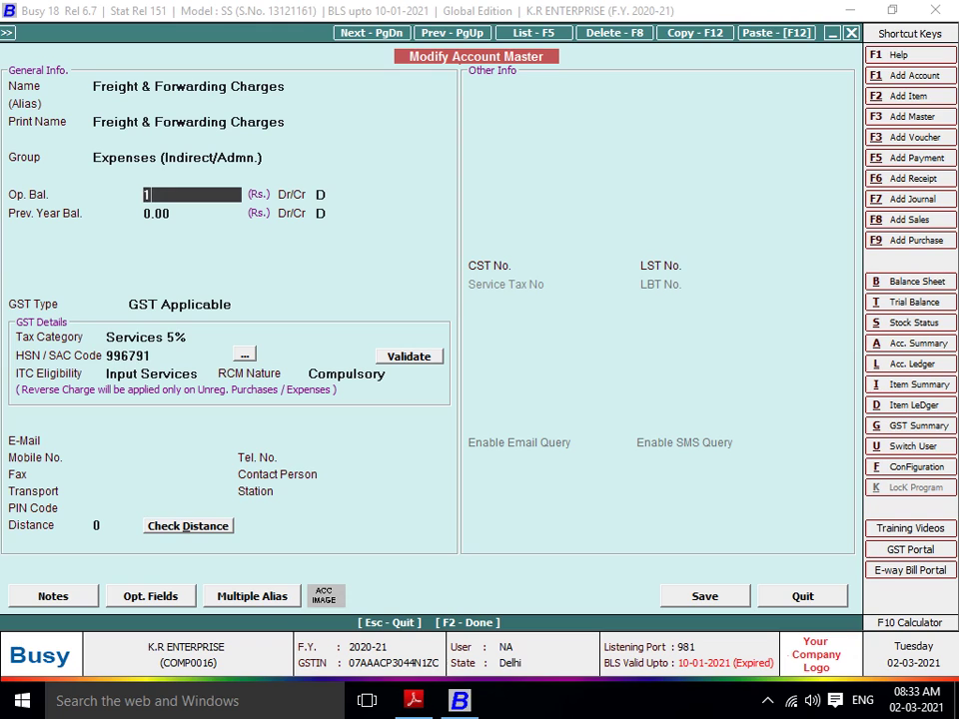
{"action": "type", "text": "132584"}
{"action": "key", "text": "Return"}
{"action": "key", "text": "Return"}
{"action": "key", "text": "Return"}
{"action": "key", "text": "Return"}
{"action": "key", "text": "Return"}
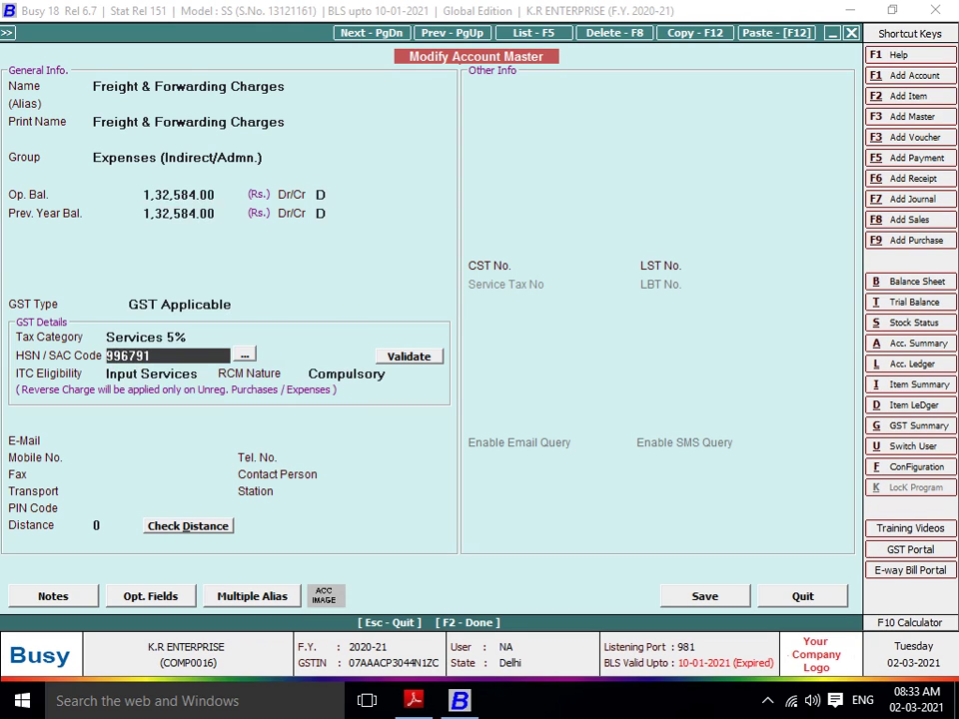
{"action": "key", "text": "Return"}
{"action": "key", "text": "F2"}
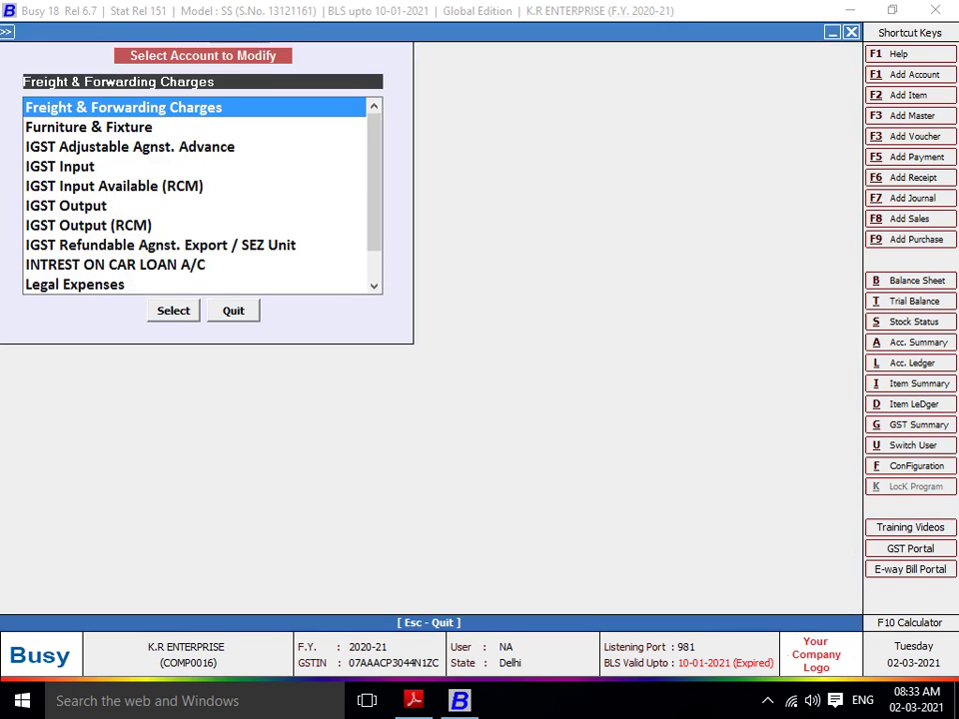
Look up the next expense in Project 15.pdf and open Miscellaneous Expenses for modification in Busy
{"action": "key", "text": "alt+Tab"}
{"action": "scroll", "coordinate": [489, 370], "scroll_direction": "down", "scroll_amount": 1}
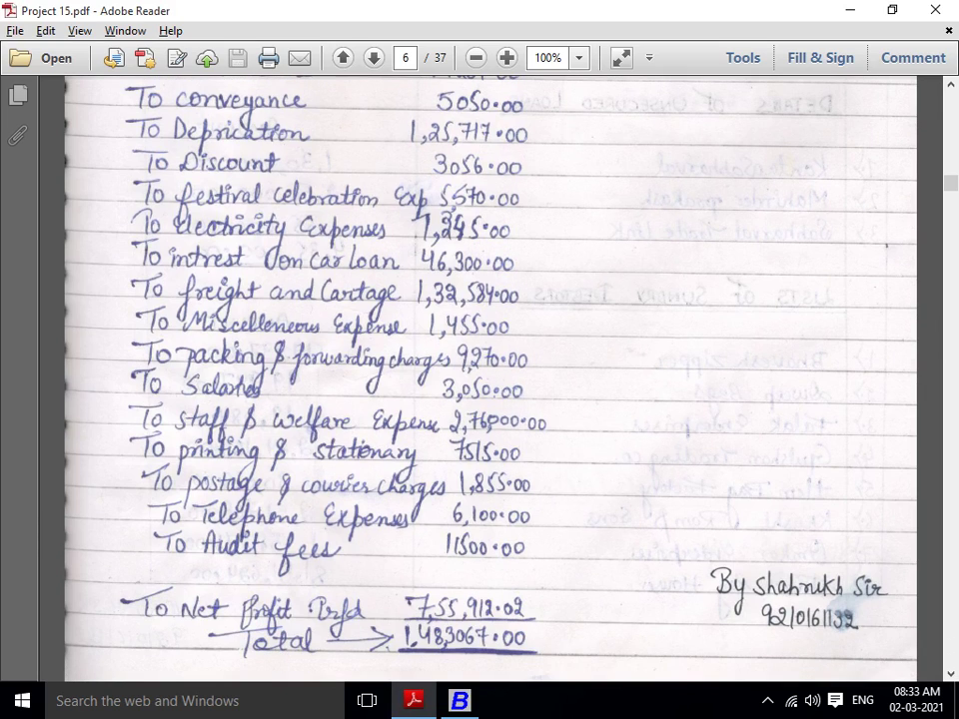
{"action": "key", "text": "alt+Tab"}
{"action": "type", "text": "MS"}
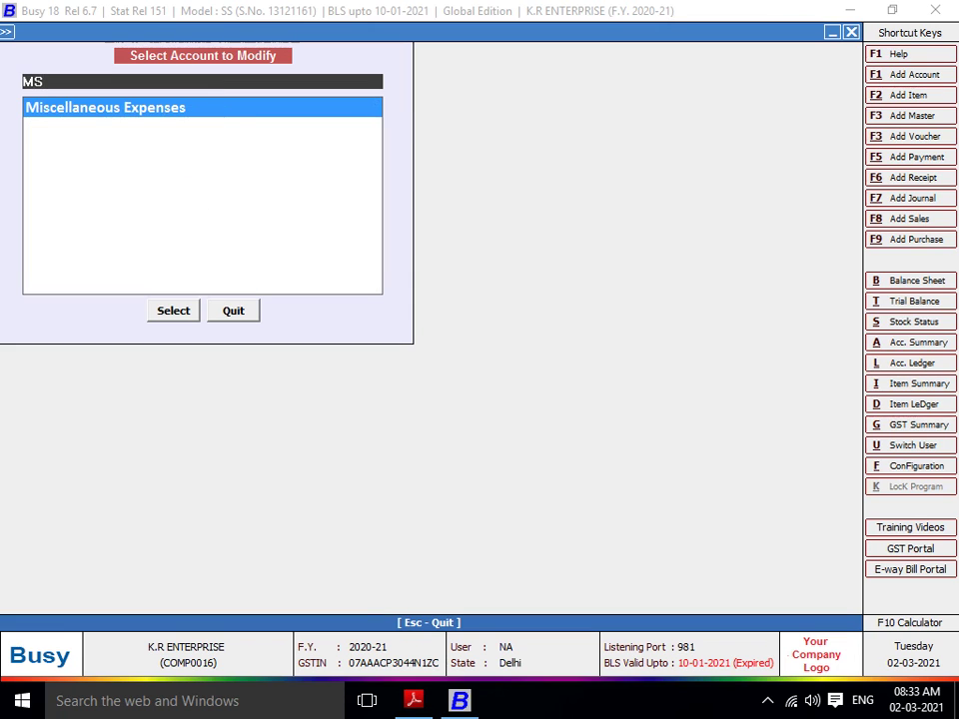
{"action": "key", "text": "Return"}
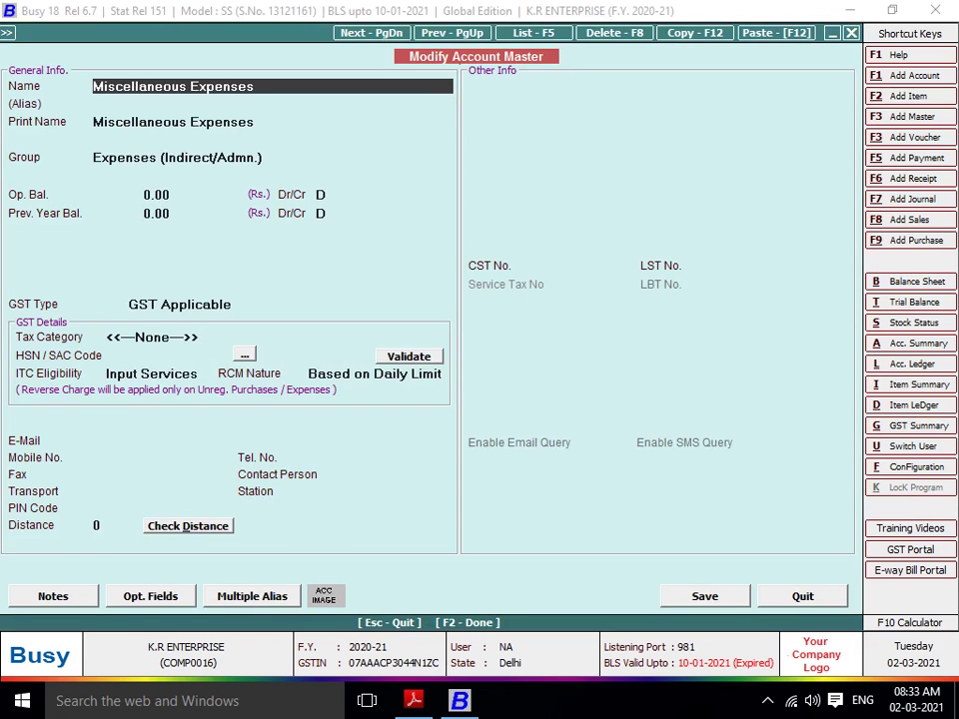
Set the opening and previous year balances of Miscellaneous Expenses to 1,455 debit, taking the amount from Project 15.pdf
{"action": "key", "text": "Return"}
{"action": "key", "text": "Return"}
{"action": "key", "text": "Return"}
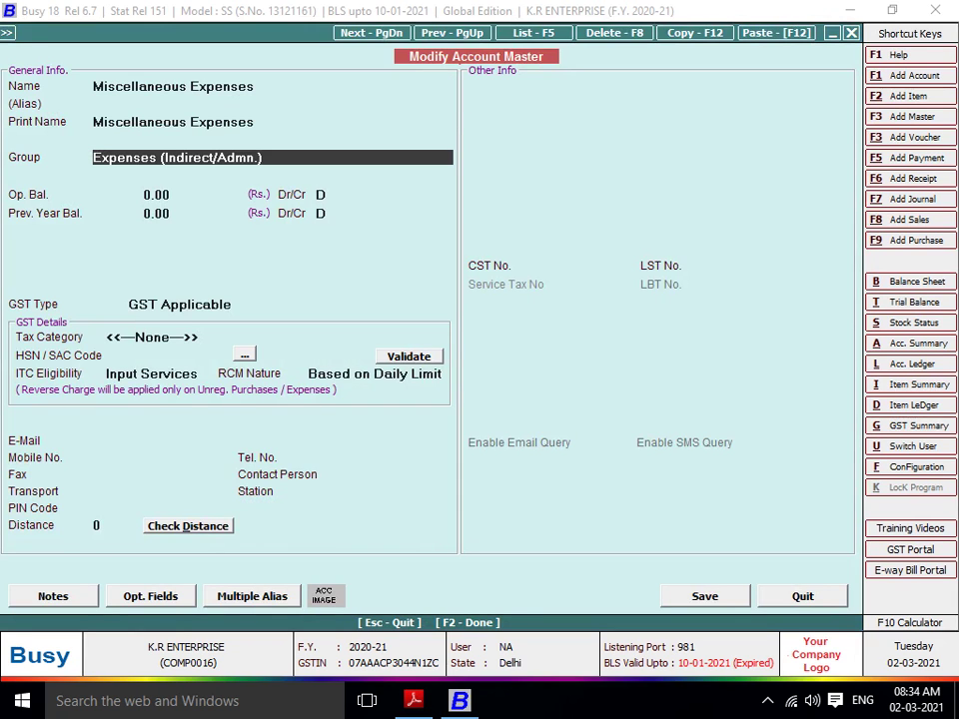
{"action": "key", "text": "Return"}
{"action": "key", "text": "alt+Tab"}
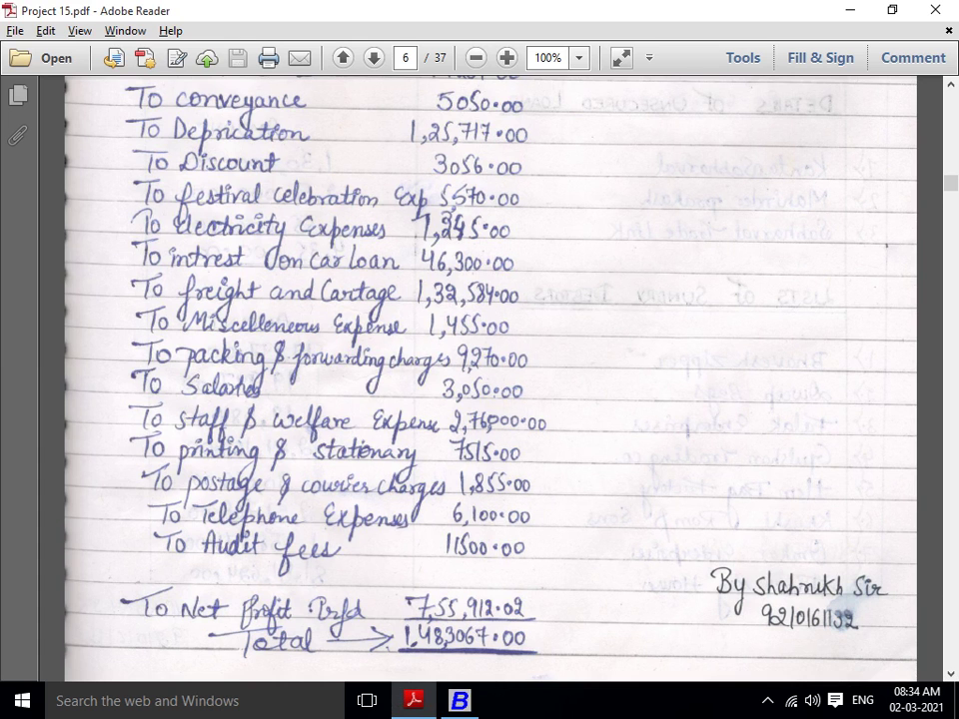
{"action": "key", "text": "alt+Tab"}
{"action": "type", "text": "1455"}
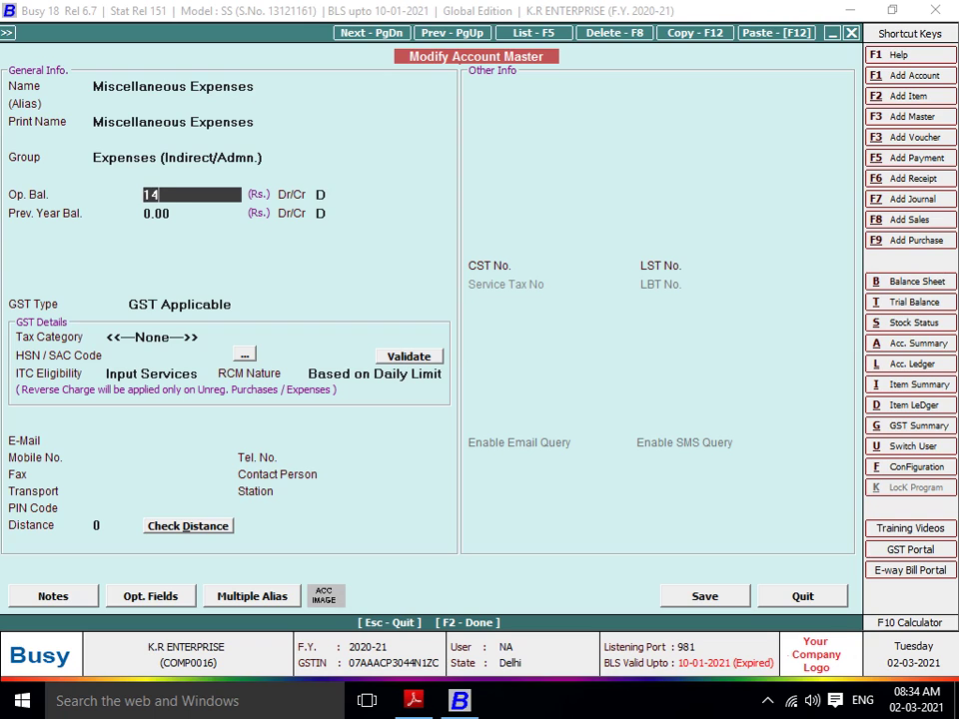
{"action": "key", "text": "Return"}
{"action": "key", "text": "Return"}
{"action": "key", "text": "Return"}
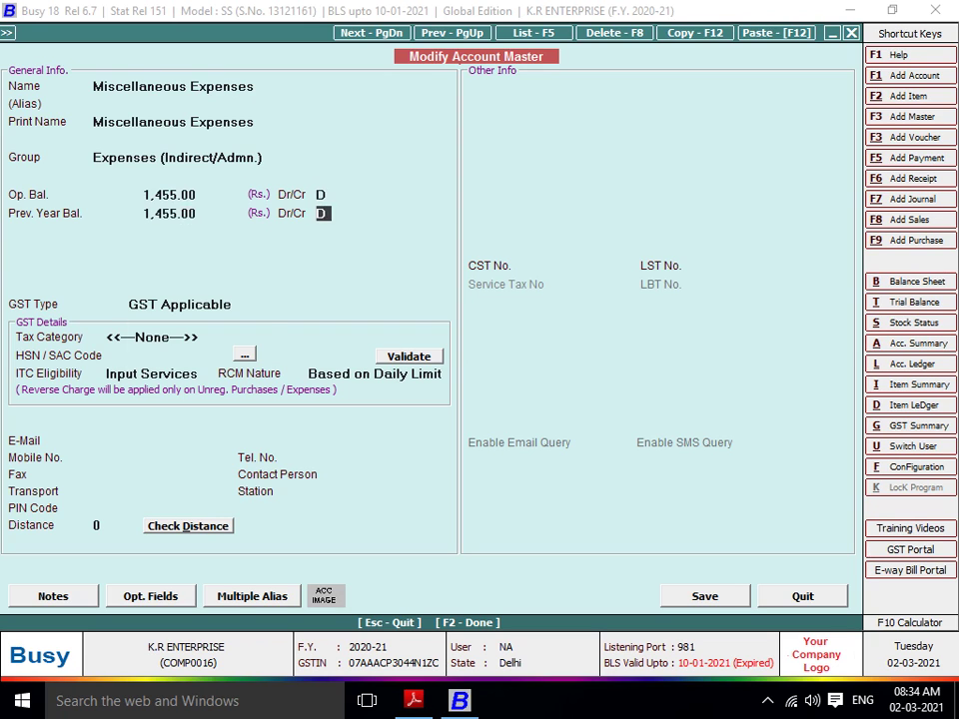
Set the GST type of Miscellaneous Expenses to GST Not Applicable and save the master
{"action": "key", "text": "Return"}
{"action": "key", "text": "Down"}
{"action": "key", "text": "Return"}
{"action": "key", "text": "Return"}
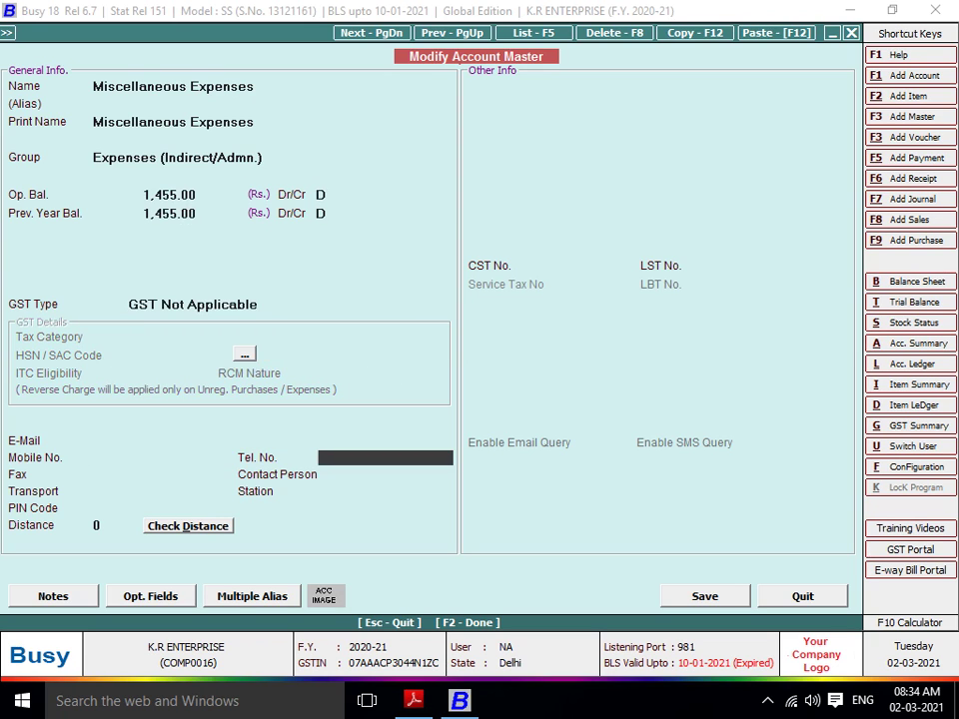
{"action": "key", "text": "F2"}
Look up the next expense in Project 15.pdf and start a new account master in Busy
{"action": "key", "text": "alt+Tab"}
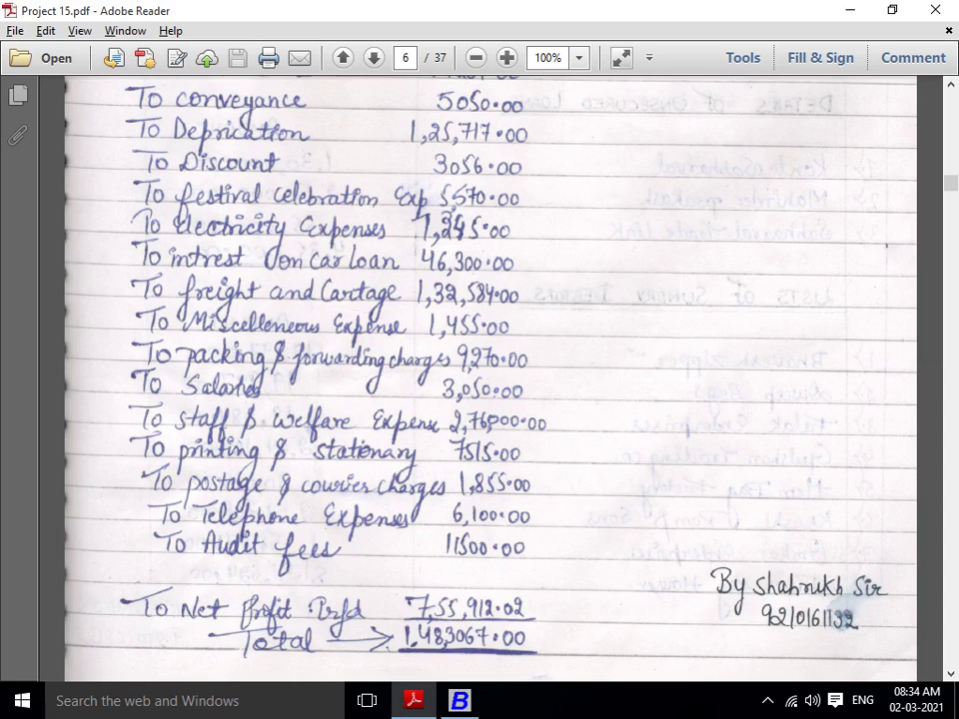
{"action": "key", "text": "alt+Tab"}
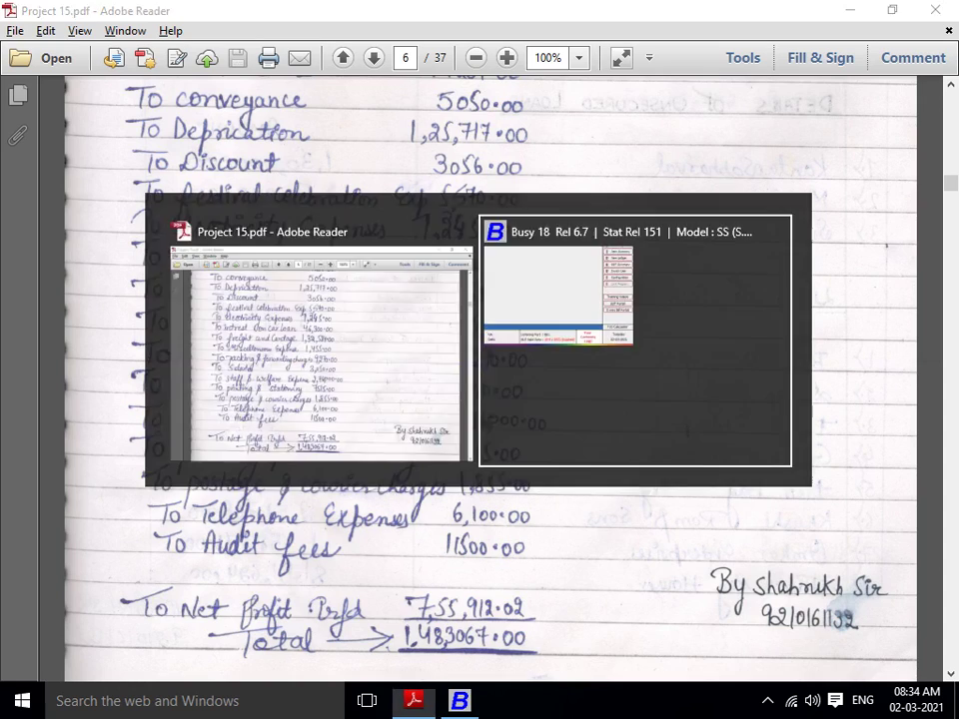
{"action": "key", "text": "Escape"}
{"action": "key", "text": "Up"}
{"action": "key", "text": "Return"}
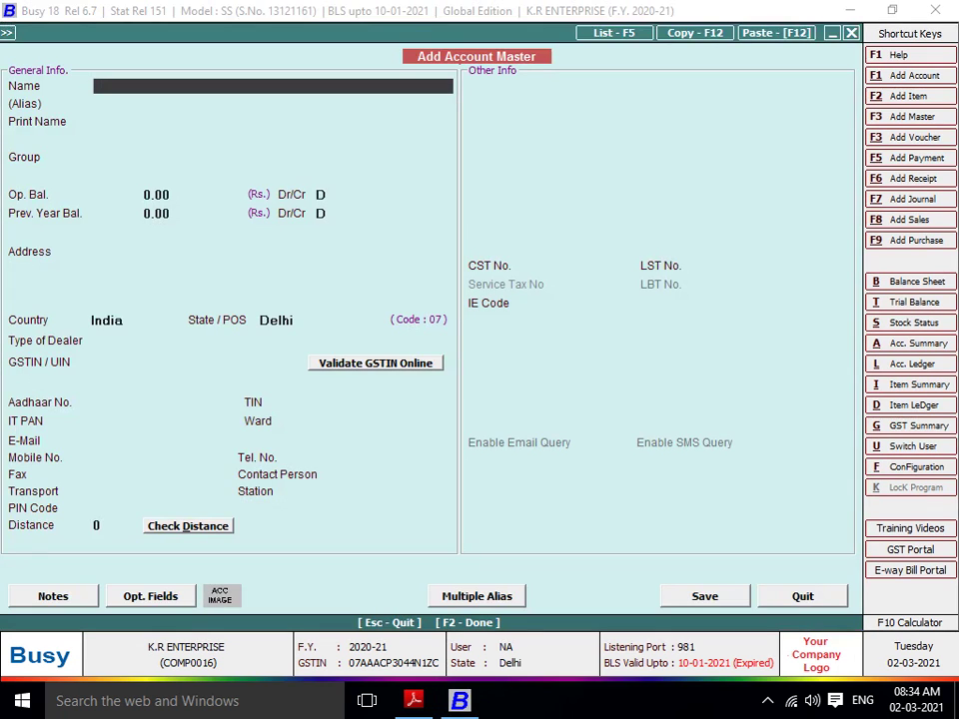
Name the new account PACKING AND FORWADING CHARGES AC/ and assign it to the group Expenses (Indirect/Admn.)
{"action": "type", "text": "PACKING AND FORWA"}
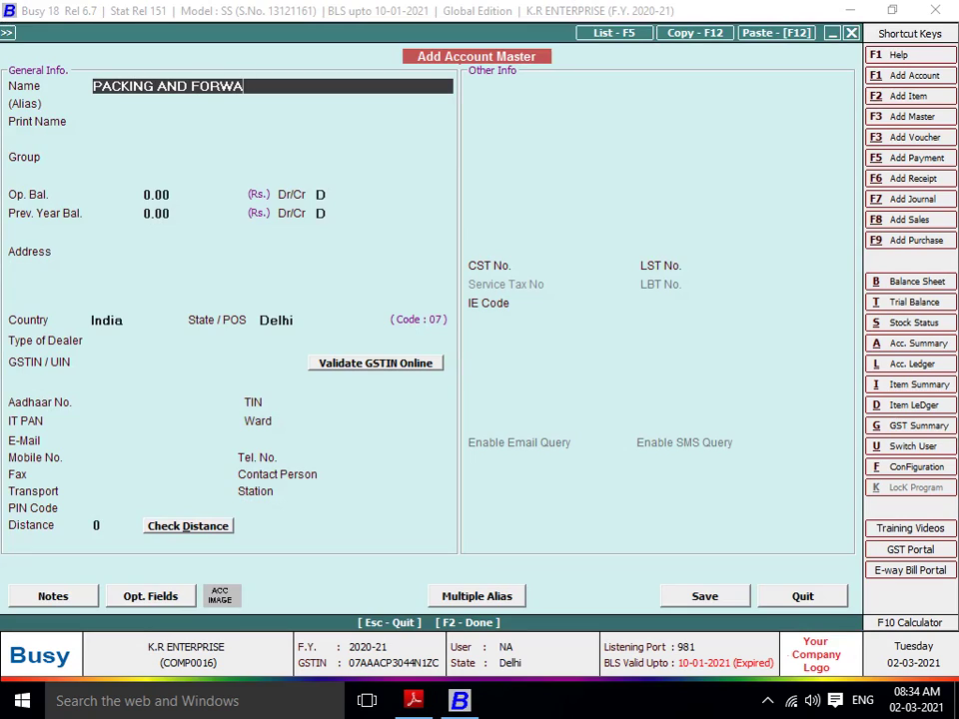
{"action": "type", "text": "DING CHARGES AC"}
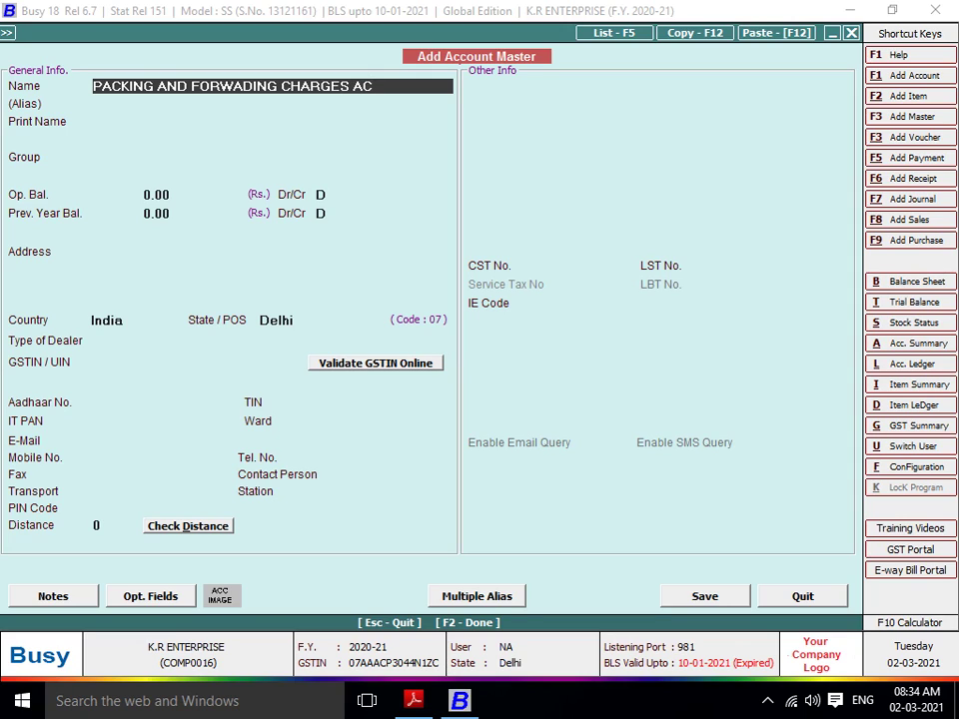
{"action": "type", "text": "/C"}
{"action": "key", "text": "BackSpace"}
{"action": "key", "text": "Return"}
{"action": "key", "text": "Return"}
{"action": "key", "text": "Return"}
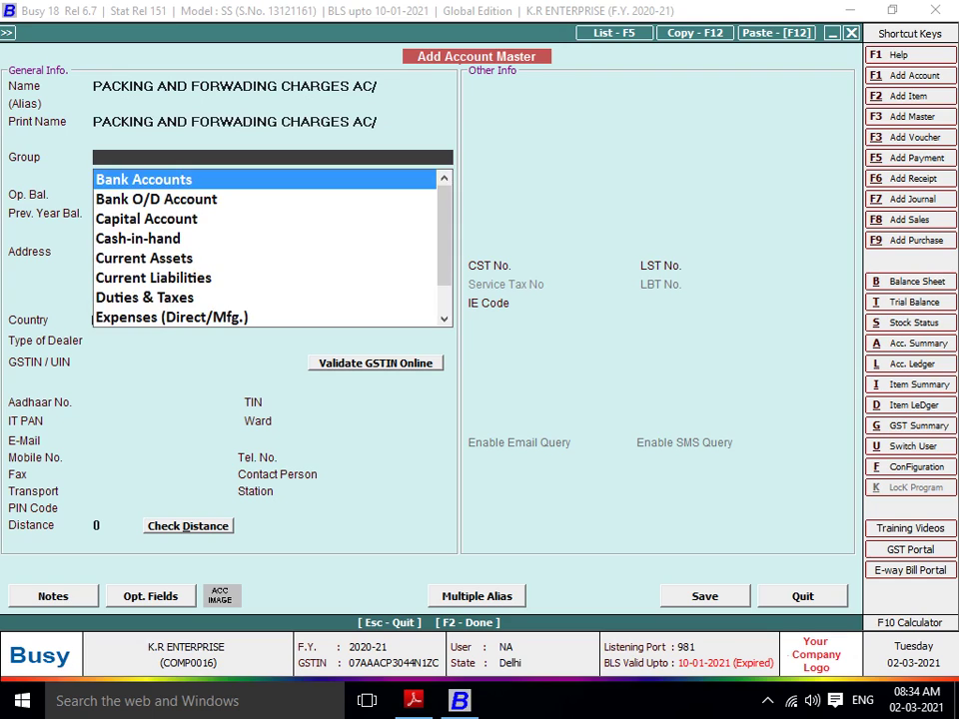
{"action": "type", "text": "EX"}
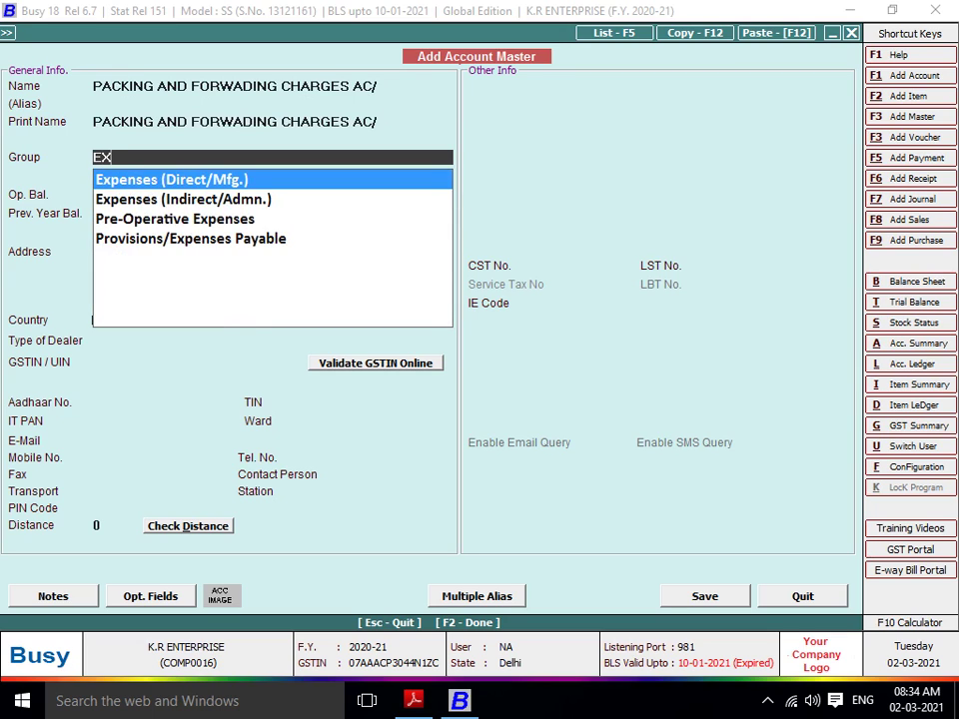
{"action": "key", "text": "Down"}
{"action": "key", "text": "Return"}
{"action": "key", "text": "Return"}
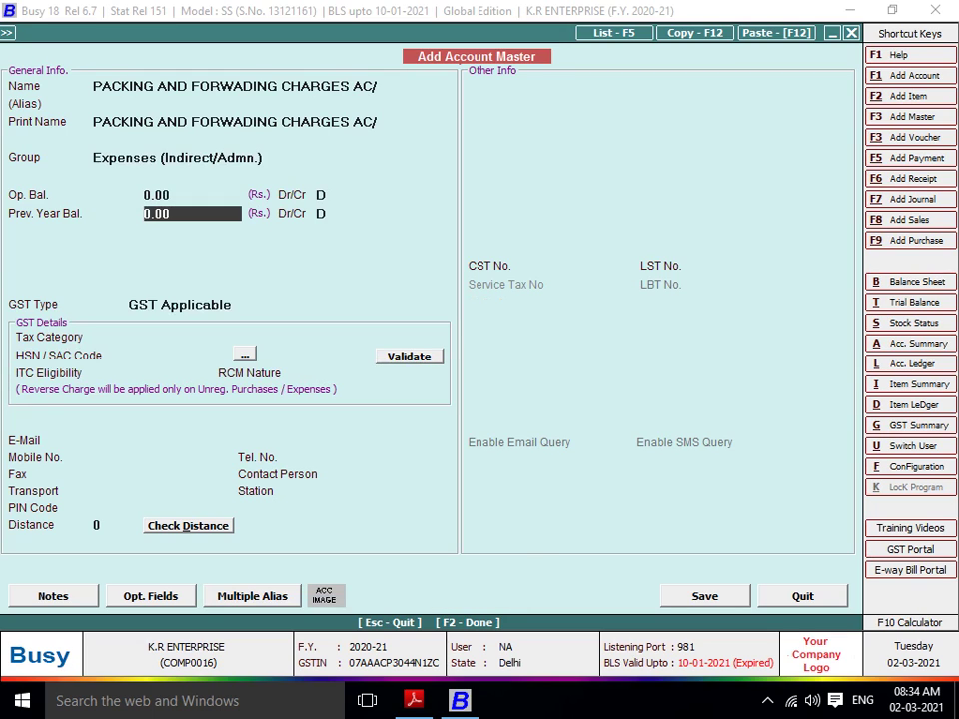
Set the packing charges account's opening and previous year balances to 9,270 debit, taking the amount from Project 15.pdf
{"action": "key", "text": "Return"}
{"action": "key", "text": "alt+Tab"}
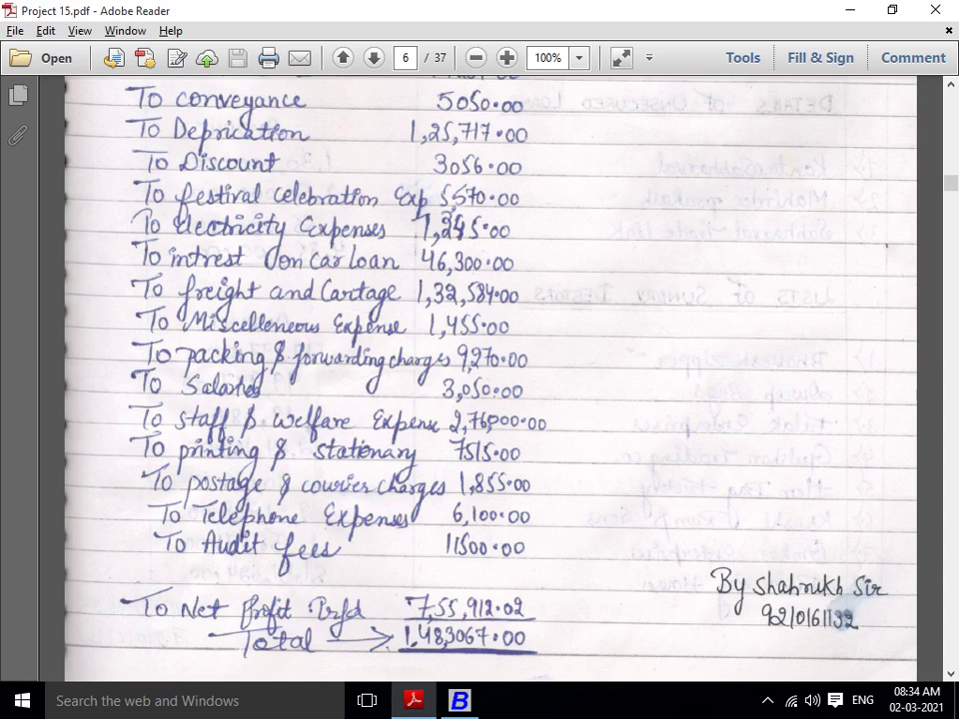
{"action": "key", "text": "alt+Tab"}
{"action": "type", "text": "270"}
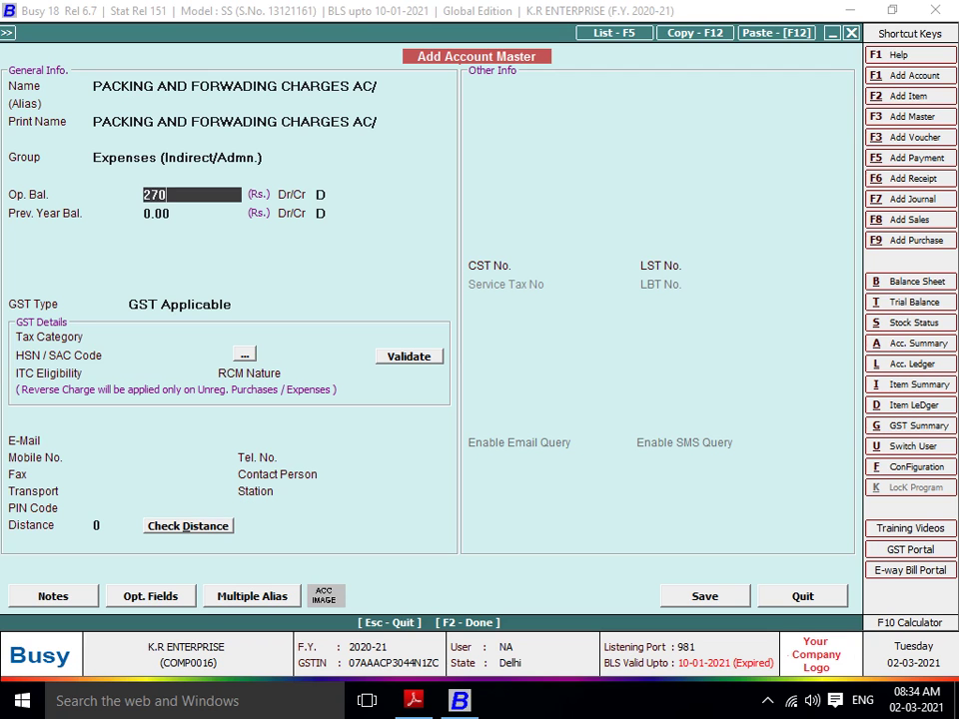
{"action": "key", "text": "Return"}
{"action": "key", "text": "Up"}
{"action": "type", "text": "9270"}
{"action": "key", "text": "Return"}
{"action": "key", "text": "Return"}
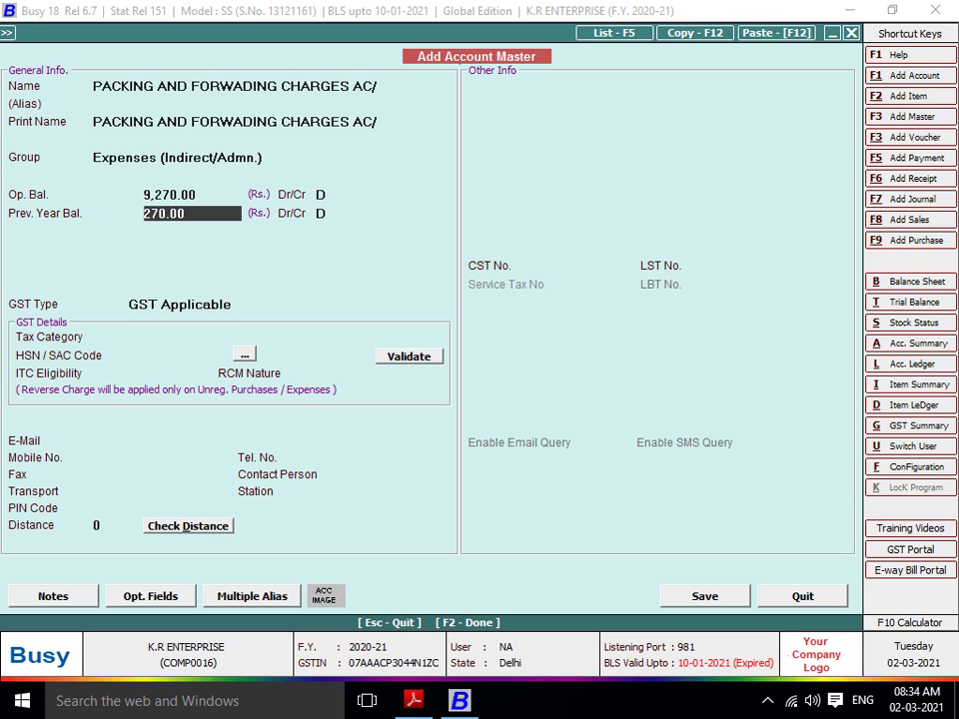
{"action": "type", "text": "9270"}
{"action": "key", "text": "Return"}
{"action": "key", "text": "Return"}
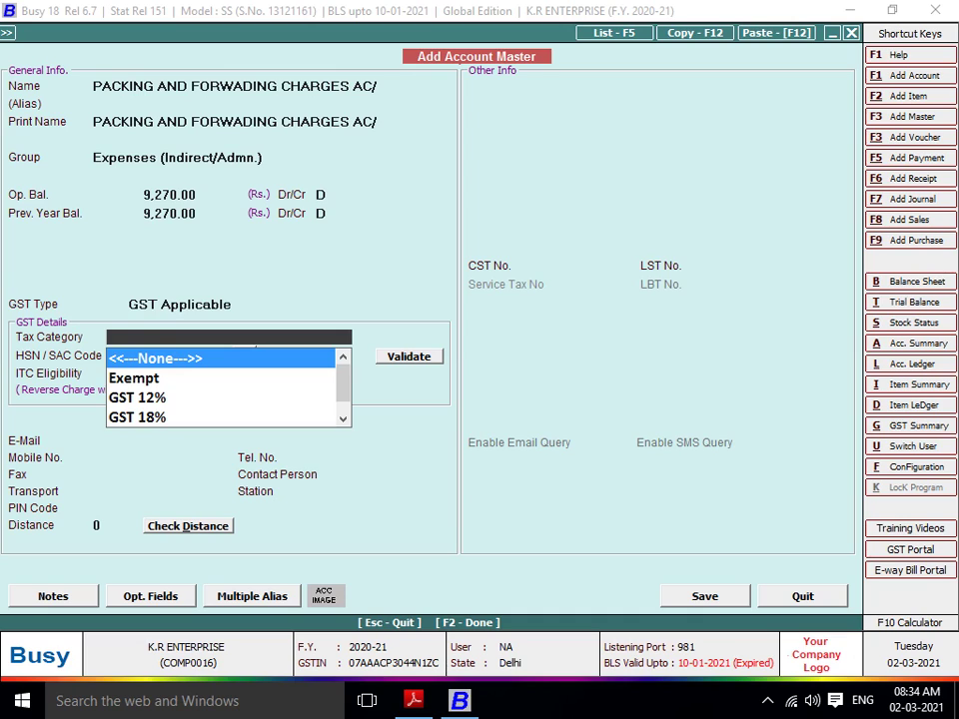
Set the packing charges account's GST type to GST Not Applicable and save the master
{"action": "key", "text": "Escape"}
{"action": "key", "text": "Down"}
{"action": "key", "text": "Down"}
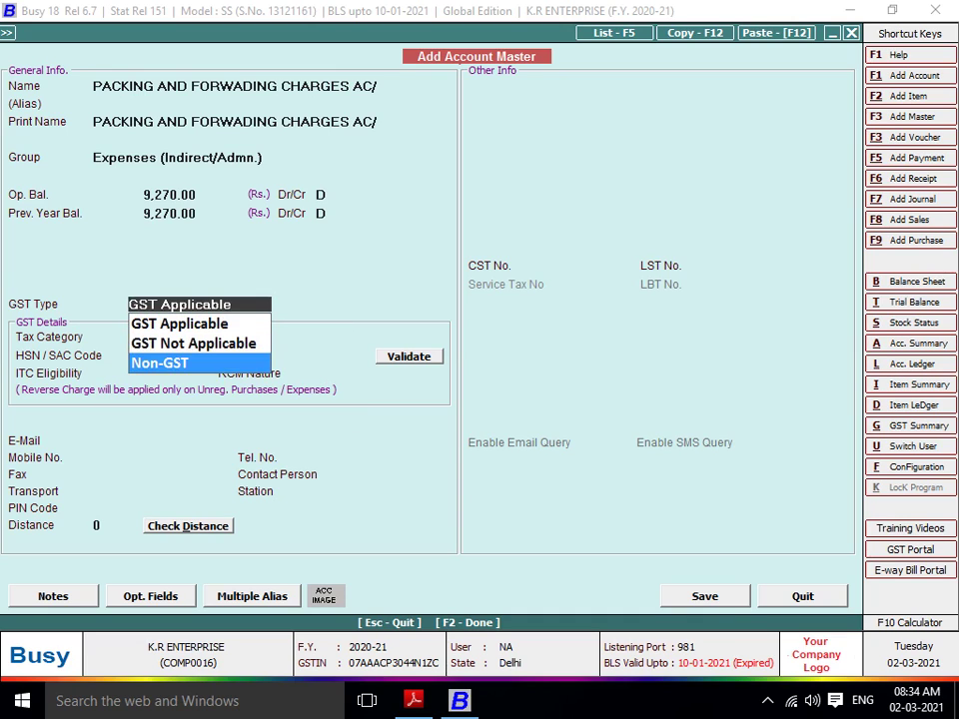
{"action": "key", "text": "Up"}
{"action": "key", "text": "Return"}
{"action": "key", "text": "Return"}
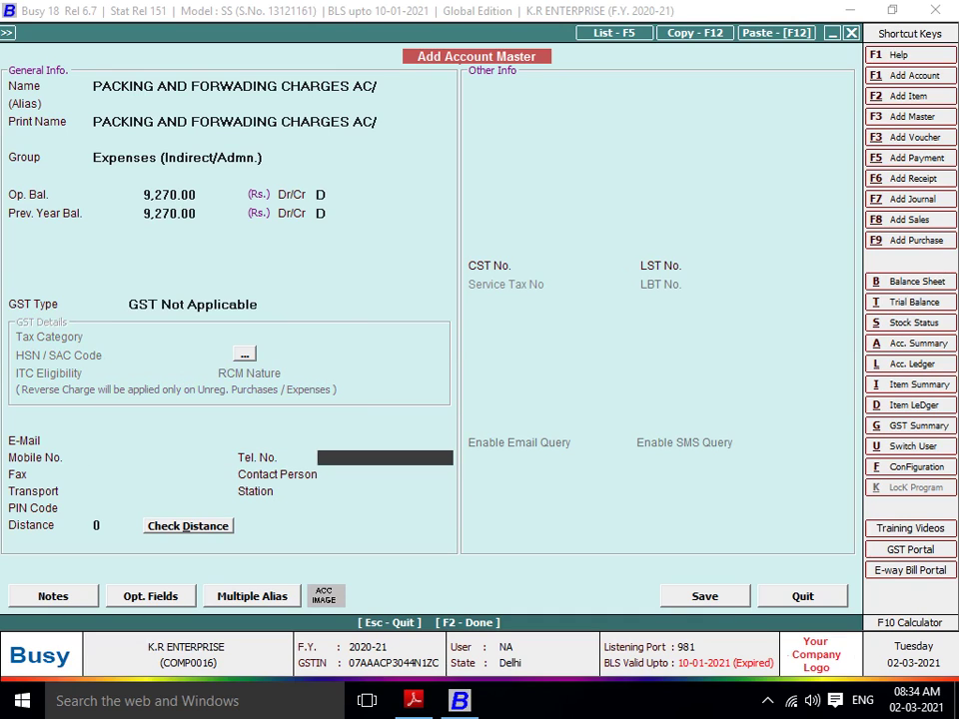
{"action": "key", "text": "F2"}
{"action": "key", "text": "Return"}
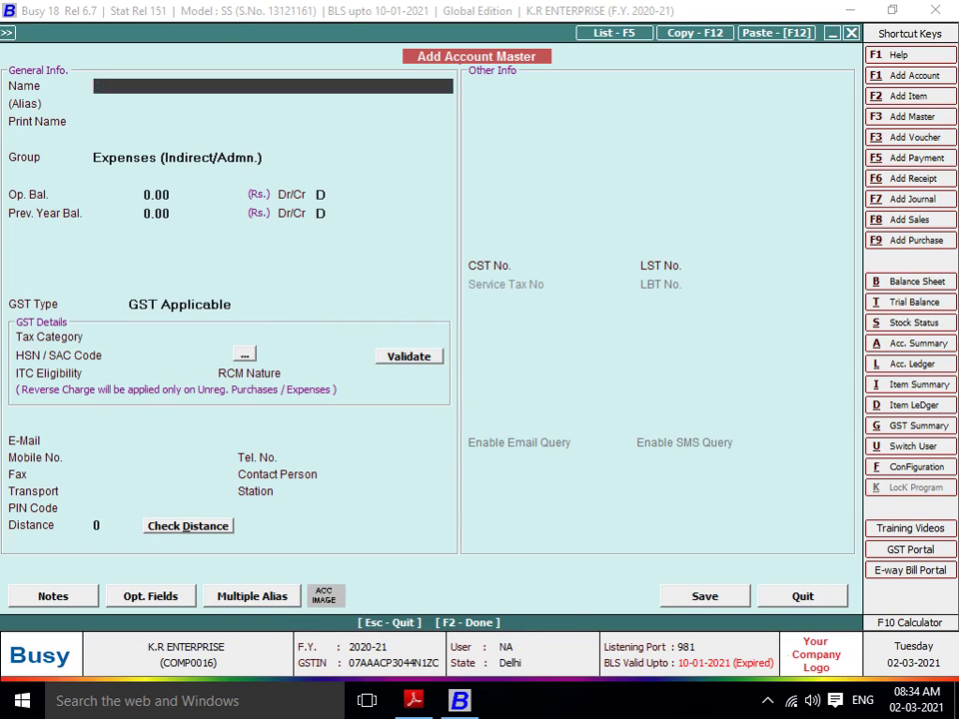
Check Project 15.pdf for the expense listed after packing and forwarding charges and its amount
{"action": "key", "text": "alt+Tab"}
{"action": "key", "text": "Down"}
{"action": "key", "text": "Down"}
{"action": "key", "text": "Down"}
{"action": "key", "text": "Down"}
{"action": "key", "text": "Down"}
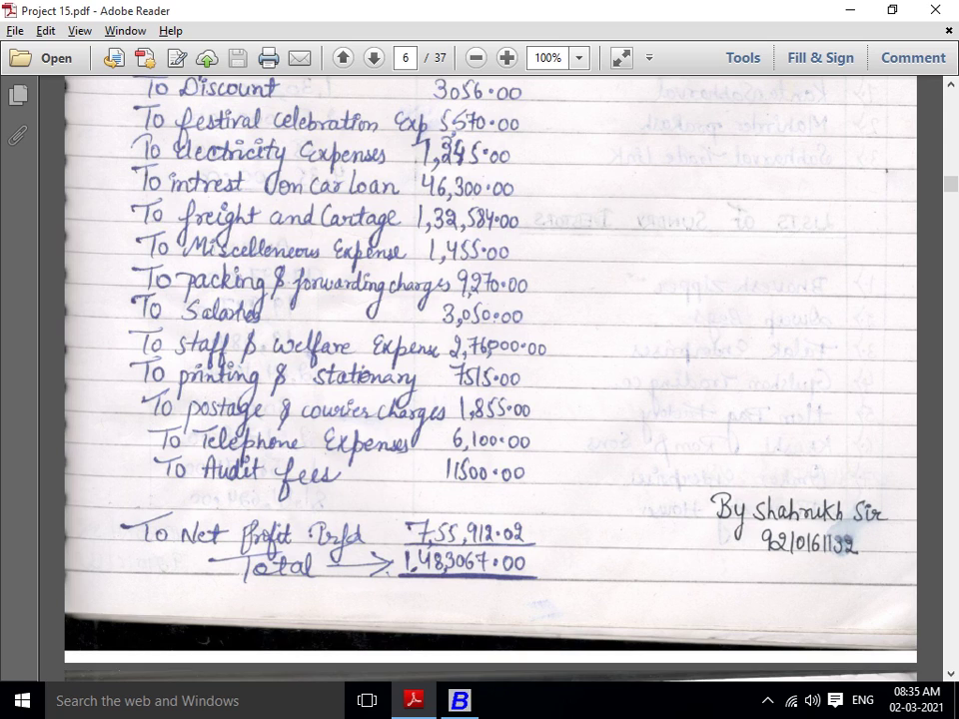
{"action": "scroll", "coordinate": [489, 330], "scroll_direction": "down", "scroll_amount": 1}
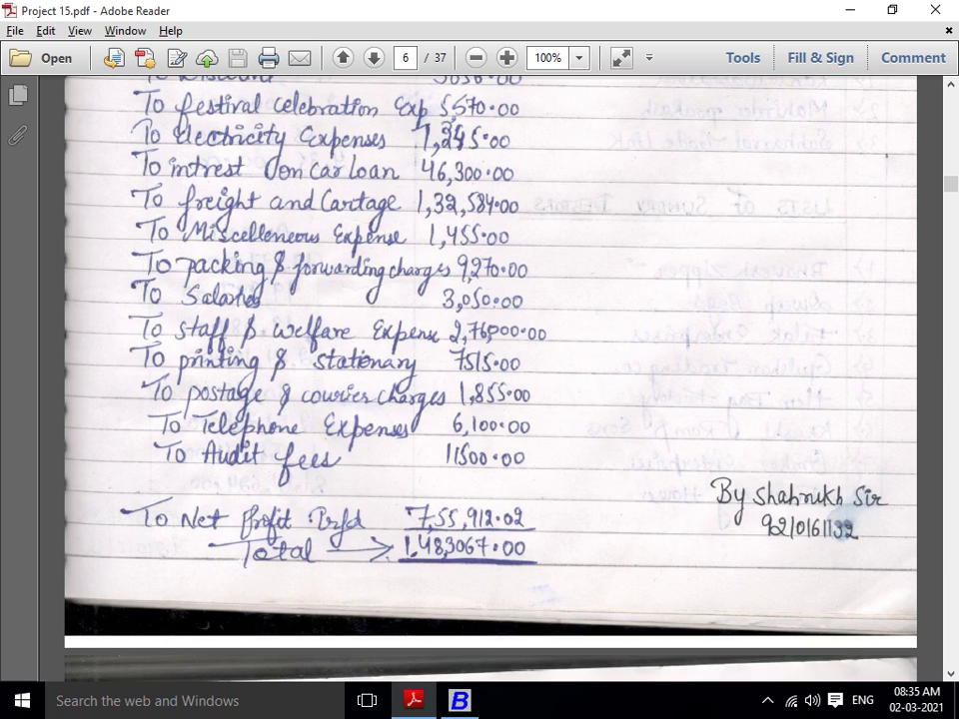
{"action": "key", "text": "alt+Tab"}
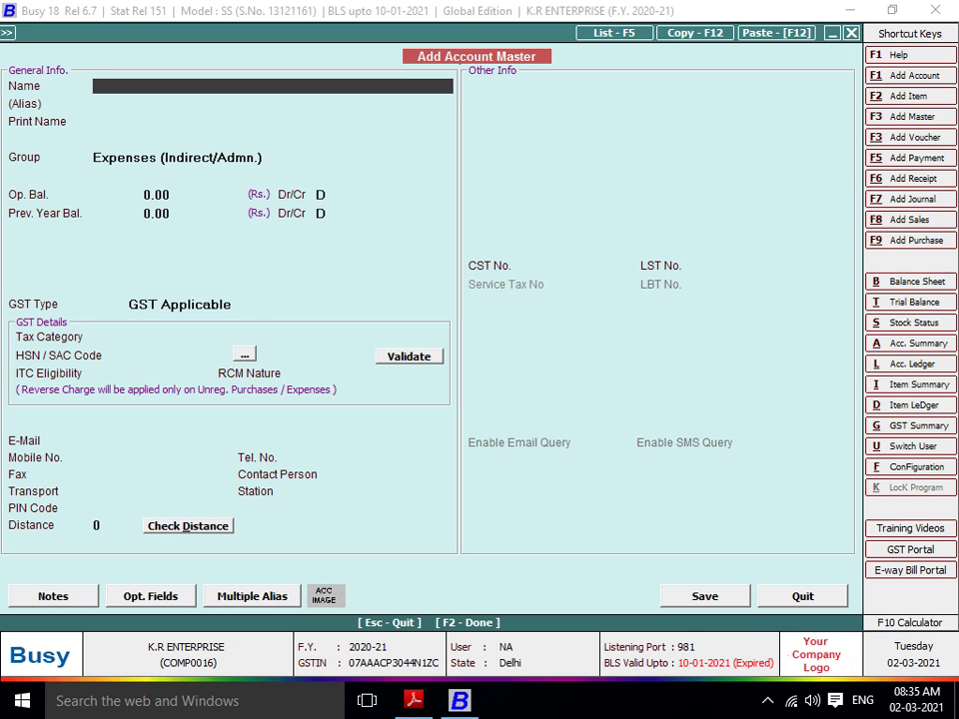
Leave the blank new account master and open the Salary account for modification in Busy
{"action": "key", "text": "Escape"}
{"action": "key", "text": "Return"}
{"action": "key", "text": "Down"}
{"action": "key", "text": "Down"}
{"action": "key", "text": "Down"}
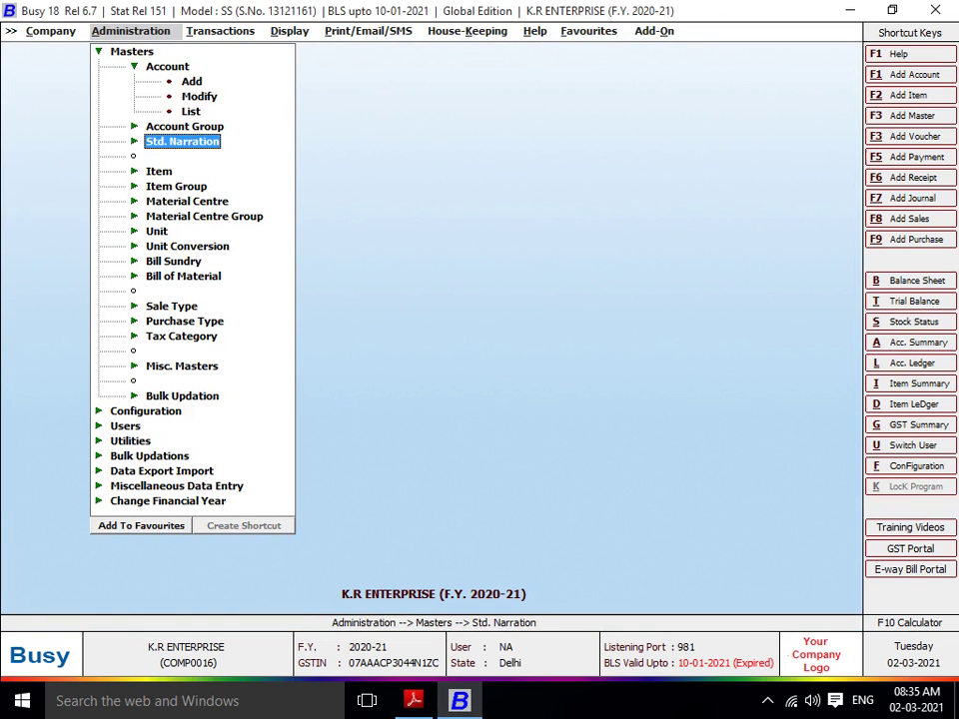
{"action": "key", "text": "Up"}
{"action": "key", "text": "Up"}
{"action": "key", "text": "Up"}
{"action": "key", "text": "Return"}
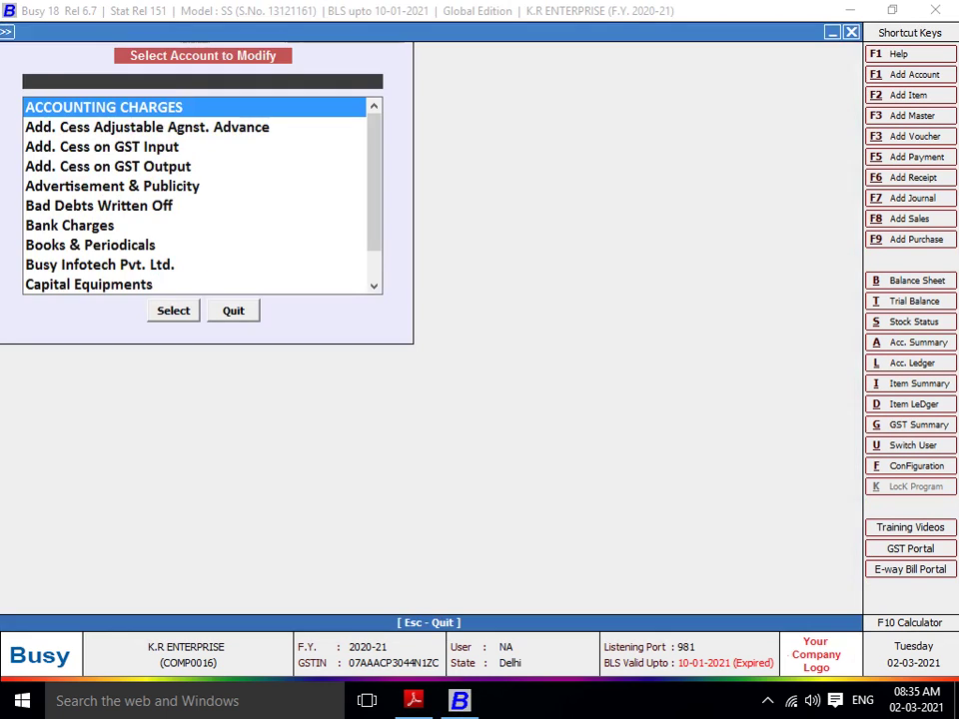
{"action": "type", "text": "SALARY"}
{"action": "key", "text": "Return"}
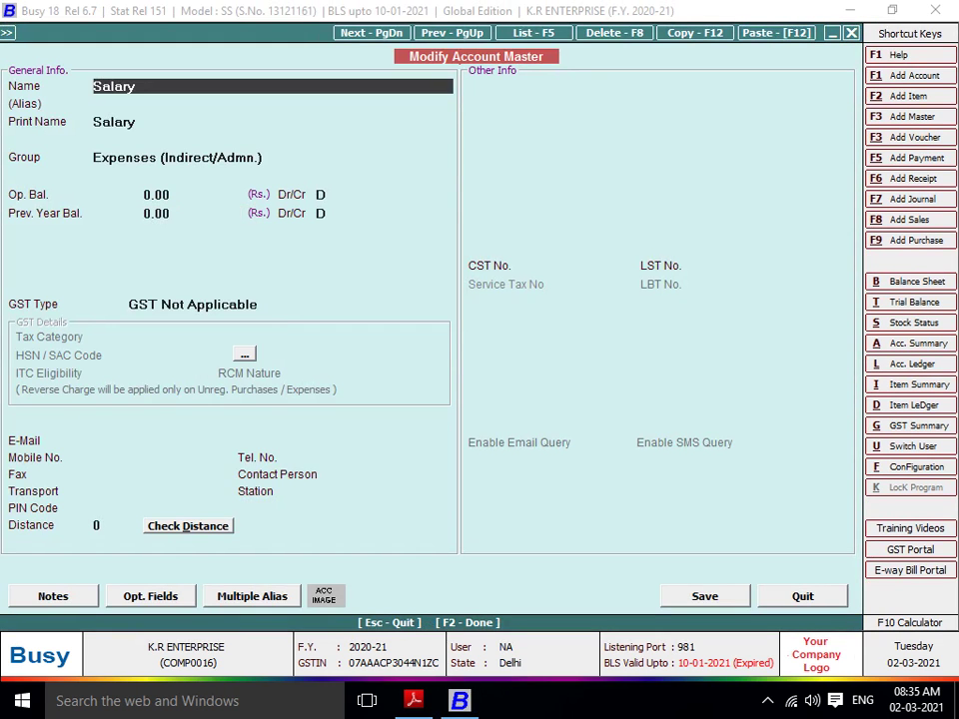
Set the opening and previous year balances of Salary to 30,50,000 debit, checking the entry against Project 15.pdf
{"action": "key", "text": "Return"}
{"action": "key", "text": "Return"}
{"action": "key", "text": "Return"}
{"action": "key", "text": "alt+Tab"}
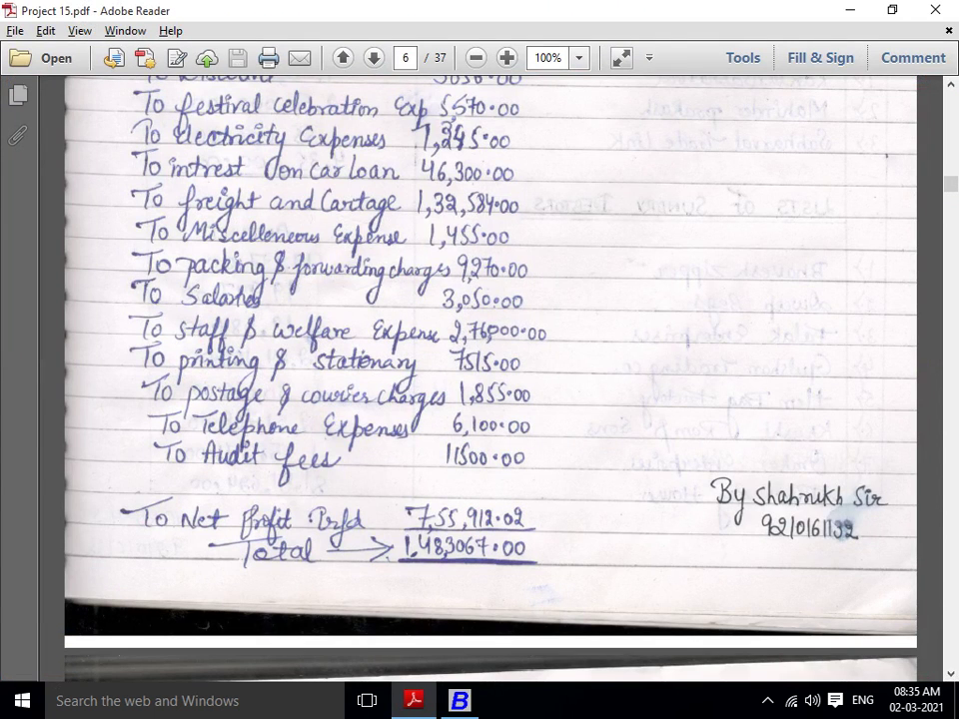
{"action": "key", "text": "alt+Tab"}
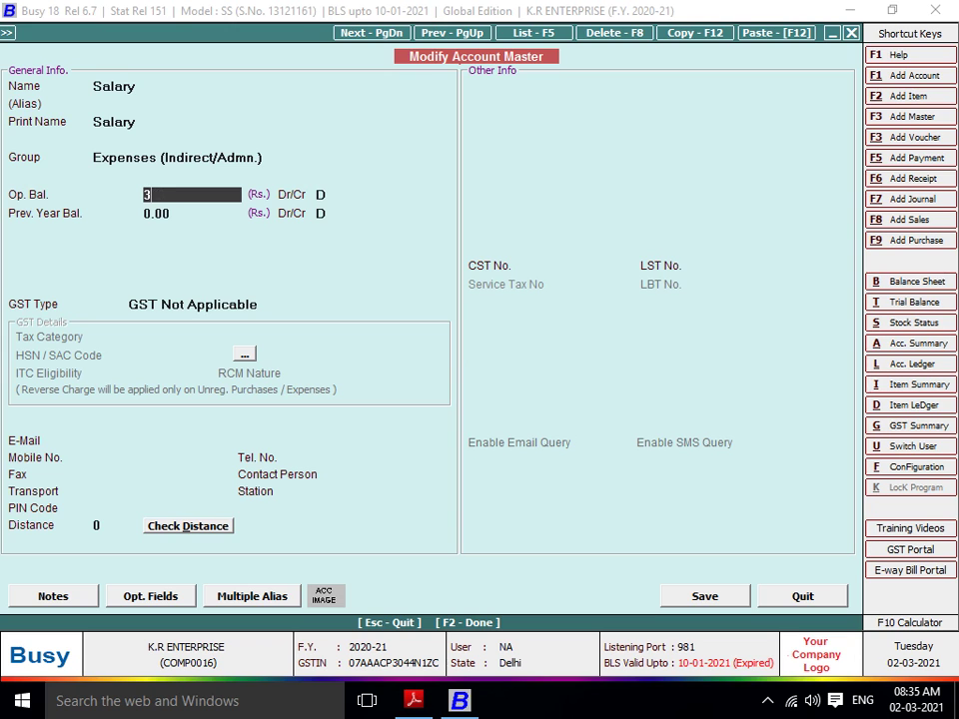
{"action": "type", "text": "10500"}
{"action": "key", "text": "alt+Tab"}
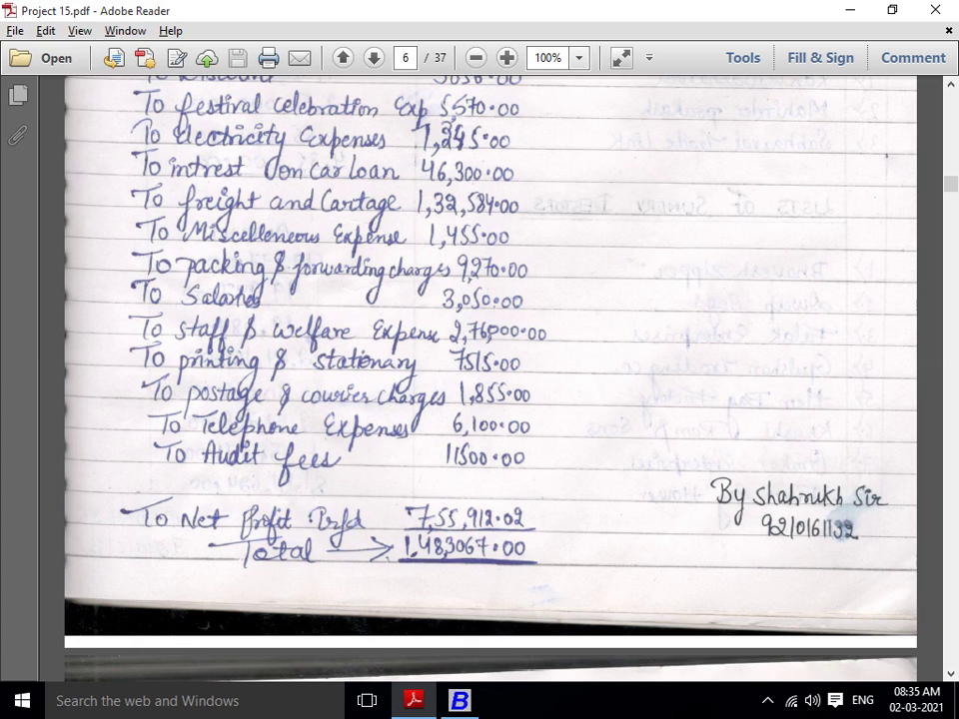
{"action": "key", "text": "alt+Tab"}
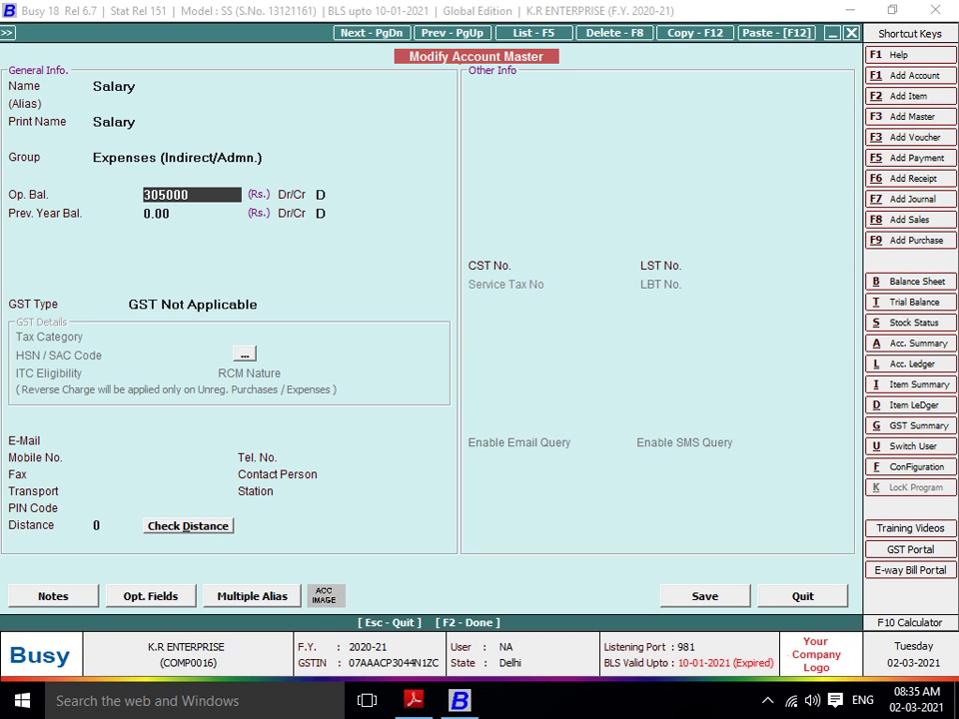
{"action": "key", "text": "alt+Tab"}
{"action": "key", "text": "alt+Tab"}
{"action": "type", "text": "0"}
{"action": "key", "text": "Return"}
{"action": "key", "text": "Return"}
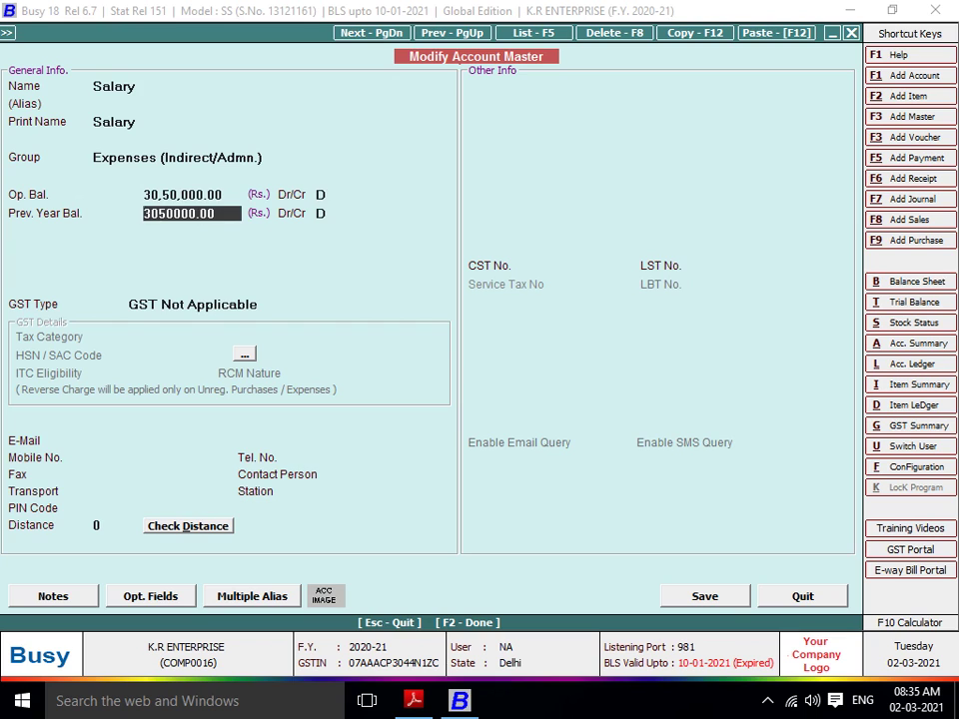
{"action": "key", "text": "Return"}
{"action": "key", "text": "Return"}
{"action": "key", "text": "Return"}
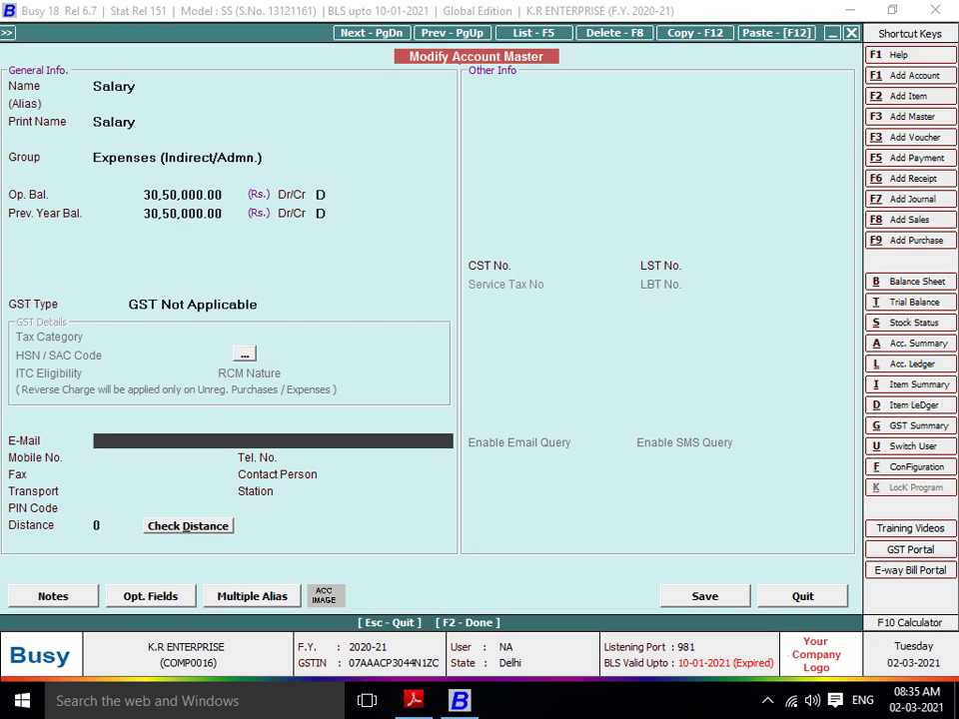
Choose GST Not Applicable as the GST type of Salary and save the master
{"action": "key", "text": "Up"}
{"action": "key", "text": "Up"}
{"action": "key", "text": "Down"}
{"action": "key", "text": "Down"}
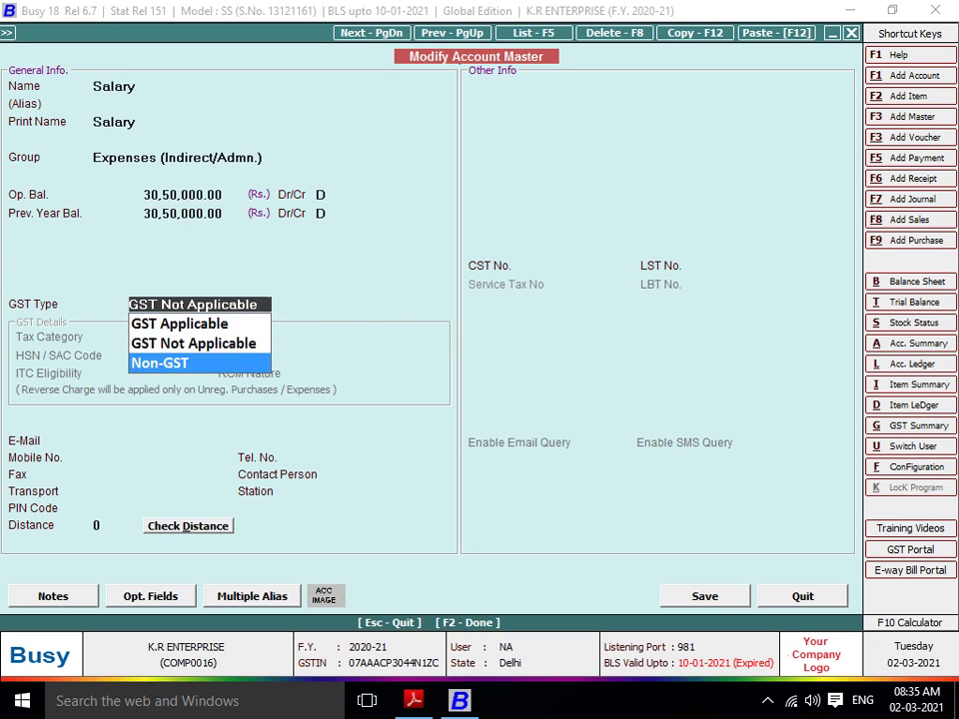
{"action": "key", "text": "Up"}
{"action": "key", "text": "Return"}
{"action": "key", "text": "F2"}
{"action": "key", "text": "Return"}
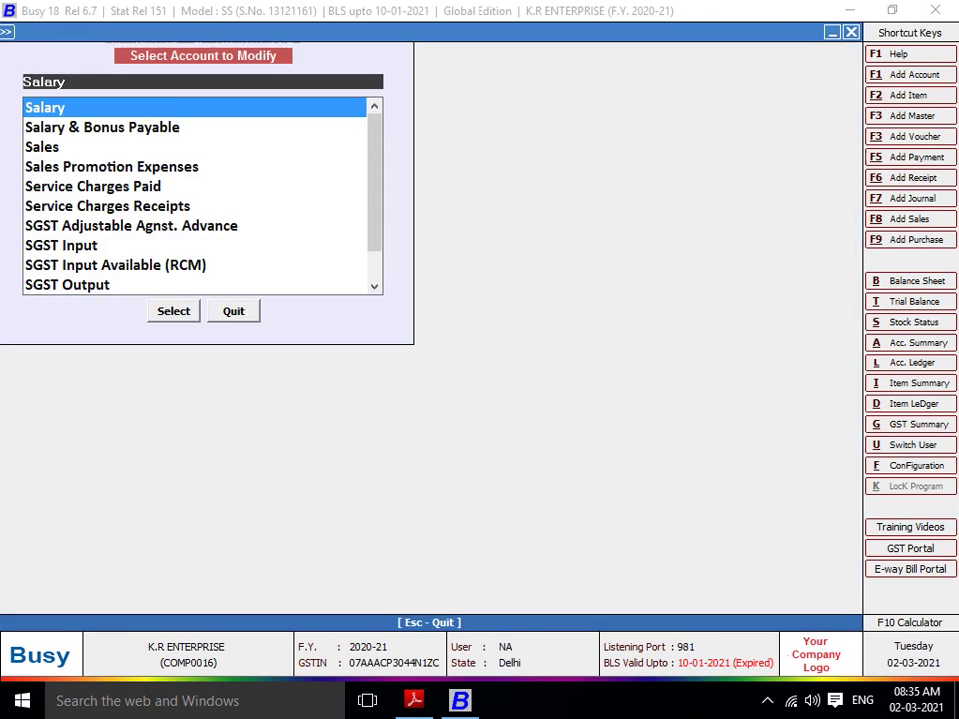
Check Project 15.pdf for the expense listed after salaries and open the Staff Welfare Expenses account for modification in Busy
{"action": "key", "text": "alt+Tab"}
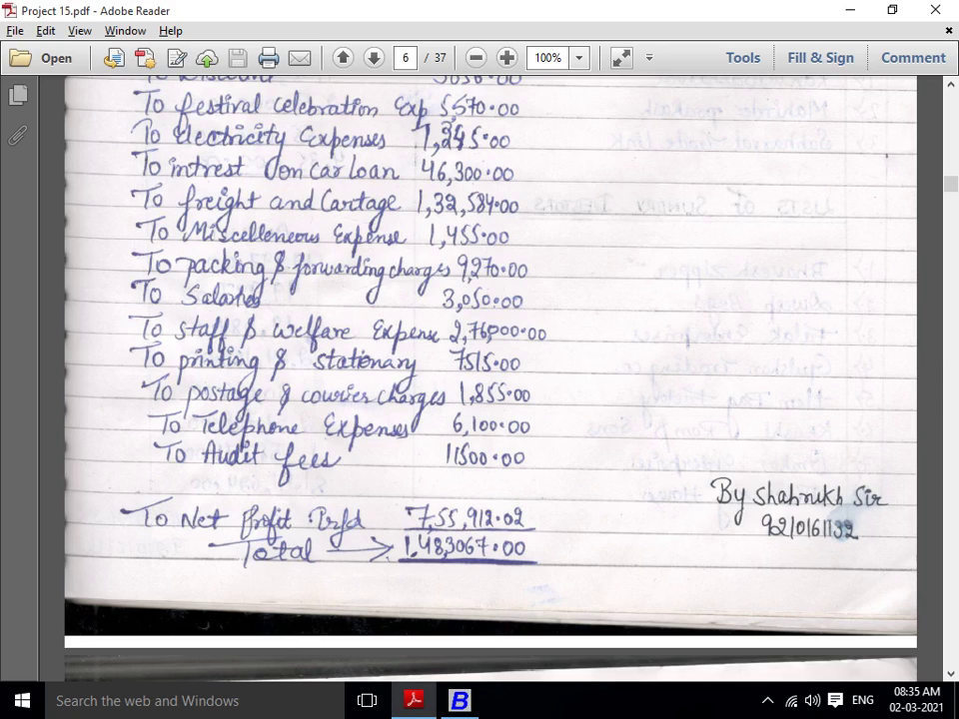
{"action": "key", "text": "alt+Tab"}
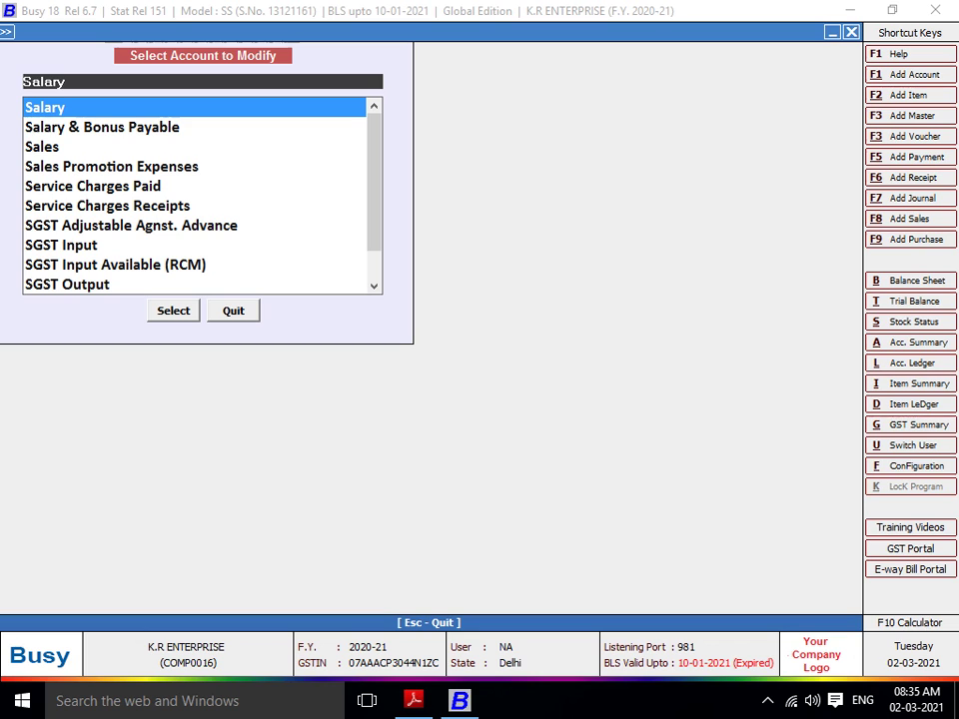
{"action": "type", "text": "STA"}
{"action": "key", "text": "Return"}
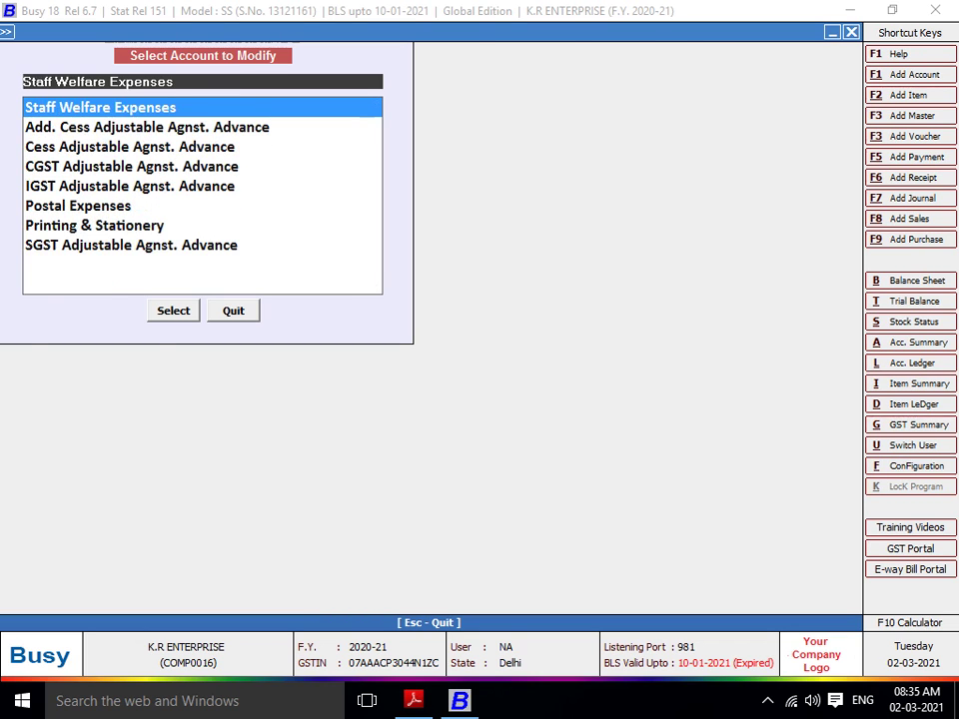
{"action": "key", "text": "Return"}
{"action": "key", "text": "Return"}
{"action": "key", "text": "Return"}
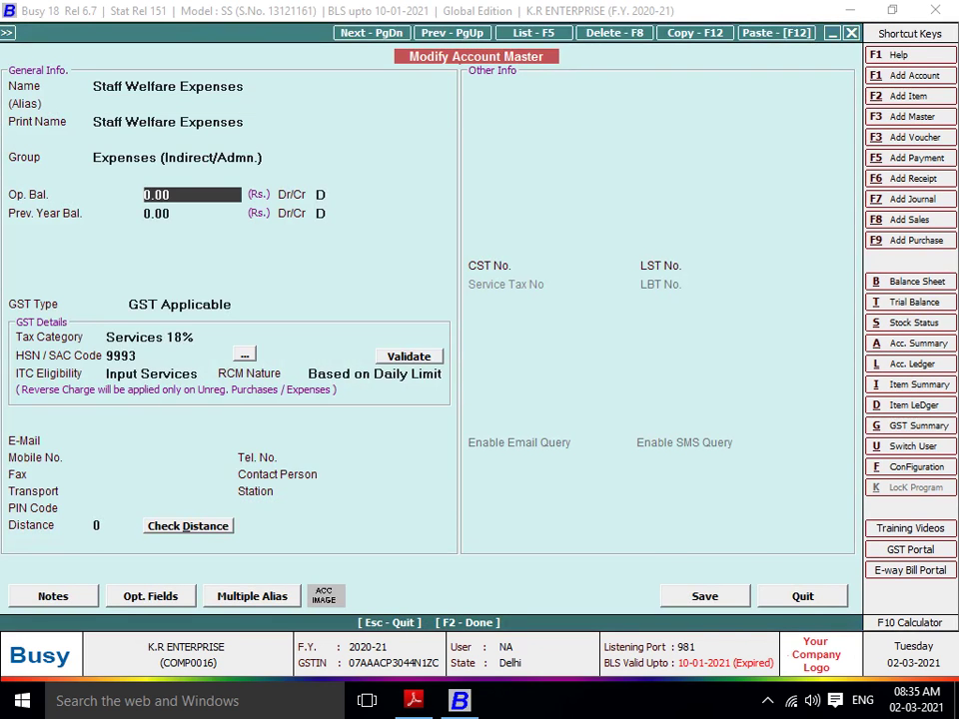
Set the opening balance of Staff Welfare Expenses to 2,76,000, checking the figure against Project 15.pdf
{"action": "key", "text": "alt+Tab"}
{"action": "key", "text": "alt+Tab"}
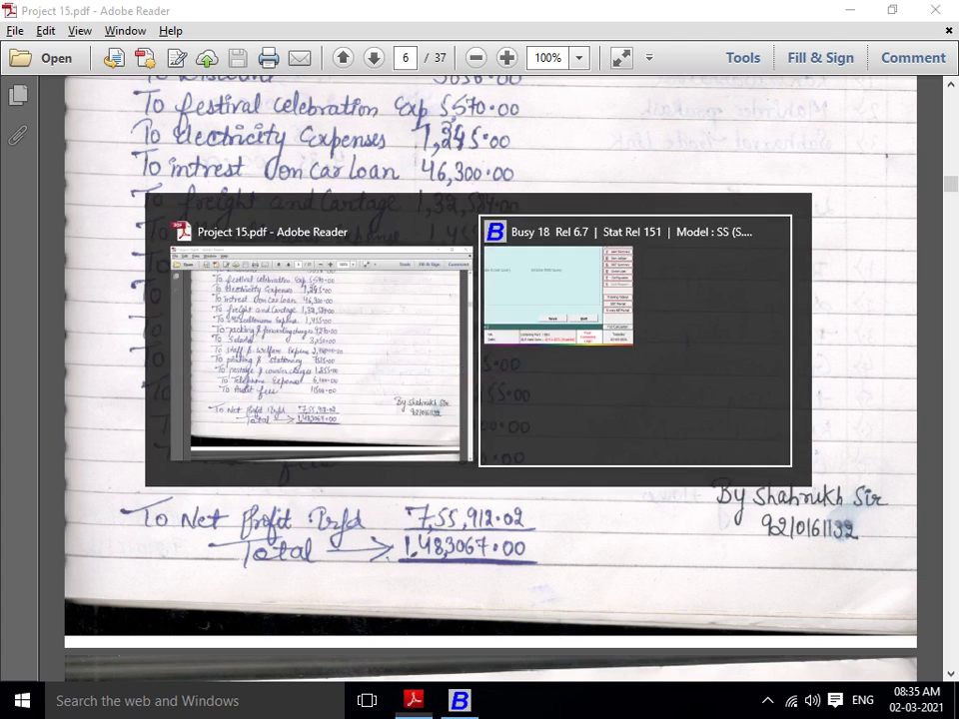
{"action": "type", "text": "7"}
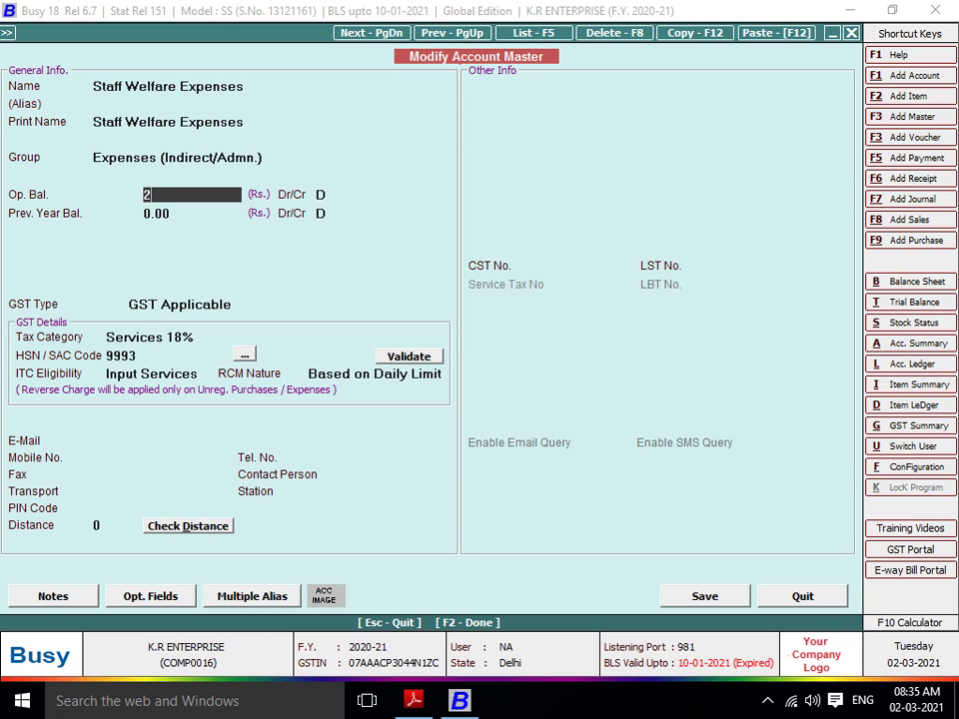
{"action": "type", "text": "76"}
{"action": "key", "text": "alt+Tab"}
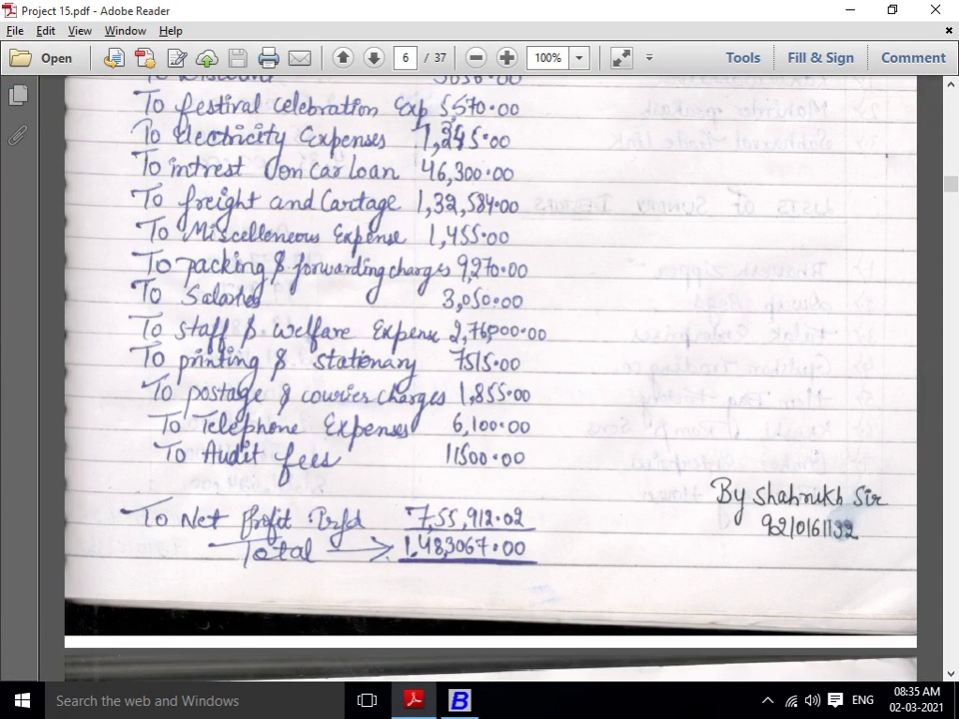
{"action": "key", "text": "alt+Tab"}
{"action": "type", "text": "6"}
{"action": "key", "text": "alt+Tab"}
{"action": "key", "text": "alt+Tab"}
{"action": "type", "text": "000"}
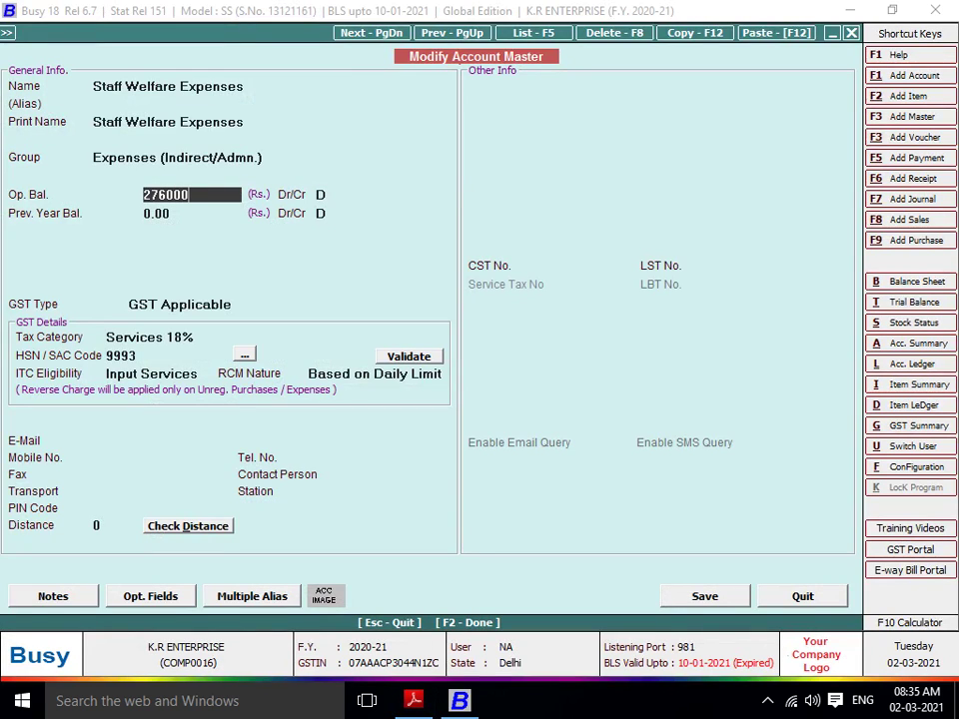
Carry 2,76,000 debit into the previous year balance and save the Staff Welfare Expenses master
{"action": "key", "text": "Return"}
{"action": "key", "text": "Return"}
{"action": "key", "text": "Return"}
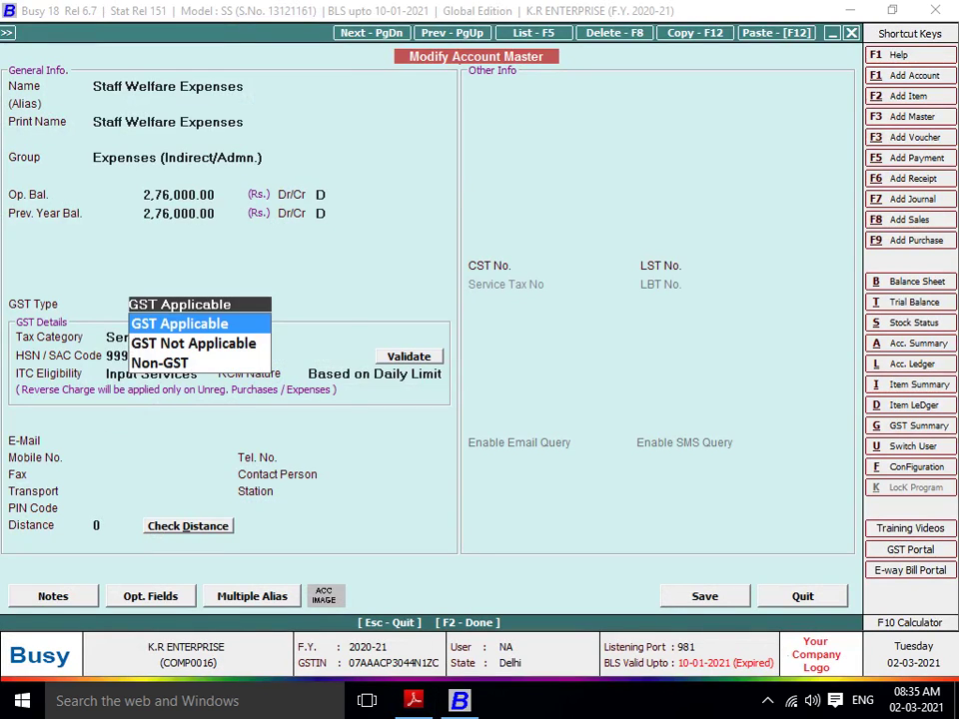
{"action": "key", "text": "Return"}
{"action": "key", "text": "F2"}
{"action": "key", "text": "Return"}
Check Project 15.pdf for the expense listed after staff welfare and open the Printing & Stationery account for modification in Busy
{"action": "key", "text": "alt+Tab"}
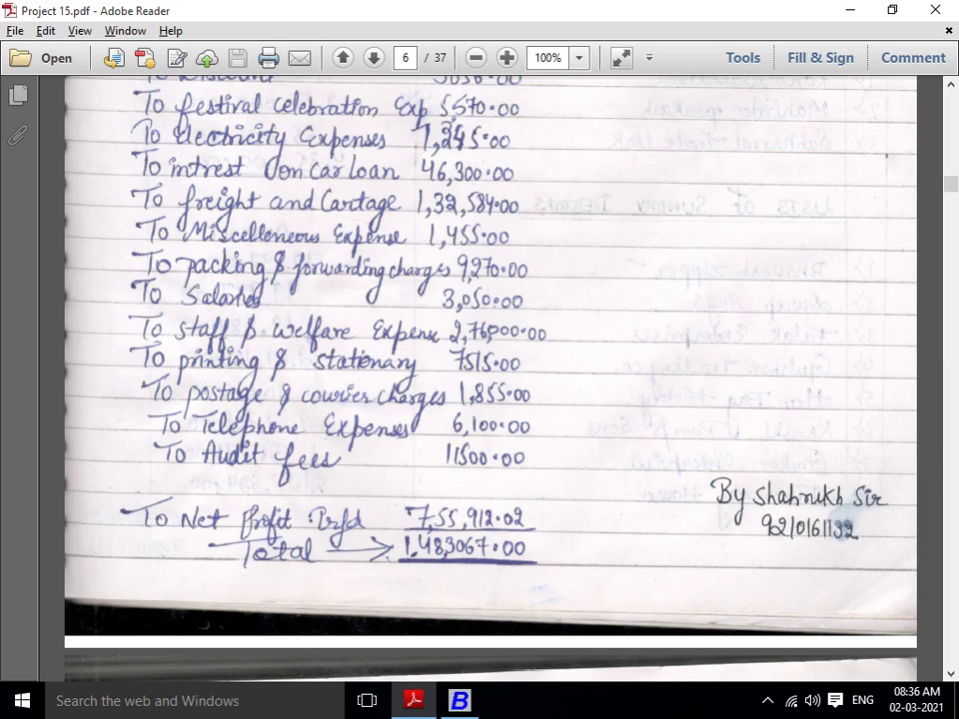
{"action": "key", "text": "alt+Tab"}
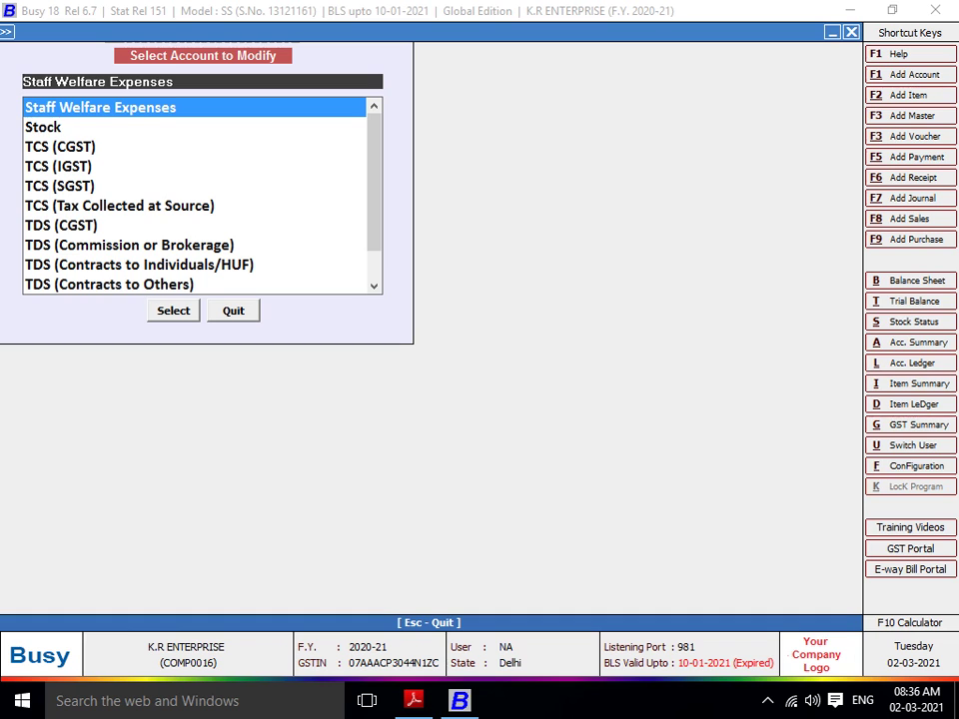
{"action": "type", "text": "PR"}
{"action": "key", "text": "Return"}
{"action": "key", "text": "Return"}
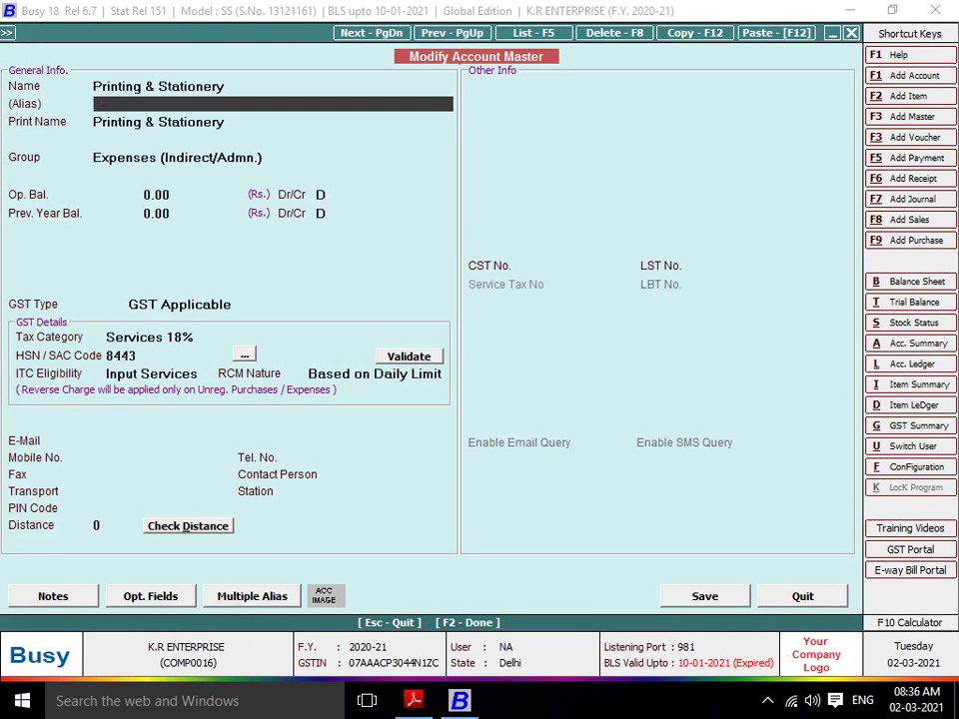
{"action": "key", "text": "Return"}
{"action": "key", "text": "Return"}
{"action": "key", "text": "Return"}
Set the opening and previous year balances of Printing & Stationery to 7,515 debit per Project 15.pdf and save the master
{"action": "key", "text": "alt+Tab"}
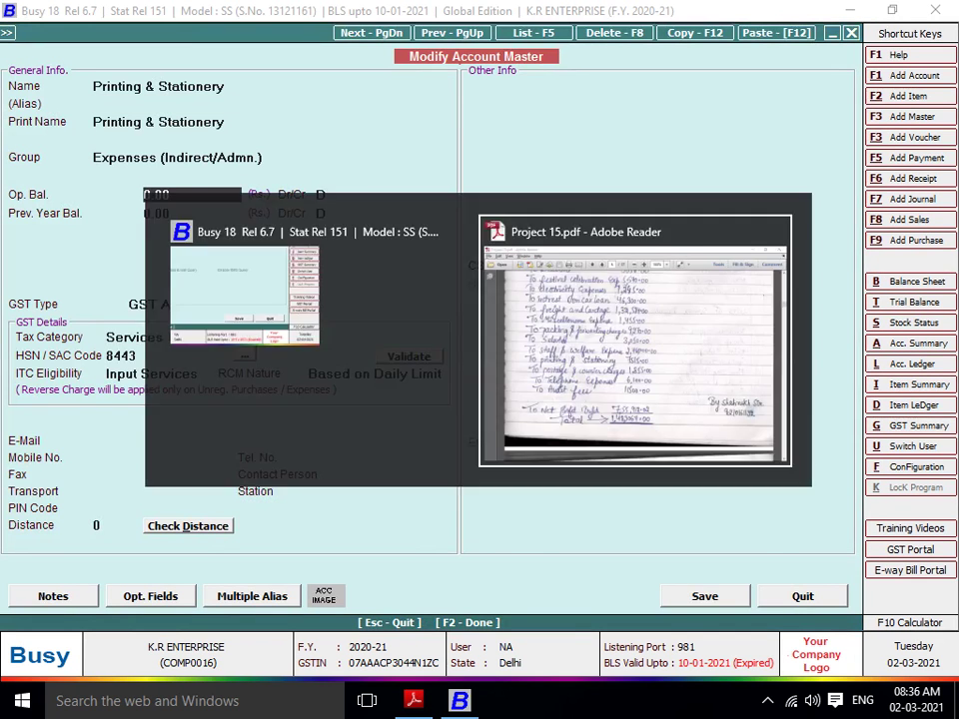
{"action": "key", "text": "alt+Tab"}
{"action": "type", "text": "7515"}
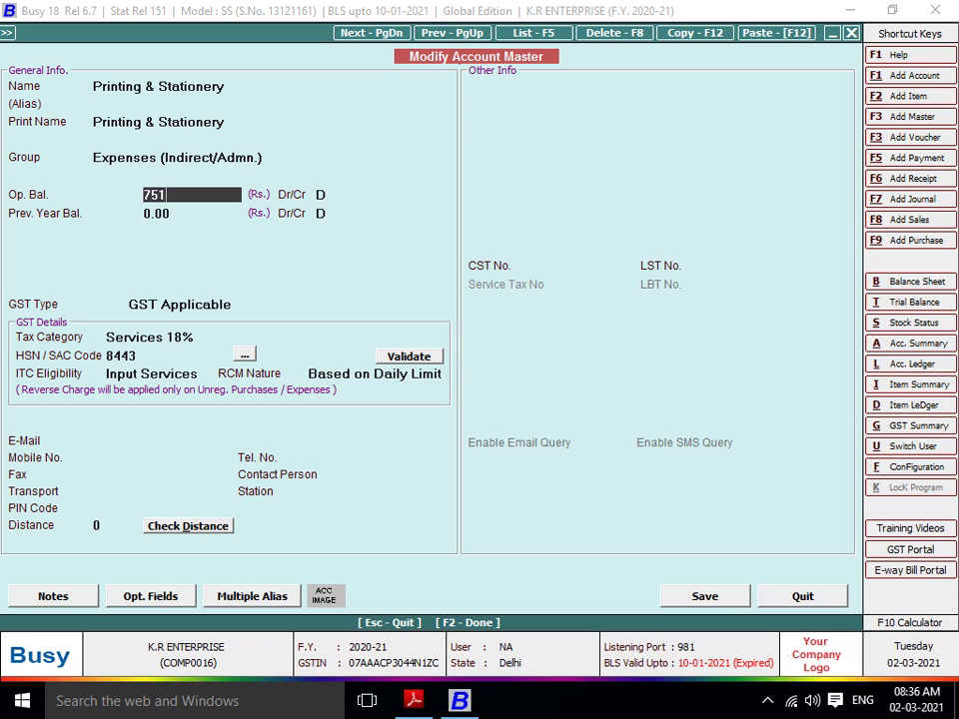
{"action": "key", "text": "Return"}
{"action": "key", "text": "Return"}
{"action": "key", "text": "Return"}
{"action": "key", "text": "F2"}
{"action": "key", "text": "Return"}
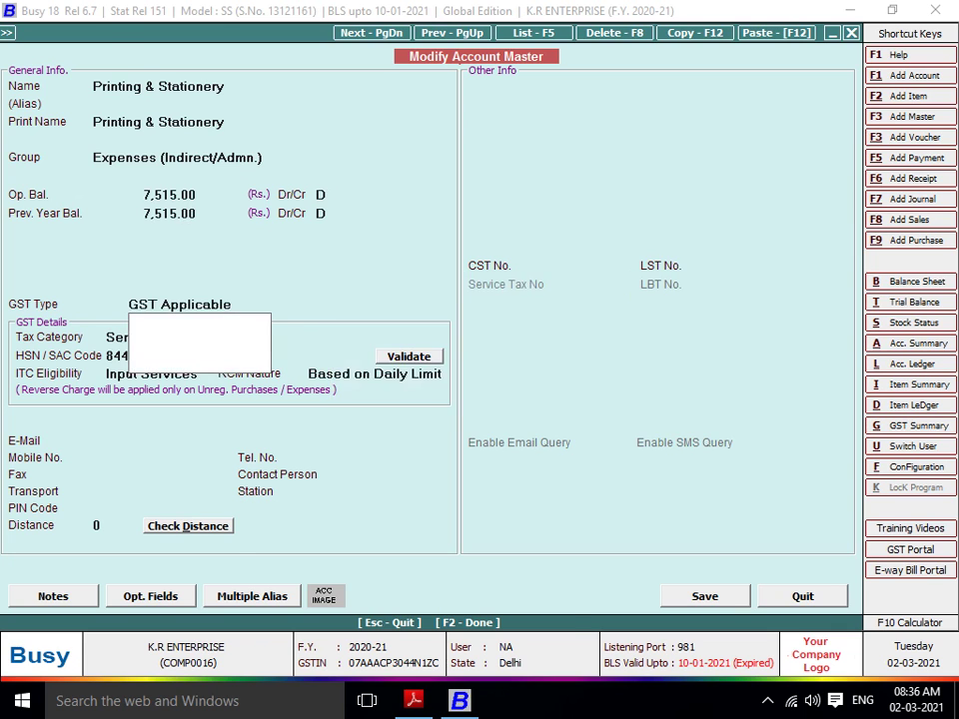
Check Project 15.pdf for the expense listed after printing and stationery, returning to the account selection in Busy
{"action": "key", "text": "alt+Tab"}
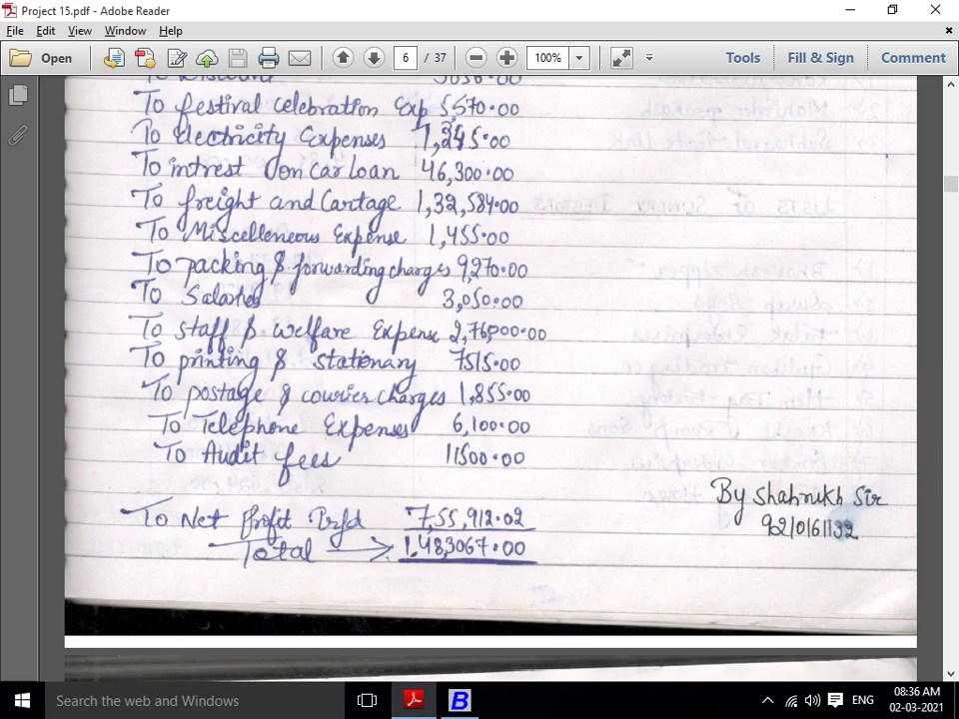
{"action": "key", "text": "alt+Tab"}
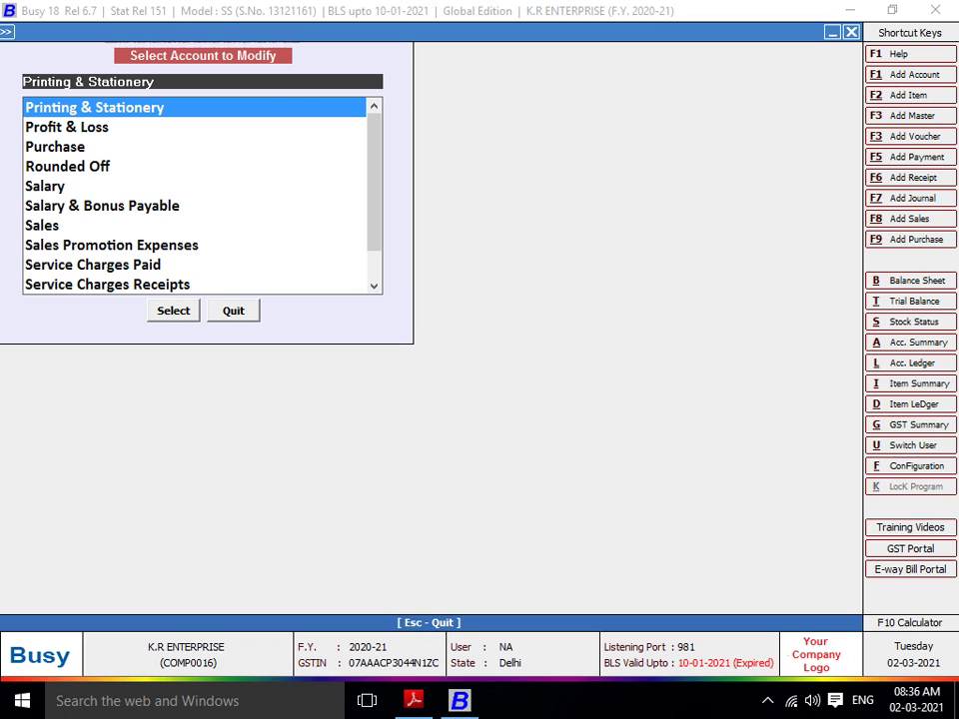
Set the opening balance of the Postal Expenses account to Rs. 1,855 debit and save the master
{"action": "type", "text": "POS"}
{"action": "key", "text": "Return"}
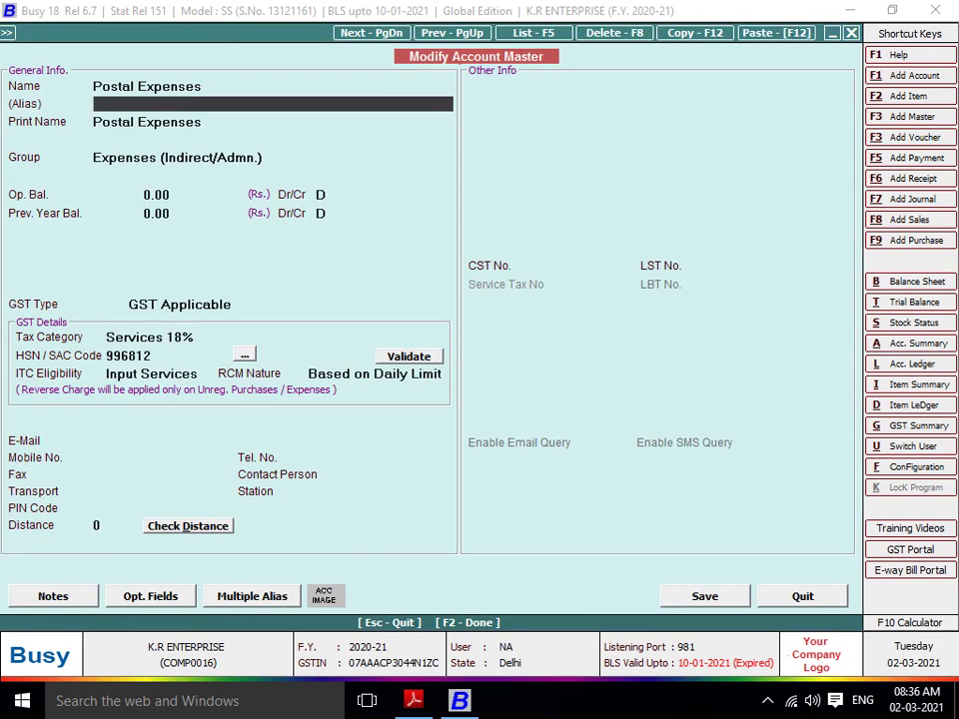
{"action": "key", "text": "Return"}
{"action": "key", "text": "Return"}
{"action": "key", "text": "Return"}
{"action": "key", "text": "Return"}
{"action": "key", "text": "alt+Tab"}
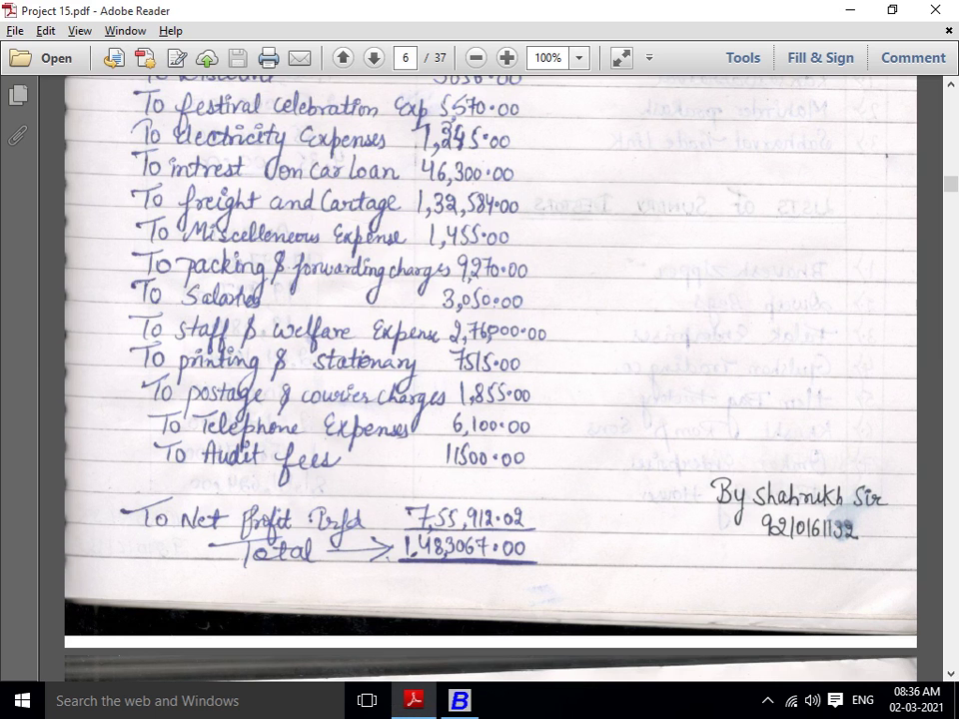
{"action": "key", "text": "alt+Tab"}
{"action": "type", "text": "1855"}
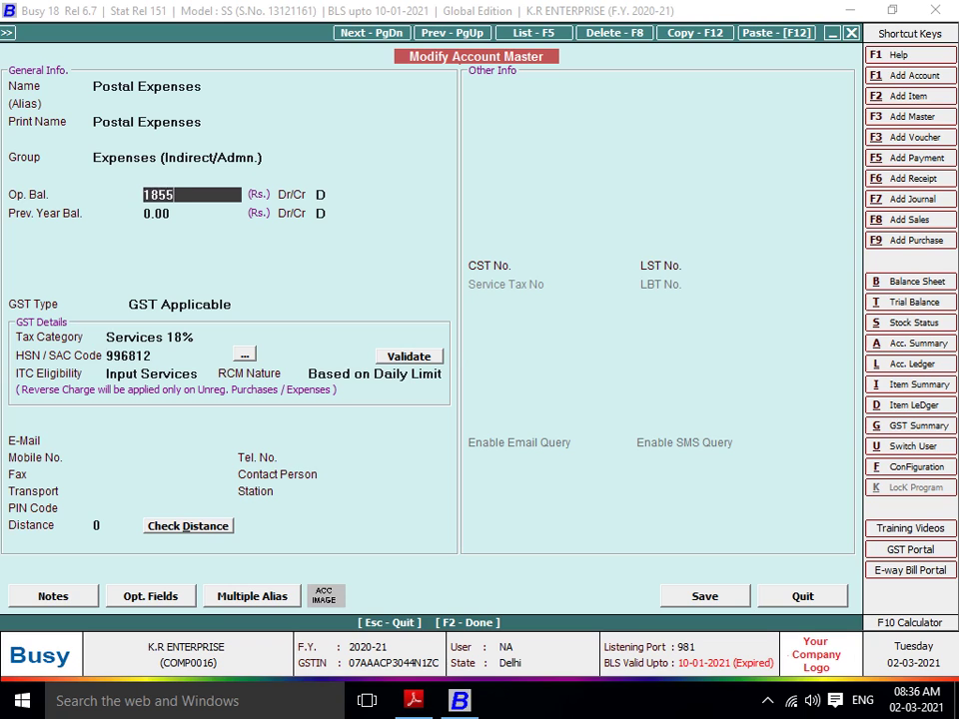
{"action": "key", "text": "Return"}
{"action": "key", "text": "Return"}
{"action": "key", "text": "F2"}
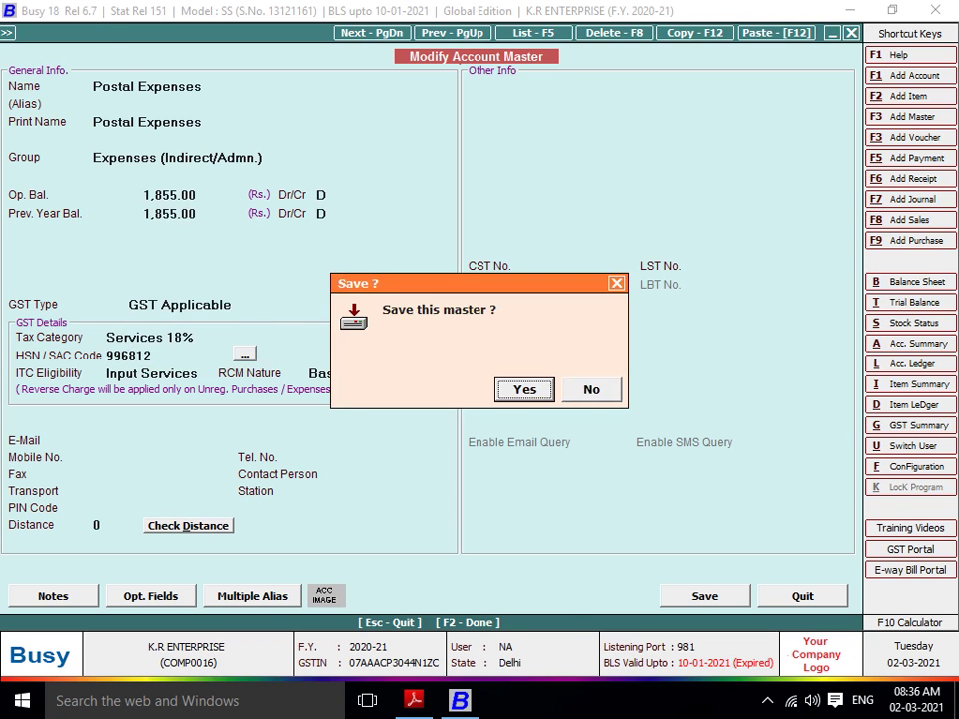
{"action": "key", "text": "Return"}
Open the Telephone Expenses account master for modification
{"action": "key", "text": "alt+Tab"}
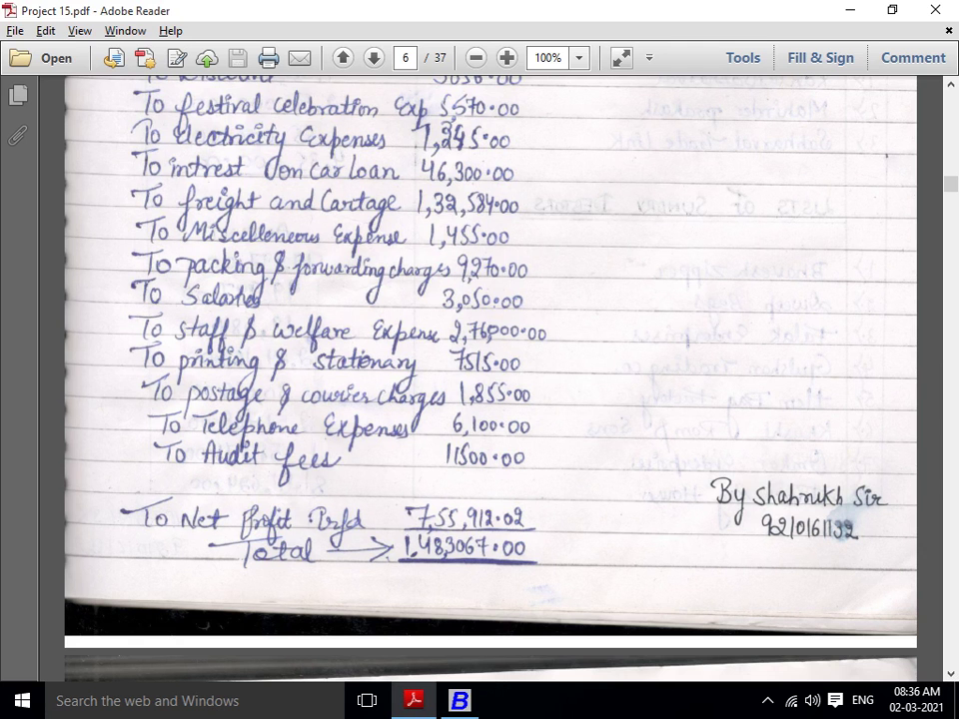
{"action": "key", "text": "alt+Tab"}
{"action": "type", "text": "ELE"}
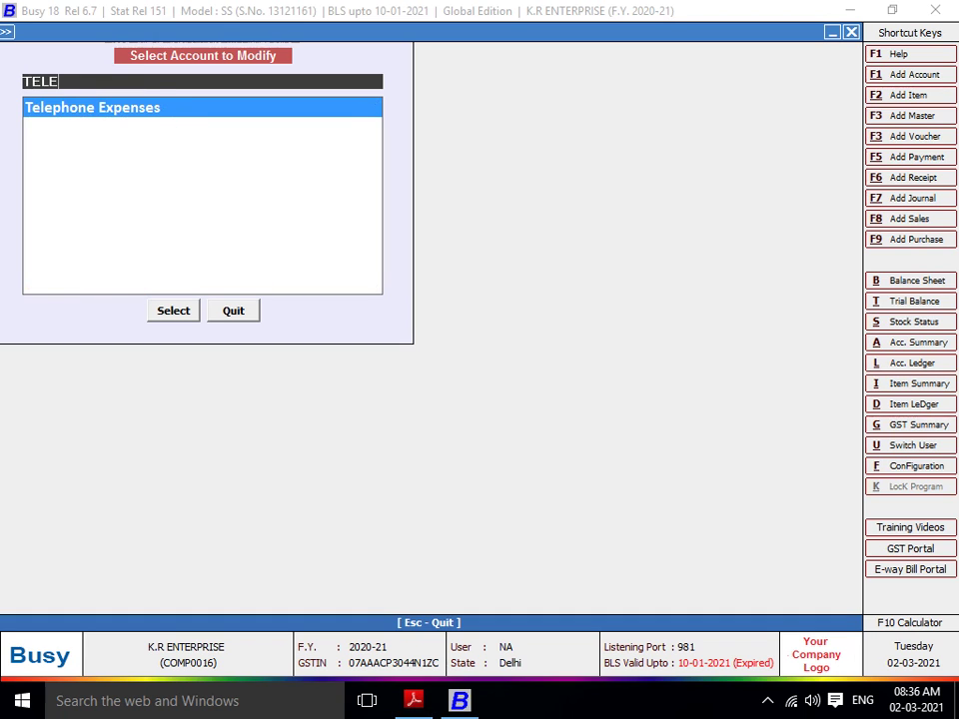
{"action": "key", "text": "Return"}
{"action": "key", "text": "Return"}
{"action": "key", "text": "Return"}
{"action": "key", "text": "Return"}
{"action": "key", "text": "Return"}
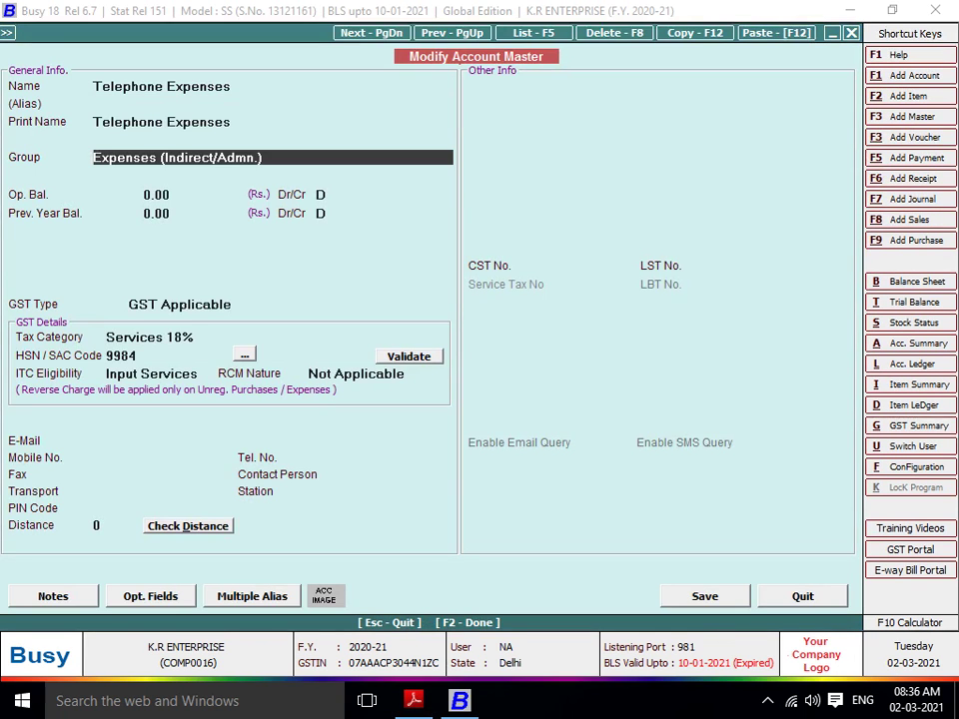
{"action": "key", "text": "Up"}
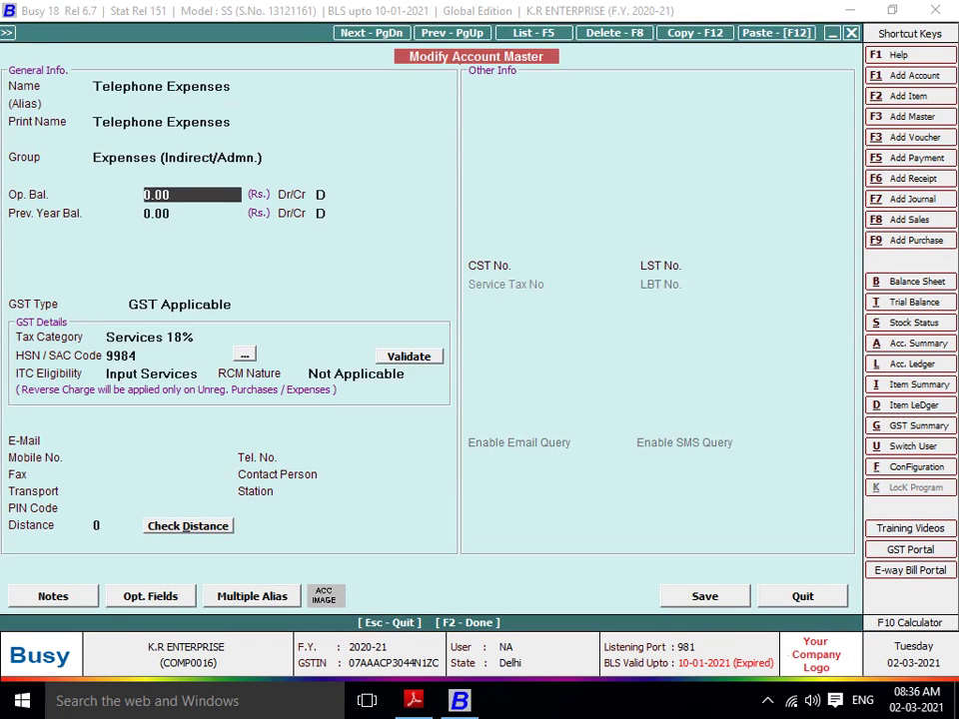
Set the Telephone Expenses opening balance to Rs. 6,100 debit and save the master
{"action": "key", "text": "alt+Tab"}
{"action": "key", "text": "alt+Tab"}
{"action": "type", "text": "6100"}
{"action": "key", "text": "Return"}
{"action": "key", "text": "Return"}
{"action": "key", "text": "Return"}
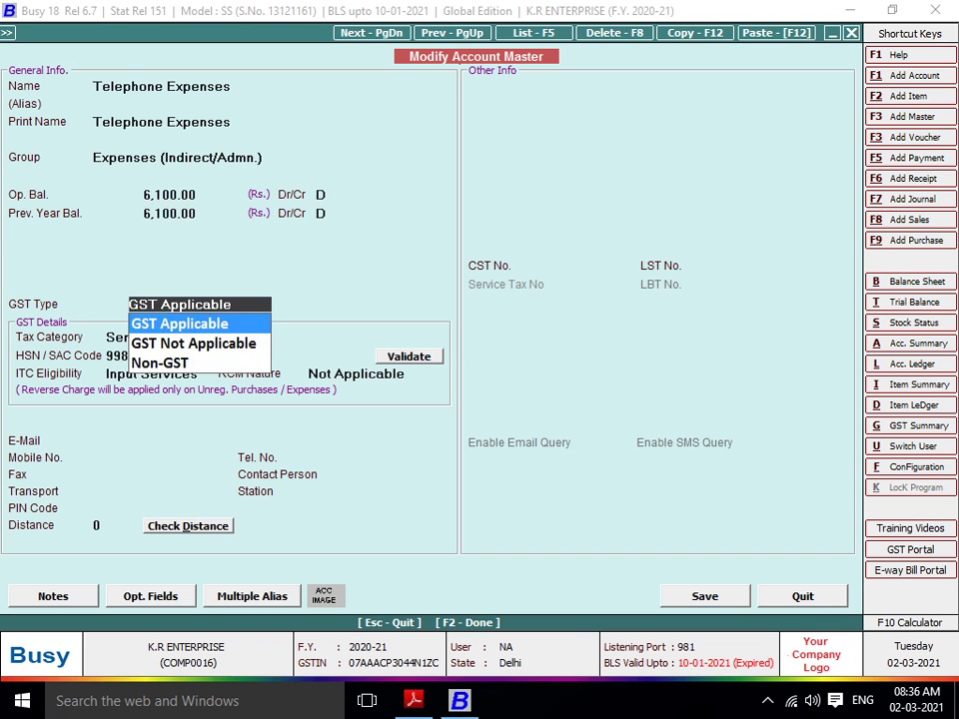
{"action": "key", "text": "F2"}
{"action": "key", "text": "Return"}
Leave account modification and start a new account master named AUDIT FEES, with the same print name
{"action": "key", "text": "alt+Tab"}
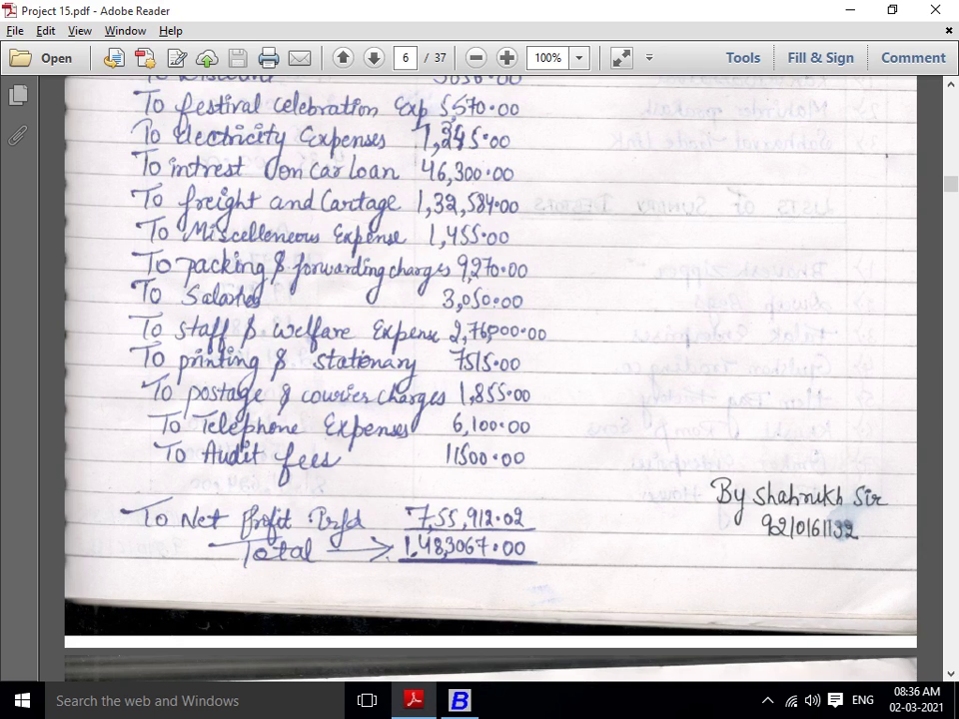
{"action": "key", "text": "alt+Tab"}
{"action": "key", "text": "Escape"}
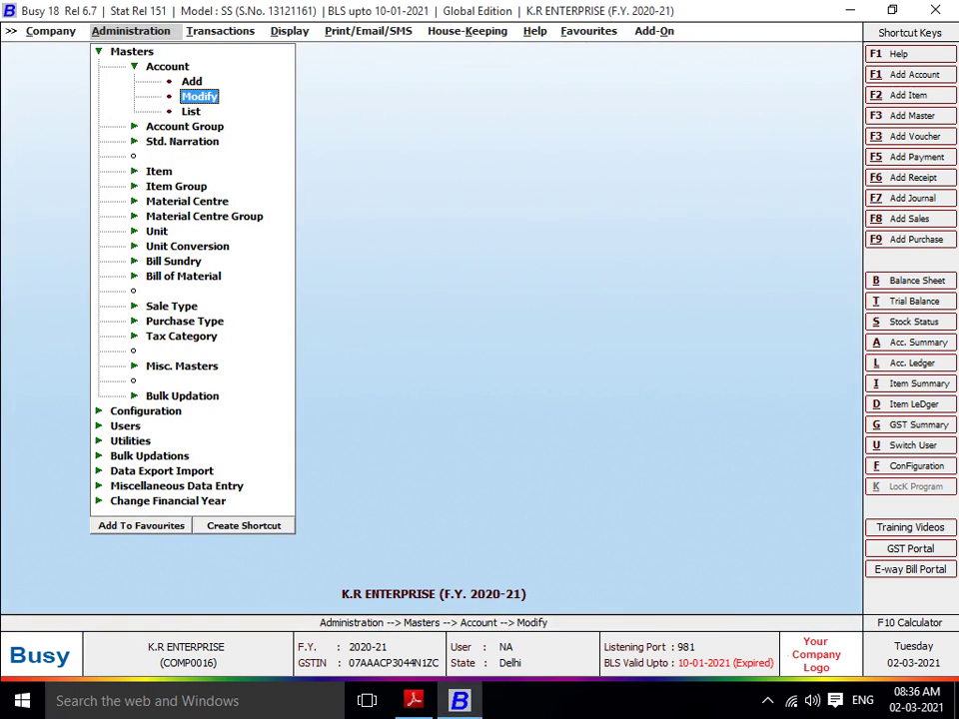
{"action": "key", "text": "Up"}
{"action": "key", "text": "Return"}
{"action": "type", "text": "AY"}
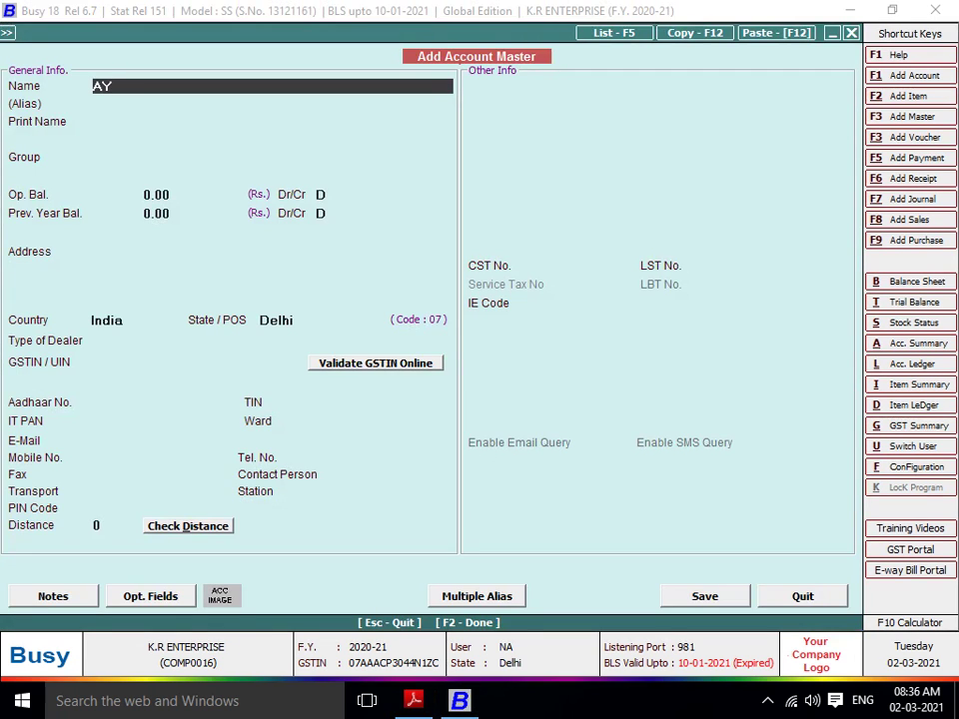
{"action": "key", "text": "BackSpace"}
{"action": "type", "text": "UDIT FEES"}
{"action": "key", "text": "Return"}
{"action": "key", "text": "Return"}
{"action": "key", "text": "Return"}
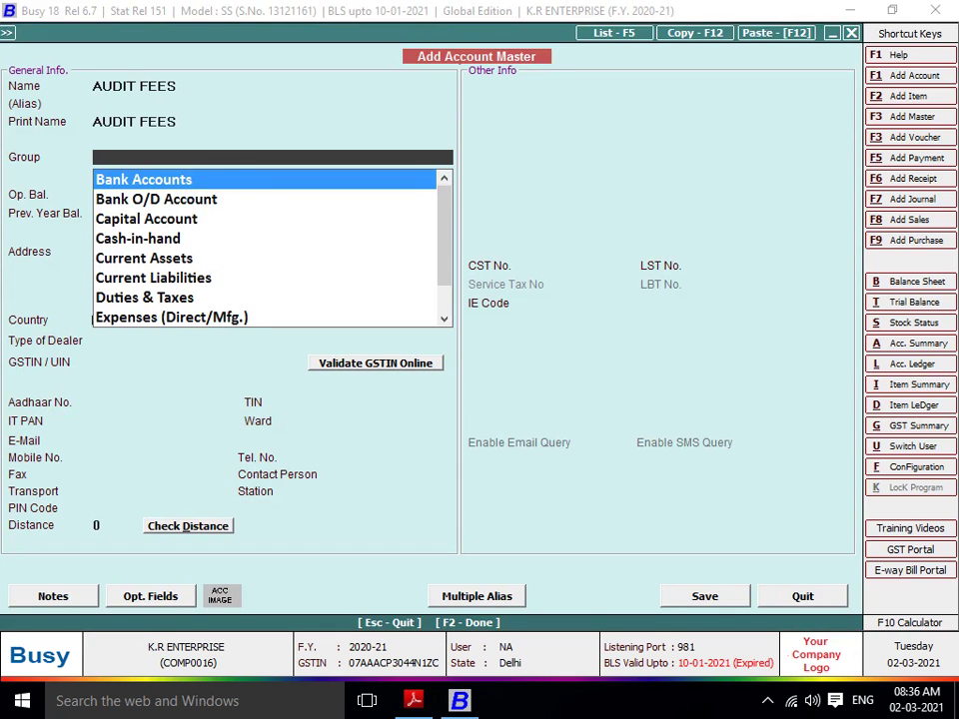
Assign AUDIT FEES to the Expenses (Indirect/Admn.) group with a debit opening balance of Rs. 11,500
{"action": "type", "text": "EX"}
{"action": "key", "text": "Down"}
{"action": "key", "text": "Return"}
{"action": "key", "text": "alt+Tab"}
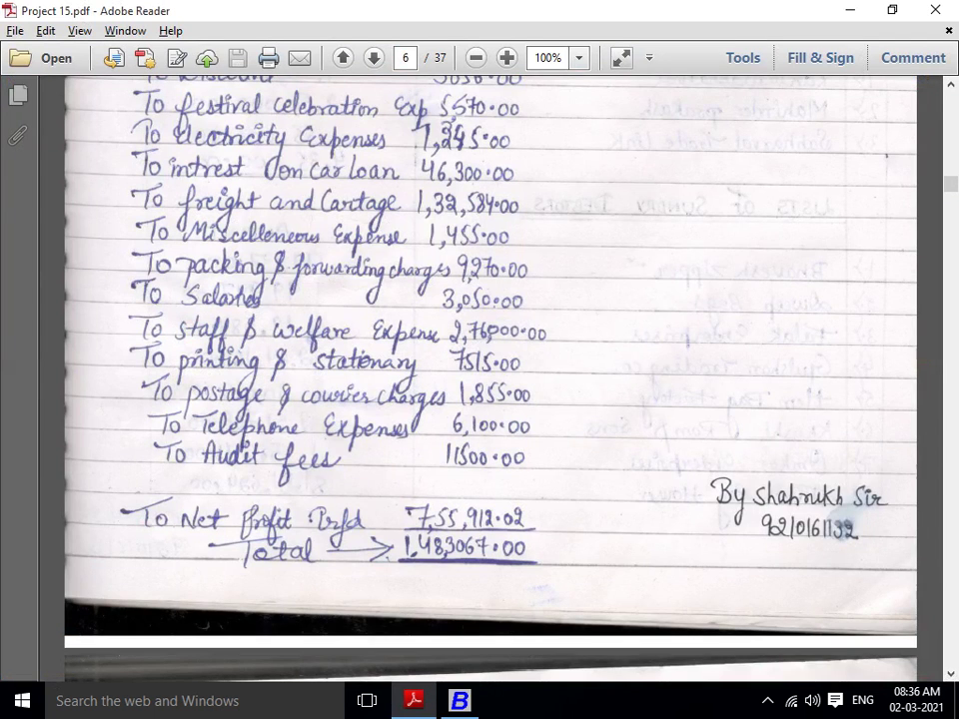
{"action": "key", "text": "alt+Tab"}
{"action": "type", "text": "11500"}
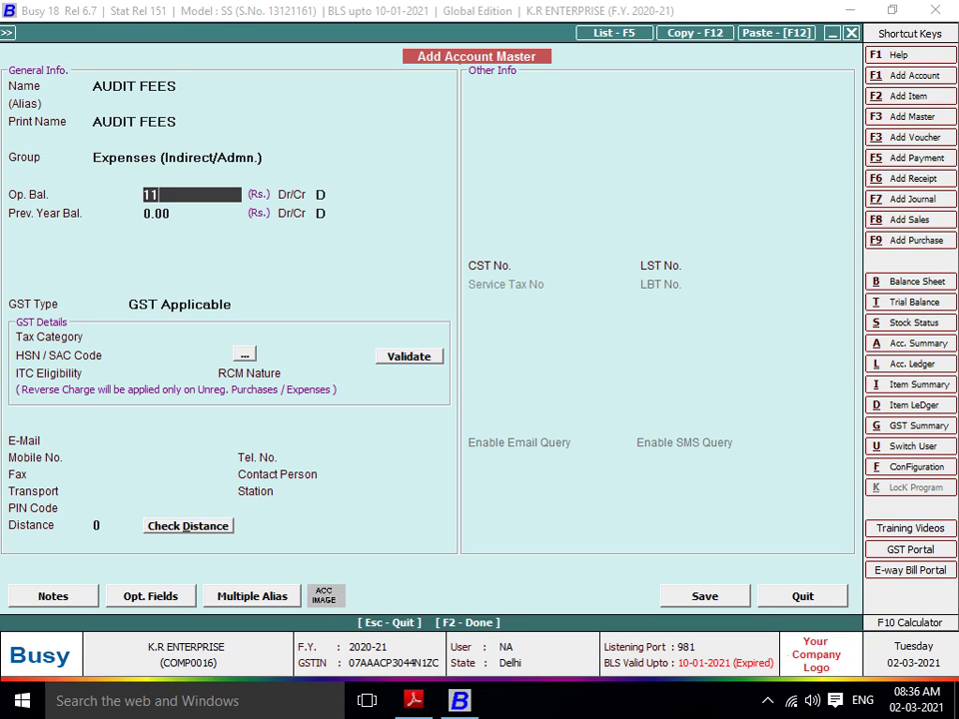
{"action": "key", "text": "Return"}
{"action": "key", "text": "Return"}
{"action": "key", "text": "Return"}
{"action": "key", "text": "Return"}
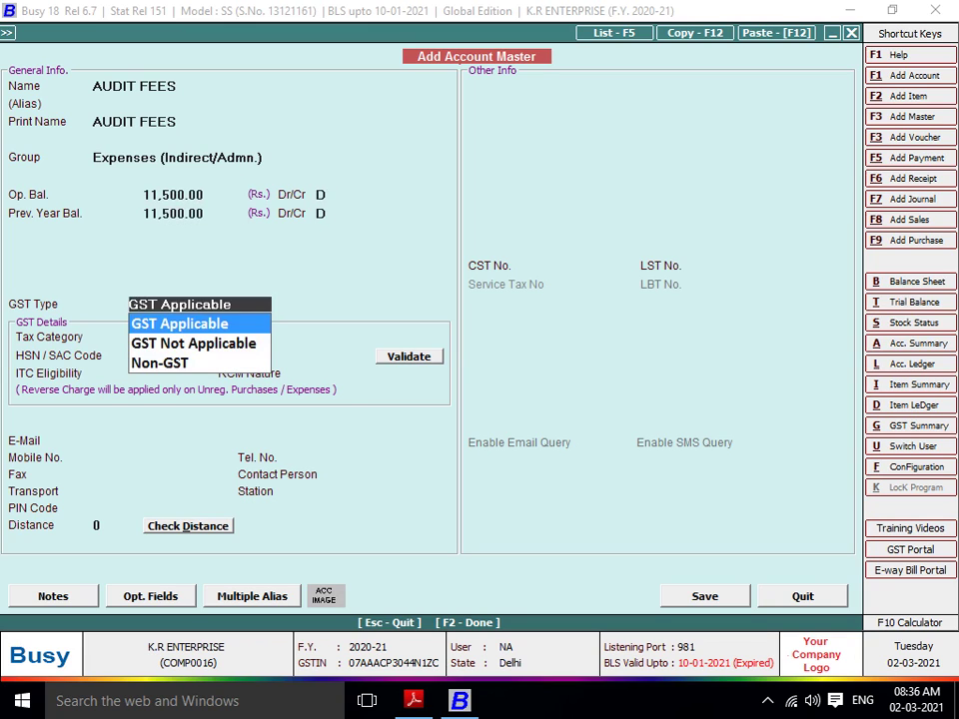
Set the GST type of AUDIT FEES to GST Not Applicable and save the master
{"action": "key", "text": "Return"}
{"action": "key", "text": "Escape"}
{"action": "key", "text": "Down"}
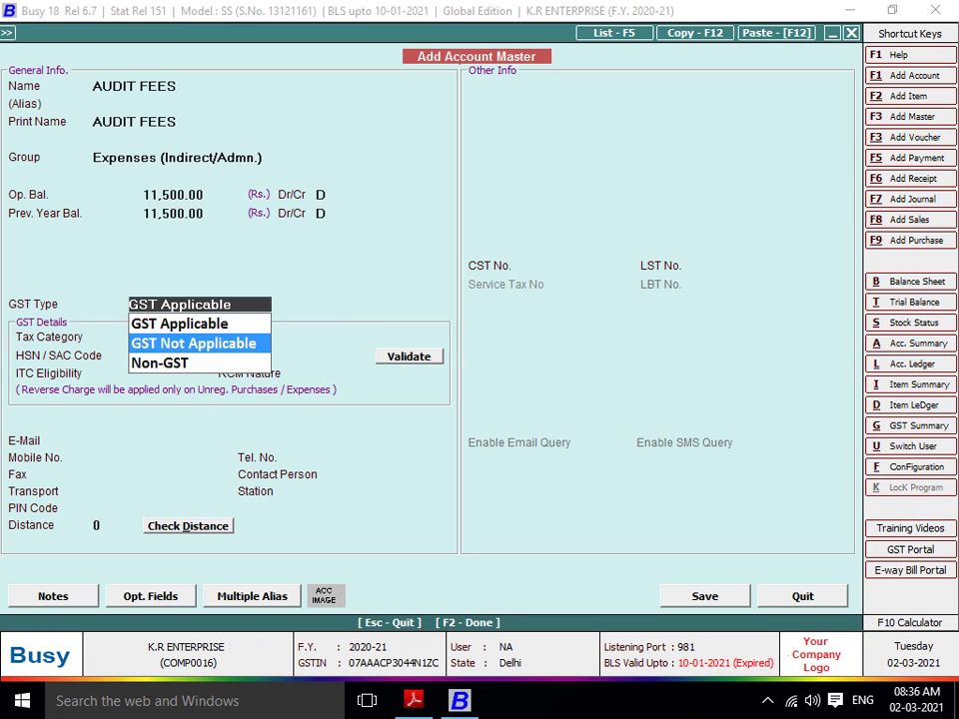
{"action": "key", "text": "Down"}
{"action": "key", "text": "Up"}
{"action": "key", "text": "Return"}
{"action": "key", "text": "F2"}
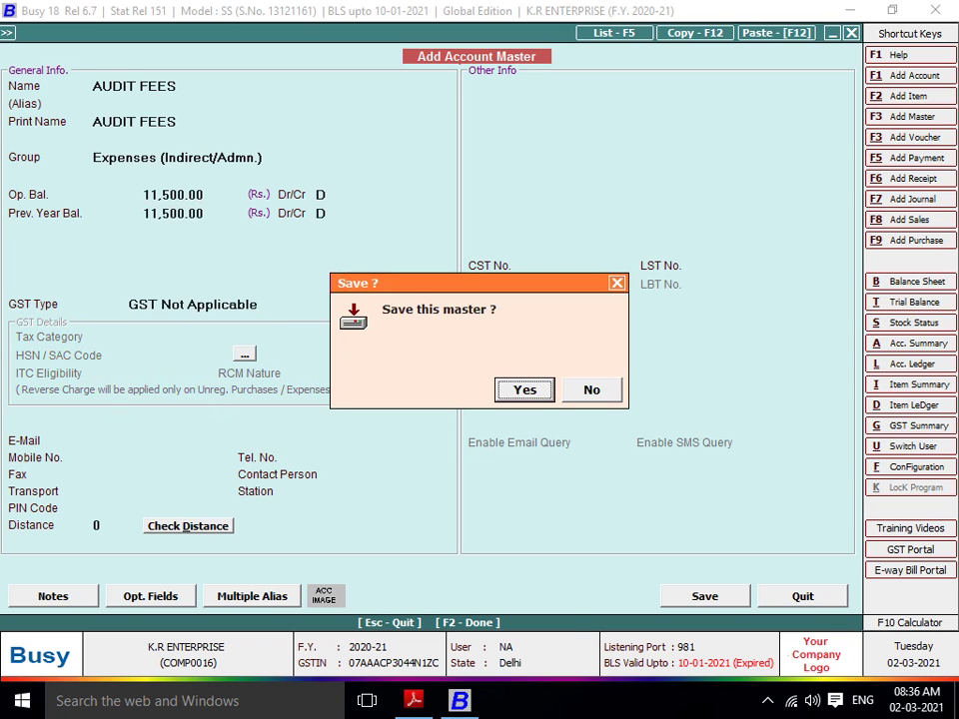
{"action": "key", "text": "Return"}
Consult the income side of the profit and loss page in Project 15.pdf and reopen a blank account master in Busy
{"action": "key", "text": "alt+Tab"}
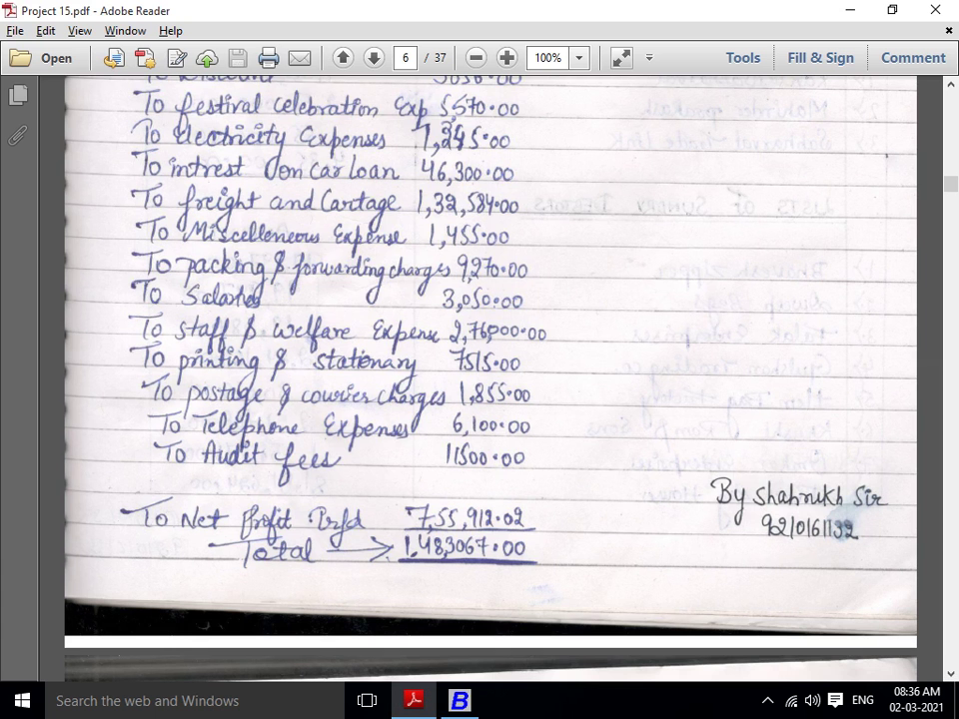
{"action": "scroll", "coordinate": [490, 360], "scroll_direction": "up", "scroll_amount": 10}
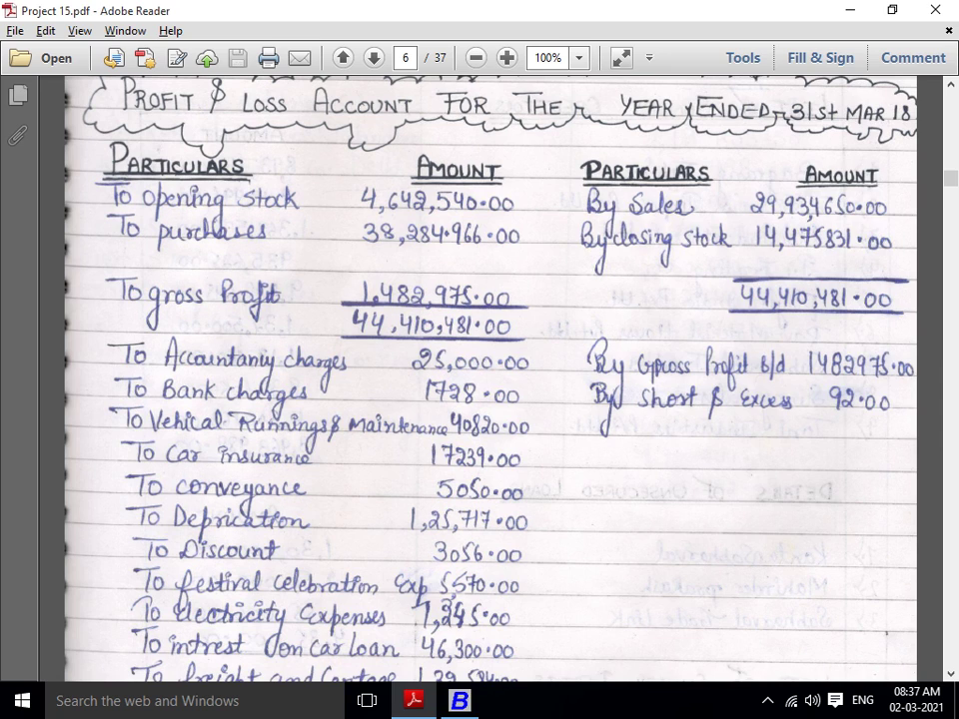
{"action": "key", "text": "alt+Tab"}
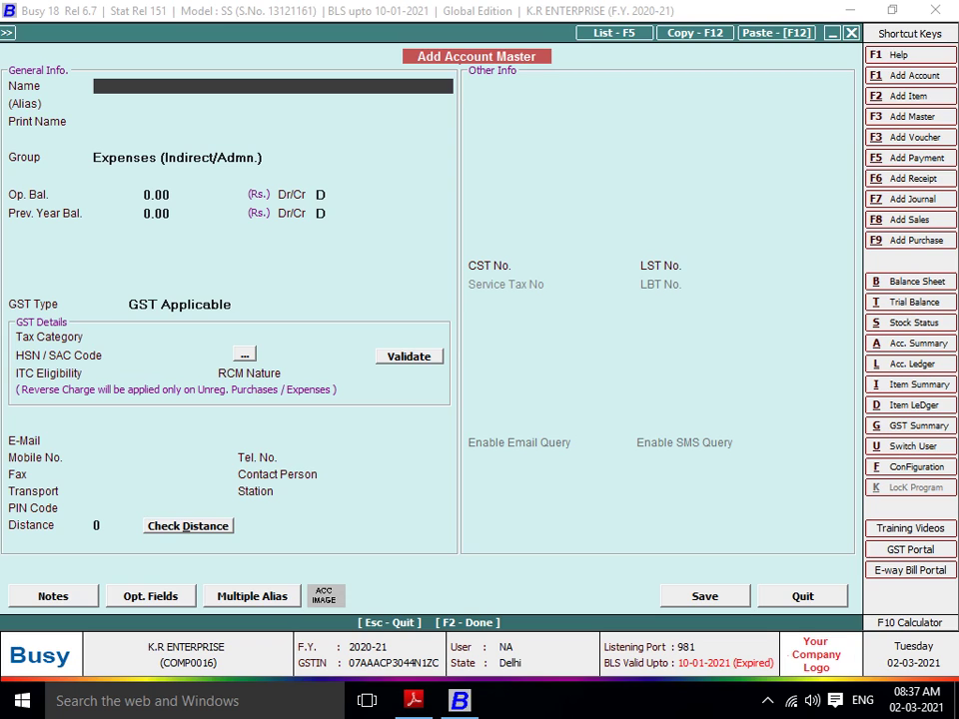
{"action": "key", "text": "Escape"}
{"action": "key", "text": "Return"}
{"action": "key", "text": "Return"}
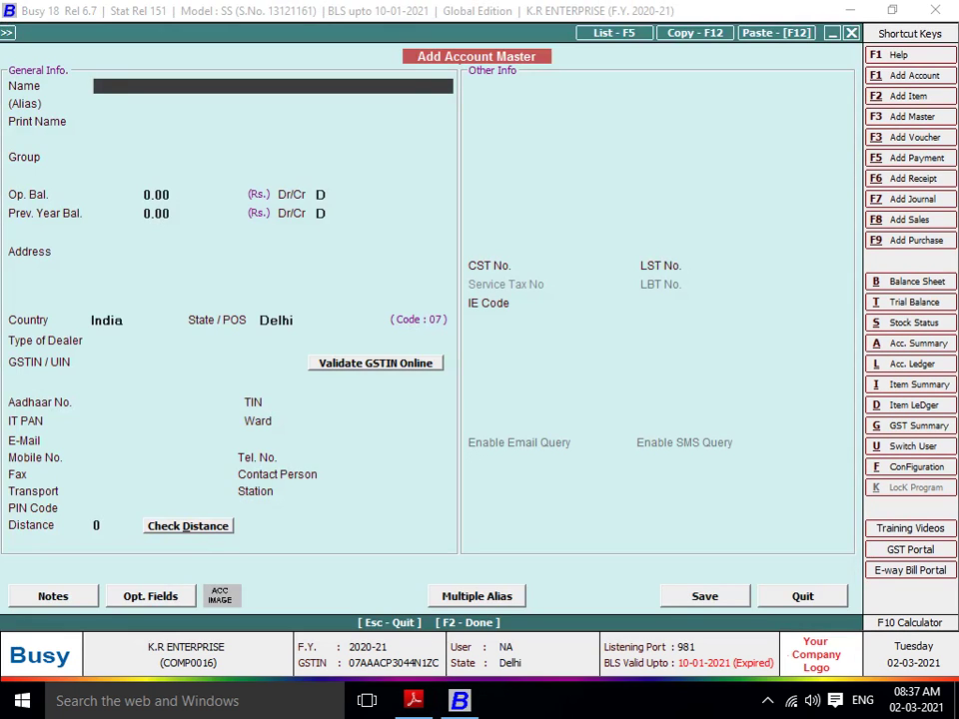
Name the new account SHORT & EXCESS and assign it to the Income (Indirect) group
{"action": "type", "text": "SHORT & EC"}
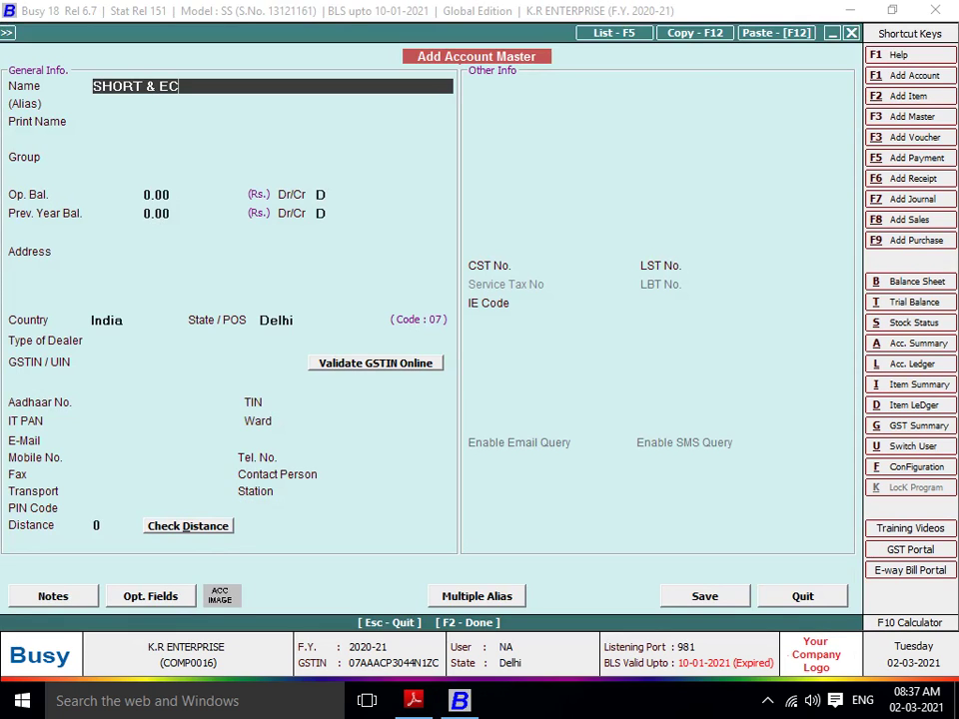
{"action": "key", "text": "alt+Tab"}
{"action": "key", "text": "alt+Tab"}
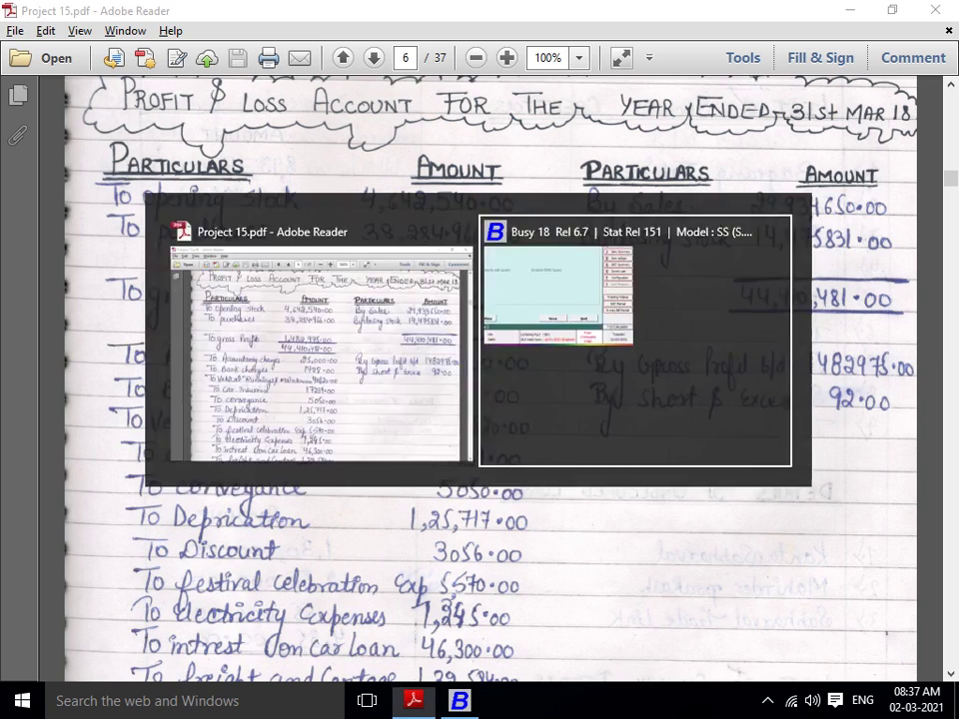
{"action": "key", "text": "BackSpace"}
{"action": "key", "text": "BackSpace"}
{"action": "type", "text": "EXC"}
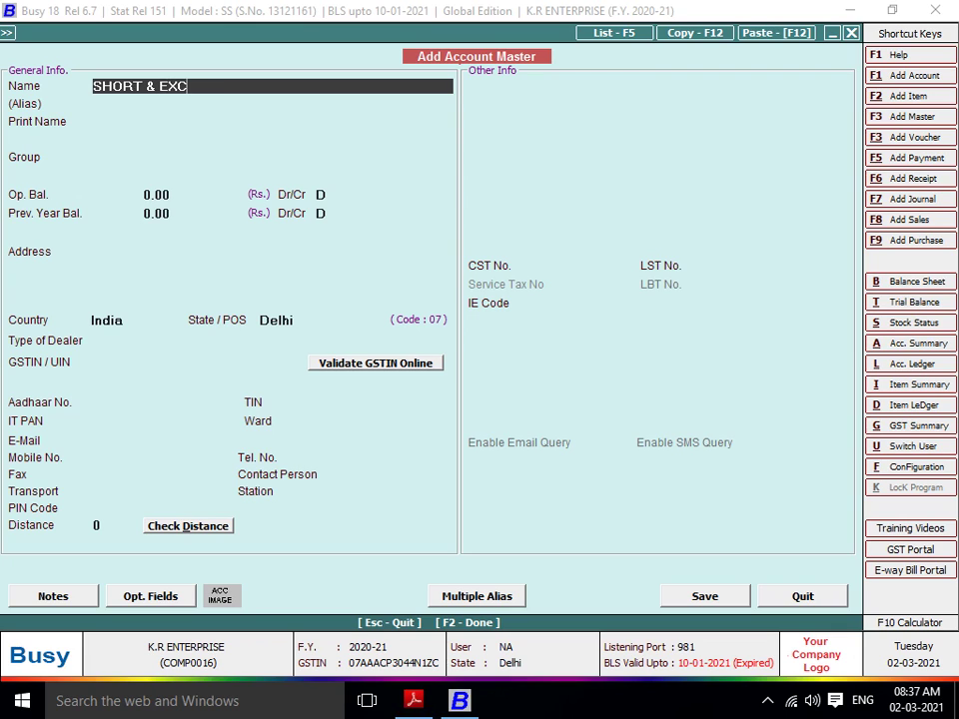
{"action": "type", "text": "ESS"}
{"action": "key", "text": "Return"}
{"action": "key", "text": "Return"}
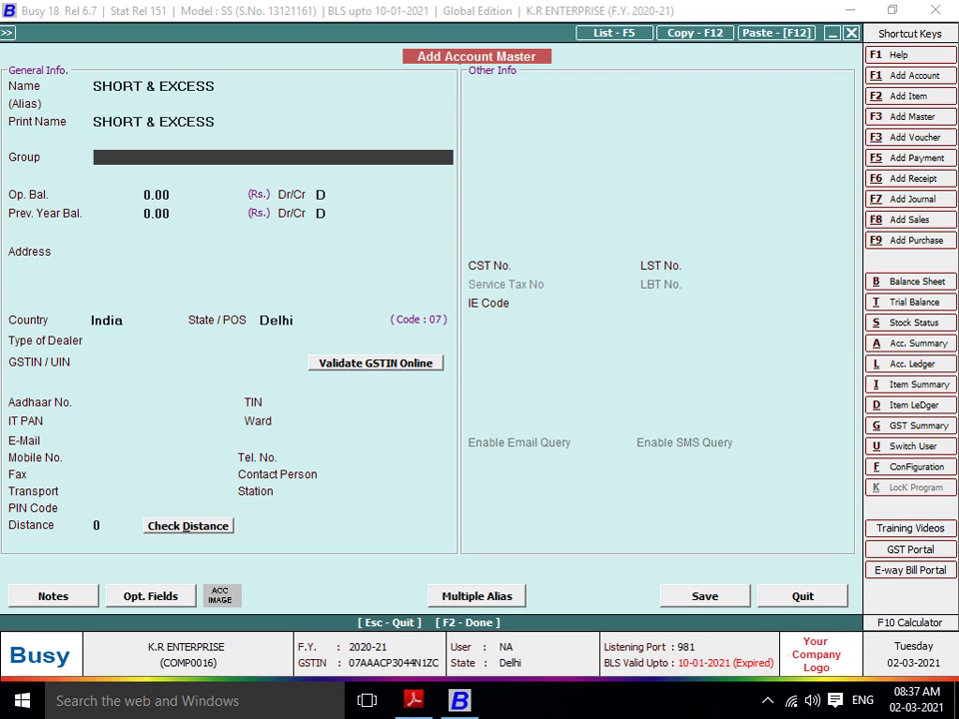
{"action": "type", "text": "IN"}
{"action": "key", "text": "Down"}
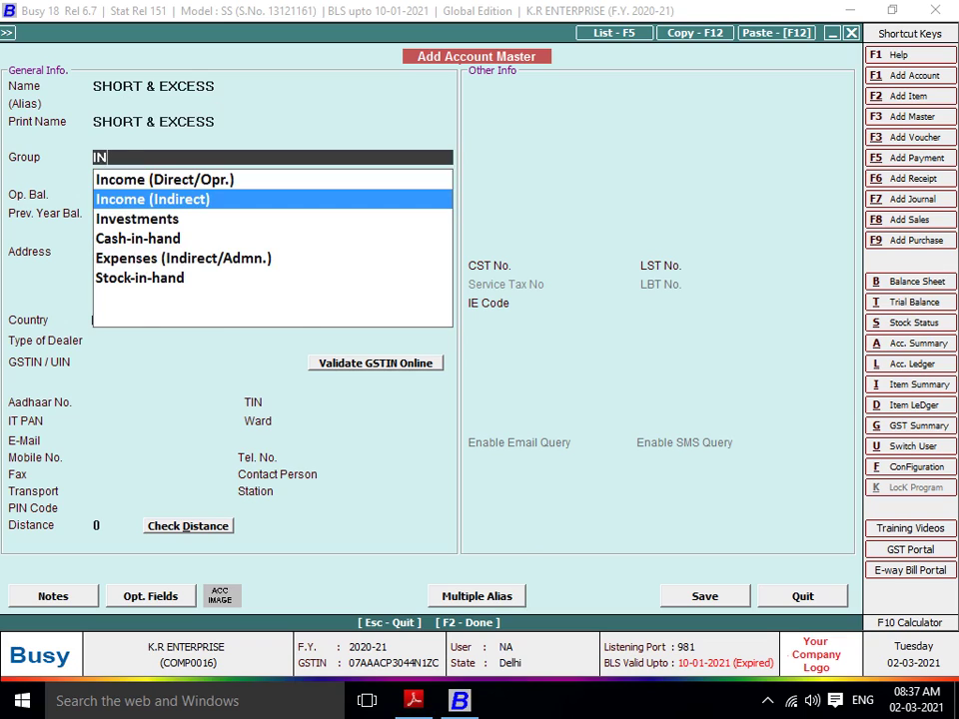
{"action": "key", "text": "Return"}
Set the SHORT & EXCESS opening balance to Rs. 92 credit and save the master
{"action": "type", "text": "92"}
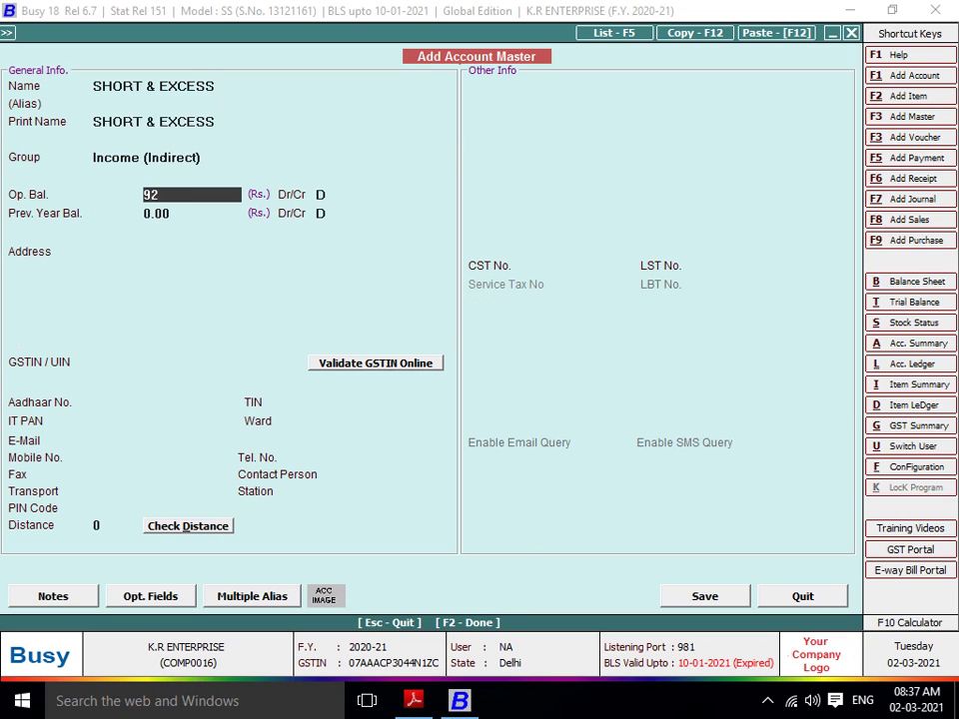
{"action": "key", "text": "Return"}
{"action": "key", "text": "c"}
{"action": "key", "text": "Return"}
{"action": "key", "text": "Return"}
{"action": "key", "text": "Return"}
{"action": "key", "text": "Return"}
{"action": "key", "text": "Return"}
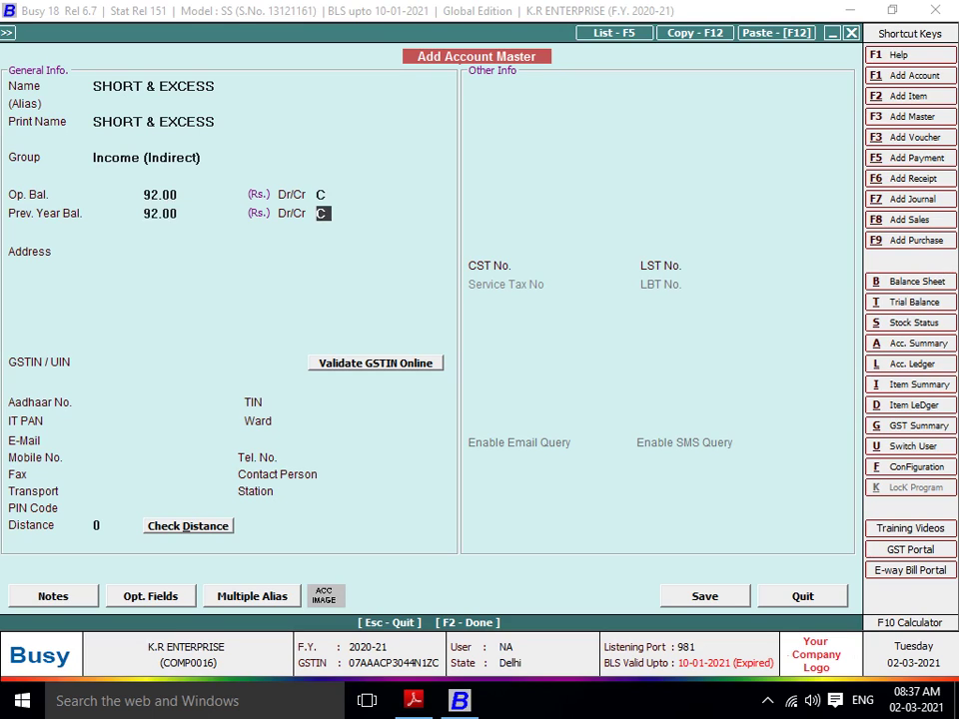
{"action": "key", "text": "Return"}
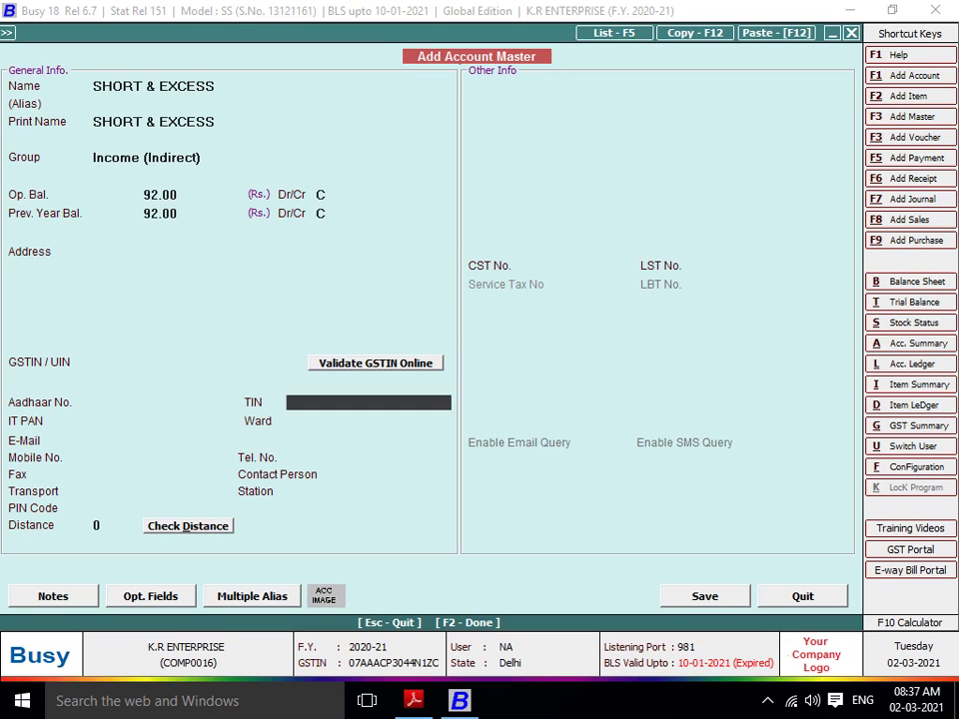
{"action": "key", "text": "F2"}
{"action": "key", "text": "Return"}
Review the income and expense entries of the profit and loss account in Project 15.pdf
{"action": "key", "text": "alt+Tab"}
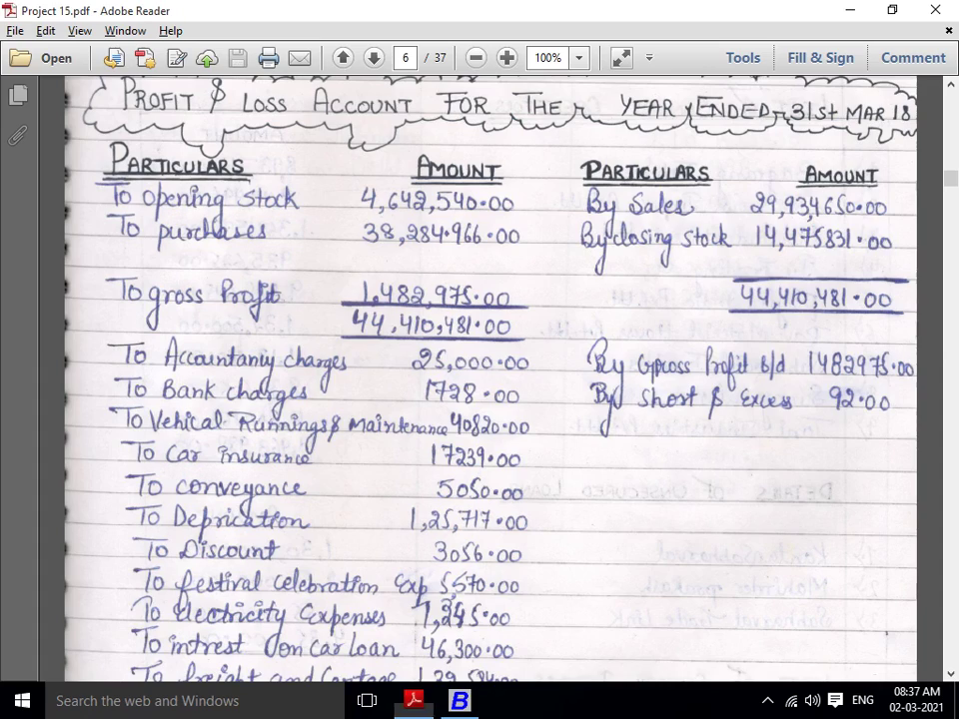
{"action": "scroll", "coordinate": [479, 379], "scroll_direction": "down", "scroll_amount": 3}
{"action": "scroll", "coordinate": [479, 380], "scroll_direction": "down", "scroll_amount": 5}
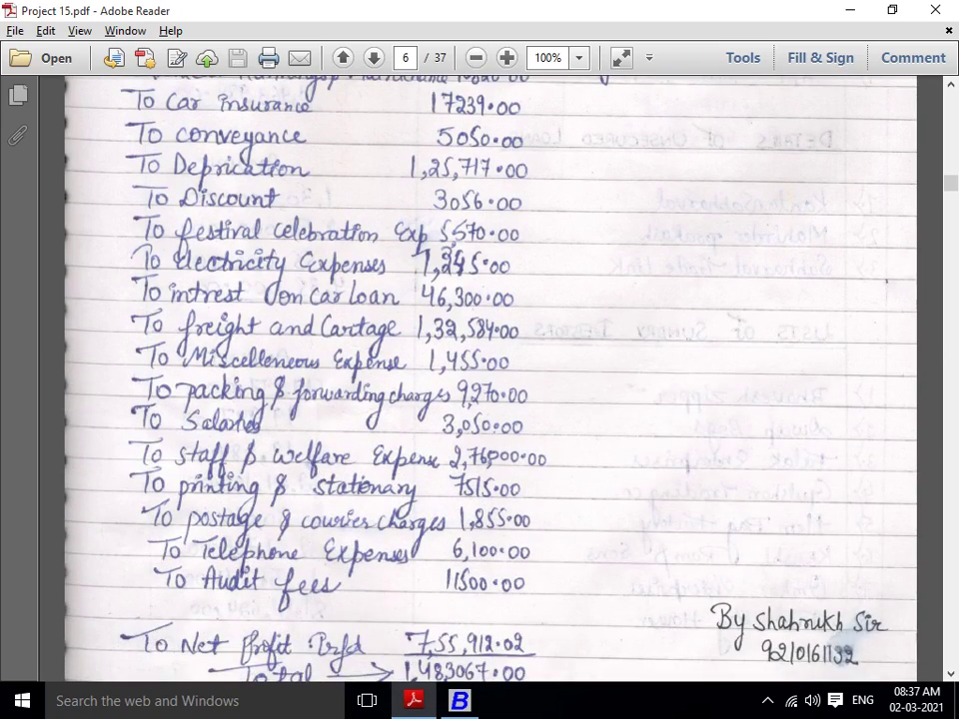
{"action": "scroll", "coordinate": [479, 380], "scroll_direction": "up", "scroll_amount": 5}
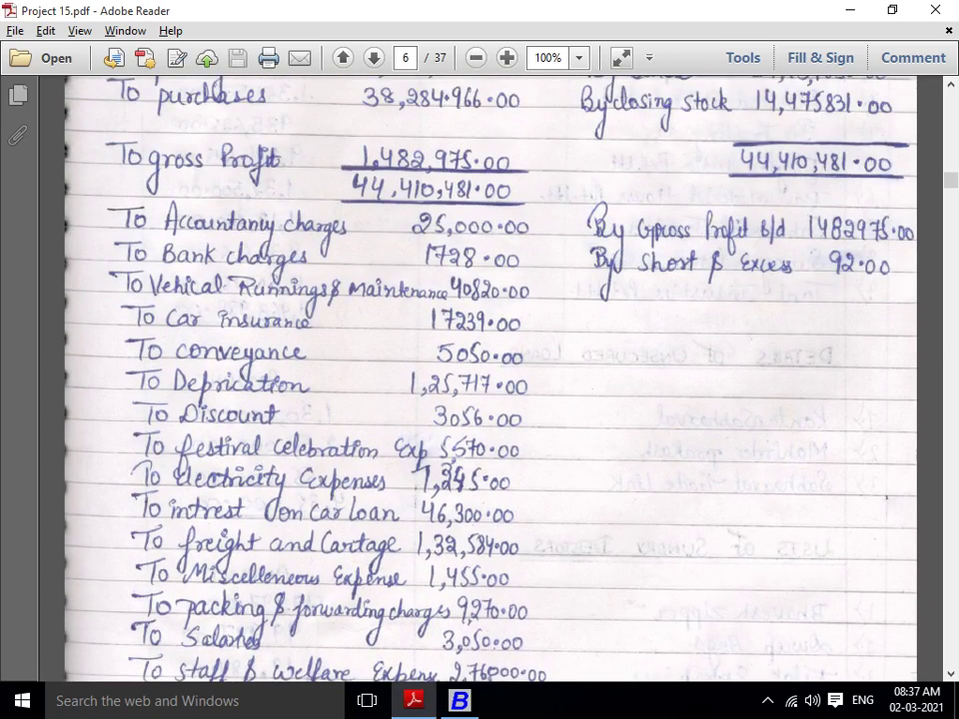
{"action": "scroll", "coordinate": [479, 380], "scroll_direction": "down", "scroll_amount": 12}
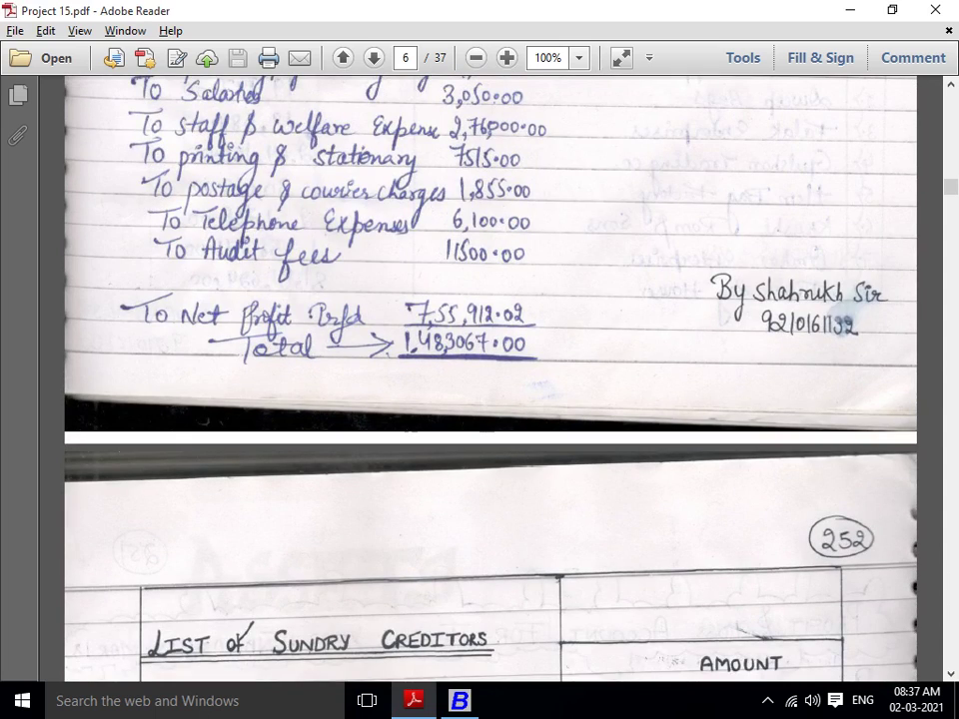
{"action": "scroll", "coordinate": [480, 380], "scroll_direction": "up", "scroll_amount": 9}
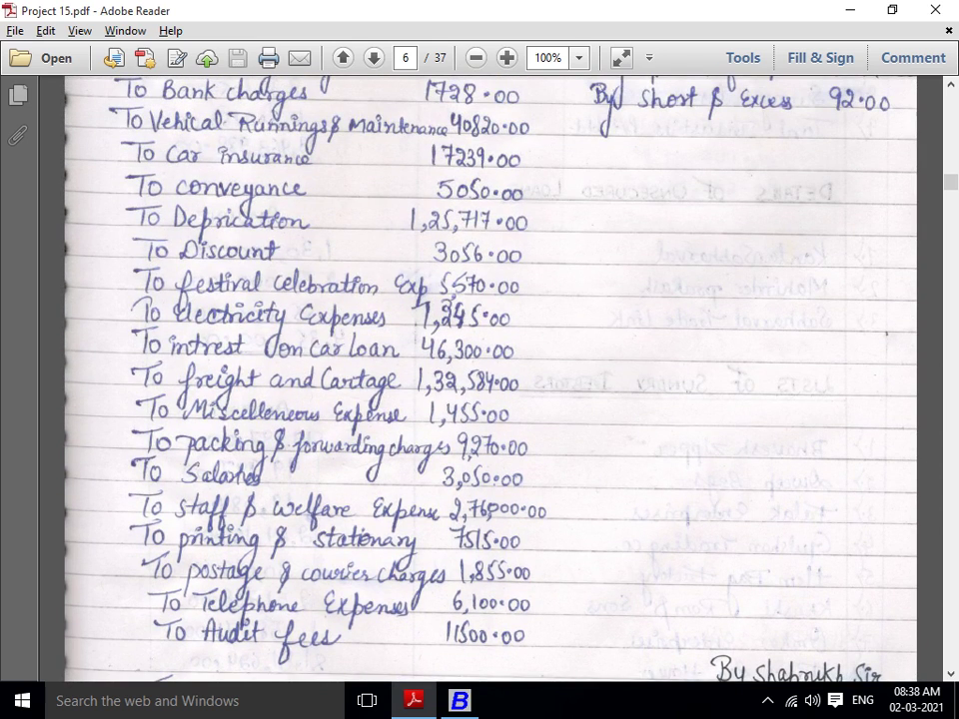
Switch to Busy and display the standard horizontal Balance Sheet for 01-04-2020 with the stock update enabled
{"action": "scroll", "coordinate": [480, 380], "scroll_direction": "down", "scroll_amount": 3}
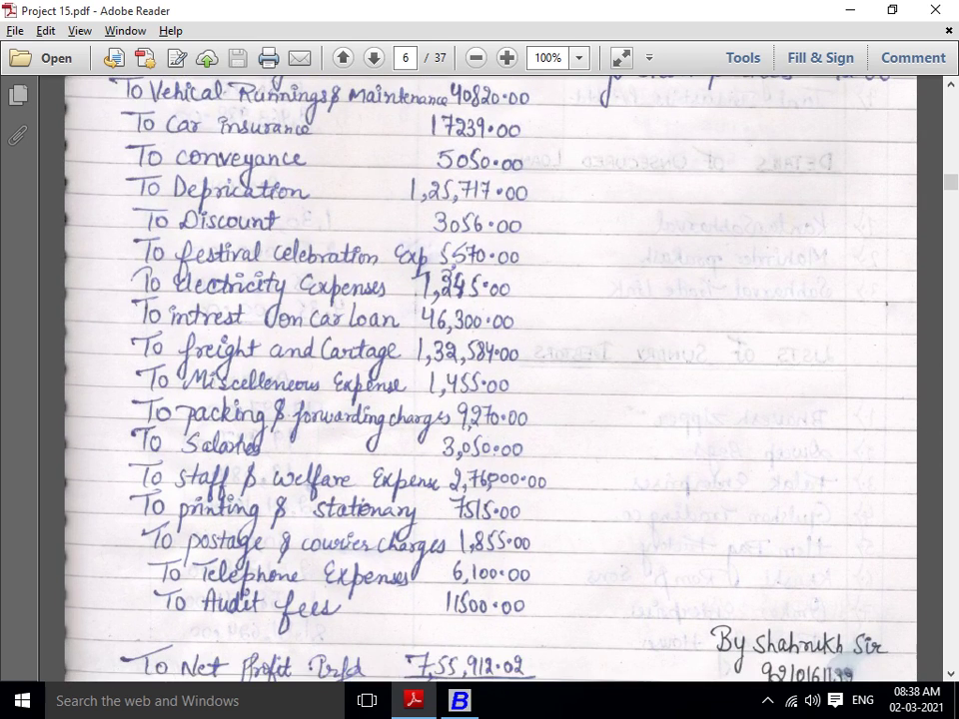
{"action": "key", "text": "alt+Tab"}
{"action": "key", "text": "Escape"}
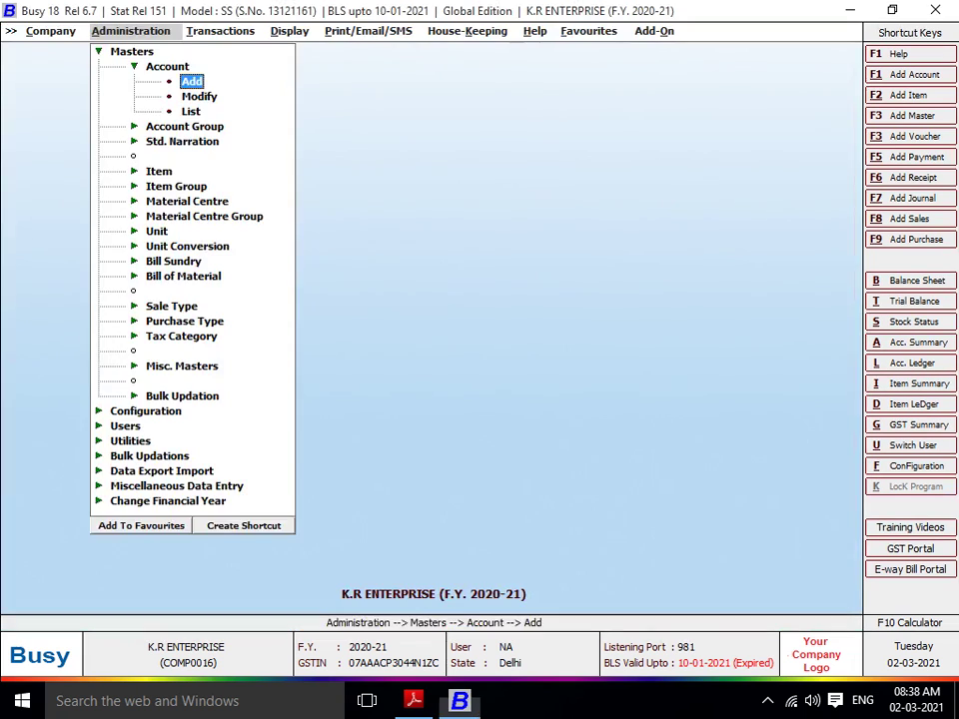
{"action": "key", "text": "Escape"}
{"action": "key", "text": "Right"}
{"action": "key", "text": "Right"}
{"action": "key", "text": "Return"}
{"action": "key", "text": "Return"}
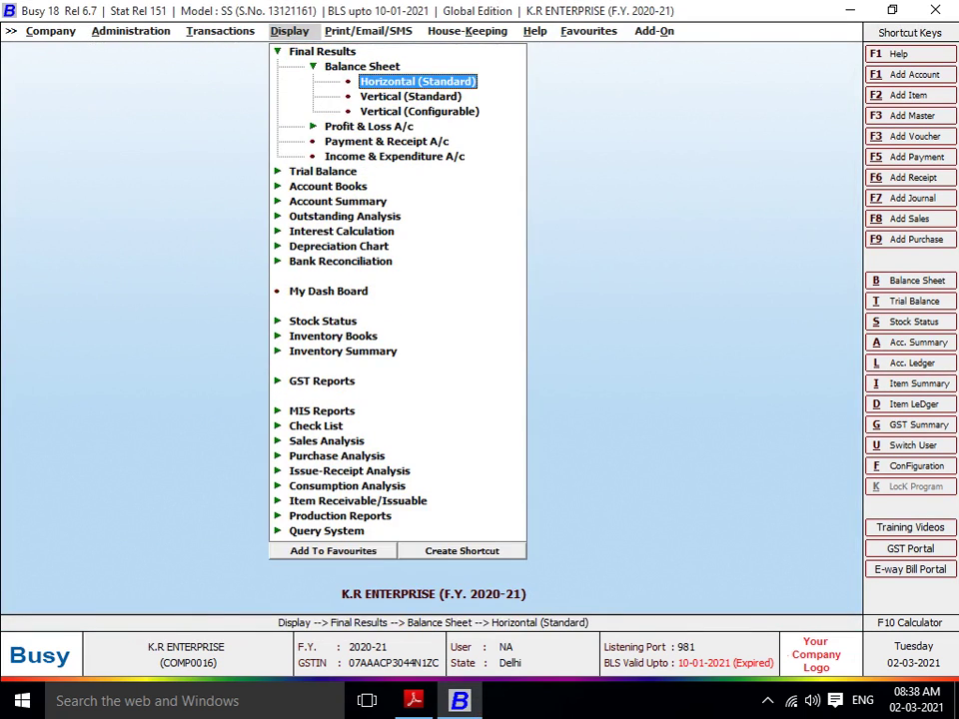
{"action": "key", "text": "Return"}
{"action": "type", "text": "y"}
{"action": "key", "text": "Return"}
{"action": "key", "text": "Return"}
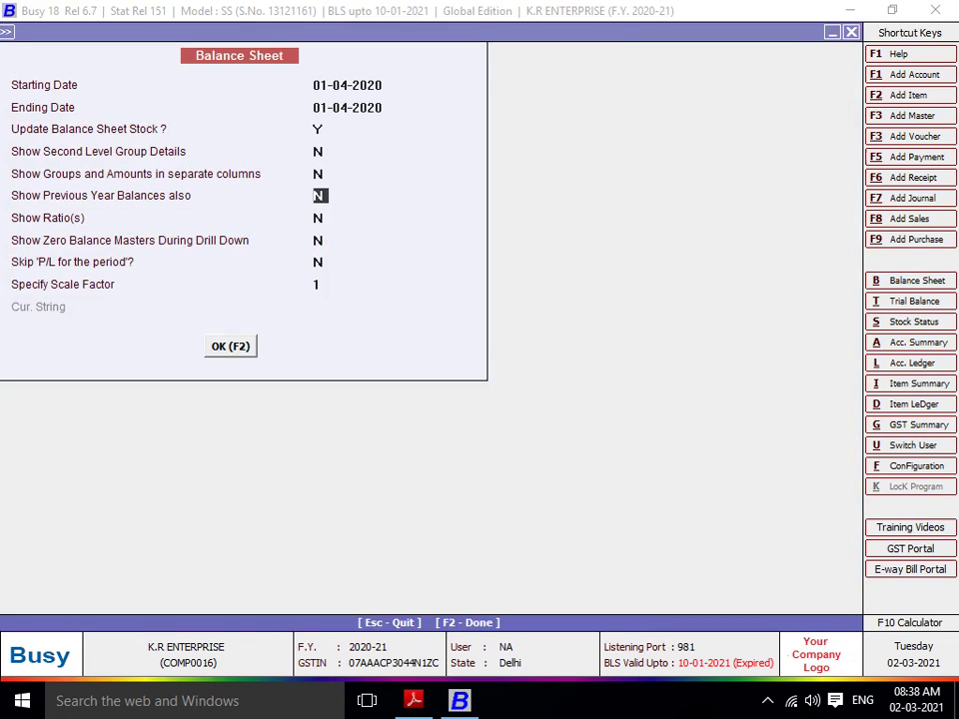
{"action": "key", "text": "F2"}
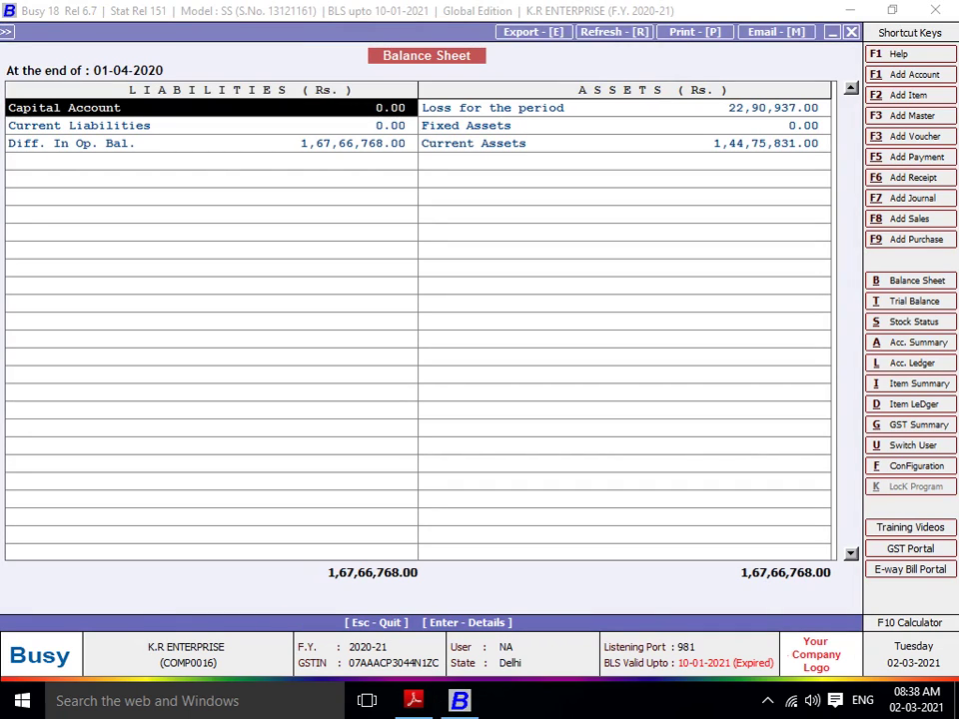
Drill down from Loss for the period in the Balance Sheet to the Profit & Loss A/c
{"action": "key", "text": "Down"}
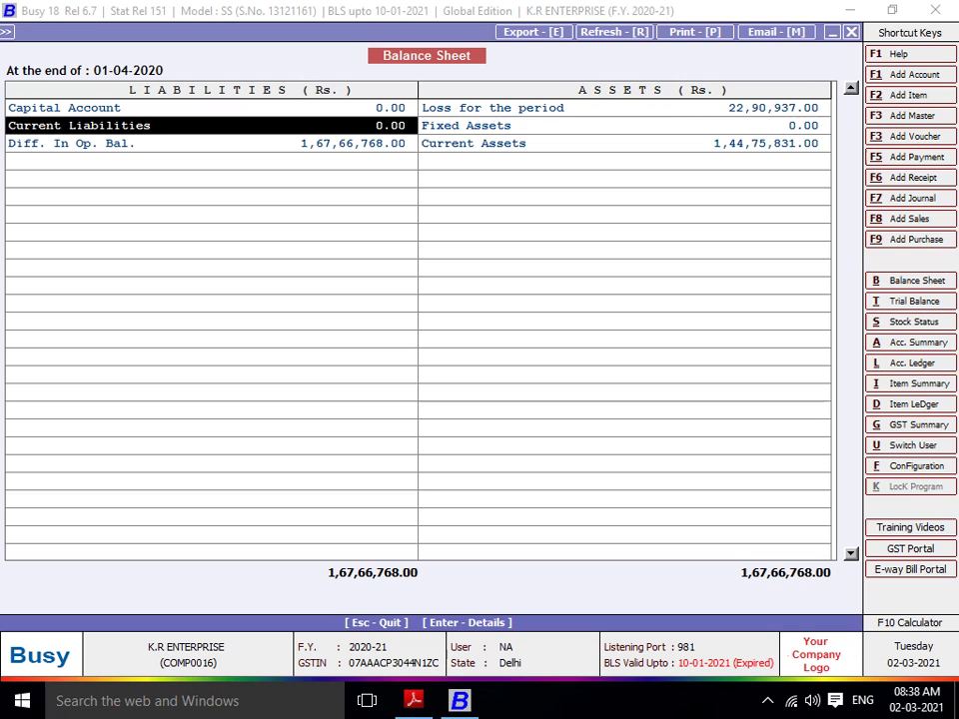
{"action": "key", "text": "Right"}
{"action": "key", "text": "Return"}
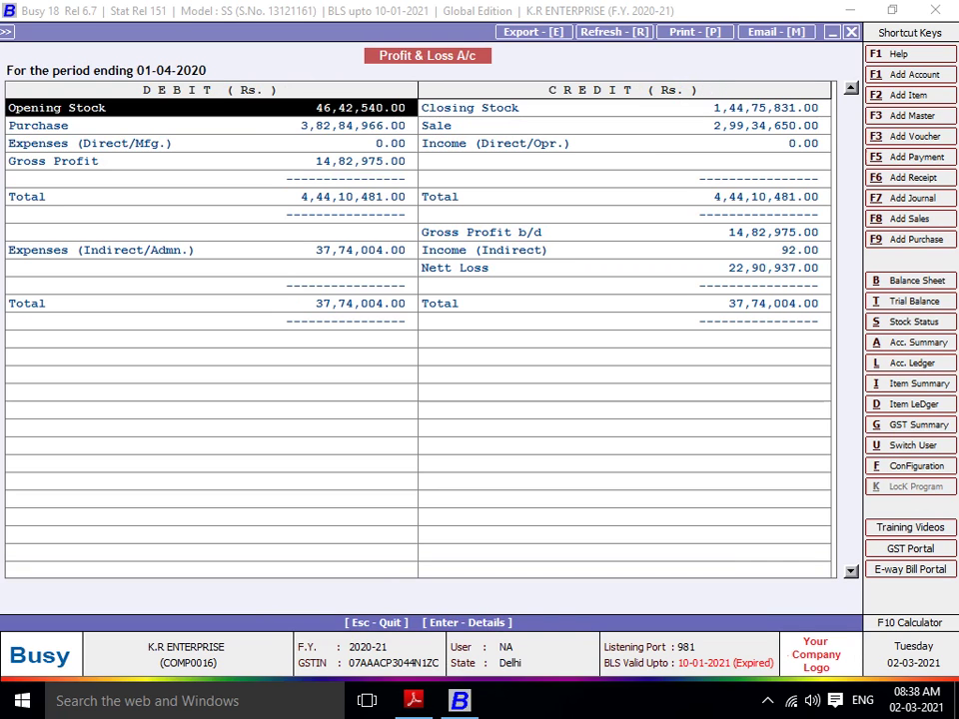
Examine the gross profit, nett loss and indirect expense lines of the Profit & Loss A/c
{"action": "key", "text": "Down"}
{"action": "key", "text": "Down"}
{"action": "key", "text": "Down"}
{"action": "key", "text": "Down"}
{"action": "key", "text": "Down"}
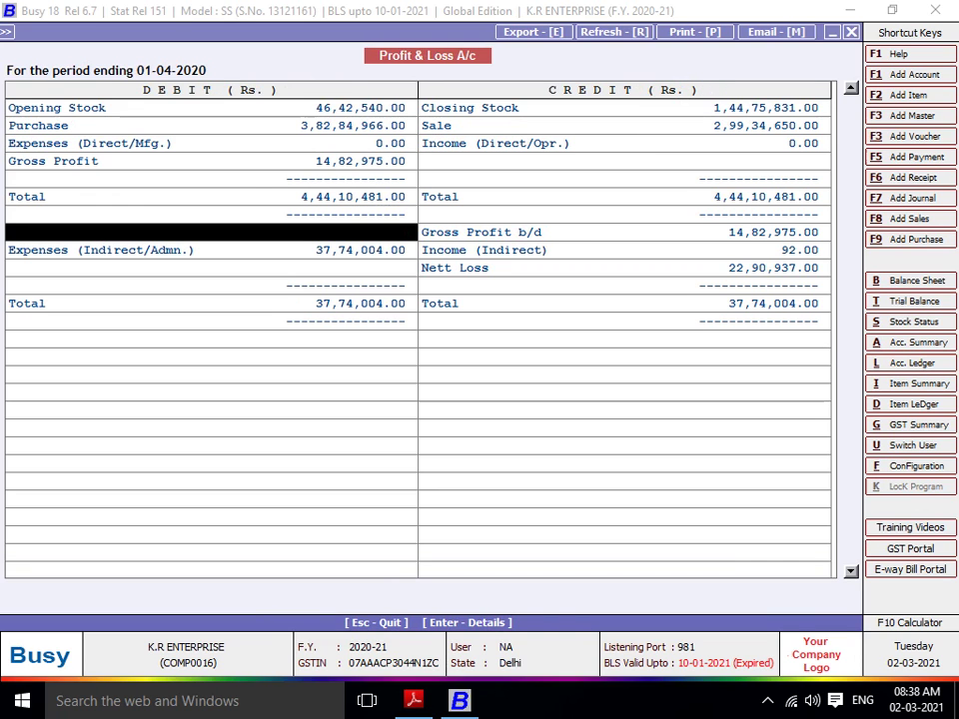
{"action": "key", "text": "Right"}
{"action": "key", "text": "Down"}
{"action": "key", "text": "Down"}
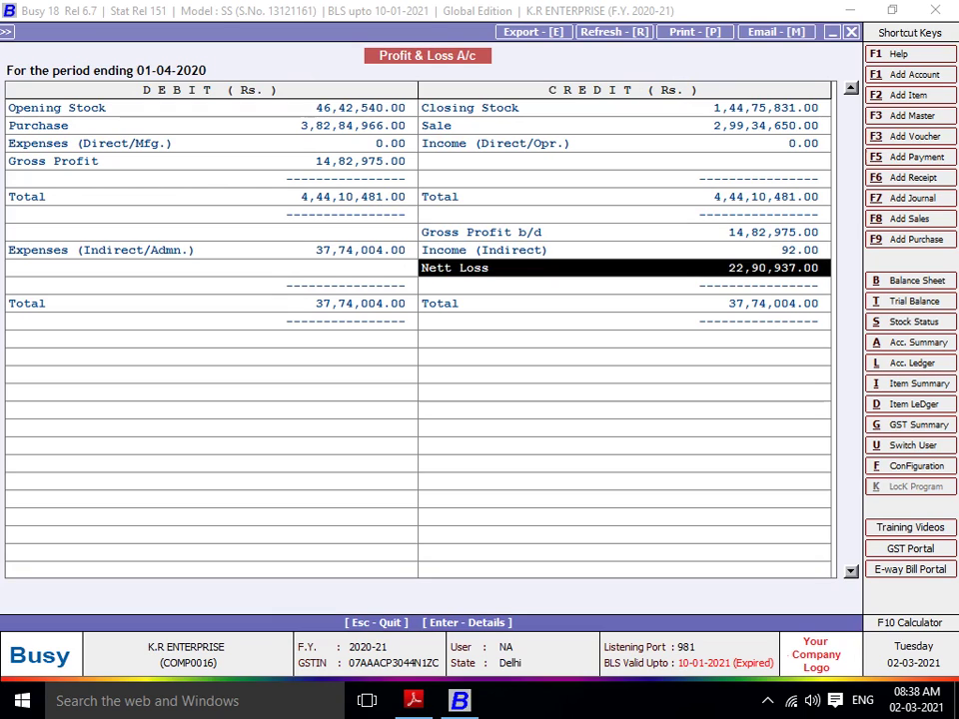
{"action": "key", "text": "Up"}
{"action": "key", "text": "Left"}
{"action": "key", "text": "Down"}
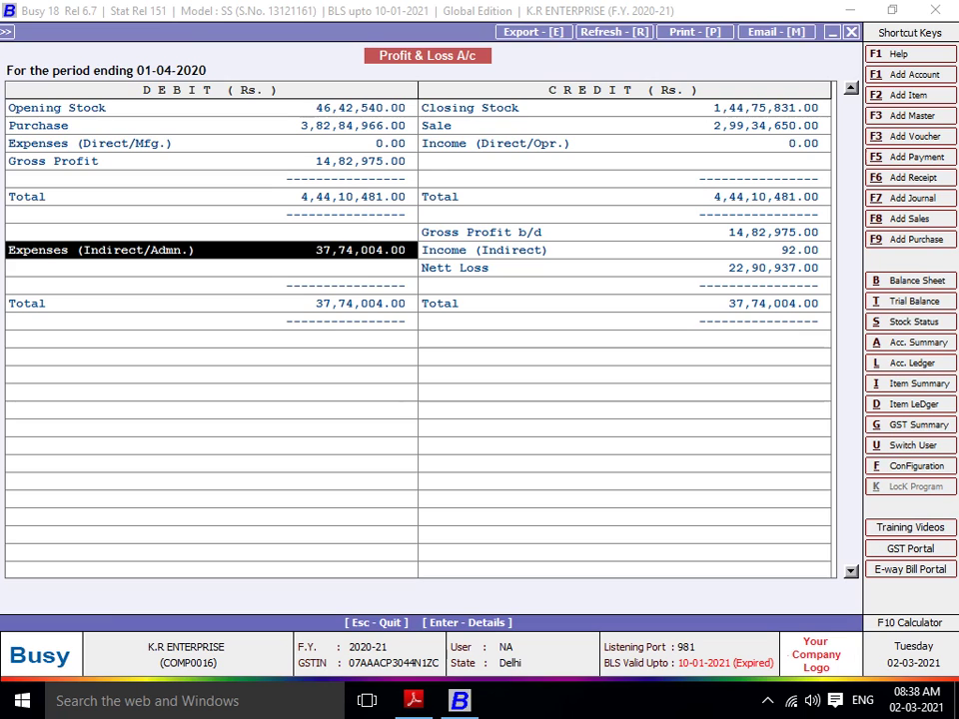
Open the Expenses (Indirect/Admn.) group details and check the account balances down to Salary
{"action": "key", "text": "Return"}
{"action": "key", "text": "Down"}
{"action": "key", "text": "Down"}
{"action": "key", "text": "Down"}
{"action": "key", "text": "Down"}
{"action": "key", "text": "Down"}
{"action": "key", "text": "Down"}
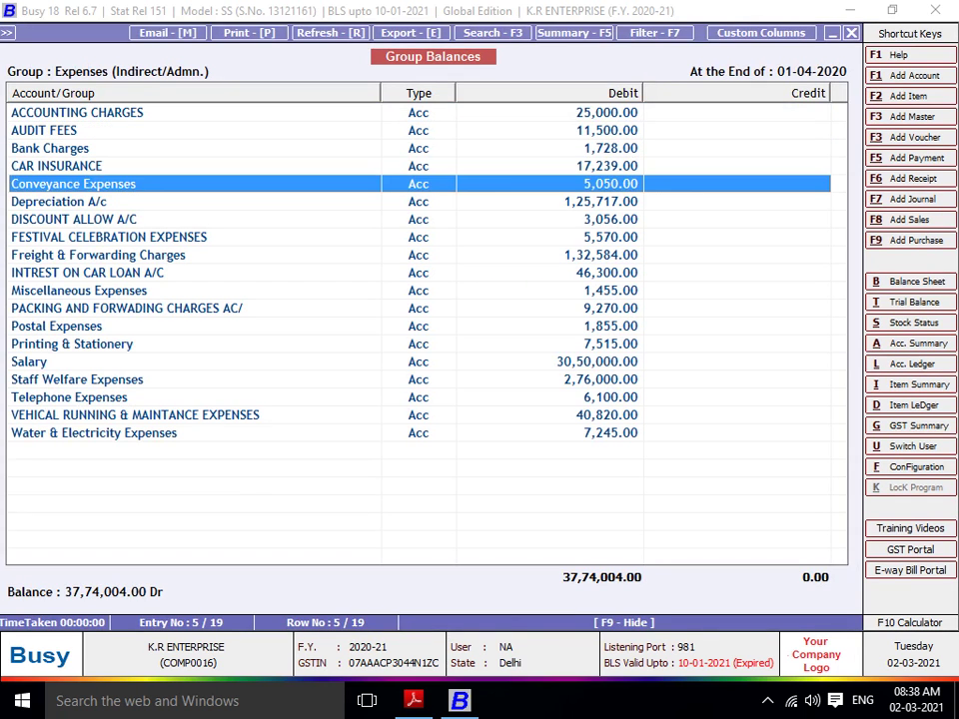
{"action": "key", "text": "Down"}
{"action": "key", "text": "Down"}
{"action": "key", "text": "Down"}
{"action": "key", "text": "Down"}
{"action": "key", "text": "Down"}
{"action": "key", "text": "Down"}
{"action": "key", "text": "Down"}
{"action": "key", "text": "Down"}
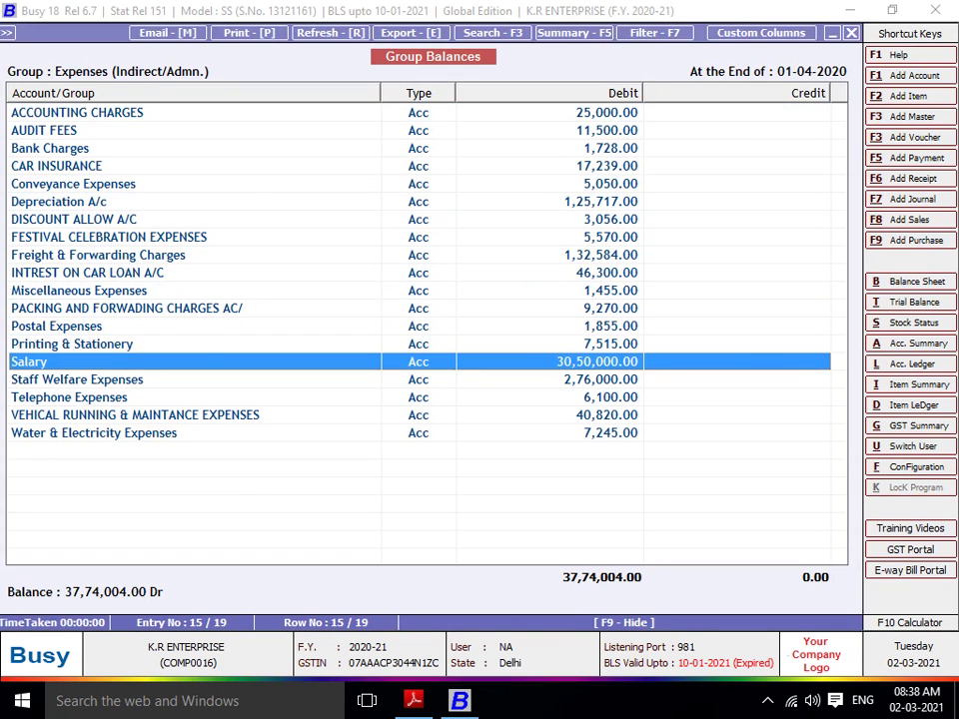
View the Salary account's monthly summary and return to the group balances
{"action": "key", "text": "Return"}
{"action": "key", "text": "Return"}
{"action": "key", "text": "Escape"}
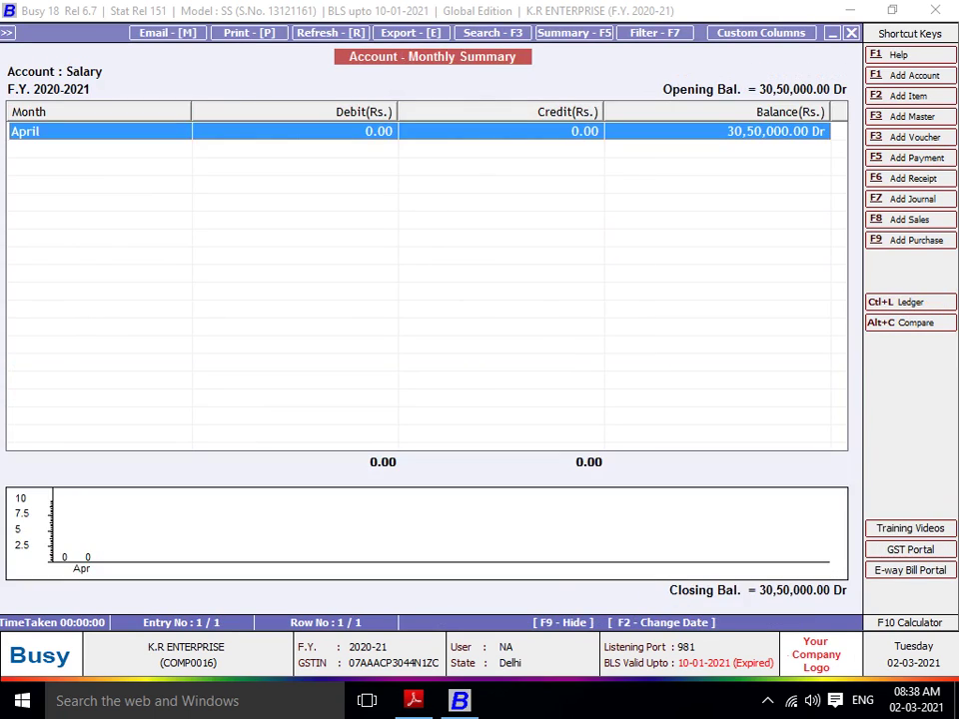
{"action": "key", "text": "Escape"}
In File Explorer, open the Balance Sheet KR ENTERPRISES folder on drive E: and view its first image
{"action": "key", "text": "alt+Tab"}
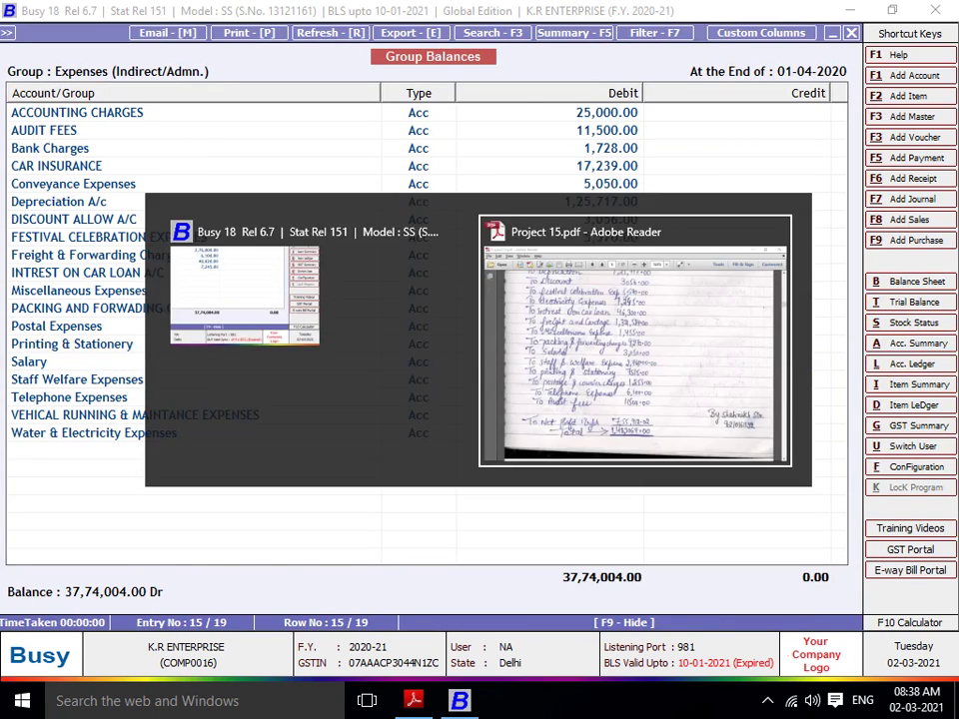
{"action": "key", "text": "super+d"}
{"action": "key", "text": "super+e"}
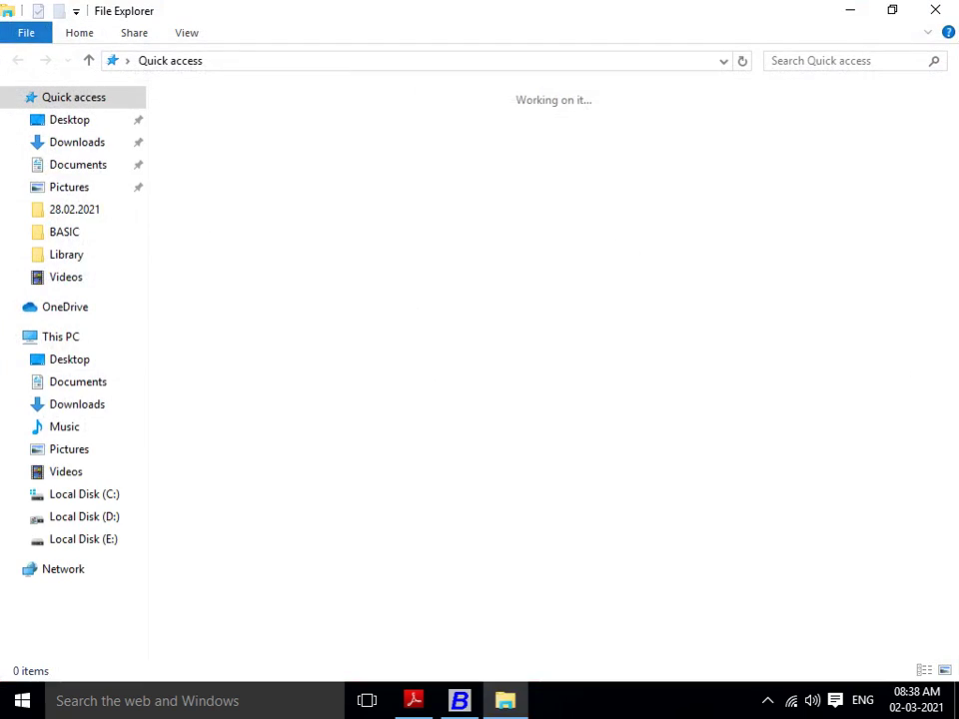
{"action": "left_click", "coordinate": [84, 539]}
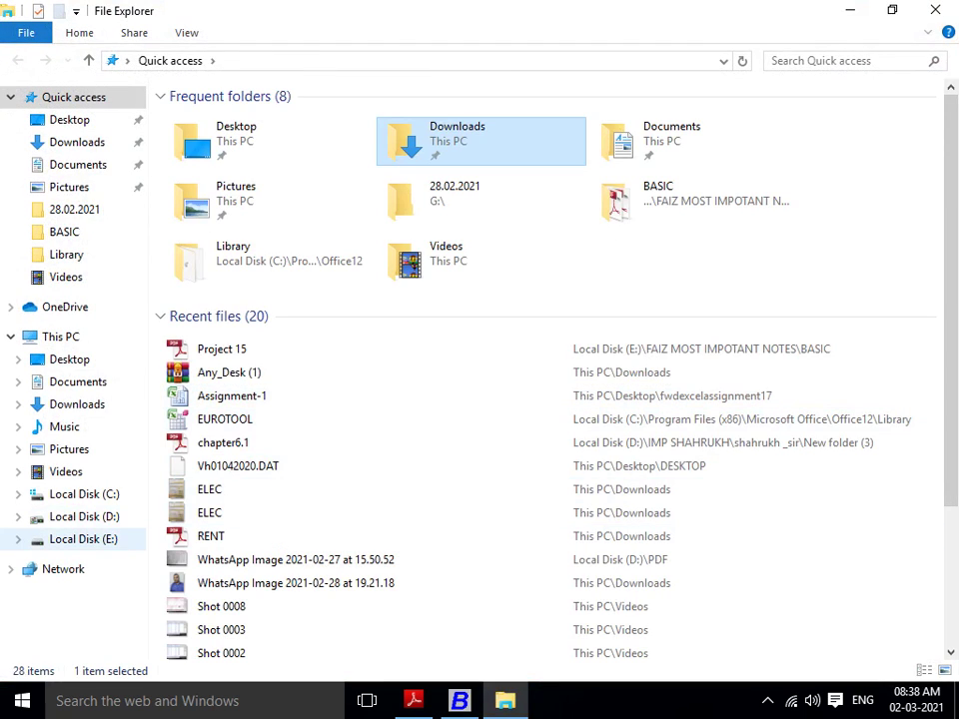
{"action": "double_click", "coordinate": [250, 176]}
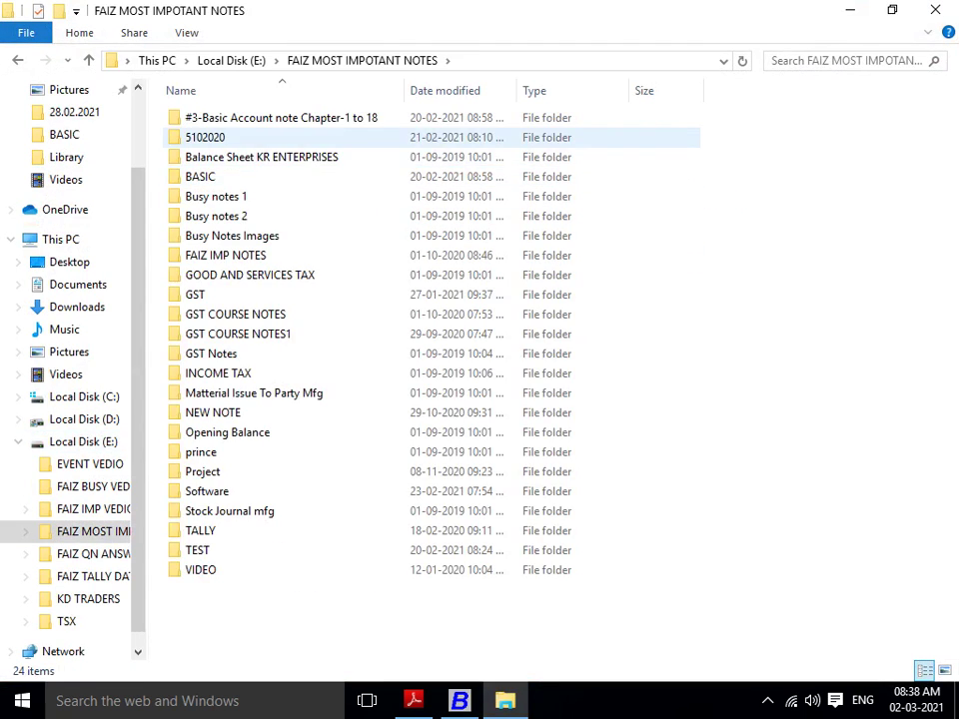
{"action": "double_click", "coordinate": [240, 157]}
{"action": "double_click", "coordinate": [240, 156]}
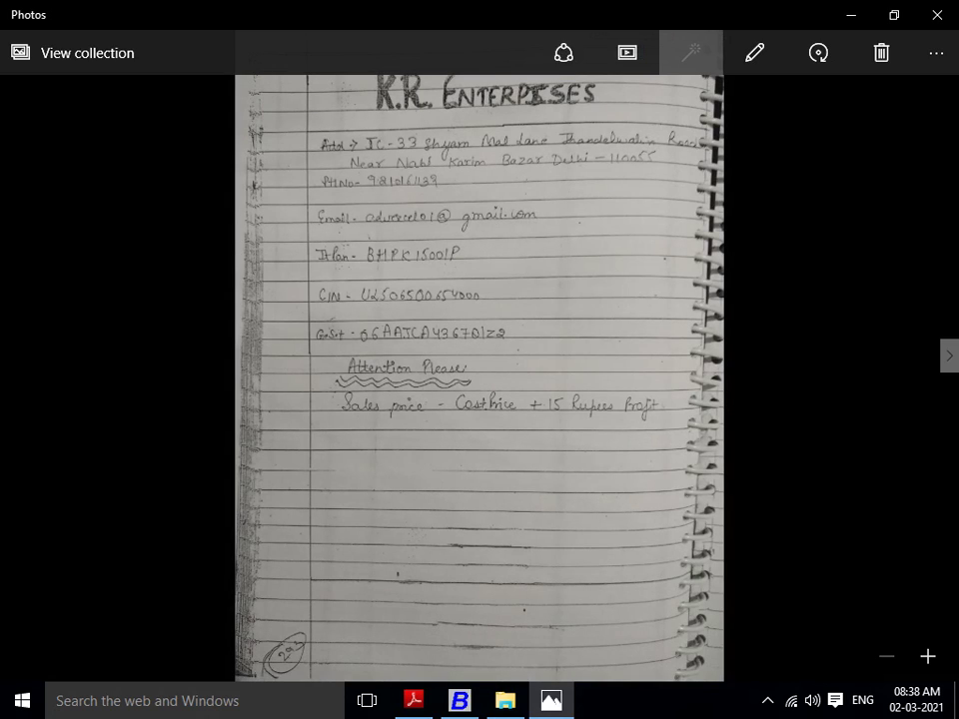
Page through the images to the profit and loss account and enlarge the salaries amount
{"action": "key", "text": "Right"}
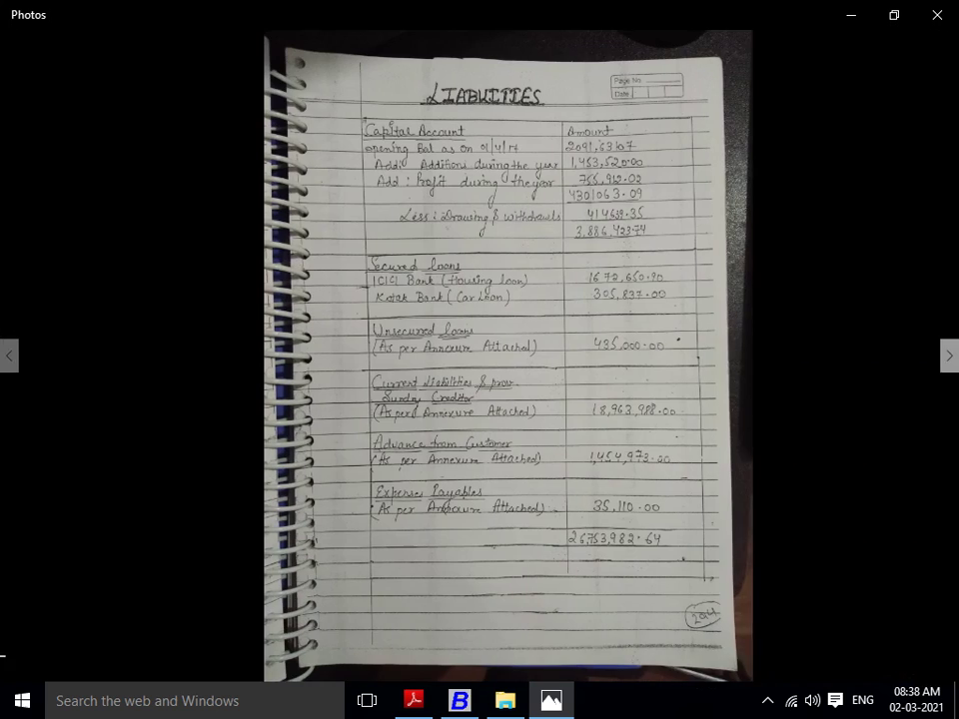
{"action": "key", "text": "Right"}
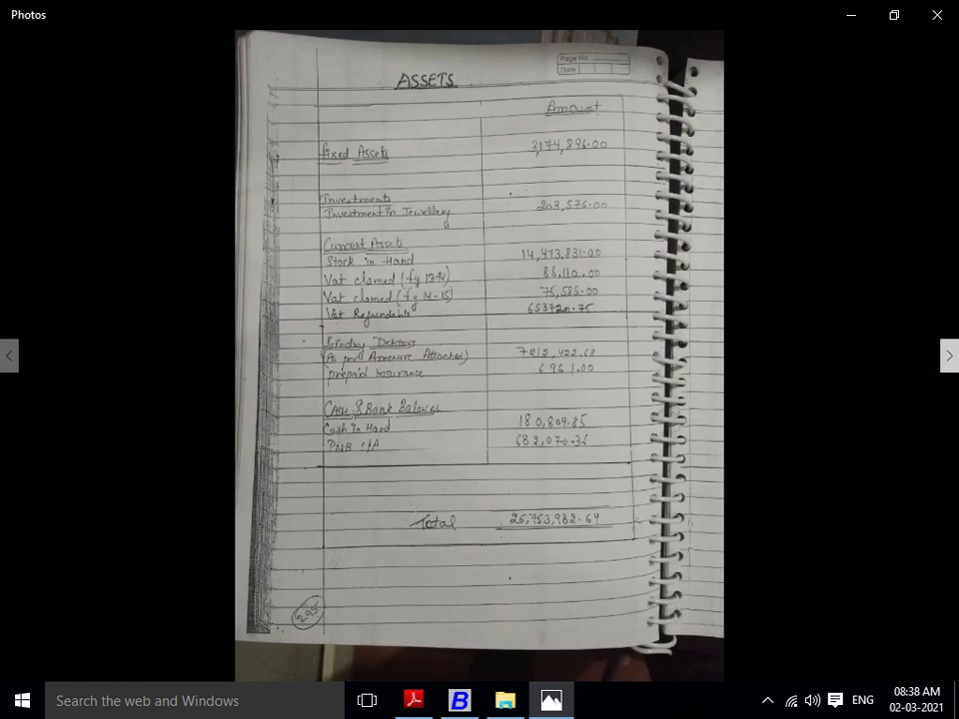
{"action": "key", "text": "Right"}
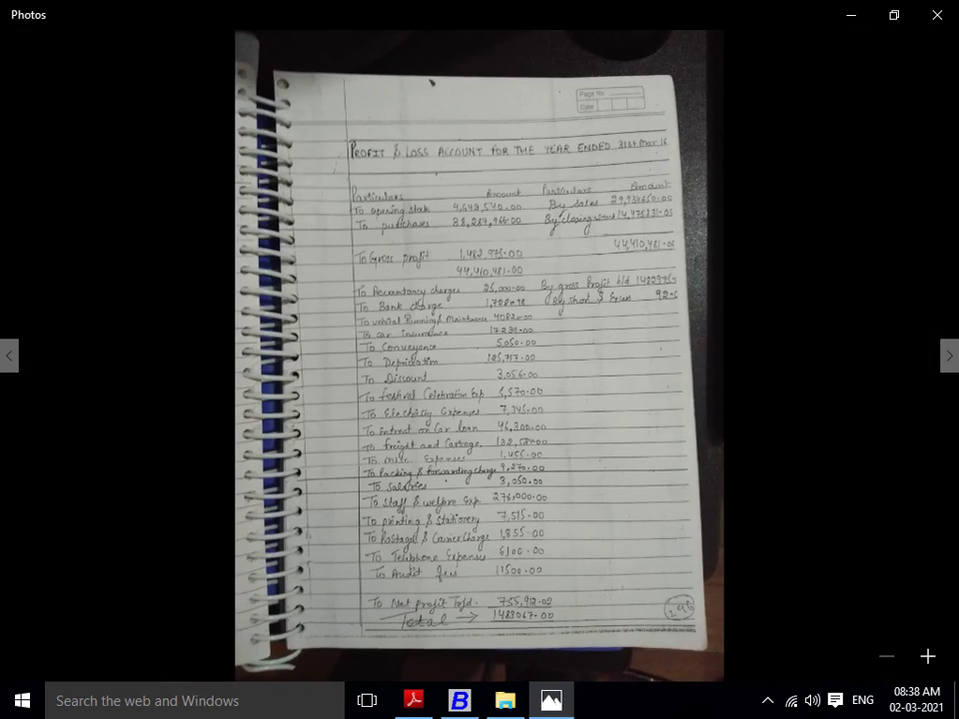
{"action": "double_click", "coordinate": [536, 514]}
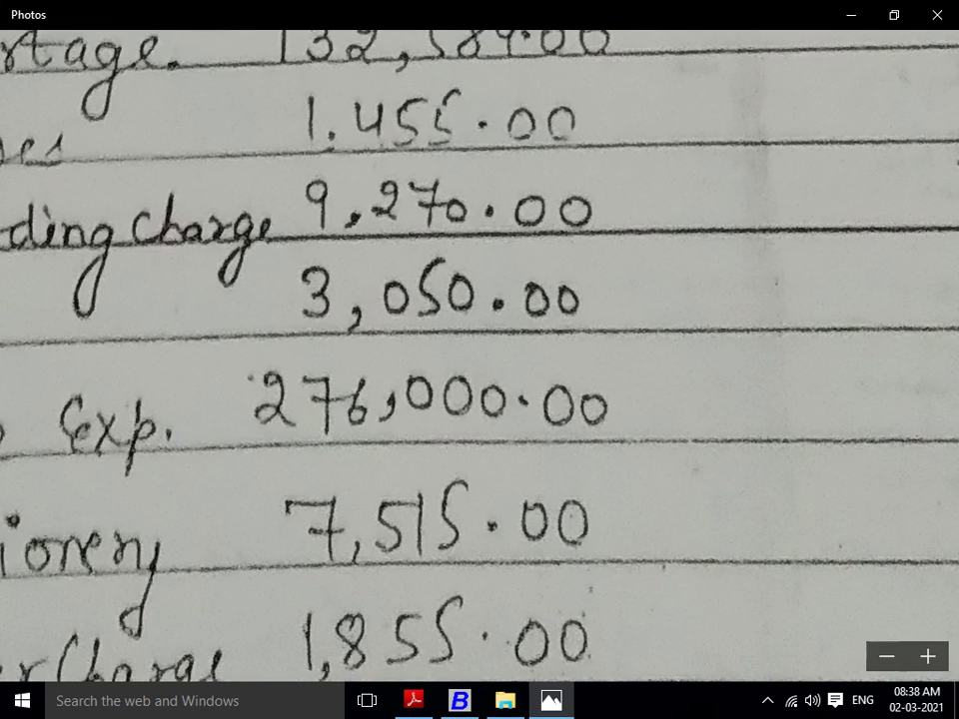
Switch back to Busy and select Salary as the account in the Account Ledger options
{"action": "key", "text": "alt+Tab"}
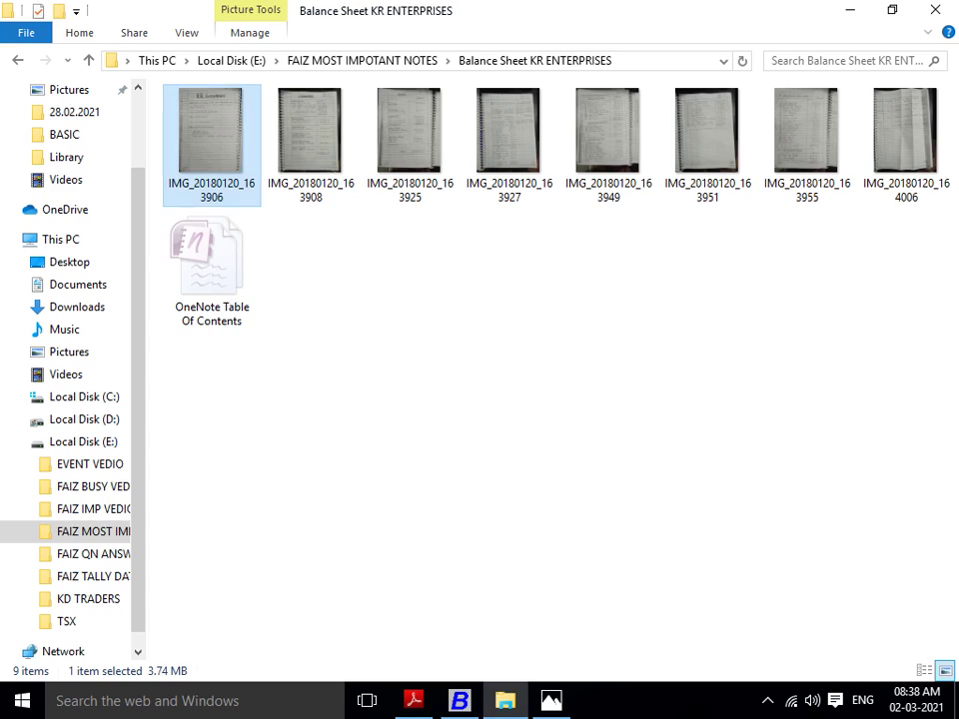
{"action": "key", "text": "alt+Tab"}
{"action": "key", "text": "alt+Tab"}
{"action": "key", "text": "alt+Tab"}
{"action": "key", "text": "alt+Tab"}
{"action": "key", "text": "alt+Tab"}
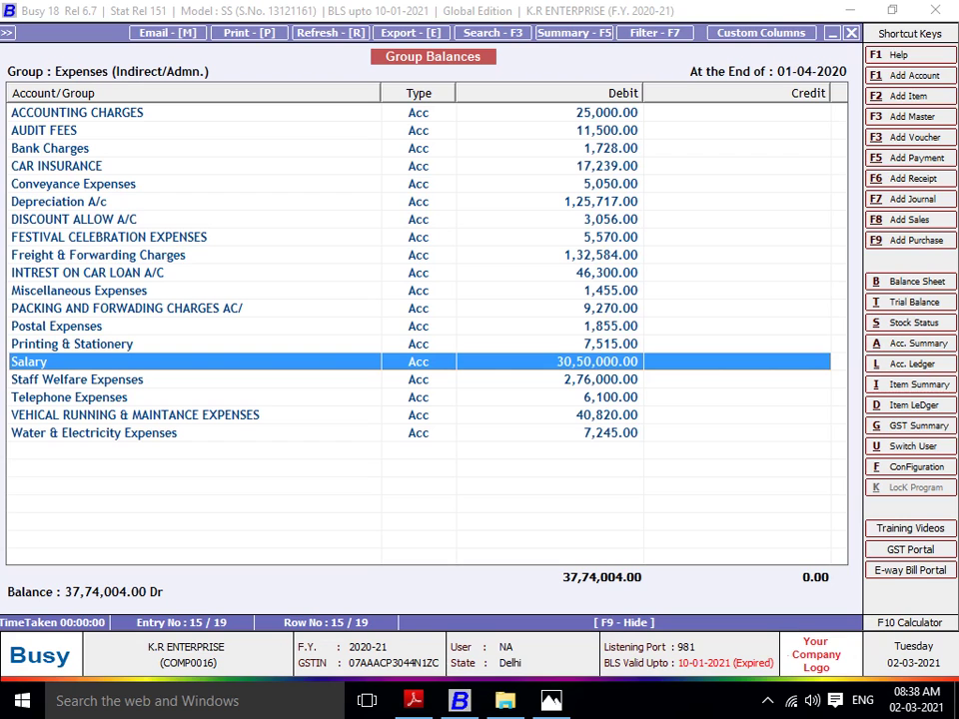
{"action": "key", "text": "alt+l"}
{"action": "type", "text": "SALAR"}
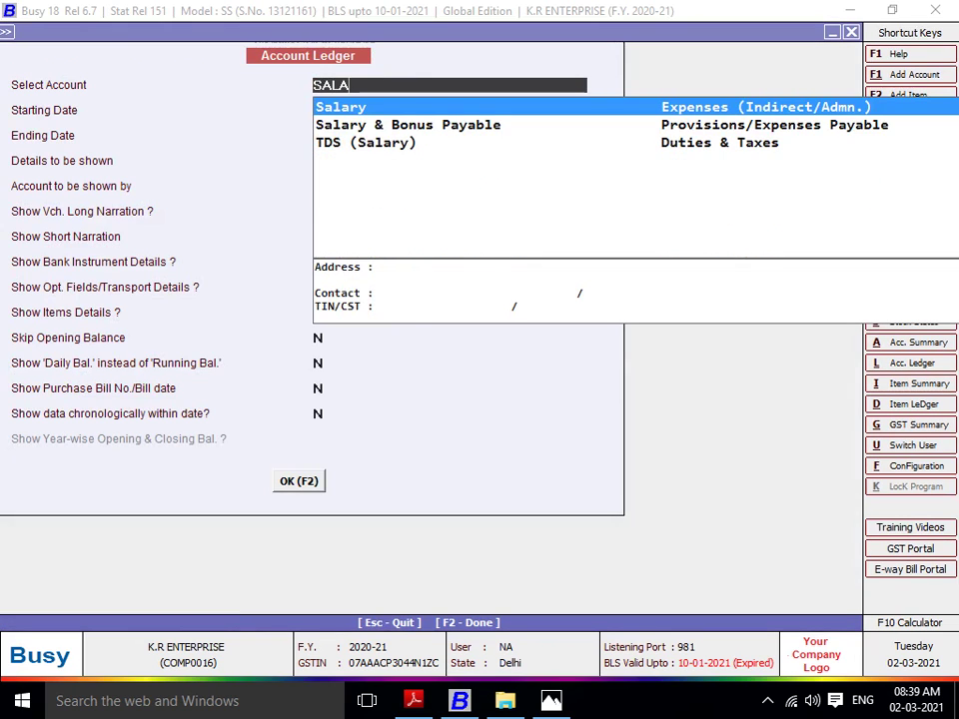
{"action": "key", "text": "Return"}
{"action": "key", "text": "Return"}
{"action": "key", "text": "Up"}
{"action": "key", "text": "Up"}
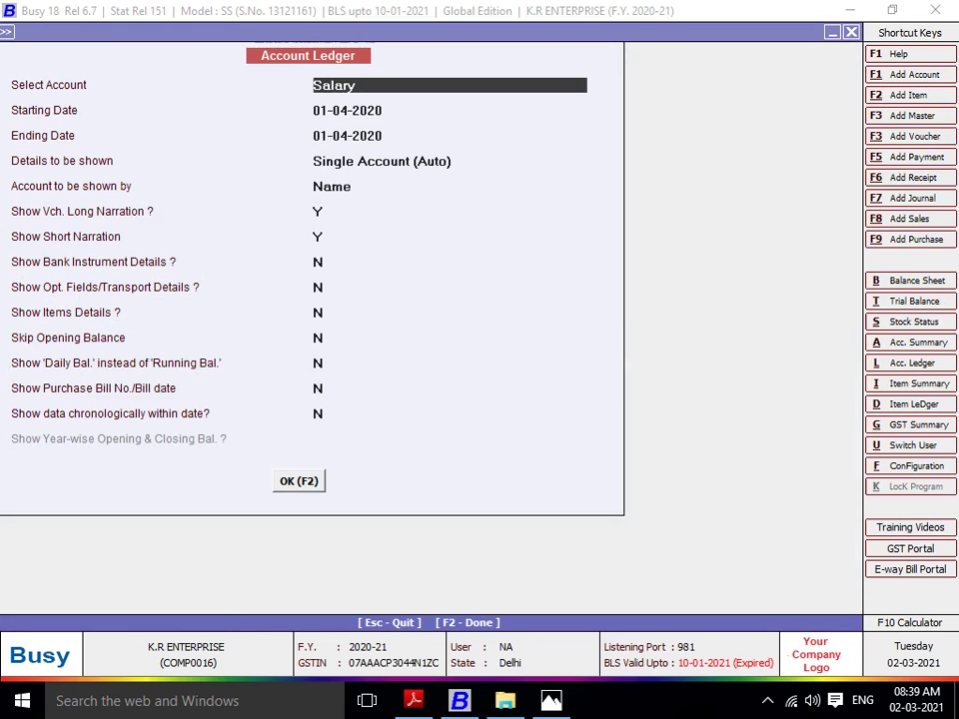
Modify the Salary account master by setting its opening balance to Rs. 3,050 debit
{"action": "key", "text": "alt+m"}
{"action": "key", "text": "Return"}
{"action": "key", "text": "Return"}
{"action": "key", "text": "Return"}
{"action": "key", "text": "Return"}
{"action": "key", "text": "Return"}
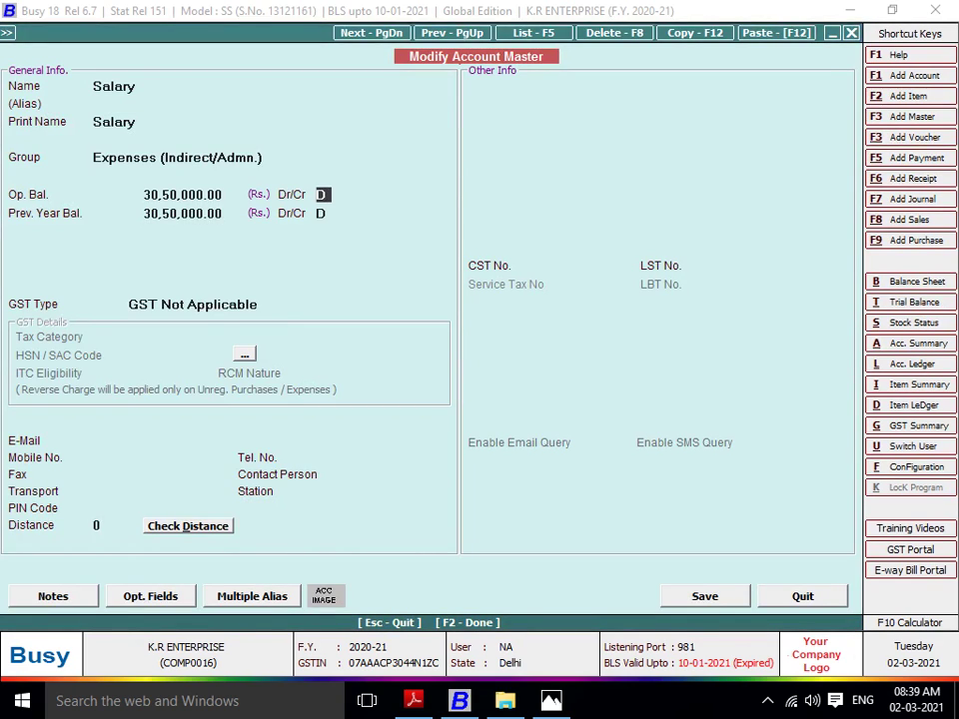
{"action": "key", "text": "Up"}
{"action": "type", "text": "3050"}
{"action": "key", "text": "Return"}
{"action": "key", "text": "Return"}
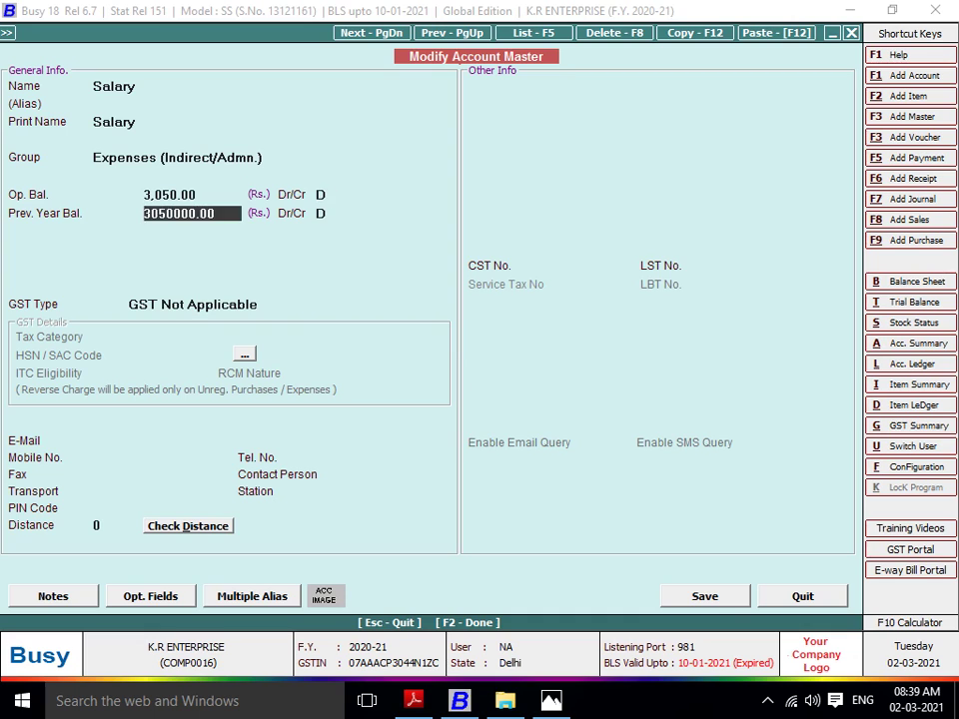
Set Salary's previous year balance to Rs. 3,050, save the master and return to the Profit & Loss A/c
{"action": "key", "text": "Up"}
{"action": "type", "text": "3050"}
{"action": "key", "text": "Return"}
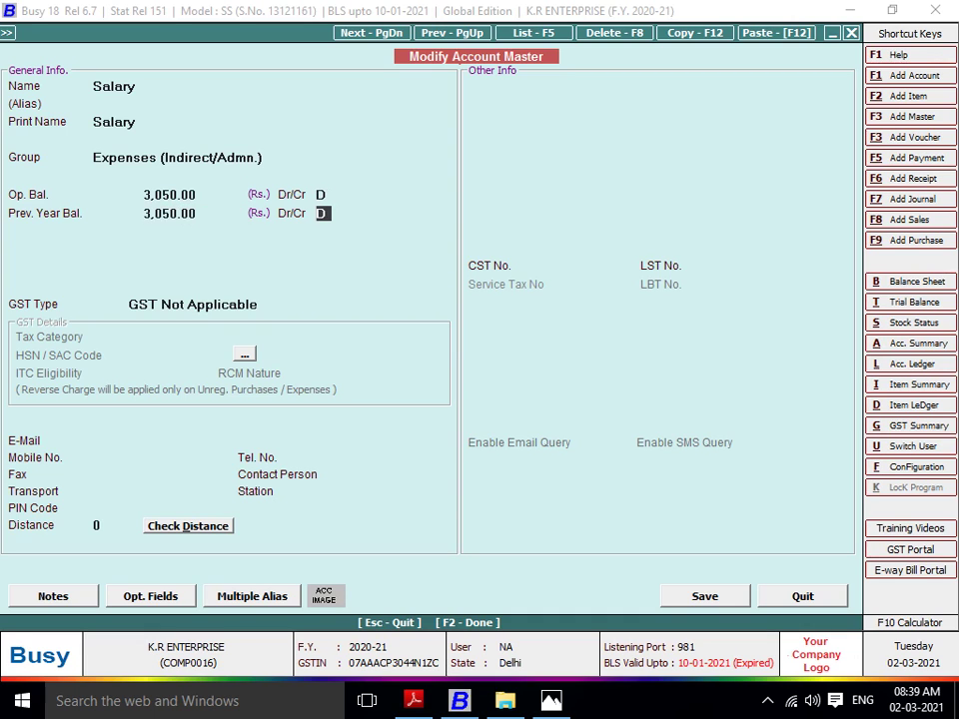
{"action": "key", "text": "F2"}
{"action": "key", "text": "Return"}
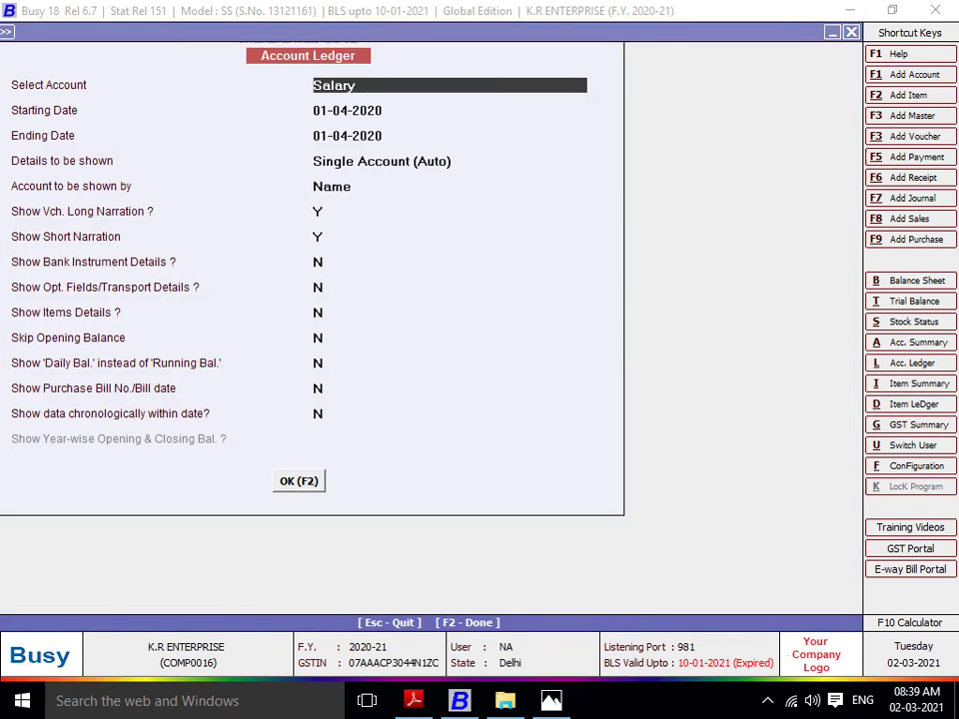
{"action": "key", "text": "Escape"}
{"action": "key", "text": "Escape"}
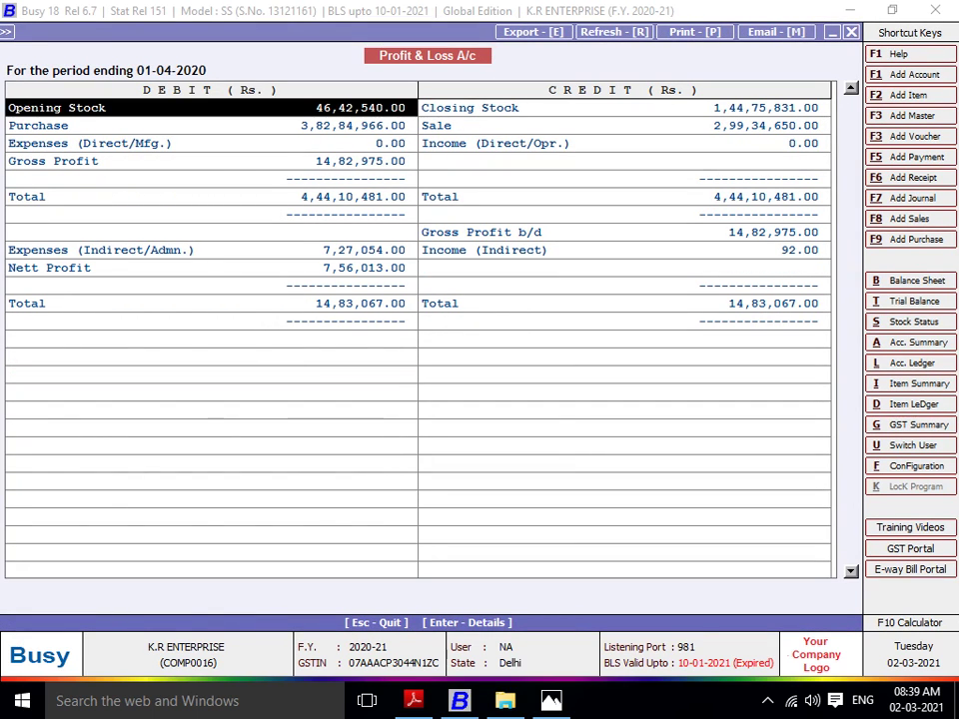
Close the balance sheet image folder and the photo viewer, and switch to the net profit figure in Project 15.pdf
{"action": "key", "text": "alt+Tab"}
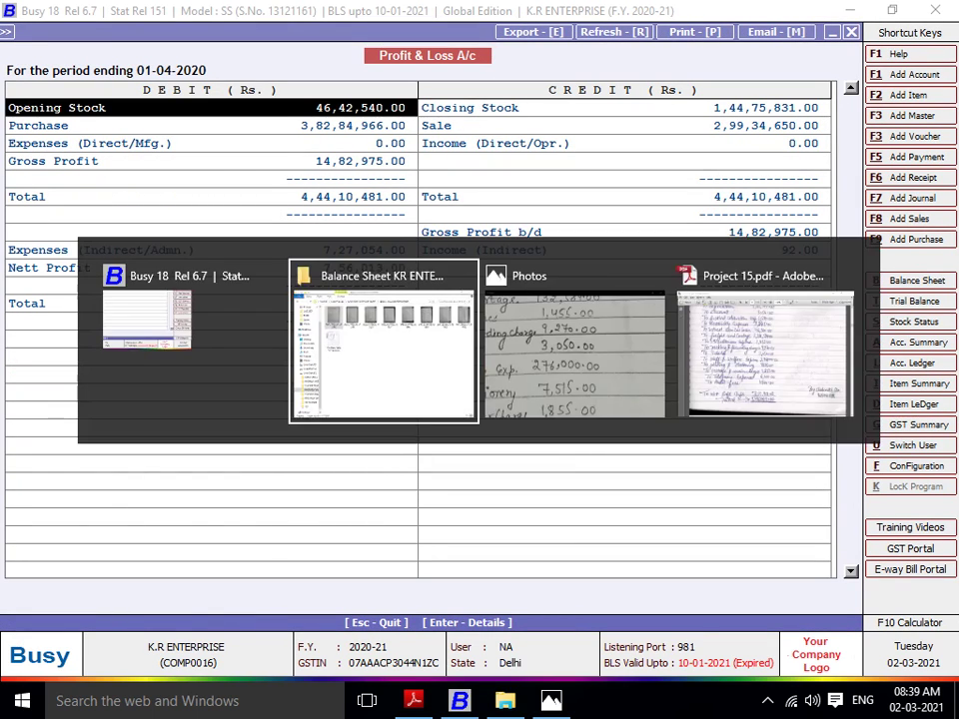
{"action": "key", "text": "alt+F4"}
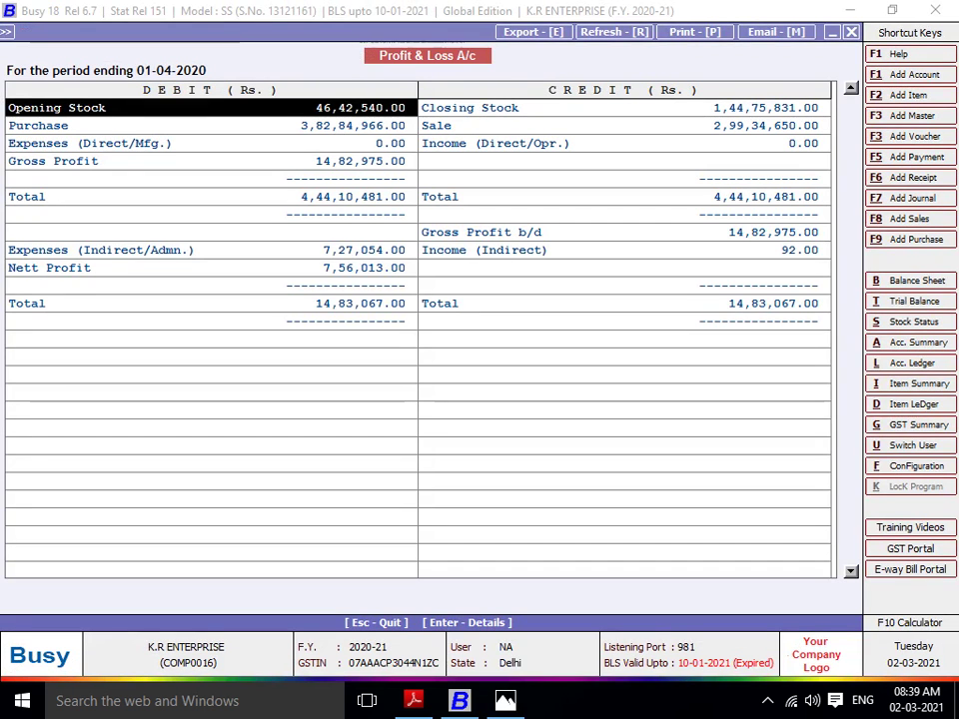
{"action": "key", "text": "alt+Tab"}
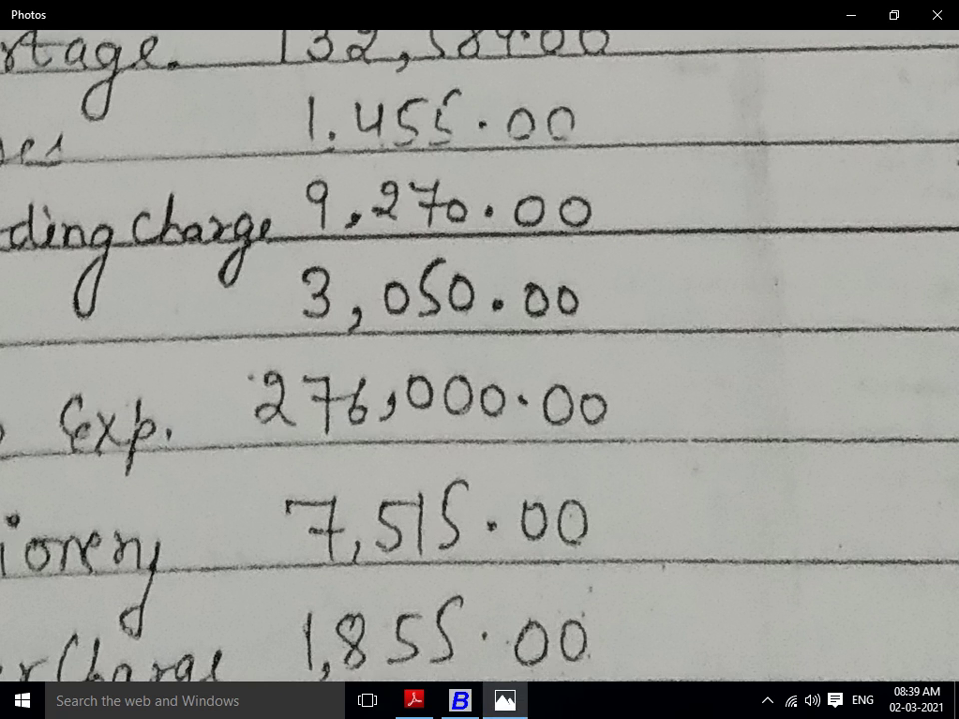
{"action": "key", "text": "alt+F4"}
{"action": "key", "text": "alt+Tab"}
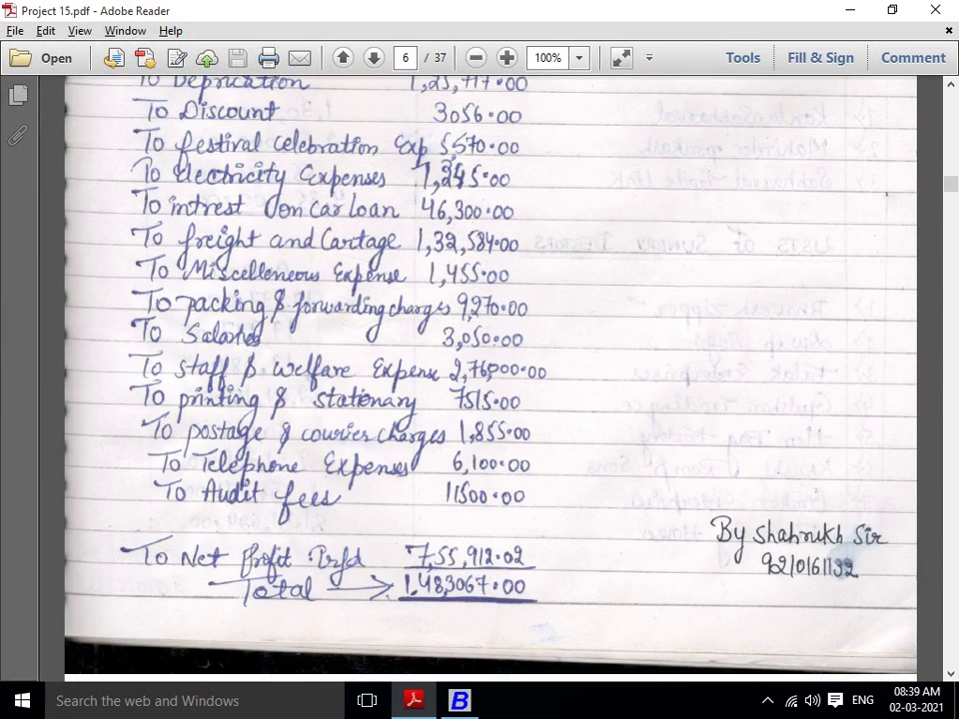
Switch to Busy and highlight the Nett Profit line of the Profit & Loss A/c
{"action": "key", "text": "alt+Tab"}
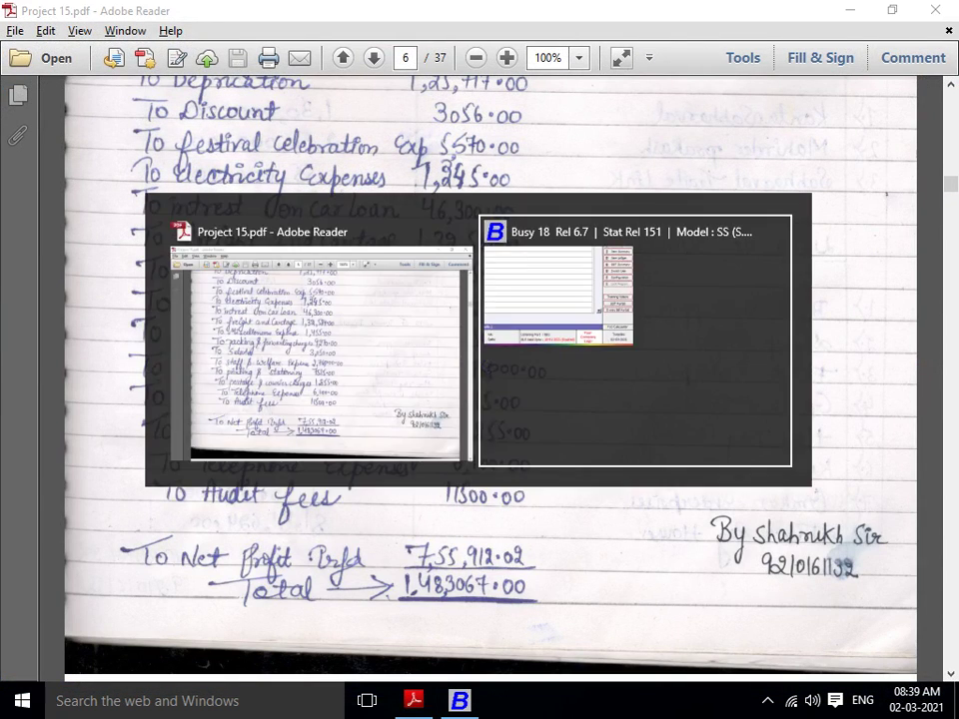
{"action": "key", "text": "Down"}
{"action": "key", "text": "Down"}
{"action": "key", "text": "Down"}
{"action": "key", "text": "Down"}
{"action": "key", "text": "Down"}
{"action": "key", "text": "Down"}
{"action": "key", "text": "Down"}
{"action": "key", "text": "Down"}
{"action": "key", "text": "Down"}
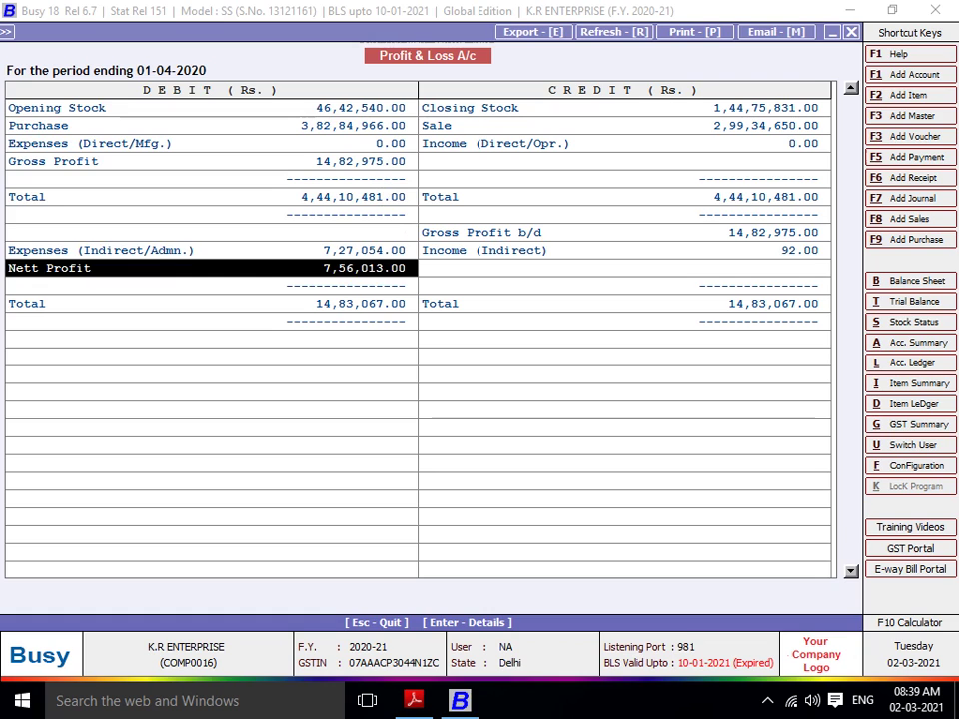
Subtract the PDF's net profit of 755912 from Busy's 756013 in the calculator
{"action": "key", "text": "F10"}
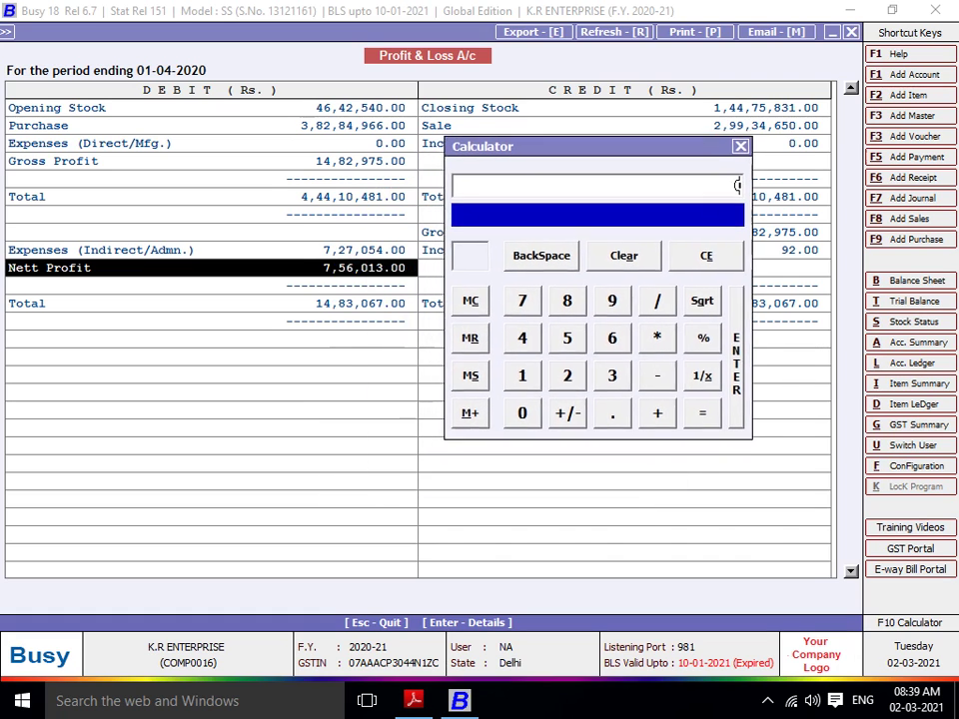
{"action": "type", "text": "756"}
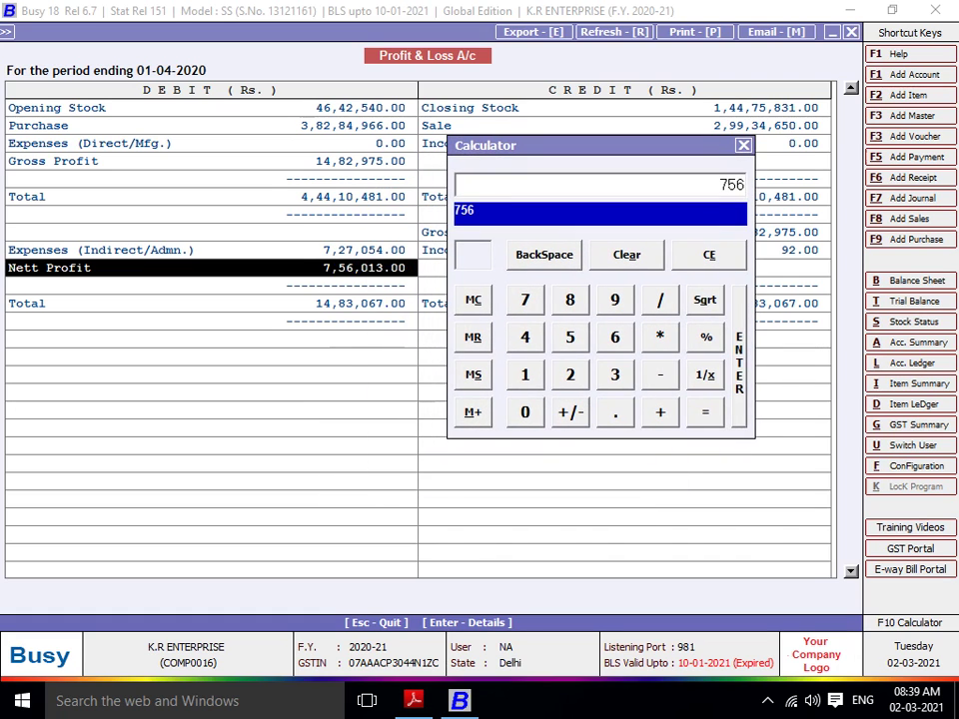
{"action": "type", "text": "013"}
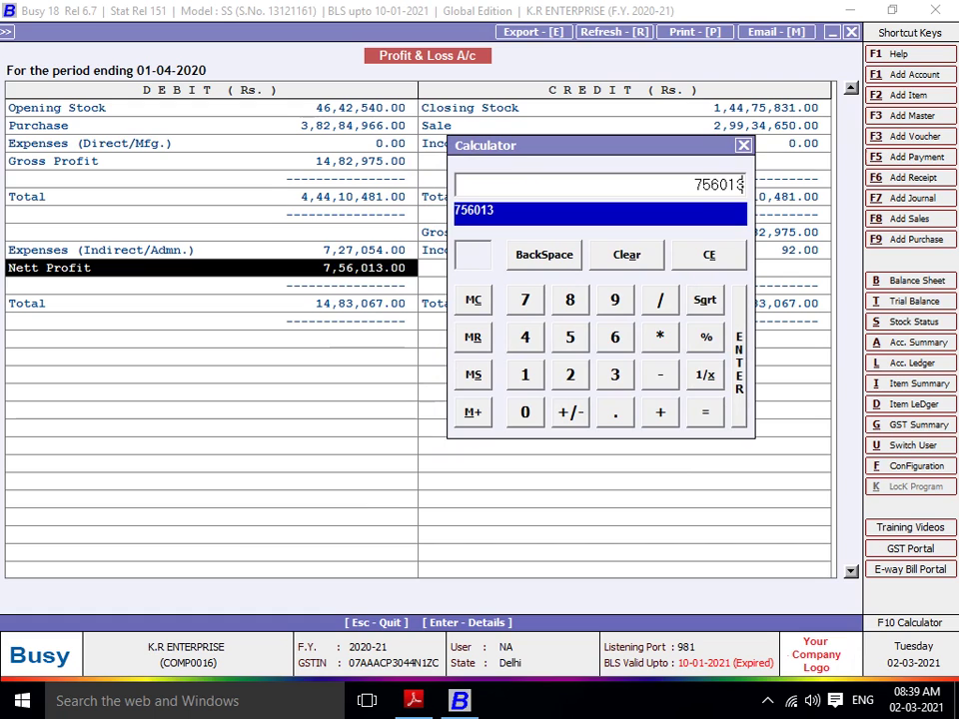
{"action": "key", "text": "minus"}
{"action": "key", "text": "alt+Tab"}
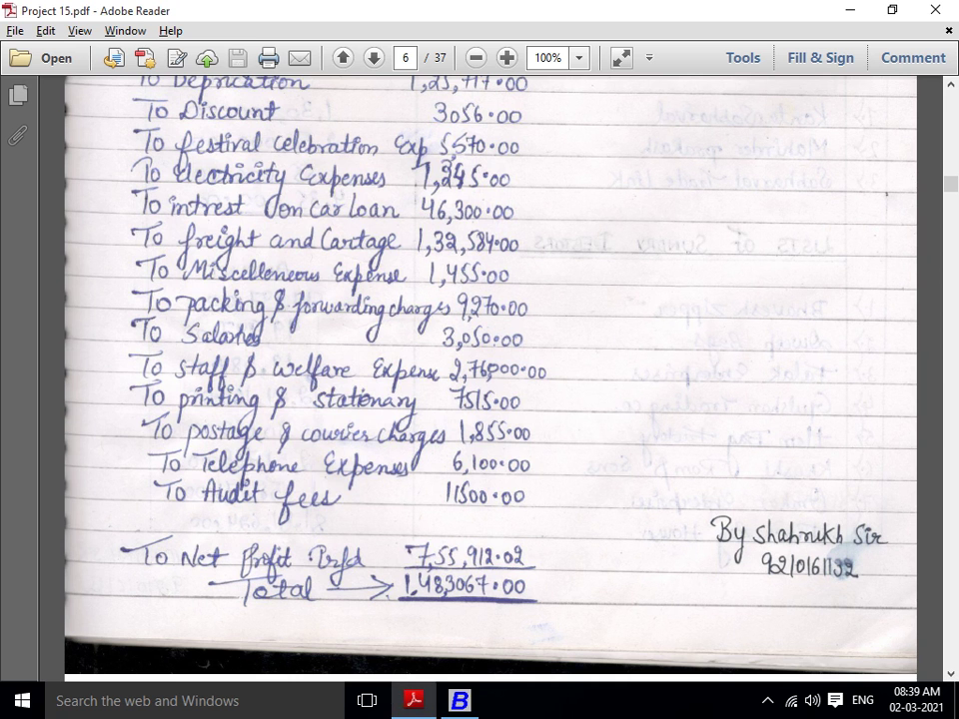
{"action": "key", "text": "alt+Tab"}
{"action": "type", "text": "75"}
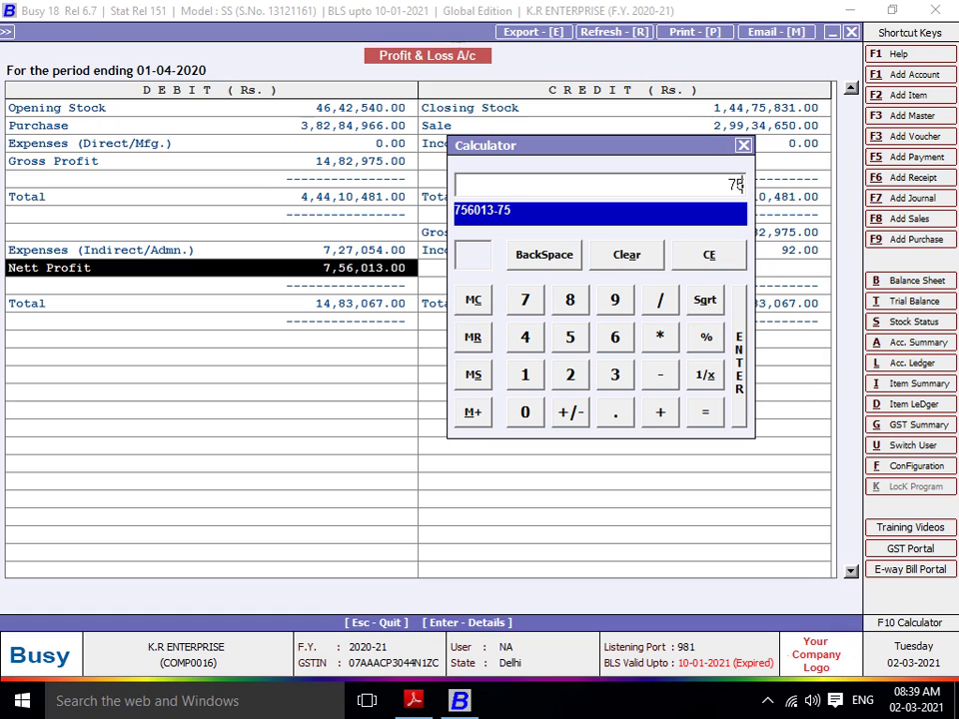
{"action": "type", "text": "5912"}
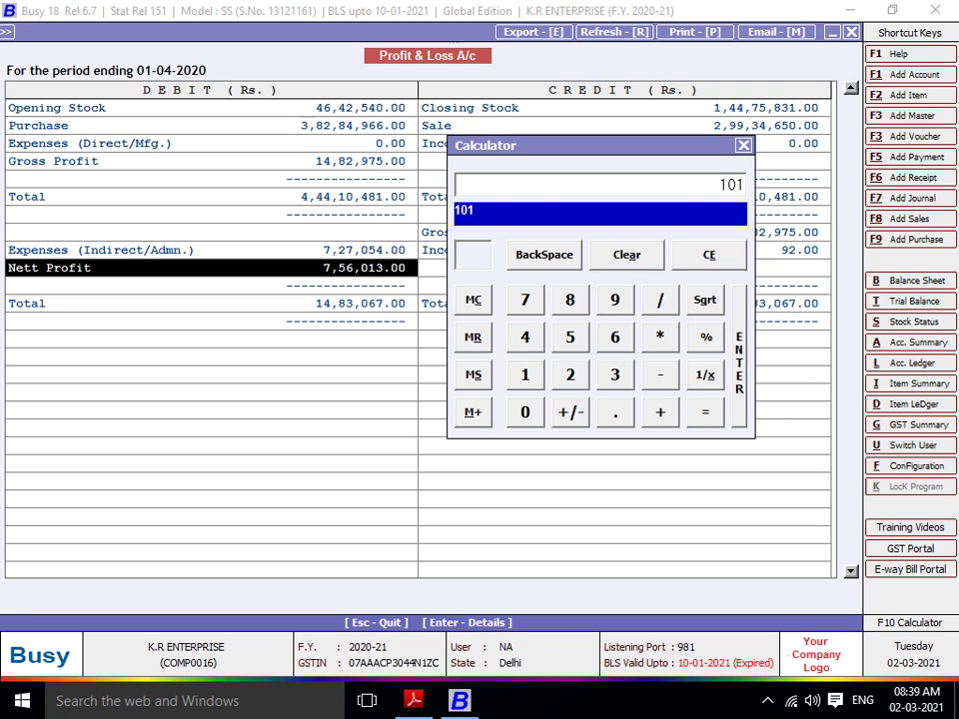
Switch to Project 15.pdf and review the handwritten expense entries from net profit up to accountancy charges
{"action": "key", "text": "alt+Tab"}
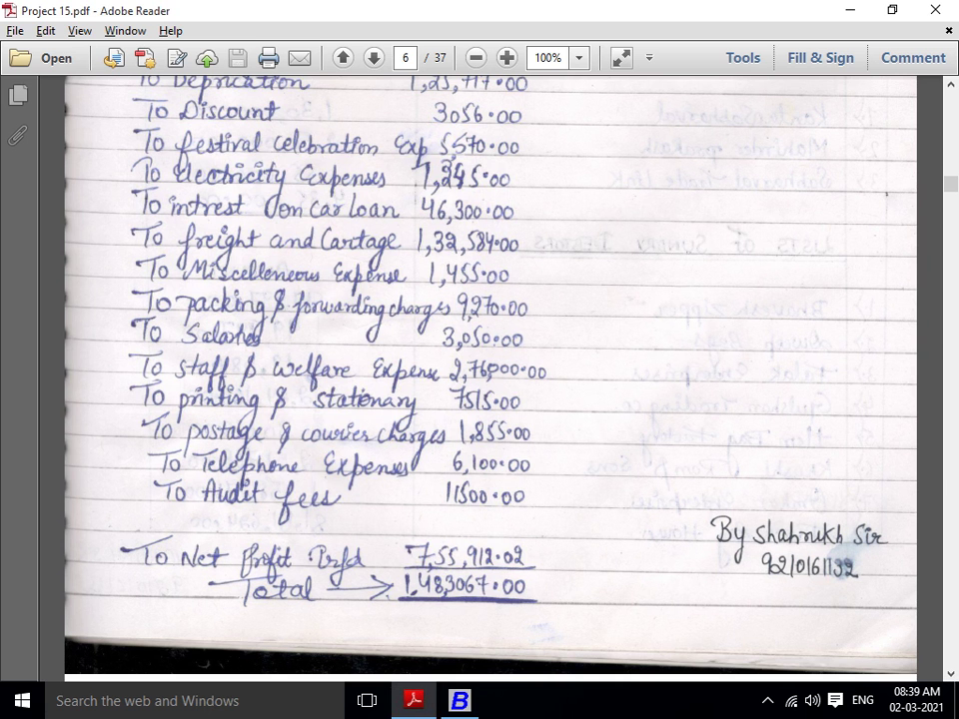
{"action": "scroll", "coordinate": [489, 350], "scroll_direction": "up", "scroll_amount": 1}
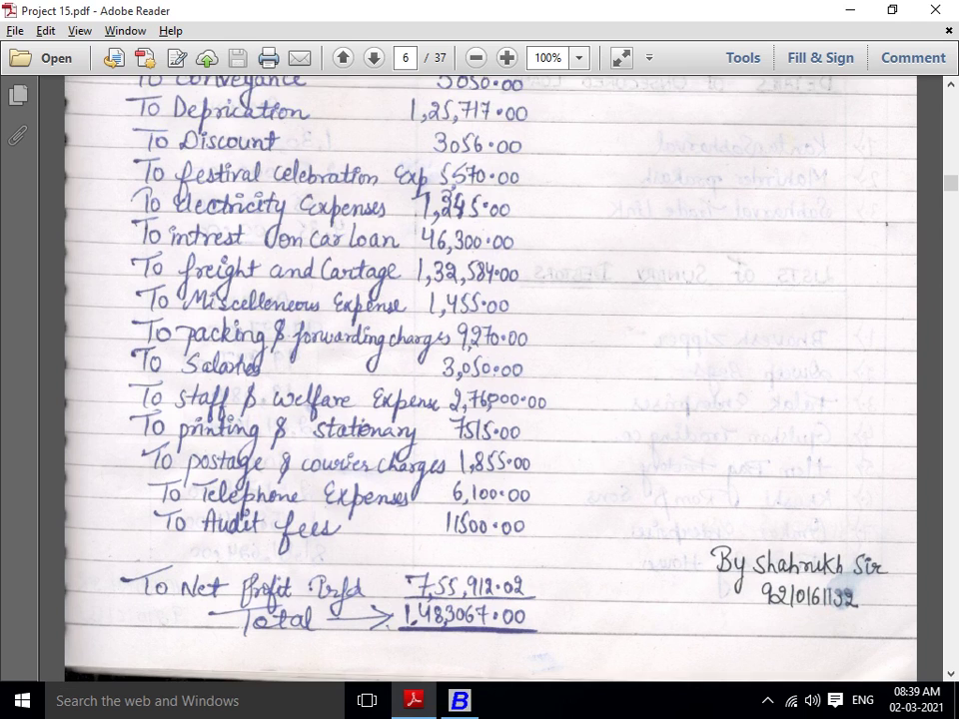
{"action": "scroll", "coordinate": [489, 370], "scroll_direction": "up", "scroll_amount": 2}
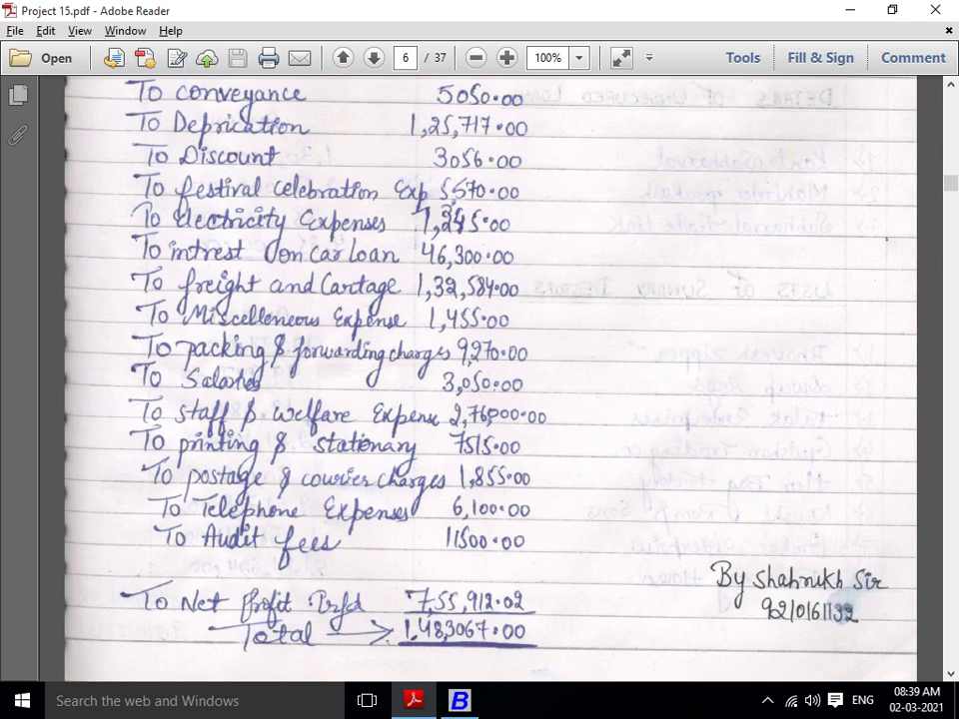
{"action": "scroll", "coordinate": [489, 379], "scroll_direction": "up", "scroll_amount": 4}
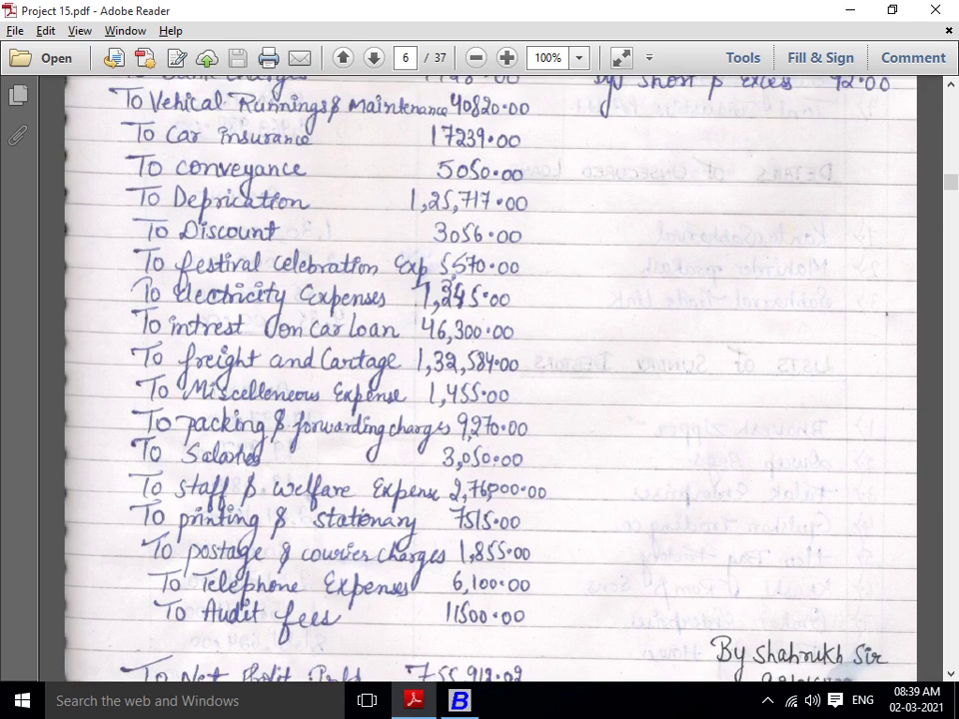
{"action": "scroll", "coordinate": [490, 380], "scroll_direction": "up", "scroll_amount": 1}
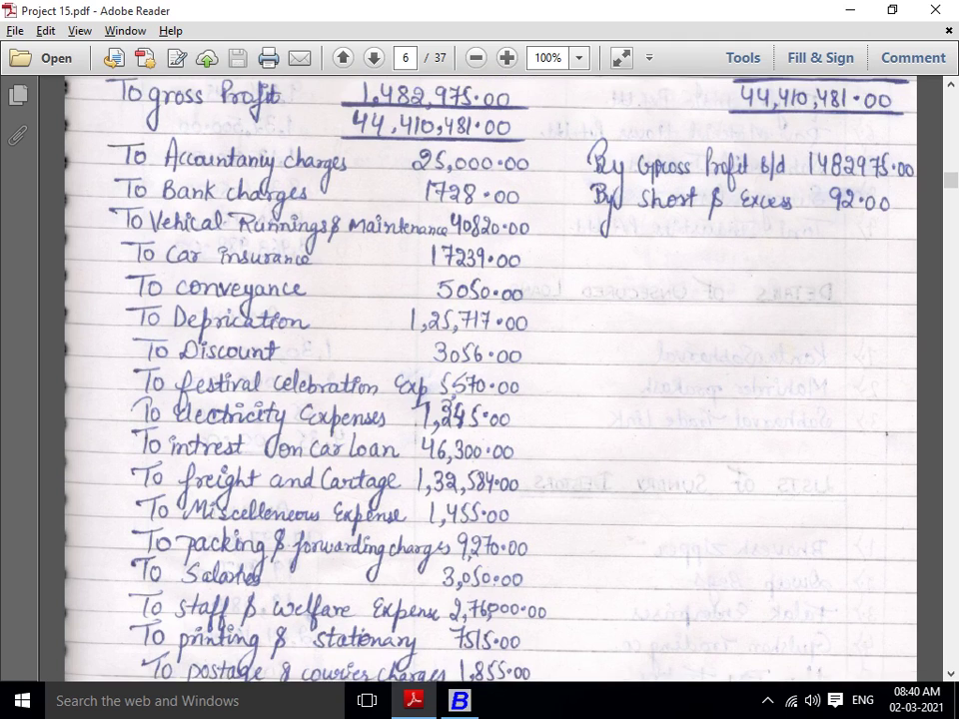
{"action": "scroll", "coordinate": [489, 380], "scroll_direction": "down", "scroll_amount": 1}
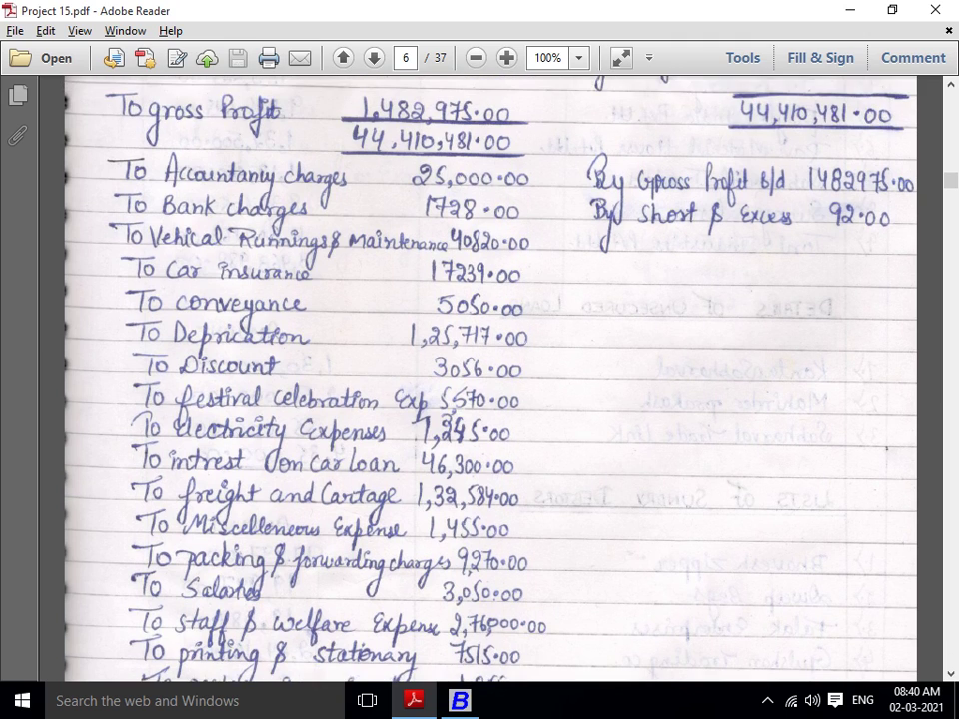
{"action": "scroll", "coordinate": [489, 380], "scroll_direction": "up", "scroll_amount": 1}
Switch back to Busy, close the calculator and open the group balances for Expenses (Indirect/Admn.)
{"action": "key", "text": "alt+Tab"}
{"action": "type", "text": "1"}
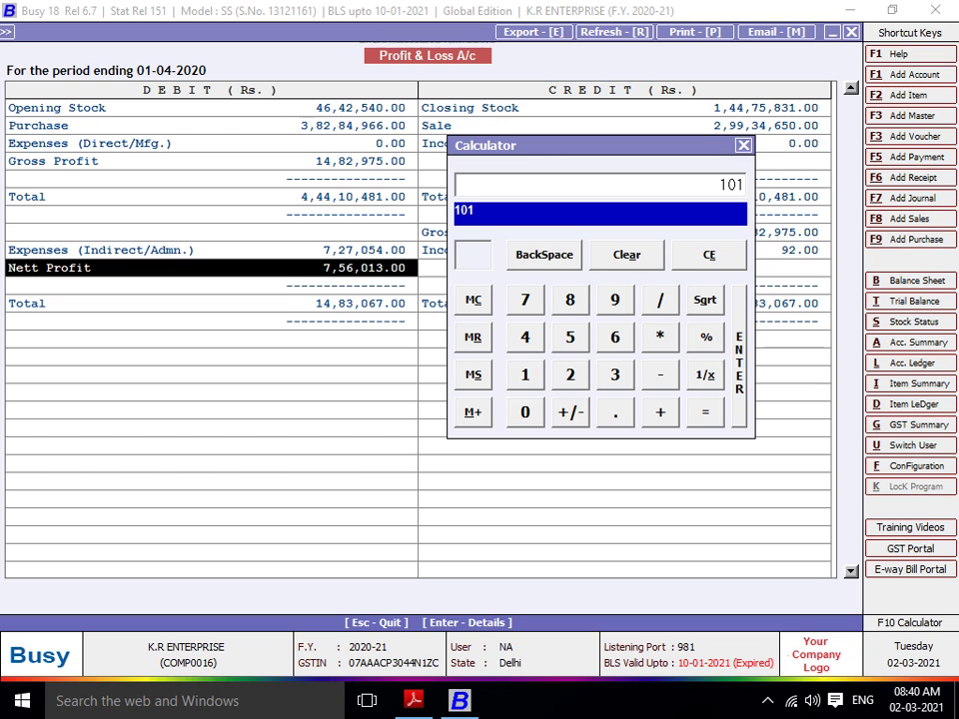
{"action": "key", "text": "Escape"}
{"action": "key", "text": "Up"}
{"action": "key", "text": "Down"}
{"action": "key", "text": "Up"}
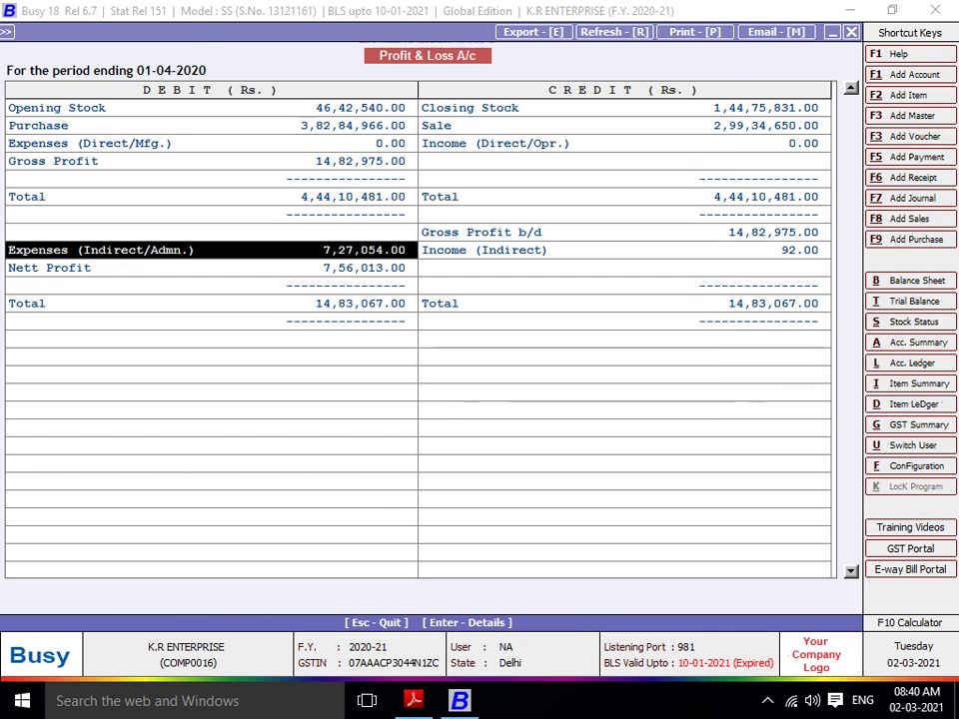
{"action": "key", "text": "Return"}
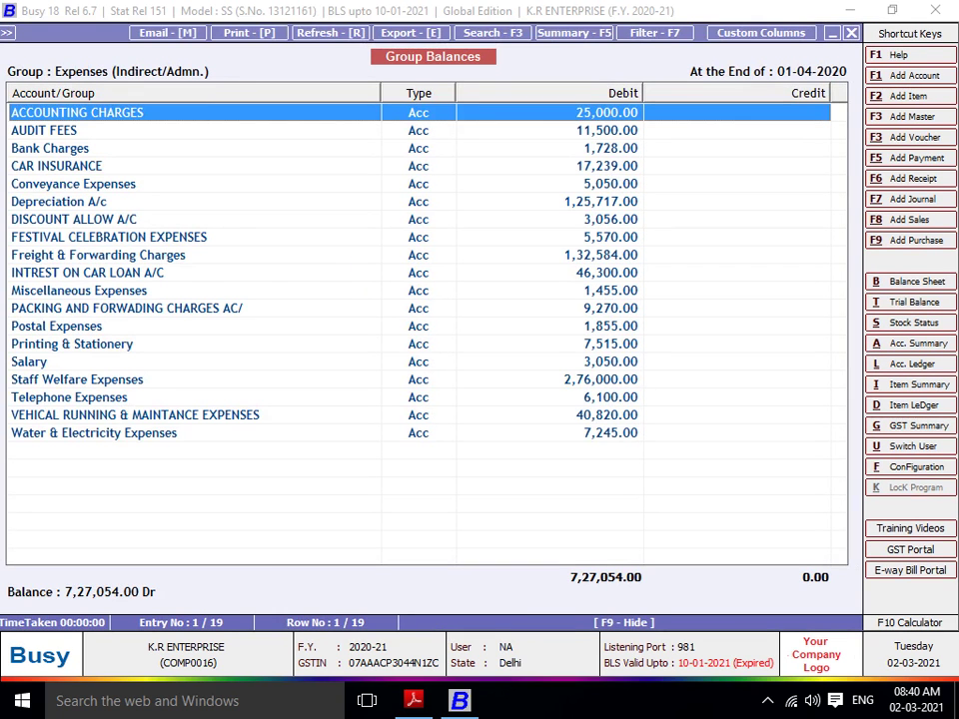
Compare the Accounting Charges and Bank Charges balances with the amounts in Project 15.pdf
{"action": "key", "text": "alt+Tab"}
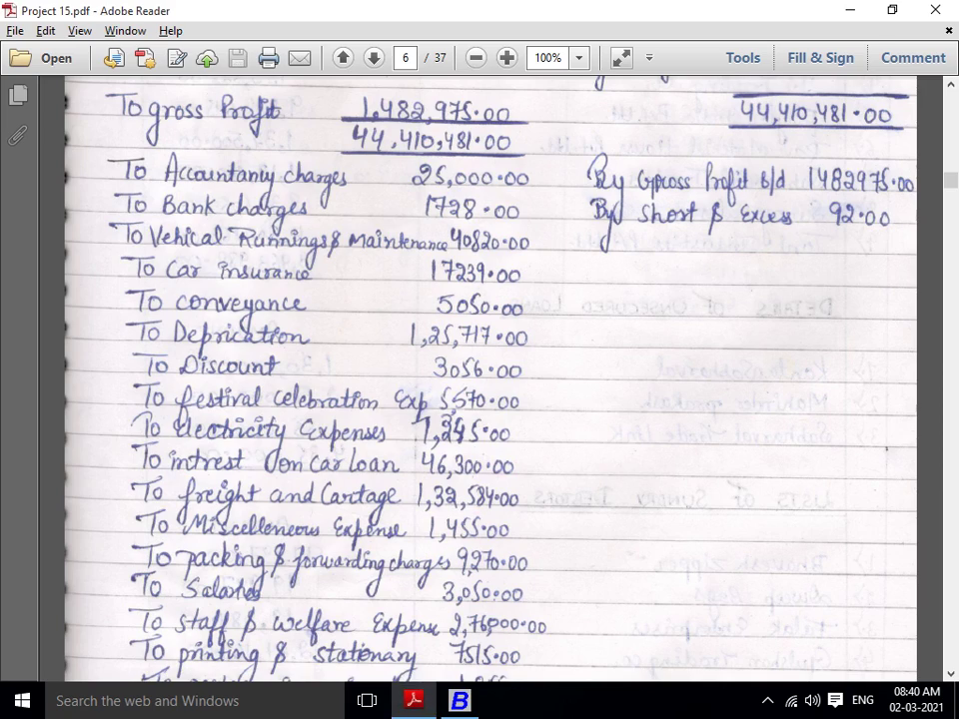
{"action": "key", "text": "alt+Tab"}
{"action": "key", "text": "Down"}
{"action": "key", "text": "Down"}
{"action": "key", "text": "alt+Tab"}
{"action": "key", "text": "alt+Tab"}
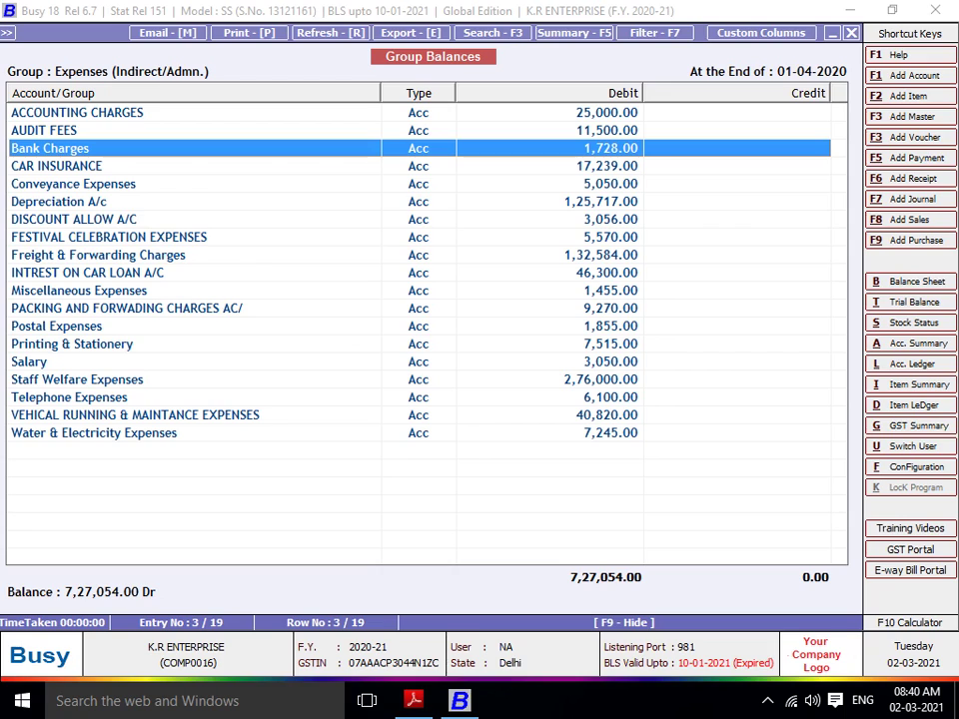
{"action": "key", "text": "alt+Tab"}
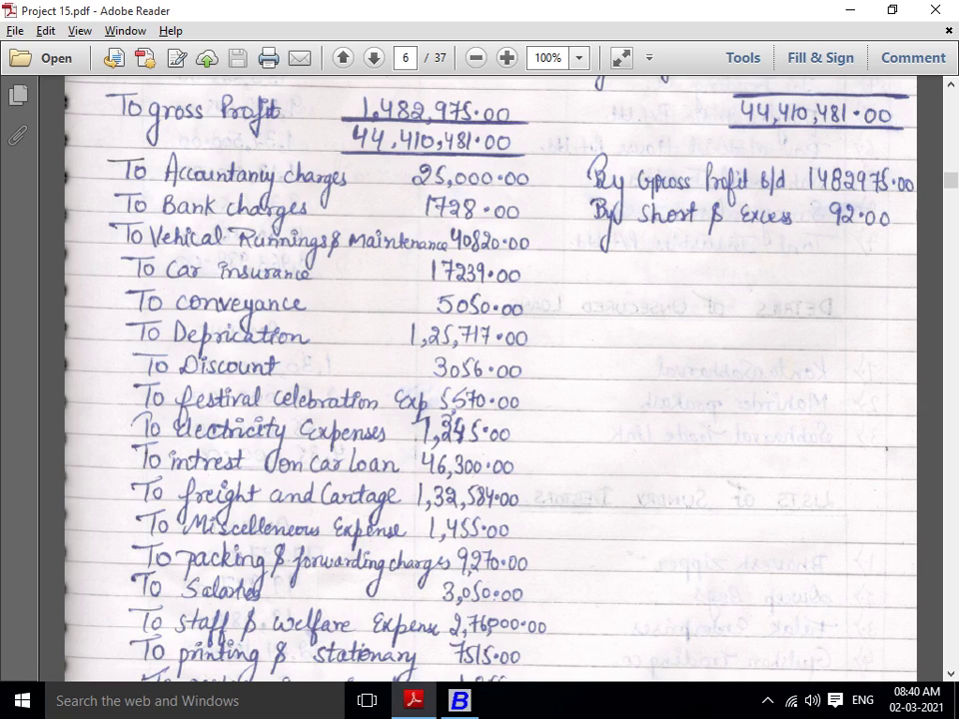
{"action": "key", "text": "alt+Tab"}
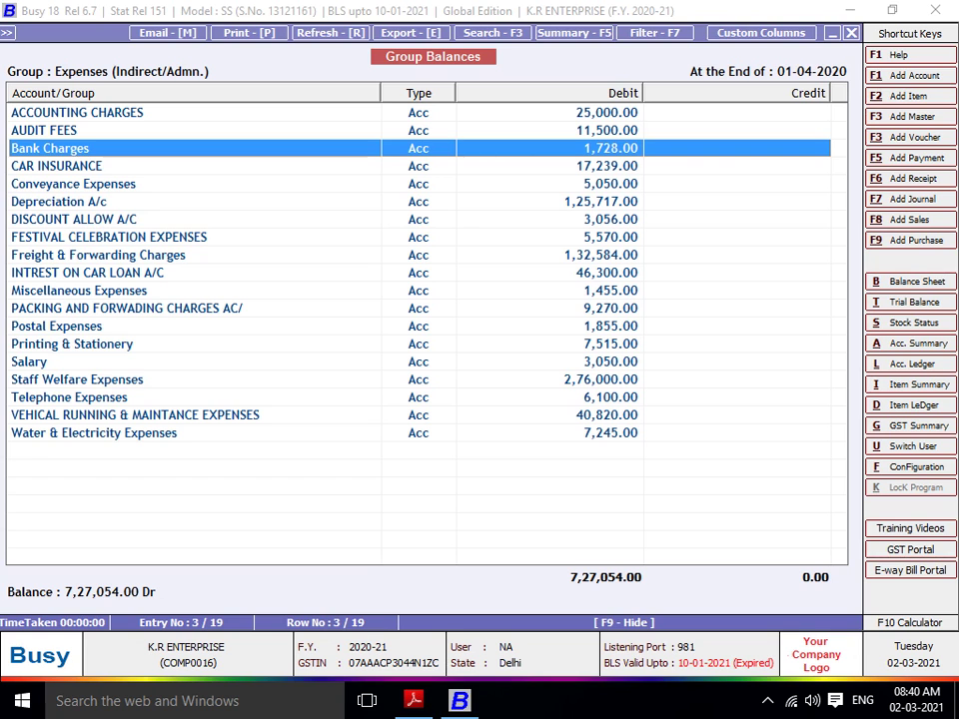
Check the remaining indirect expense balances down to Water & Electricity Expenses against the amounts in Project 15.pdf
{"action": "key", "text": "Down"}
{"action": "key", "text": "Down"}
{"action": "key", "text": "Down"}
{"action": "key", "text": "Down"}
{"action": "key", "text": "Down"}
{"action": "key", "text": "Down"}
{"action": "key", "text": "Down"}
{"action": "key", "text": "Down"}
{"action": "key", "text": "Down"}
{"action": "key", "text": "Down"}
{"action": "key", "text": "Down"}
{"action": "key", "text": "Down"}
{"action": "key", "text": "Down"}
{"action": "key", "text": "Down"}
{"action": "key", "text": "Down"}
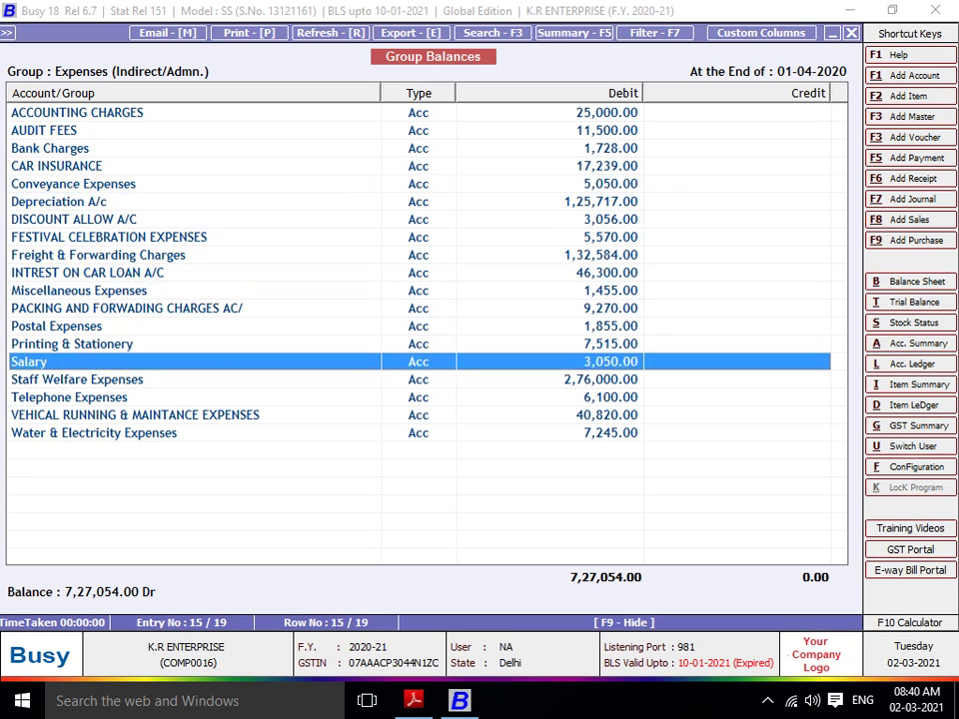
{"action": "key", "text": "alt+Tab"}
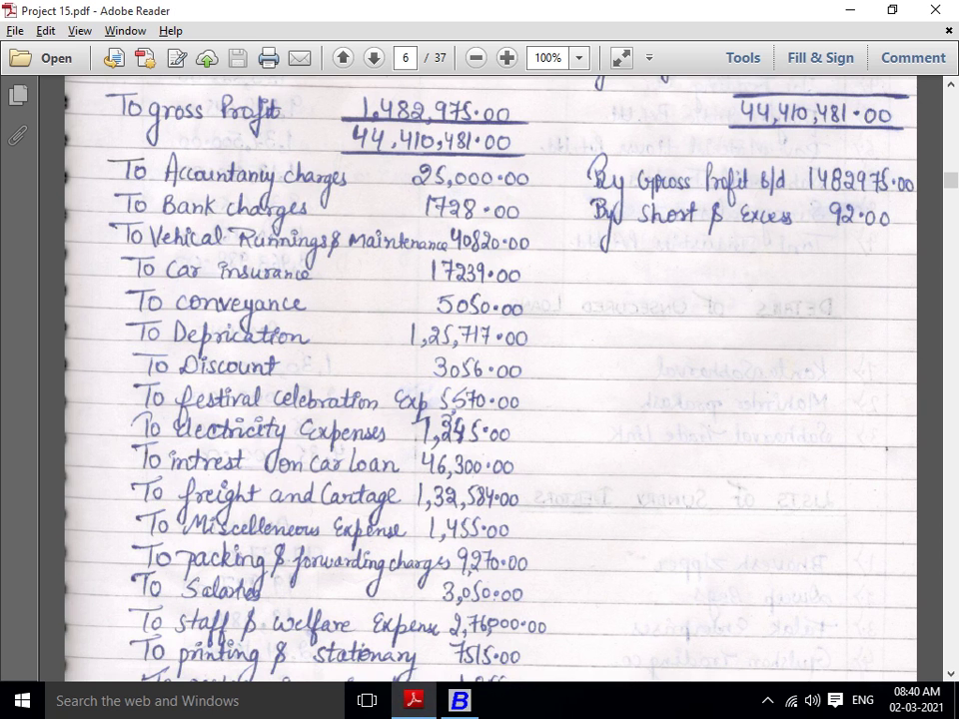
{"action": "key", "text": "alt+Tab"}
{"action": "key", "text": "Up"}
{"action": "key", "text": "Up"}
{"action": "key", "text": "Up"}
{"action": "key", "text": "Up"}
{"action": "key", "text": "Up"}
{"action": "key", "text": "Up"}
{"action": "key", "text": "Up"}
{"action": "key", "text": "Up"}
{"action": "key", "text": "Up"}
{"action": "key", "text": "Up"}
{"action": "key", "text": "Up"}
{"action": "key", "text": "Up"}
{"action": "key", "text": "Up"}
{"action": "key", "text": "Up"}
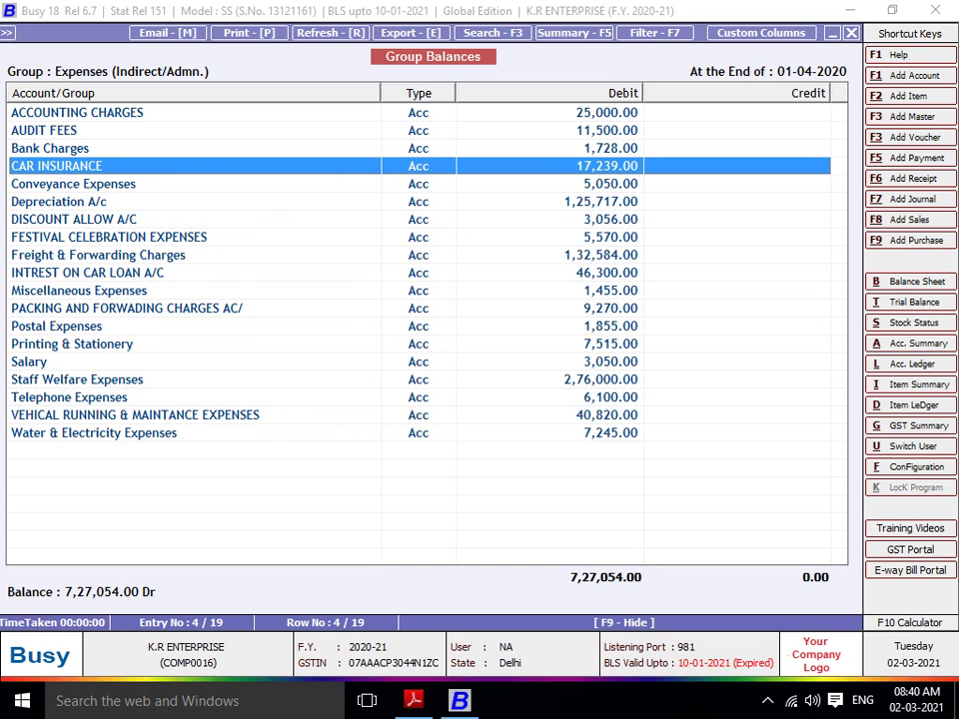
{"action": "key", "text": "Down"}
{"action": "key", "text": "Down"}
{"action": "key", "text": "Down"}
{"action": "key", "text": "Down"}
{"action": "key", "text": "Down"}
{"action": "key", "text": "Down"}
{"action": "key", "text": "Down"}
{"action": "key", "text": "Down"}
{"action": "key", "text": "Down"}
{"action": "key", "text": "Down"}
{"action": "key", "text": "Down"}
{"action": "key", "text": "Down"}
{"action": "key", "text": "Down"}
{"action": "key", "text": "Down"}
{"action": "key", "text": "Down"}
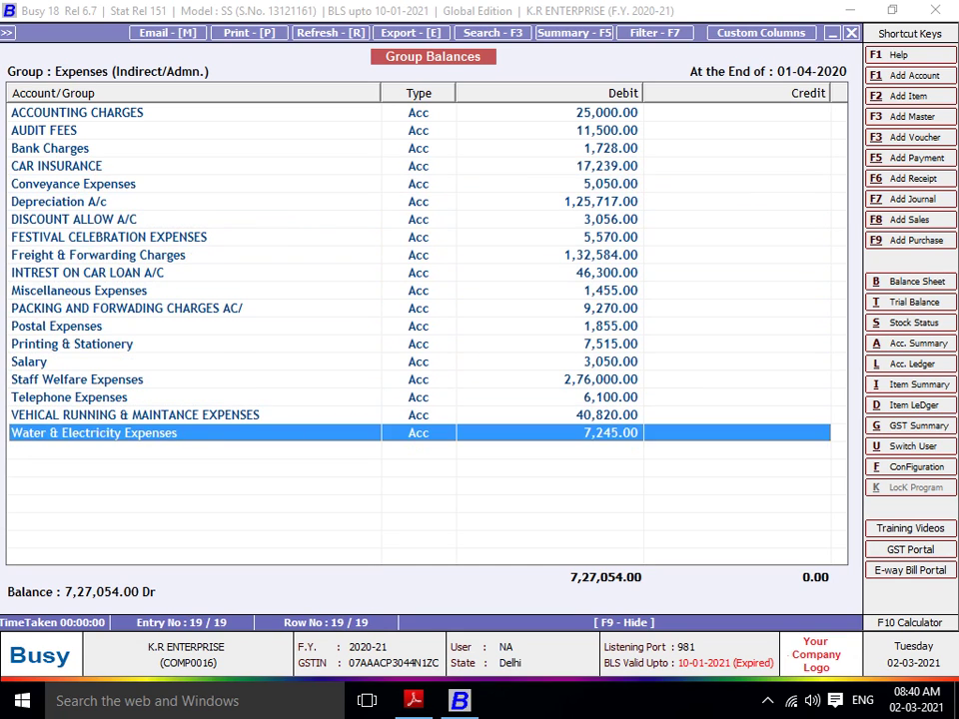
Open the monthly summary of Water & Electricity Expenses and examine the electricity expenses amount in Project 15.pdf
{"action": "key", "text": "Return"}
{"action": "key", "text": "alt+Tab"}
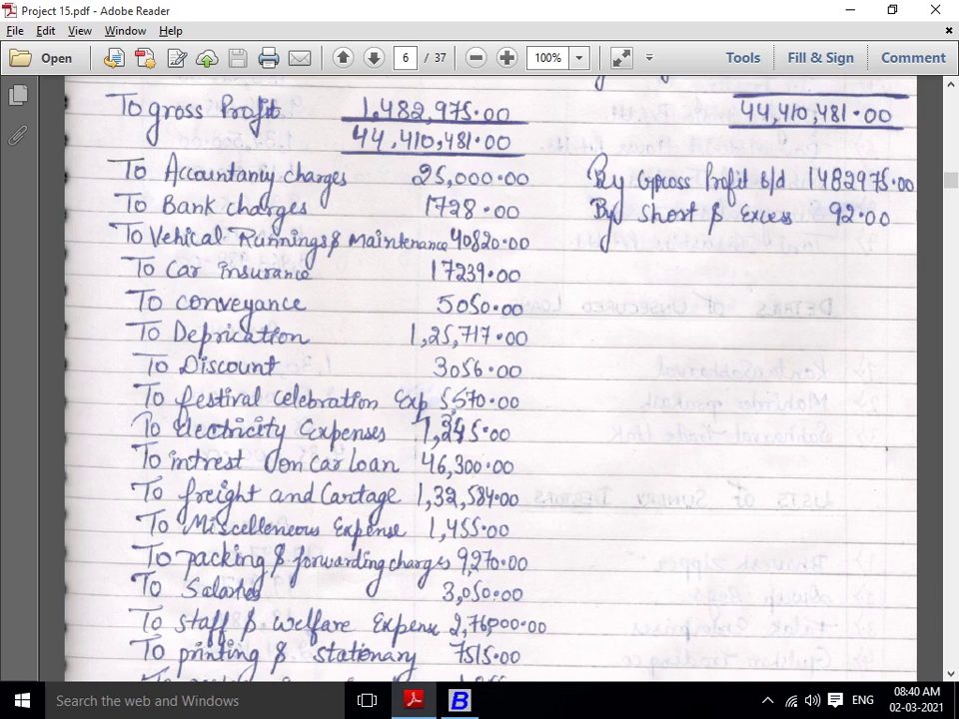
{"action": "scroll", "coordinate": [489, 380], "scroll_direction": "down", "scroll_amount": 5}
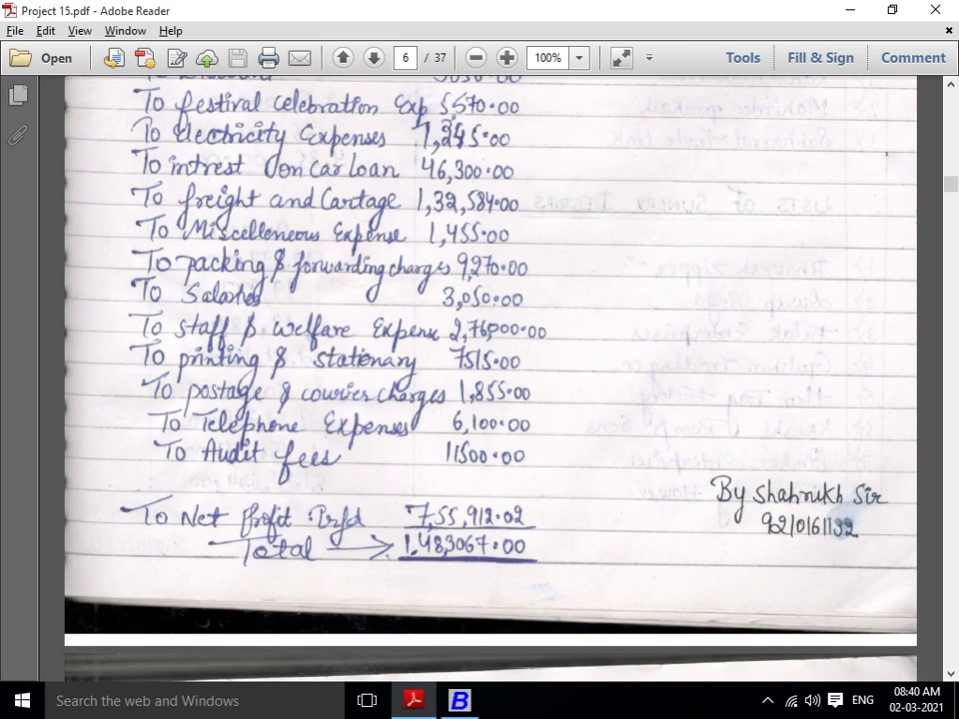
{"action": "scroll", "coordinate": [489, 380], "scroll_direction": "up", "scroll_amount": 1}
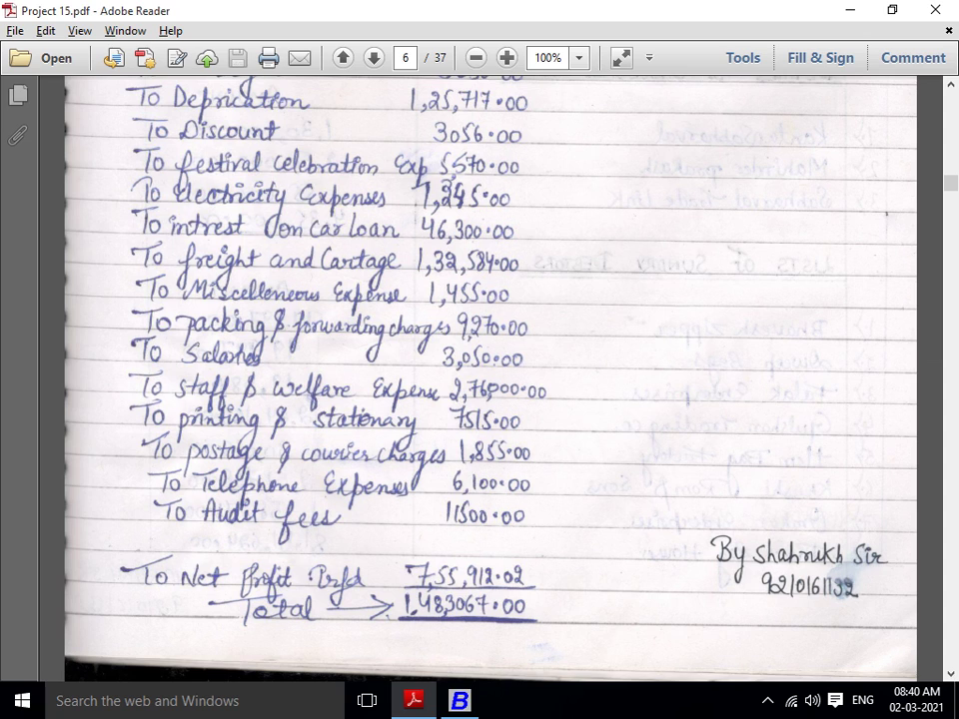
{"action": "scroll", "coordinate": [490, 380], "scroll_direction": "up", "scroll_amount": 1}
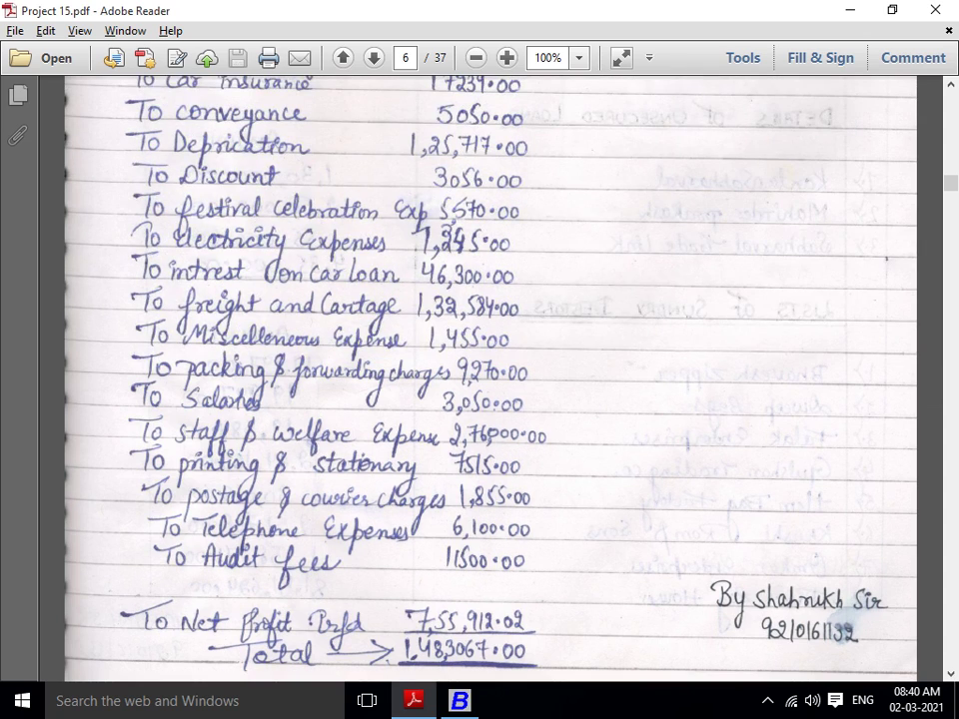
Switch back to Busy, view the April details of Water & Electricity Expenses and return to the Profit & Loss A/c
{"action": "key", "text": "alt+Tab"}
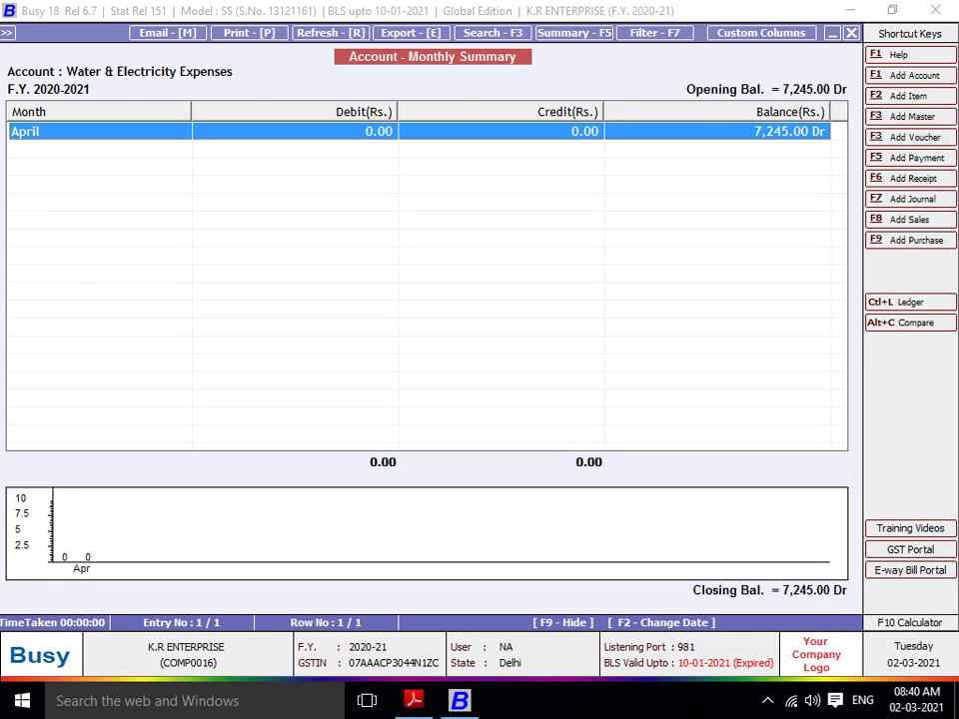
{"action": "key", "text": "Return"}
{"action": "key", "text": "Escape"}
{"action": "key", "text": "Return"}
{"action": "key", "text": "Escape"}
{"action": "key", "text": "Escape"}
{"action": "key", "text": "Escape"}
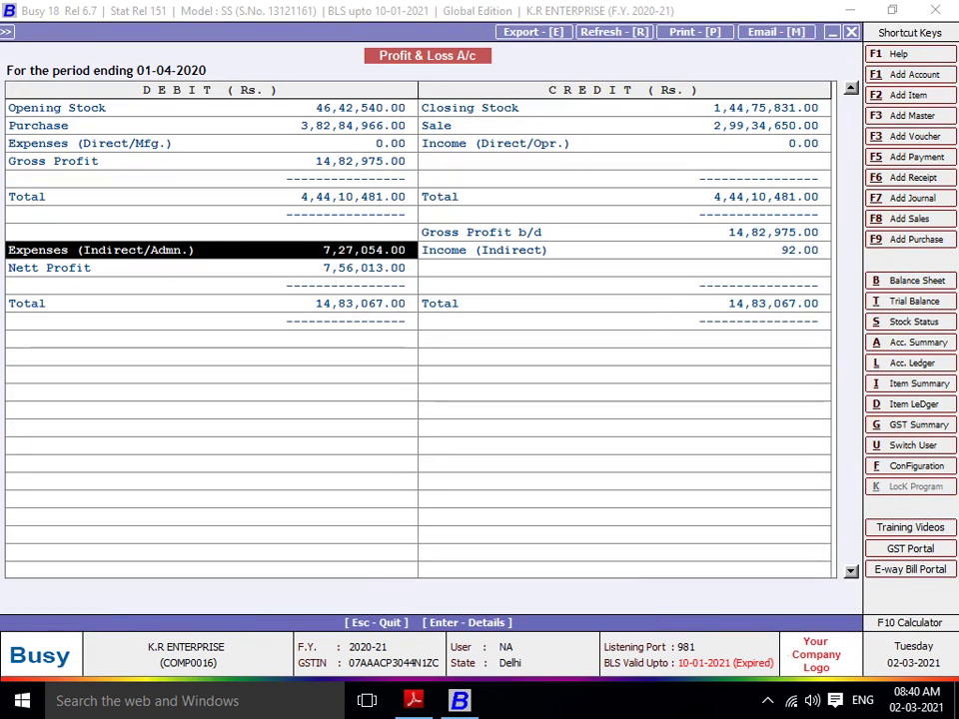
Select Water & Electricity Expenses as the account in the Account Ledger options
{"action": "type", "text": "lWAT"}
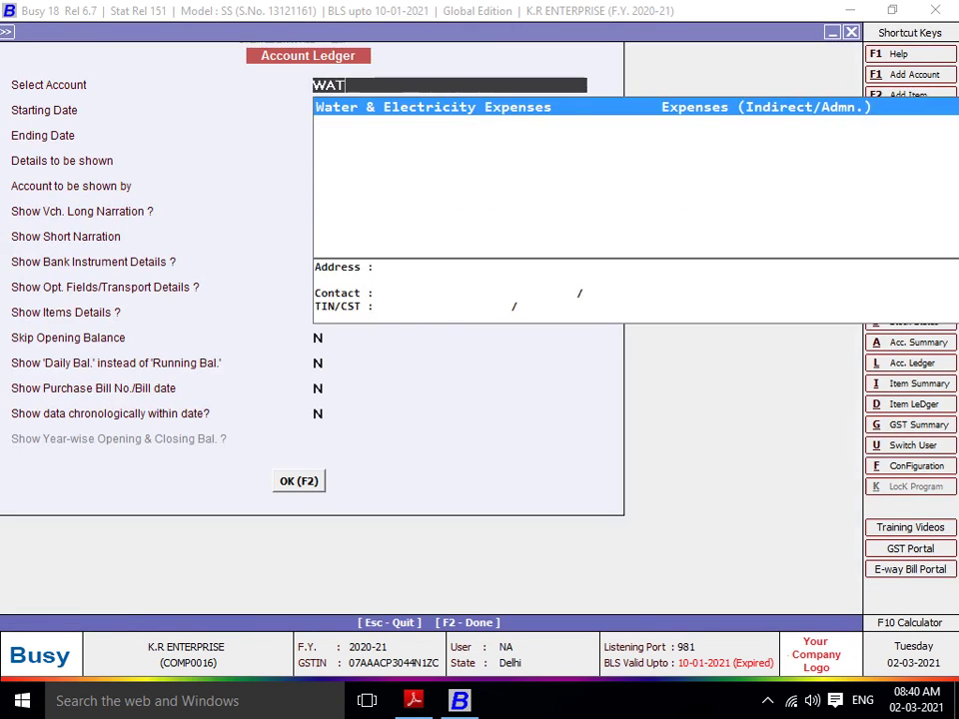
{"action": "key", "text": "Return"}
{"action": "key", "text": "Return"}
{"action": "key", "text": "Up"}
{"action": "key", "text": "Up"}
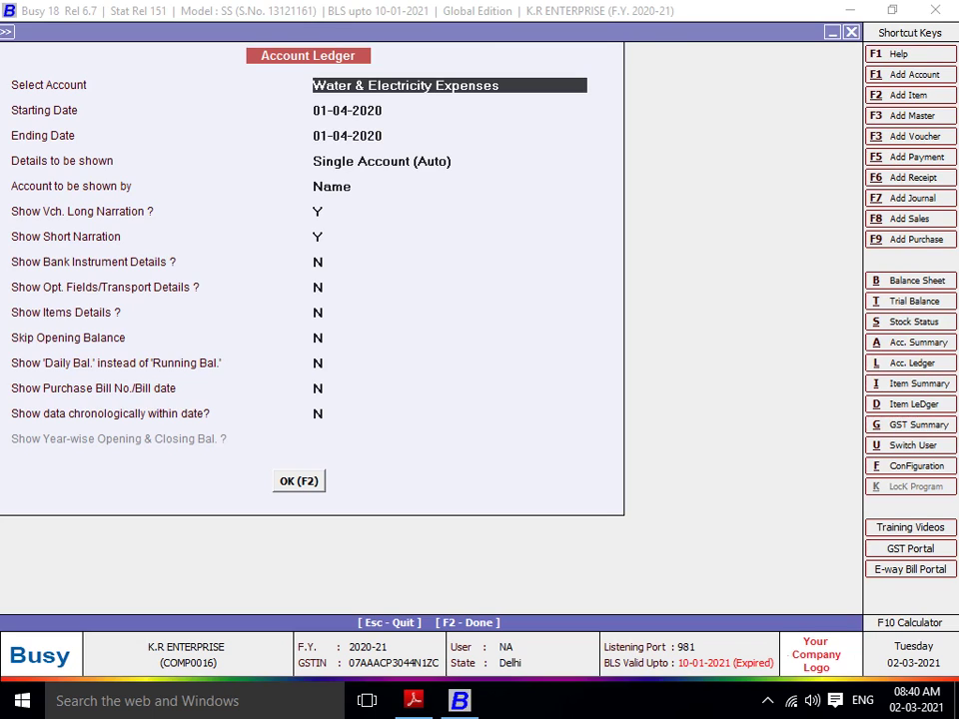
Open the Water & Electricity Expenses account master for modification and set its opening balance to 7,345
{"action": "key", "text": "alt+m"}
{"action": "key", "text": "Return"}
{"action": "key", "text": "Return"}
{"action": "key", "text": "Return"}
{"action": "key", "text": "Return"}
{"action": "key", "text": "Return"}
{"action": "key", "text": "Up"}
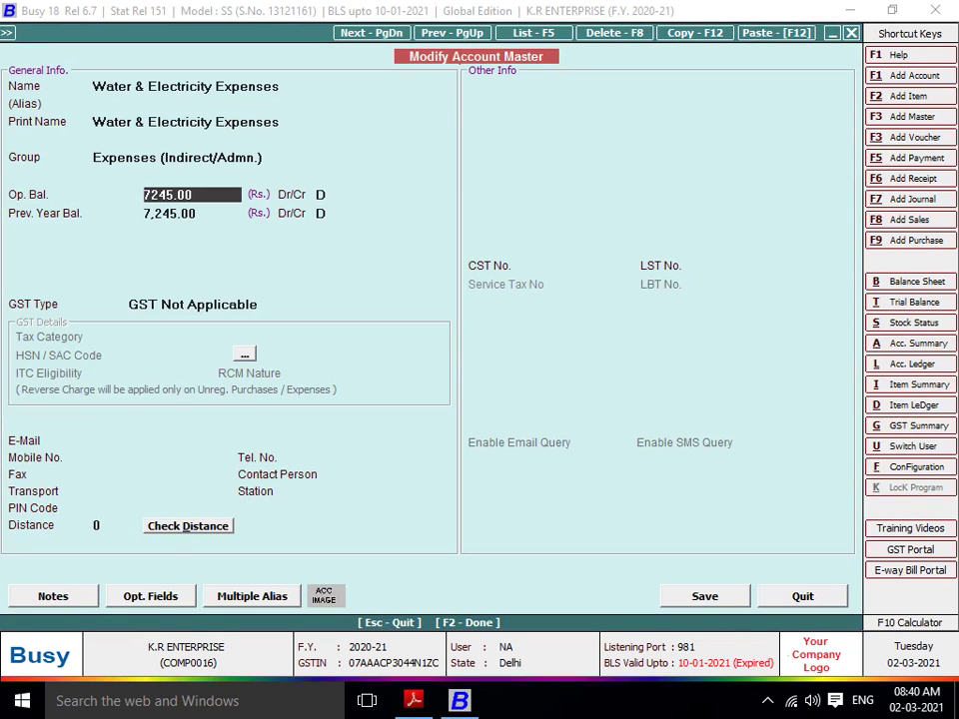
{"action": "type", "text": "7345"}
{"action": "key", "text": "Return"}
Set the previous year balance of Water & Electricity Expenses to 7,345
{"action": "key", "text": "Return"}
{"action": "key", "text": "Return"}
{"action": "key", "text": "Return"}
{"action": "key", "text": "Up"}
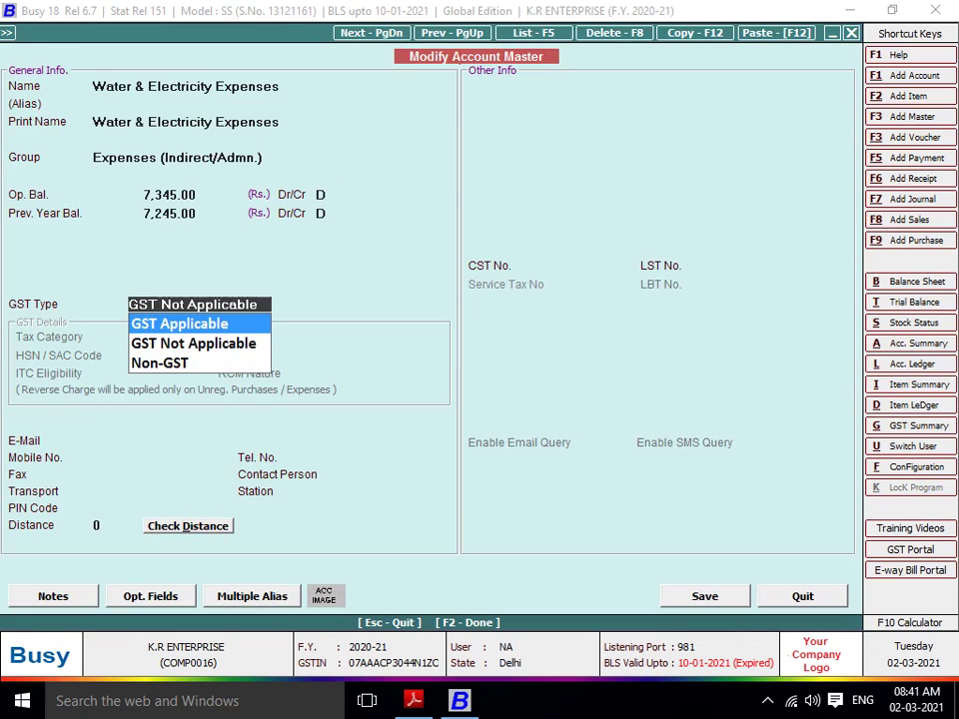
{"action": "key", "text": "Return"}
{"action": "key", "text": "Up"}
{"action": "key", "text": "Up"}
{"action": "type", "text": "7"}
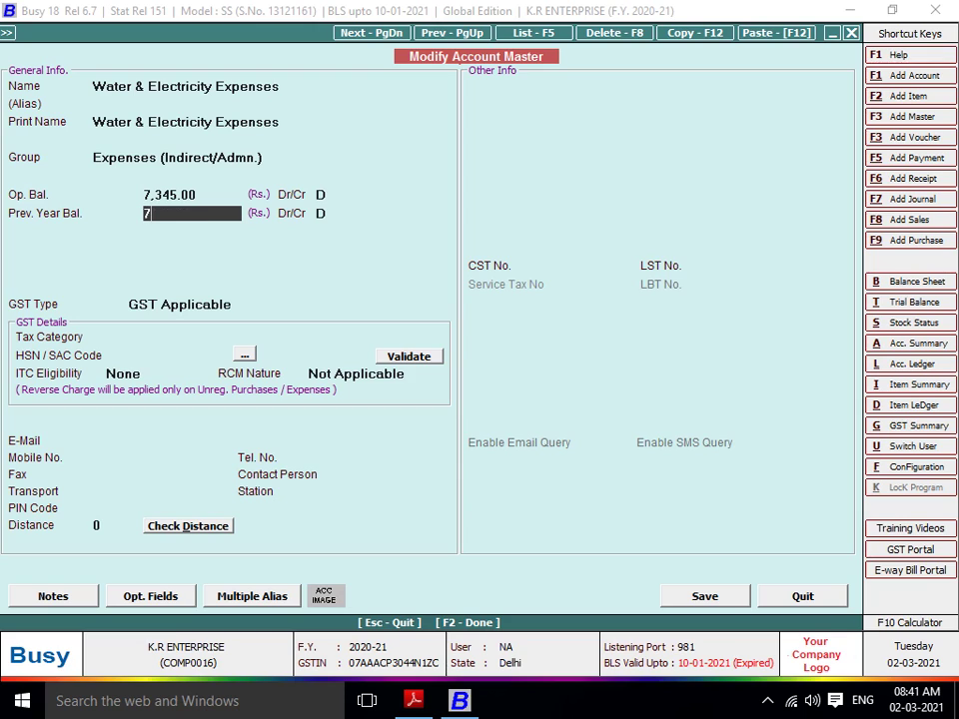
{"action": "type", "text": ",345"}
{"action": "key", "text": "Return"}
{"action": "key", "text": "Return"}
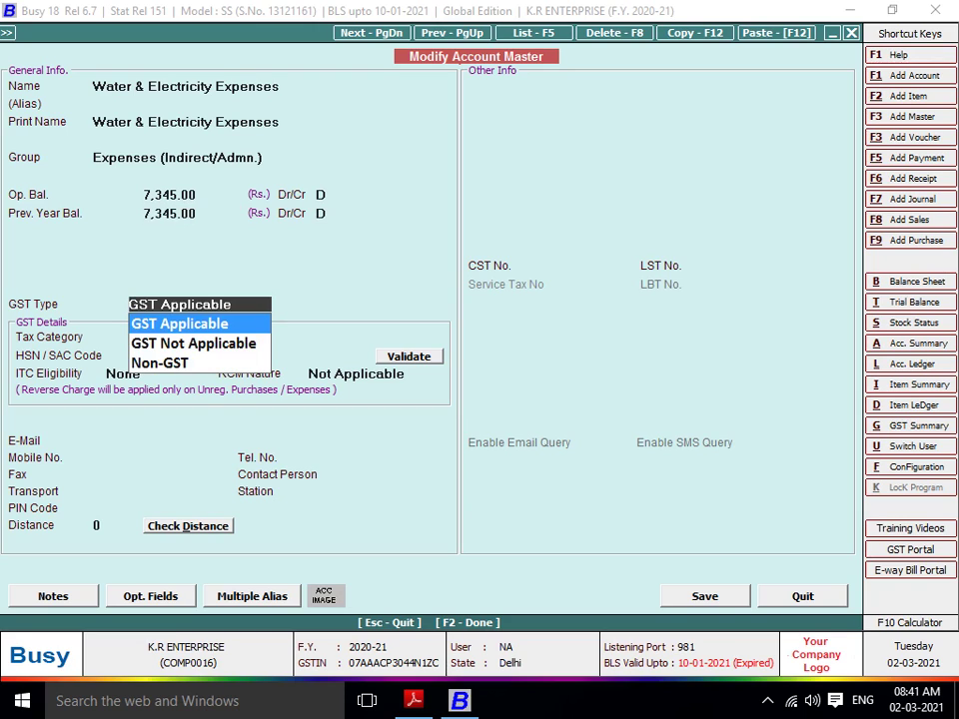
Set the account's GST type to GST Not Applicable, save the account and return to the Profit & Loss A/c
{"action": "key", "text": "Down"}
{"action": "key", "text": "Down"}
{"action": "key", "text": "Up"}
{"action": "key", "text": "Return"}
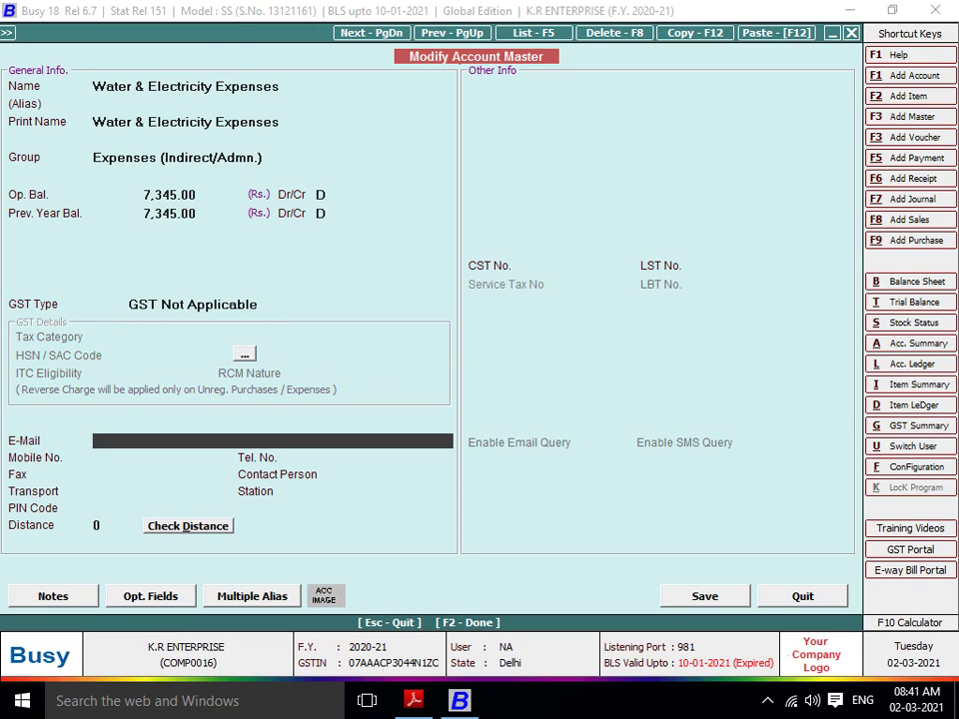
{"action": "key", "text": "F2"}
{"action": "key", "text": "Return"}
{"action": "key", "text": "Escape"}
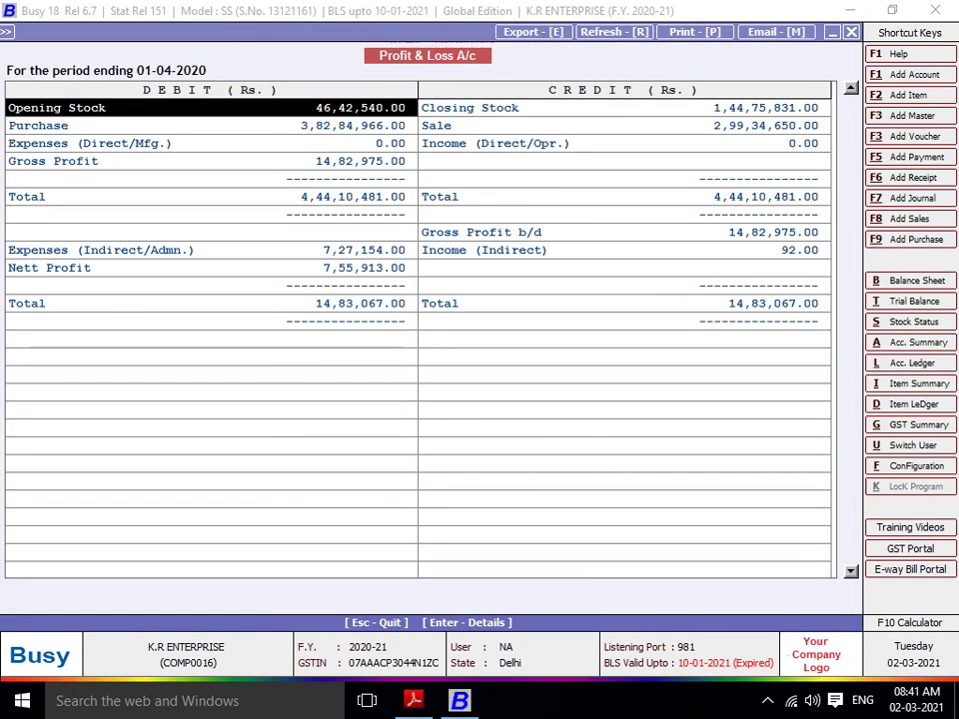
Switch to Project 15.pdf and examine its expense amounts and net profit against the Nett Profit line in Busy
{"action": "key", "text": "Down"}
{"action": "key", "text": "Down"}
{"action": "key", "text": "Down"}
{"action": "key", "text": "alt+Tab"}
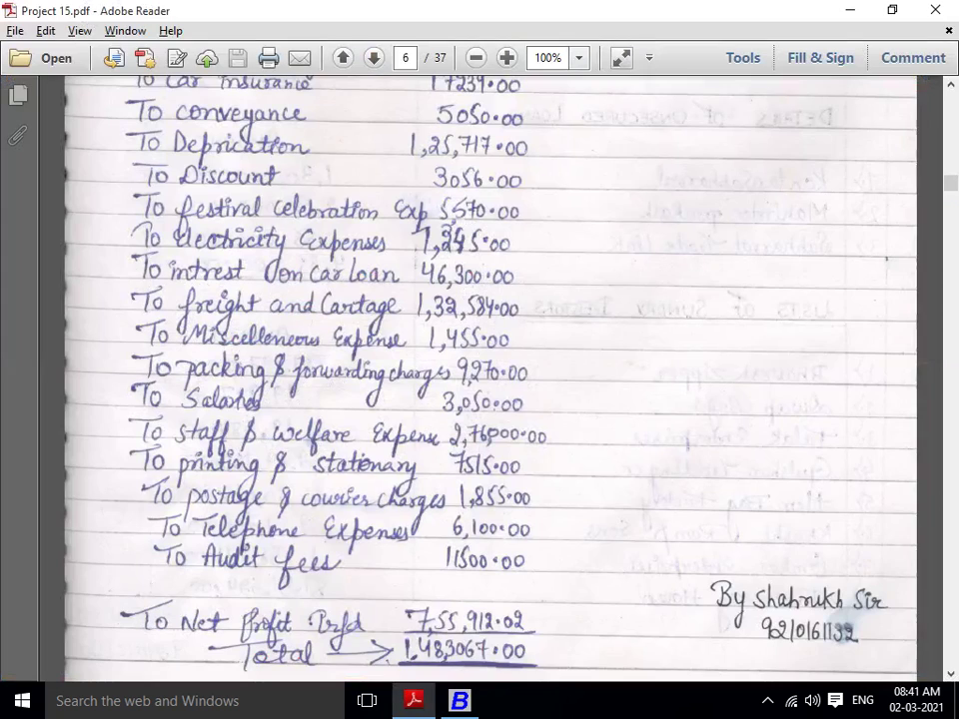
{"action": "scroll", "coordinate": [480, 350], "scroll_direction": "down", "scroll_amount": 1}
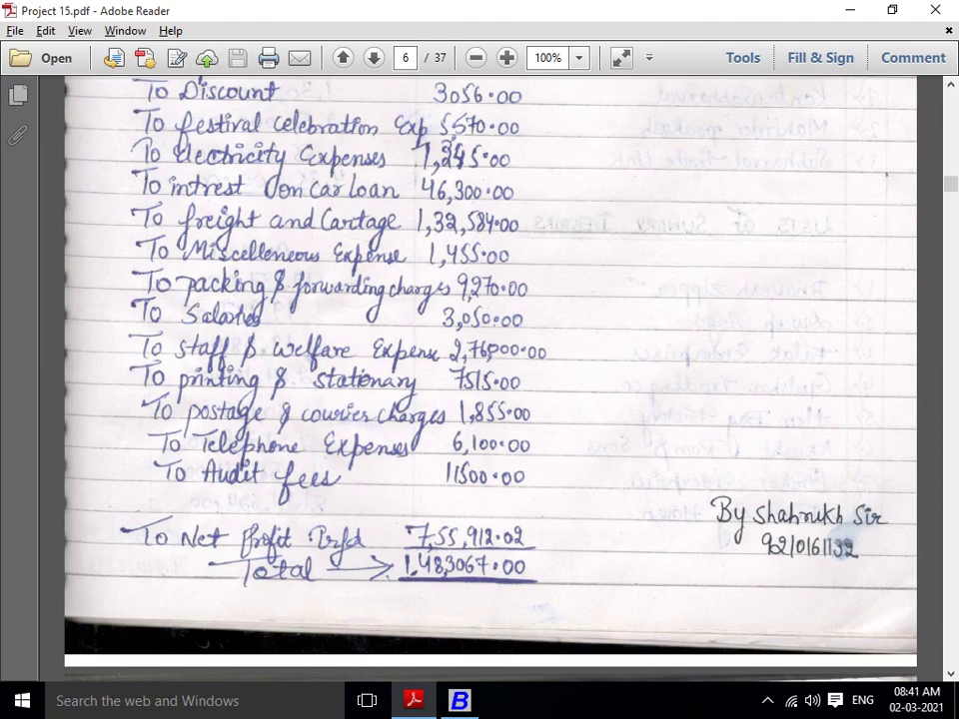
{"action": "scroll", "coordinate": [480, 349], "scroll_direction": "up", "scroll_amount": 2}
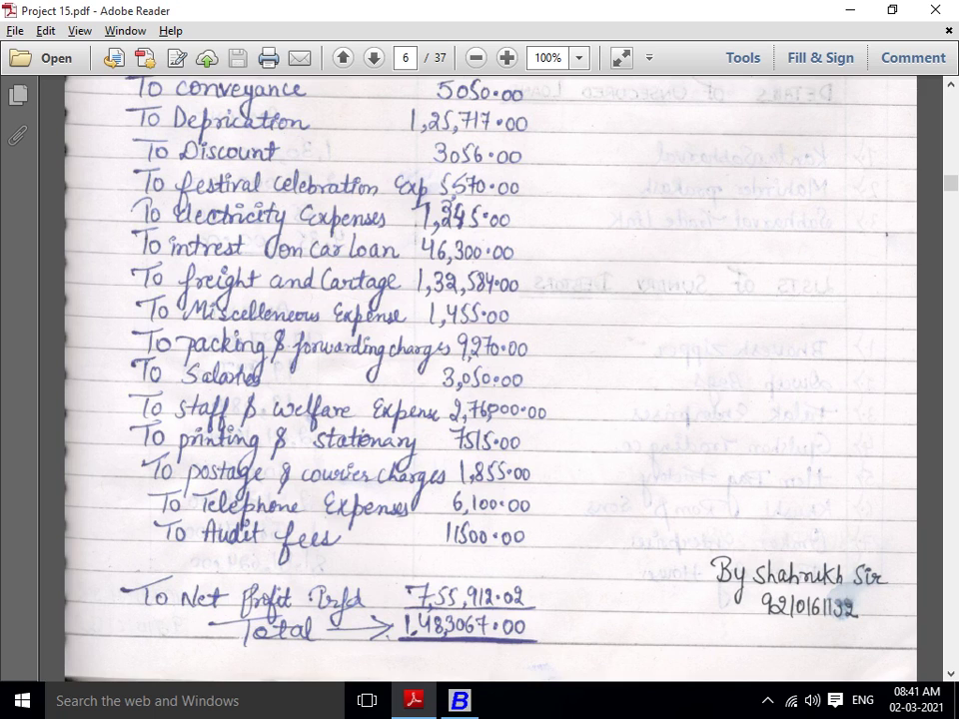
{"action": "scroll", "coordinate": [479, 350], "scroll_direction": "up", "scroll_amount": 1}
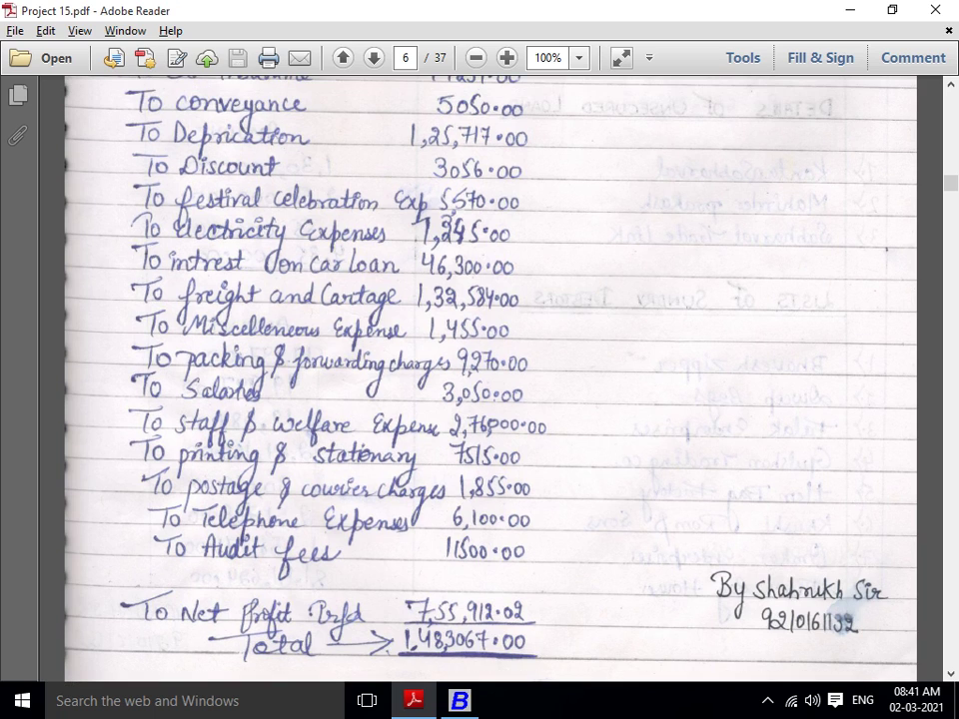
{"action": "scroll", "coordinate": [479, 350], "scroll_direction": "up", "scroll_amount": 3}
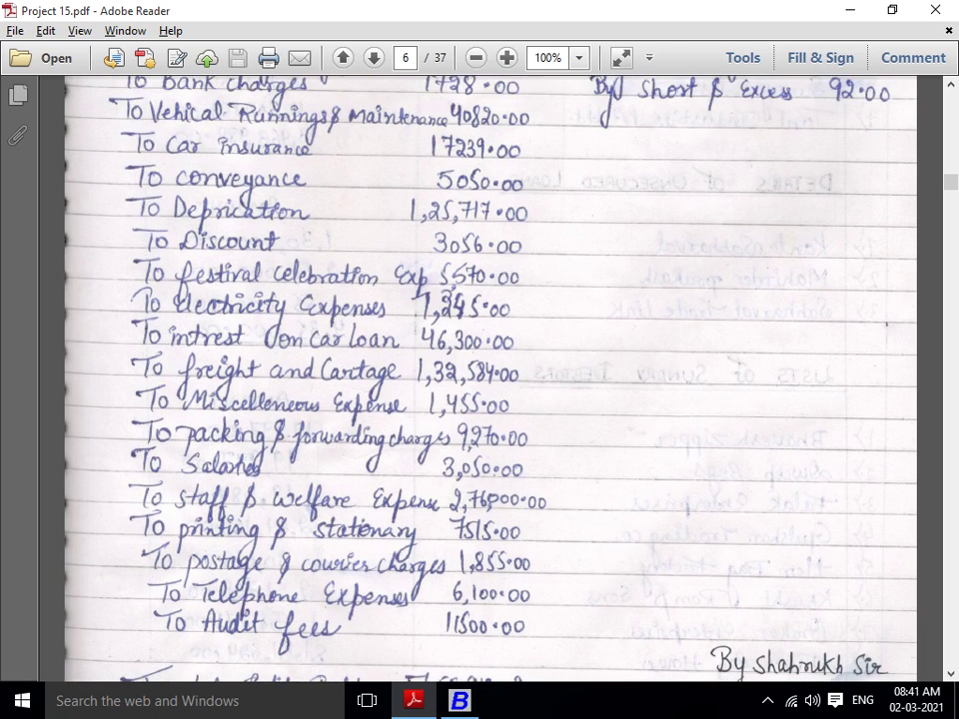
{"action": "scroll", "coordinate": [479, 350], "scroll_direction": "up", "scroll_amount": 1}
{"action": "scroll", "coordinate": [479, 349], "scroll_direction": "down", "scroll_amount": 12}
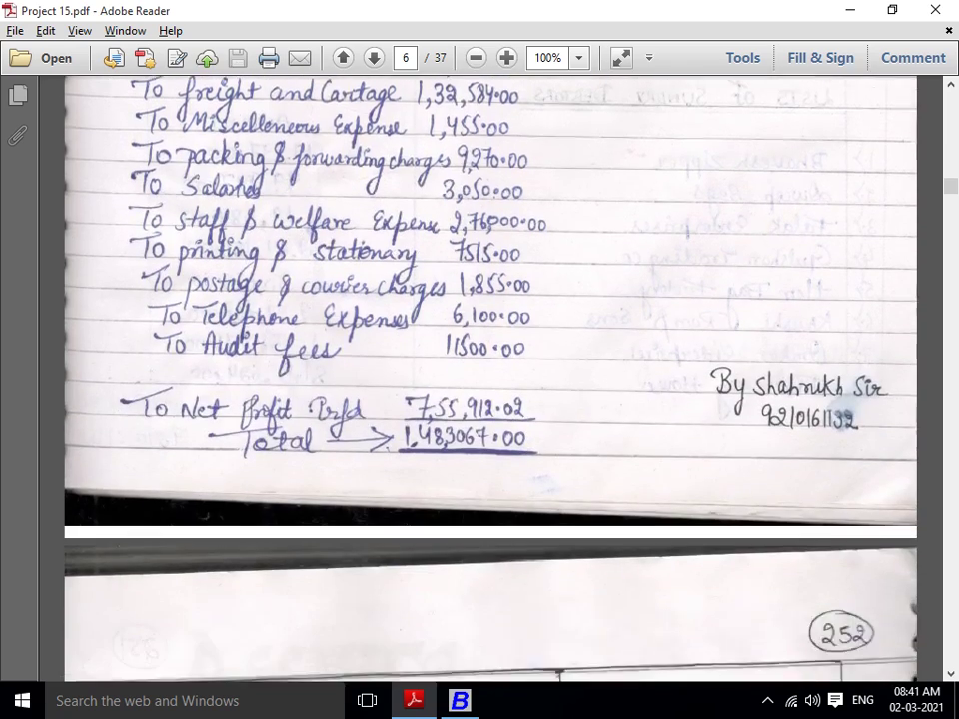
{"action": "scroll", "coordinate": [480, 350], "scroll_direction": "down", "scroll_amount": 3}
{"action": "scroll", "coordinate": [479, 349], "scroll_direction": "up", "scroll_amount": 1}
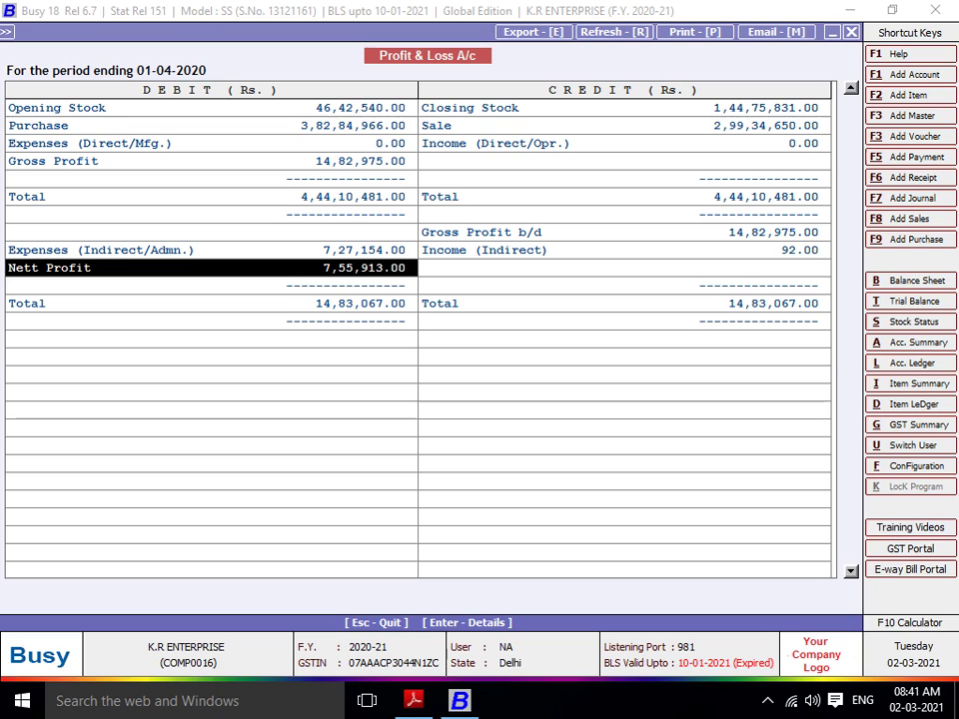
Compare the indirect expenses and Nett Profit in Busy with the net profit in Project 15.pdf once more
{"action": "key", "text": "alt+Tab"}
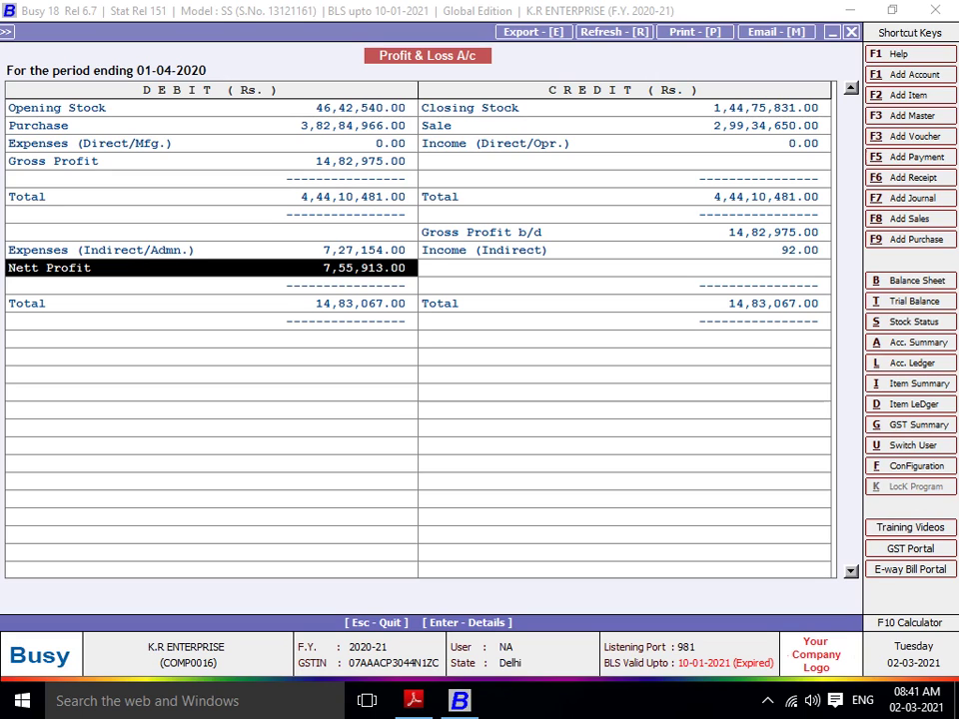
{"action": "key", "text": "Up"}
{"action": "key", "text": "alt+Tab"}
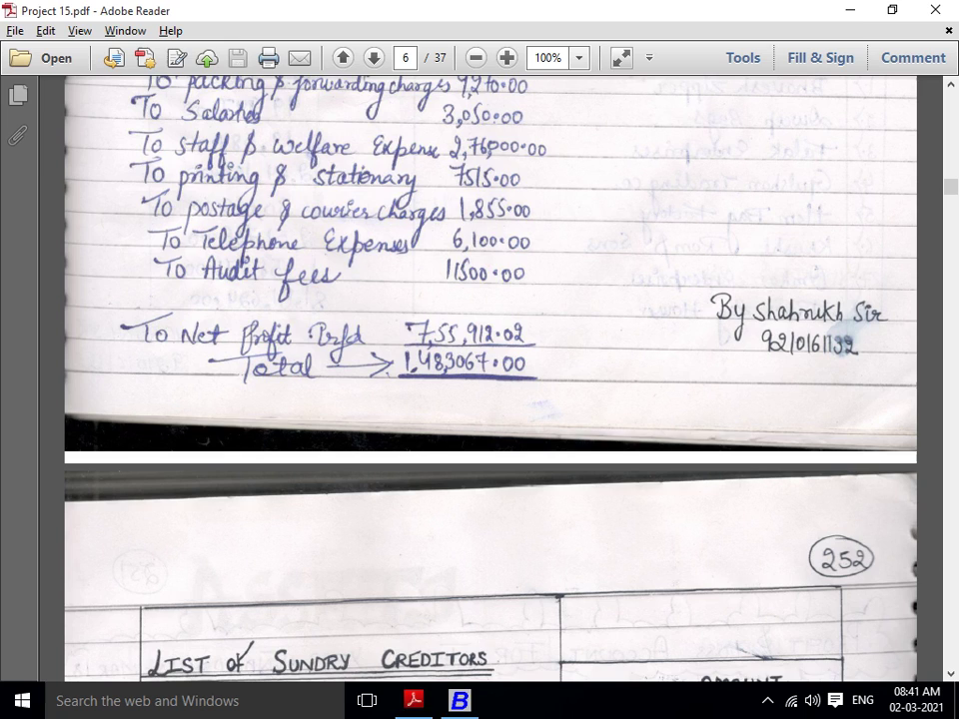
{"action": "key", "text": "alt+Tab"}
{"action": "key", "text": "Down"}
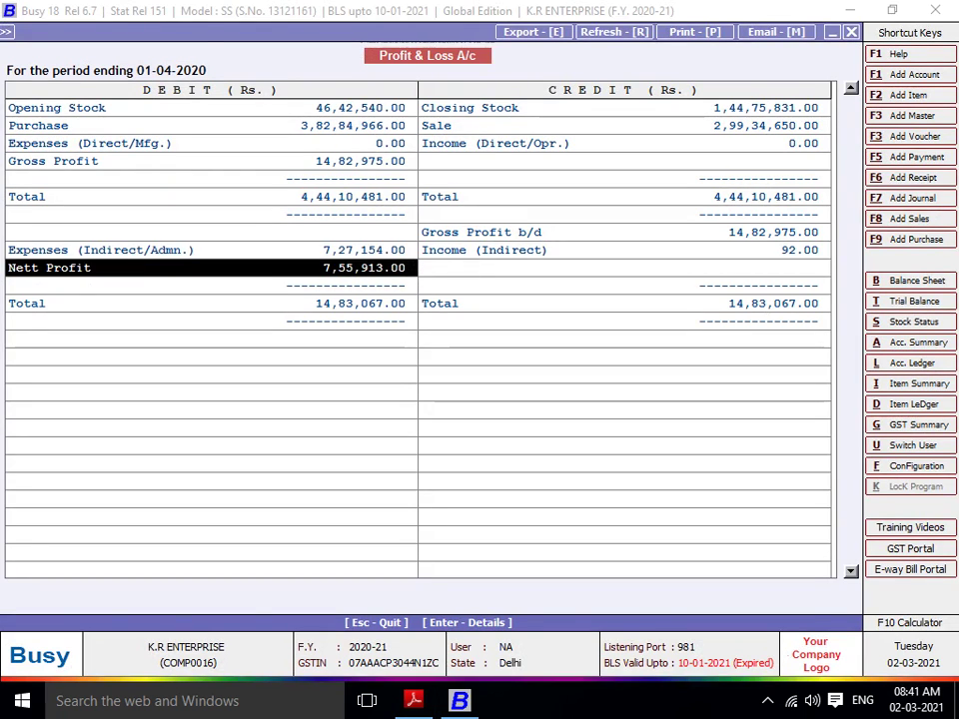
Open the group balances of Expenses (Indirect/Admn.) and view the monthly summary of Bank Charges
{"action": "key", "text": "Up"}
{"action": "key", "text": "Return"}
{"action": "key", "text": "Down"}
{"action": "key", "text": "Down"}
{"action": "key", "text": "Down"}
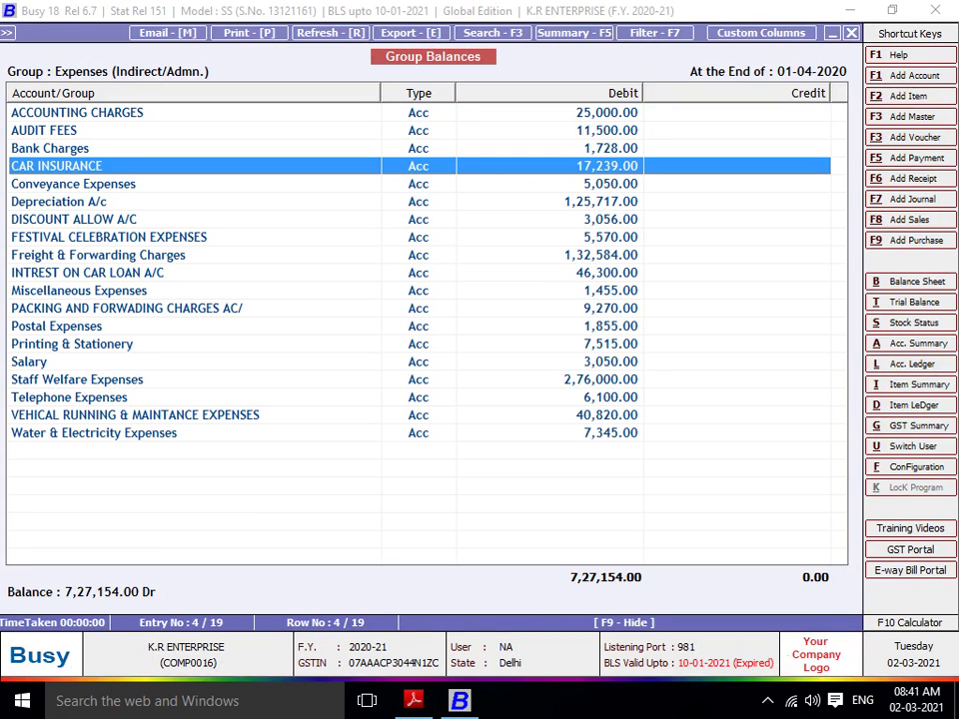
{"action": "key", "text": "Up"}
{"action": "key", "text": "Return"}
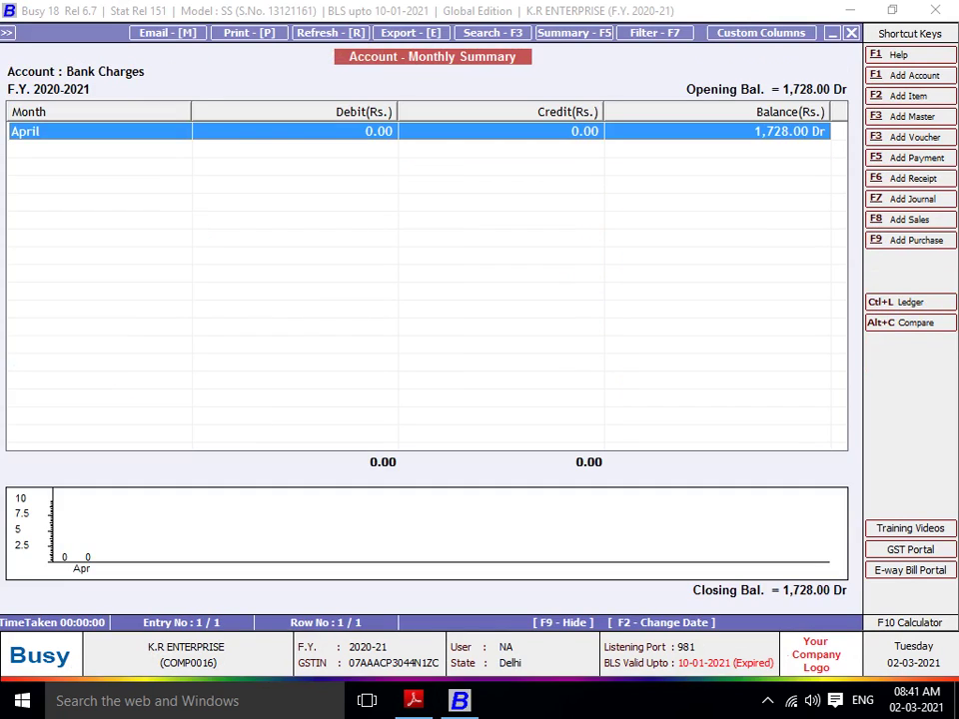
{"action": "key", "text": "Escape"}
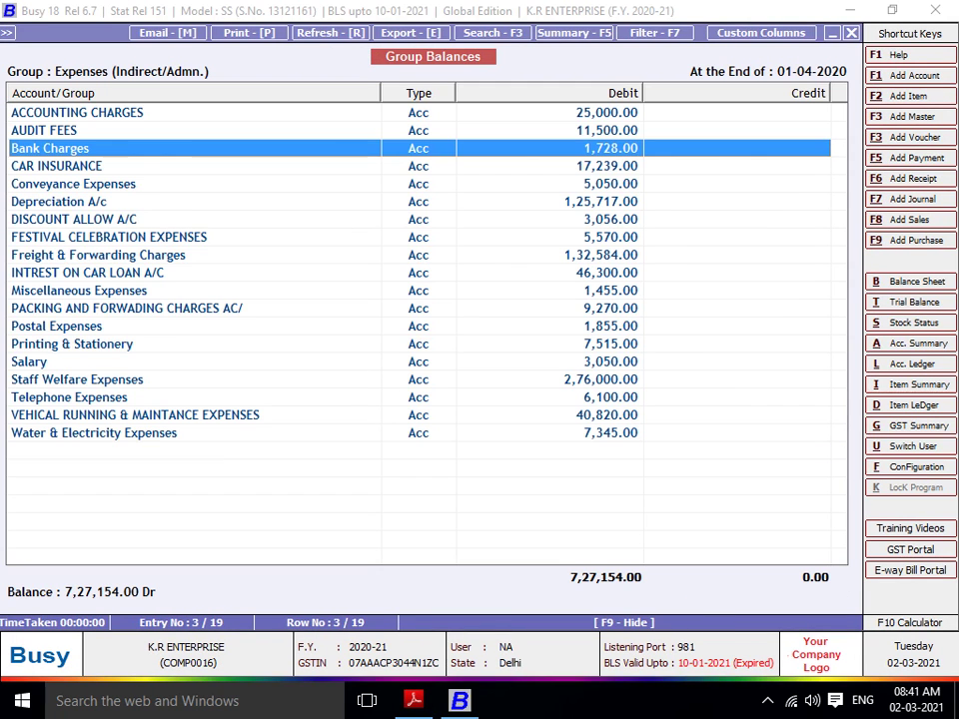
Open the Account Ledger options and select Bank Charges as the account
{"action": "type", "text": "l"}
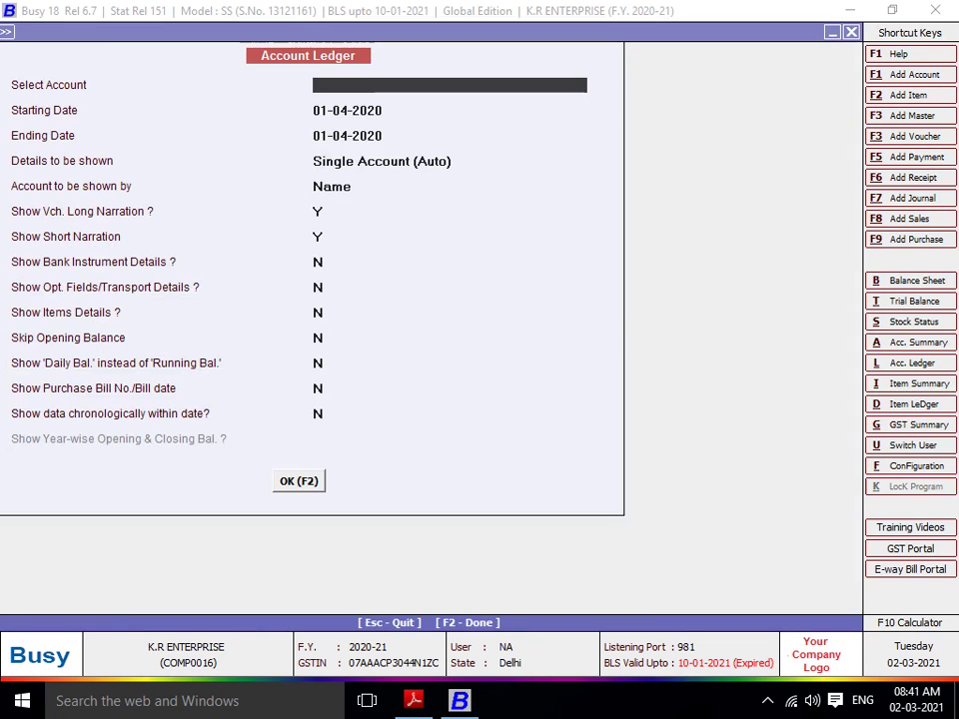
{"action": "type", "text": "NA"}
{"action": "key", "text": "BackSpace"}
{"action": "key", "text": "BackSpace"}
{"action": "type", "text": "BANK"}
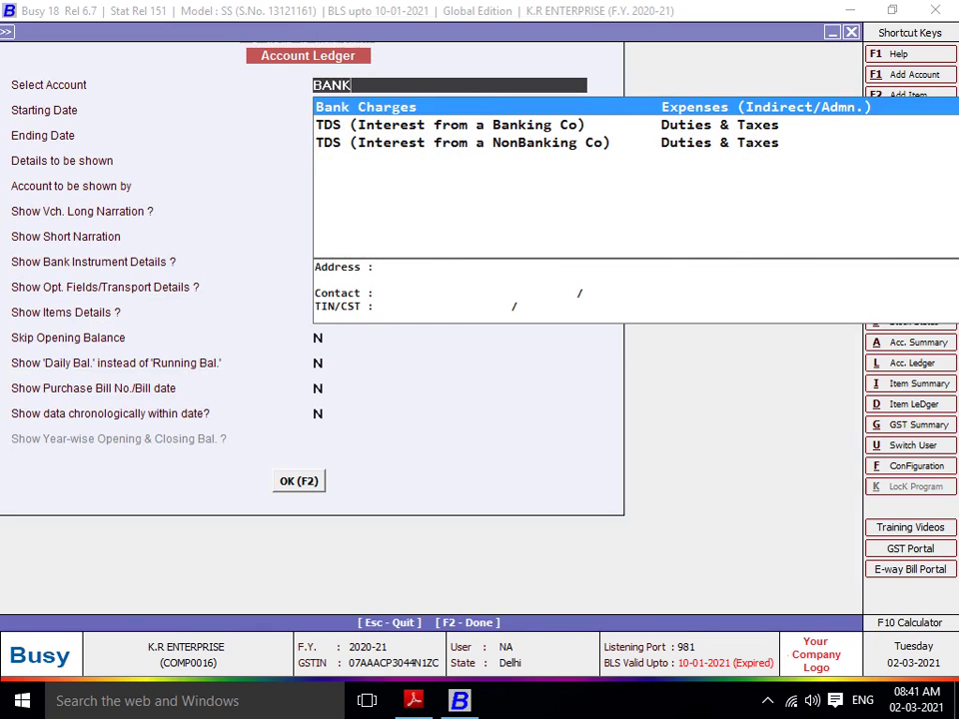
{"action": "key", "text": "Return"}
{"action": "key", "text": "Up"}
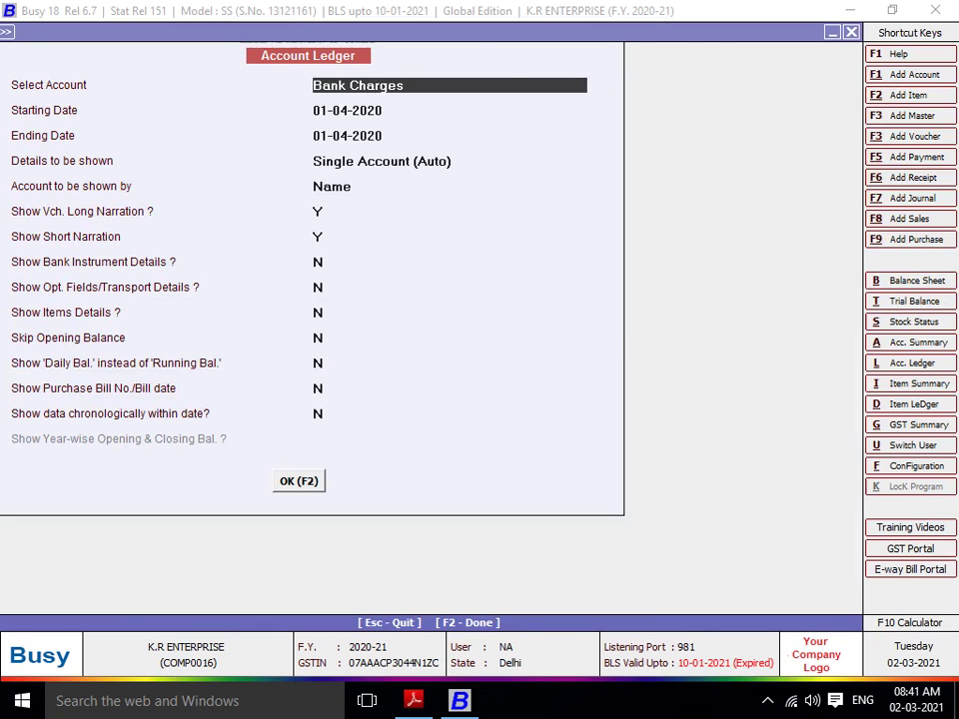
Open the Bank Charges account master for modification and set its opening balance to 1,729
{"action": "key", "text": "alt+m"}
{"action": "key", "text": "Return"}
{"action": "key", "text": "Return"}
{"action": "key", "text": "Return"}
{"action": "key", "text": "Return"}
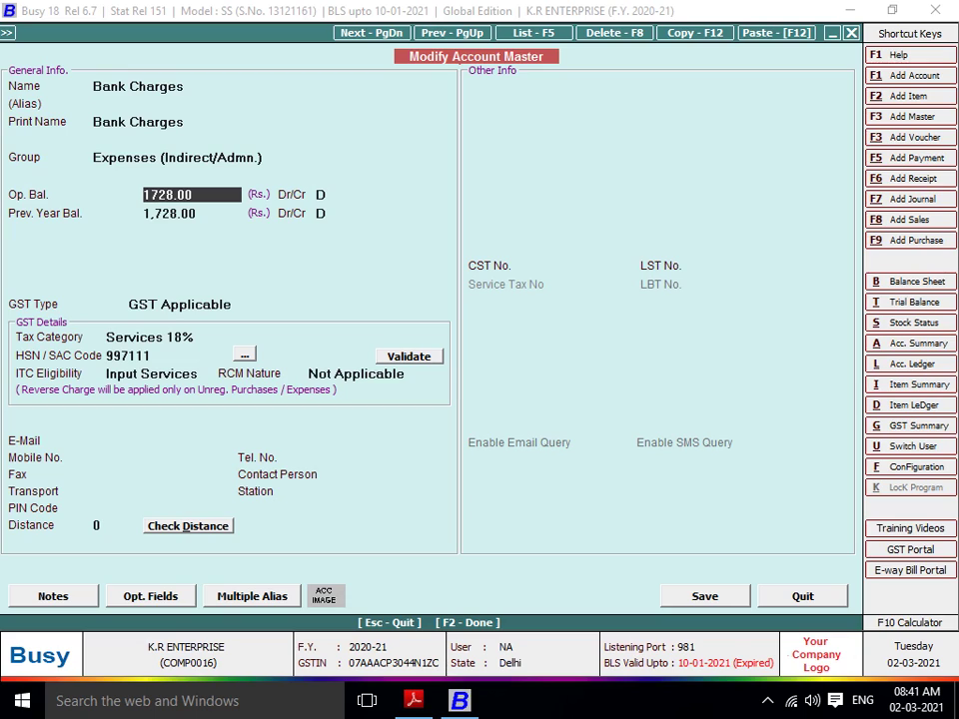
{"action": "type", "text": "1"}
{"action": "type", "text": "7288"}
{"action": "key", "text": "BackSpace"}
{"action": "key", "text": "BackSpace"}
{"action": "type", "text": "9"}
{"action": "key", "text": "Return"}
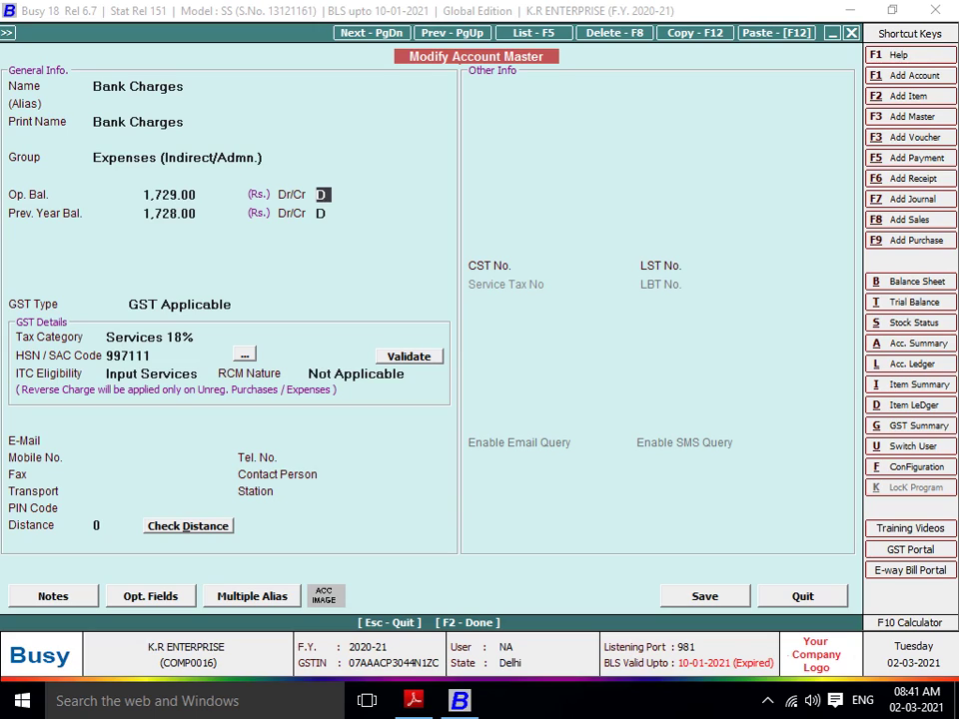
Set the previous year balance of Bank Charges to 1,729, save the account and return to the Profit & Loss A/c
{"action": "key", "text": "Return"}
{"action": "type", "text": "1729"}
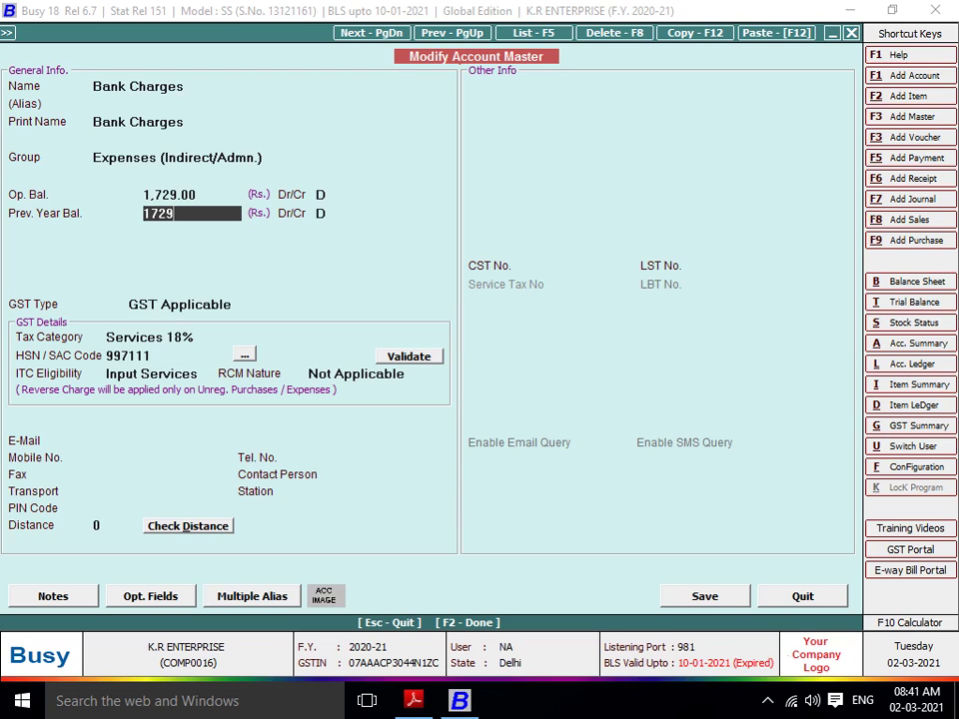
{"action": "key", "text": "Return"}
{"action": "key", "text": "Return"}
{"action": "key", "text": "Return"}
{"action": "key", "text": "F2"}
{"action": "key", "text": "Return"}
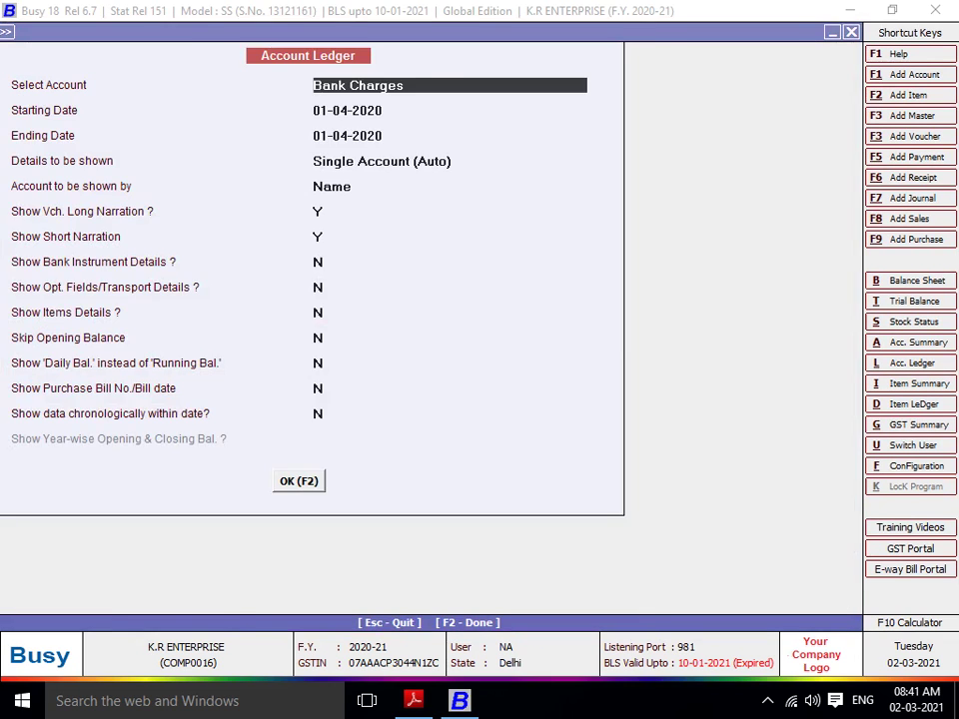
{"action": "key", "text": "Escape"}
{"action": "key", "text": "Escape"}
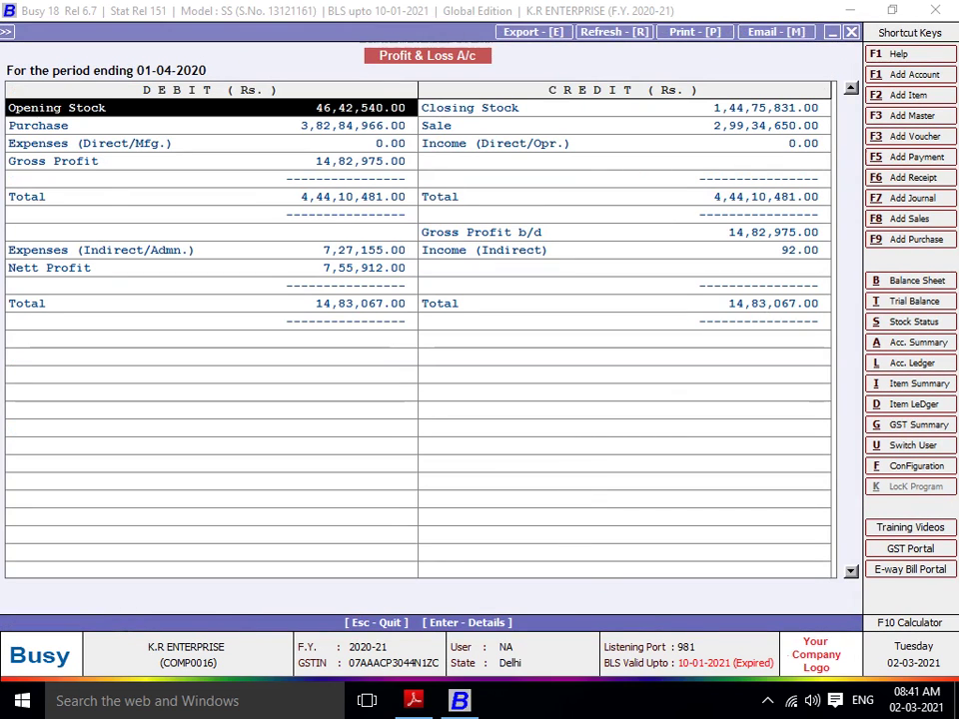
Check the Nett Profit line against the profit and loss page of Project 15.pdf and look over the lists that follow it
{"action": "key", "text": "Down"}
{"action": "key", "text": "Down"}
{"action": "key", "text": "Down"}
{"action": "key", "text": "Down"}
{"action": "key", "text": "Down"}
{"action": "key", "text": "Down"}
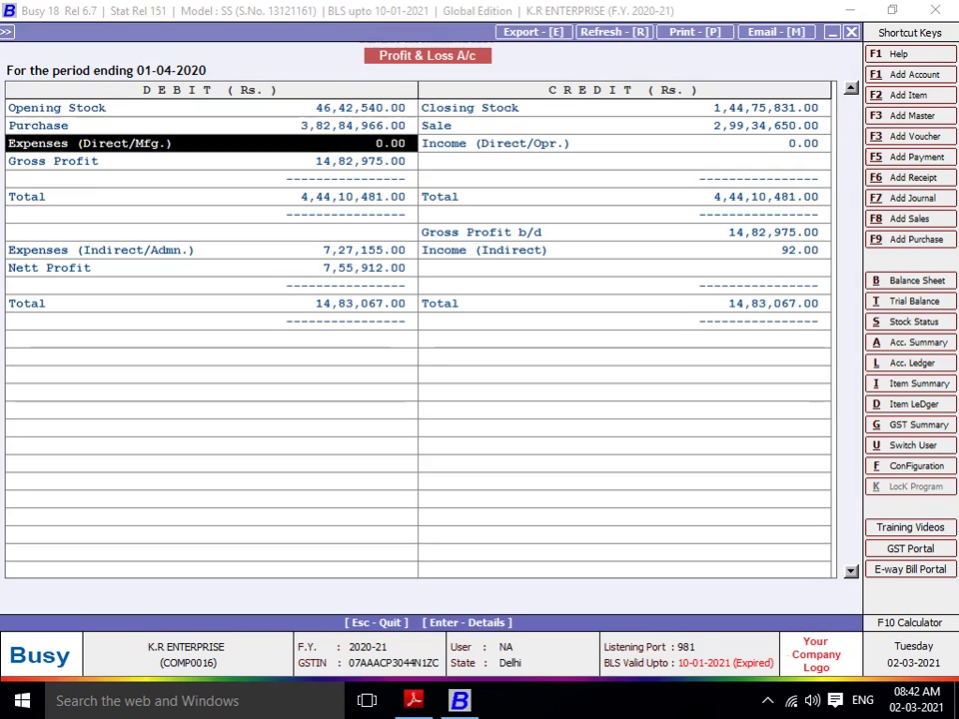
{"action": "key", "text": "alt+Tab"}
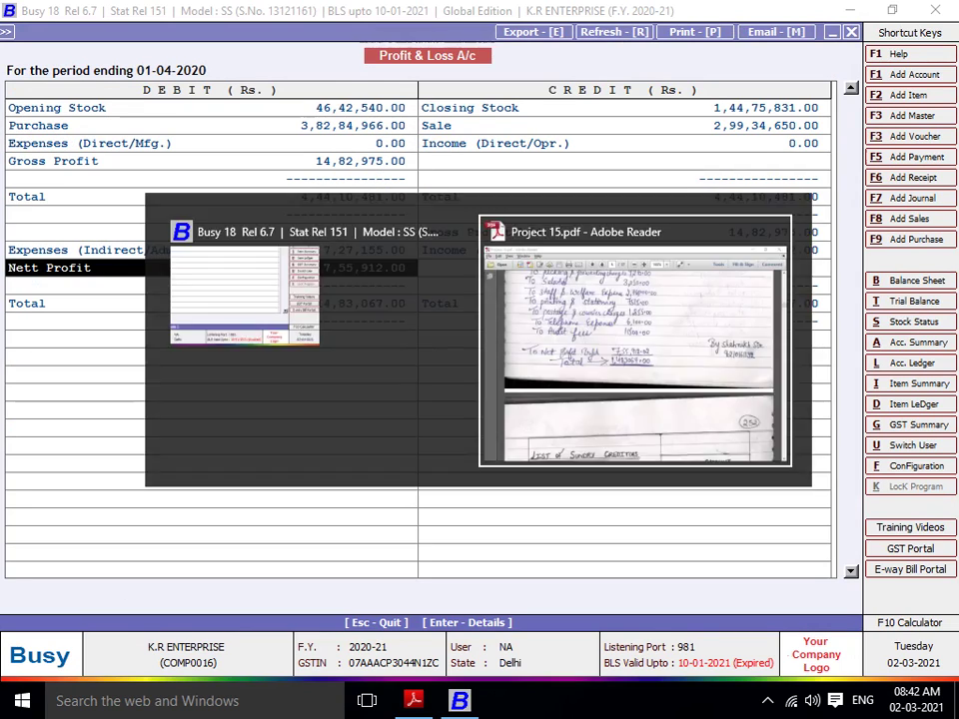
{"action": "scroll", "coordinate": [490, 379], "scroll_direction": "up", "scroll_amount": 10}
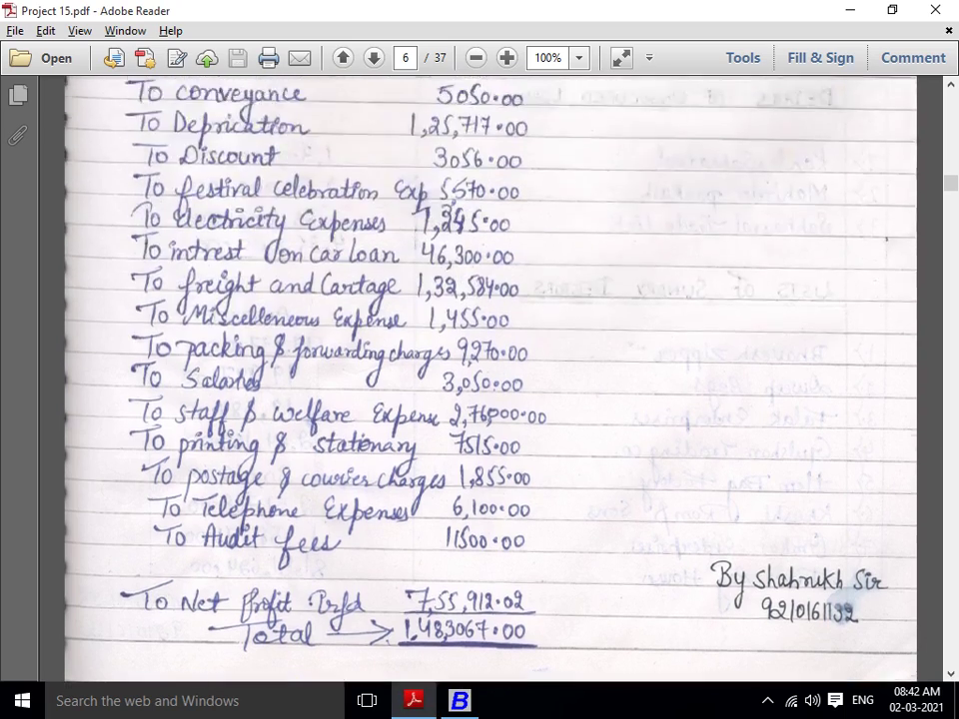
{"action": "scroll", "coordinate": [489, 379], "scroll_direction": "down", "scroll_amount": 15}
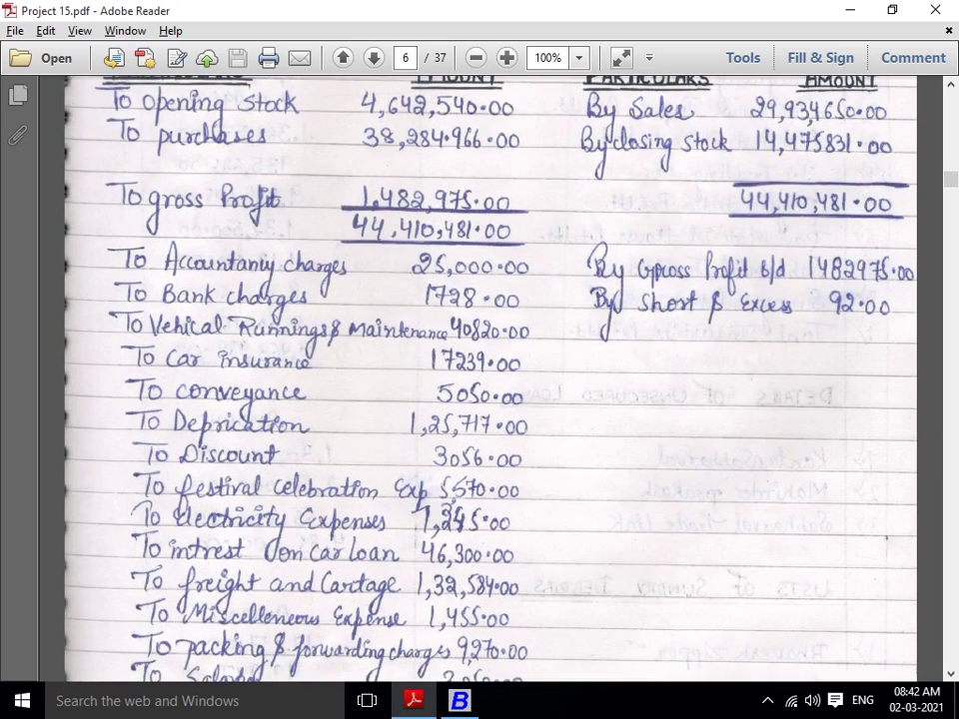
{"action": "scroll", "coordinate": [490, 380], "scroll_direction": "down", "scroll_amount": 2}
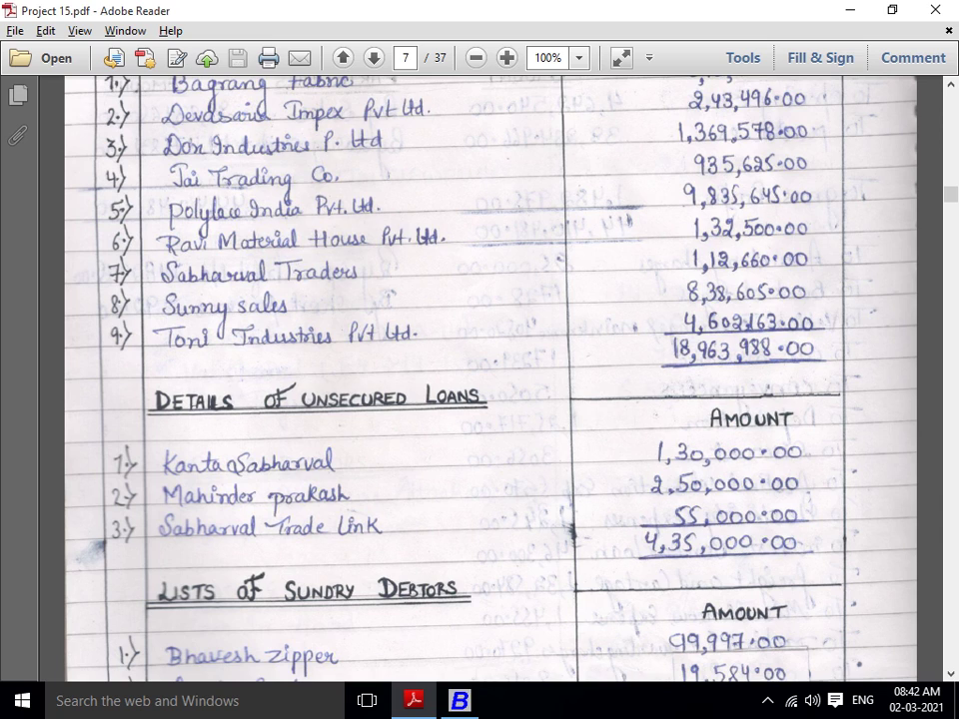
Switch back to Busy and select the Opening Stock line in the Profit & Loss A/c
{"action": "right_click", "coordinate": [459, 700]}
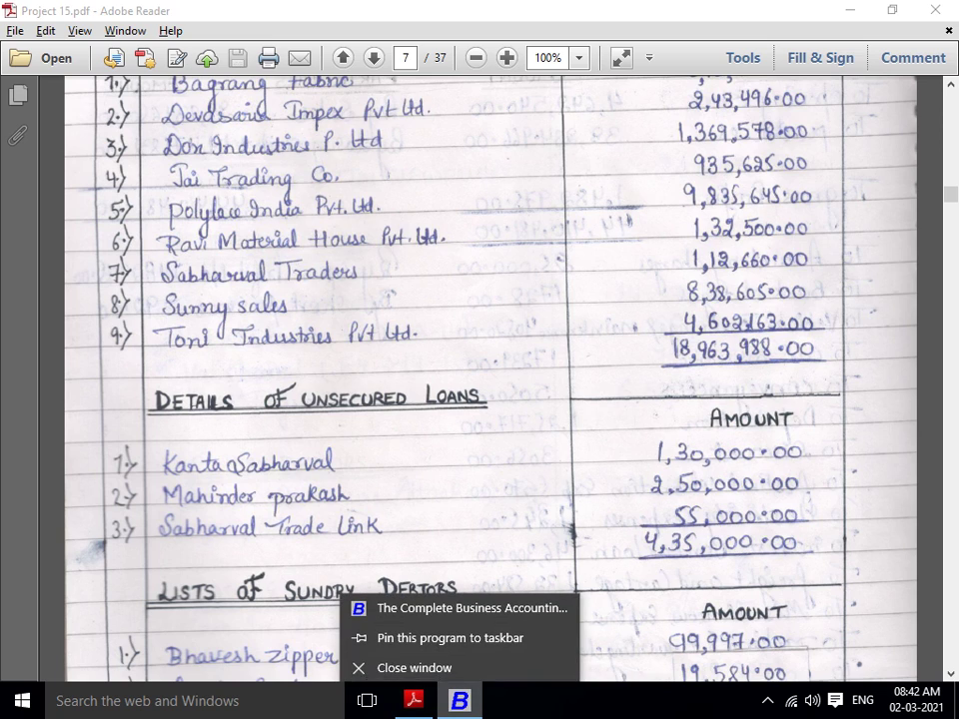
{"action": "left_click", "coordinate": [460, 700]}
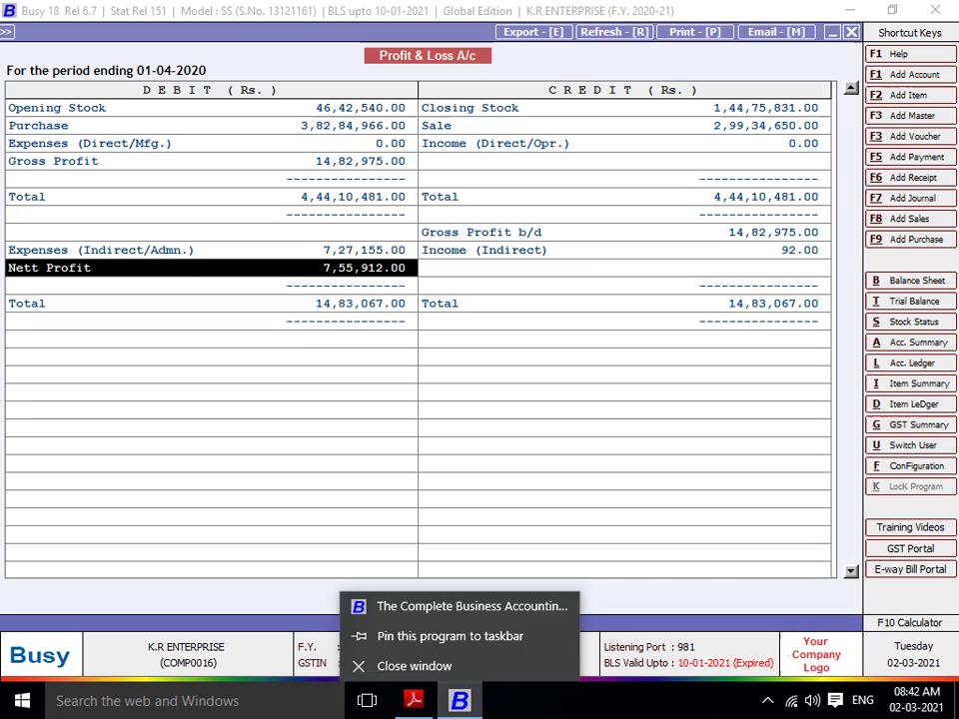
{"action": "left_click", "coordinate": [211, 108]}
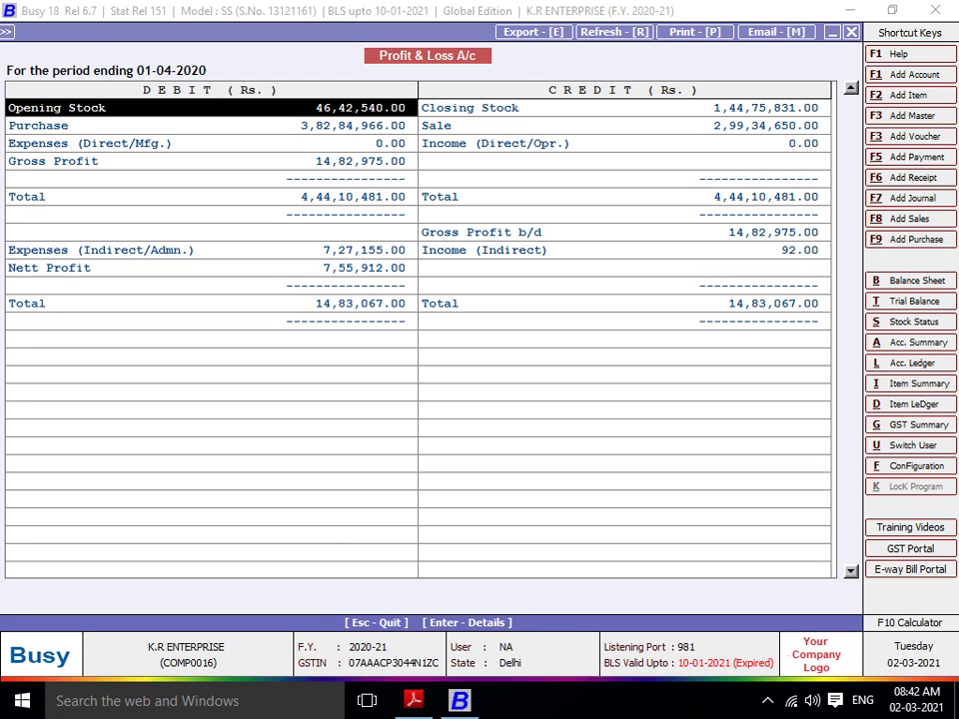
Select the Nett Profit line, switch to Project 15.pdf and find the Secured Loans on the liabilities page
{"action": "left_click", "coordinate": [210, 268]}
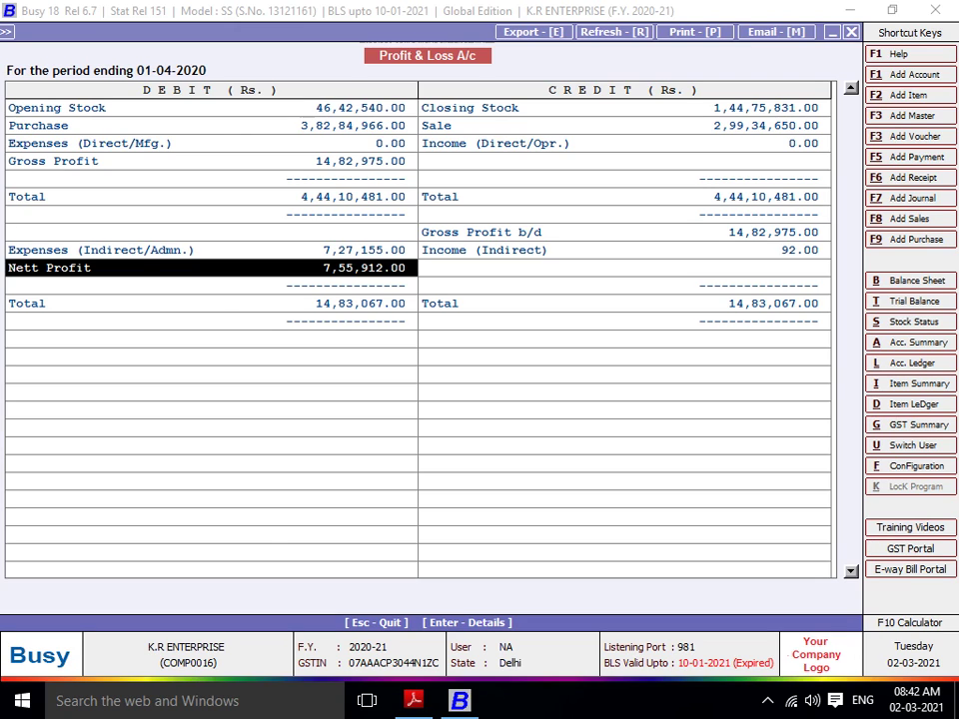
{"action": "key", "text": "alt+Tab"}
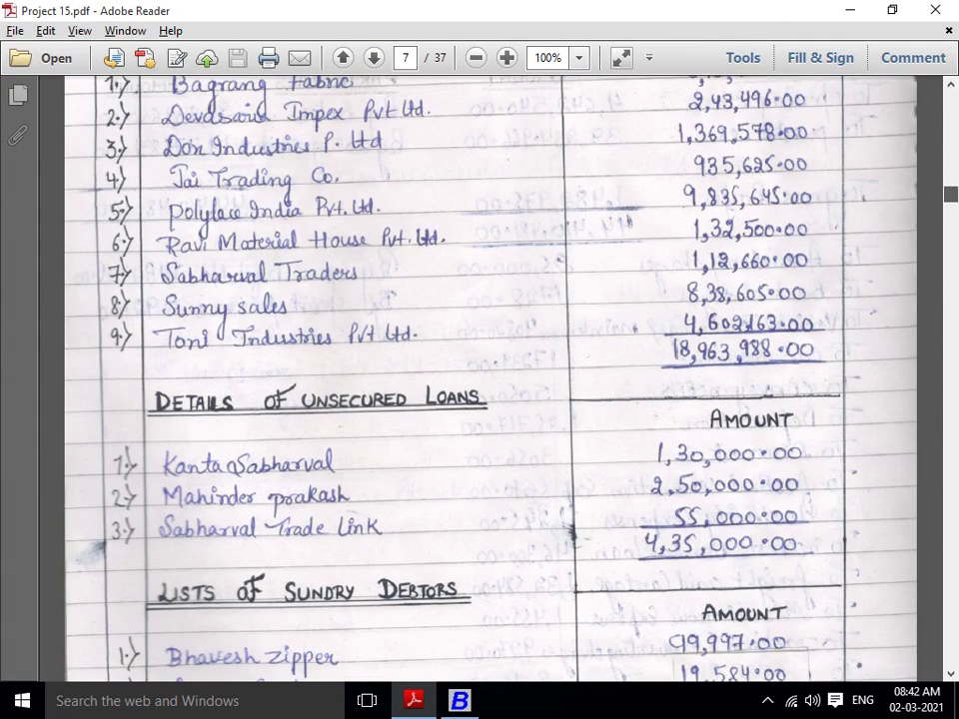
{"action": "left_click_drag", "start_coordinate": [951, 195], "coordinate": [951, 149]}
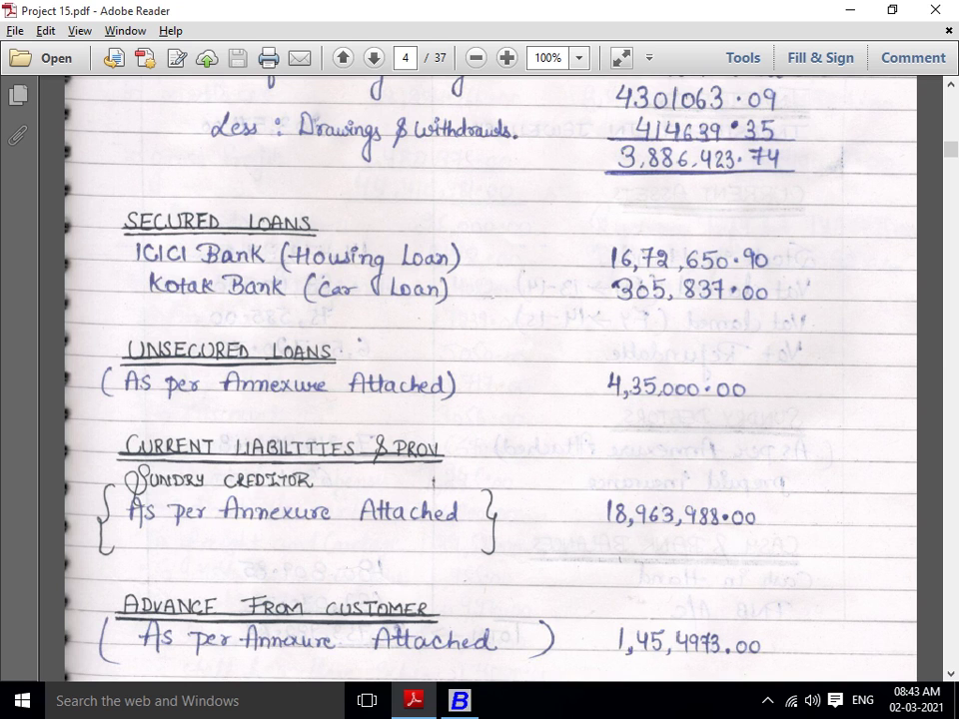
Switch back to Busy, close the Profit & Loss A/c and go to the account master options under Administration
{"action": "key", "text": "alt+Tab"}
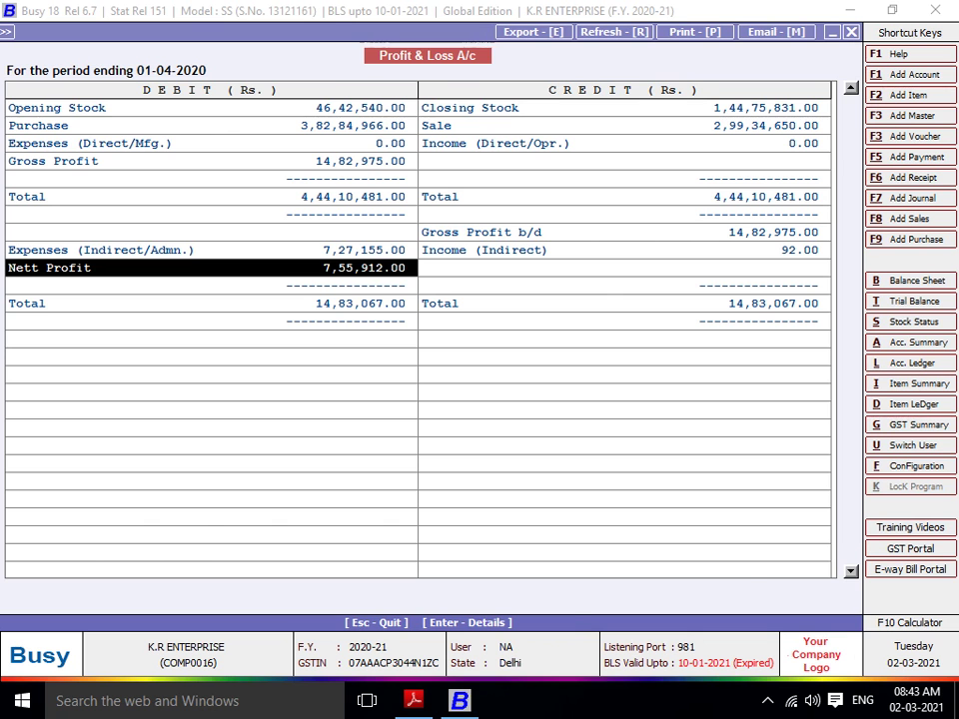
{"action": "key", "text": "Escape"}
{"action": "key", "text": "Return"}
{"action": "key", "text": "Escape"}
{"action": "key", "text": "Left"}
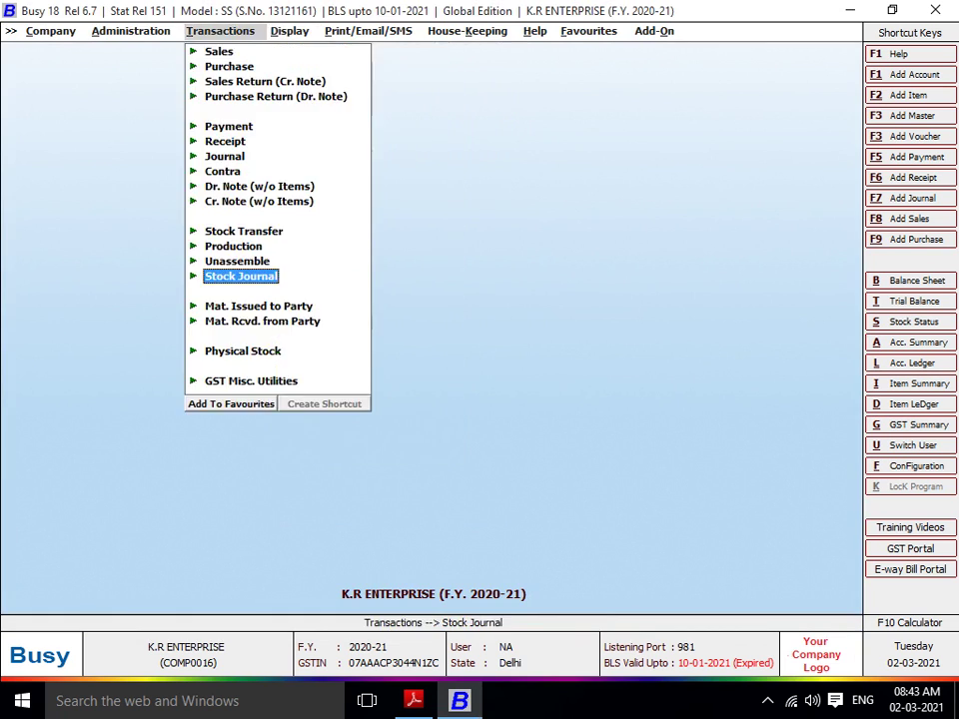
{"action": "key", "text": "Left"}
{"action": "key", "text": "Return"}
{"action": "key", "text": "Down"}
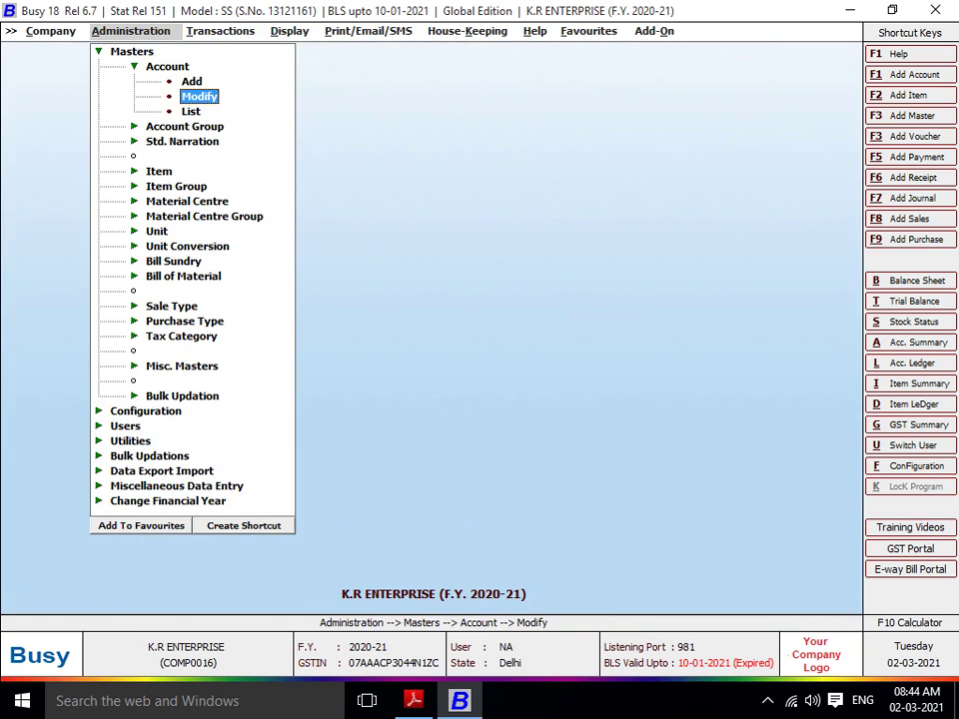
{"action": "key", "text": "Return"}
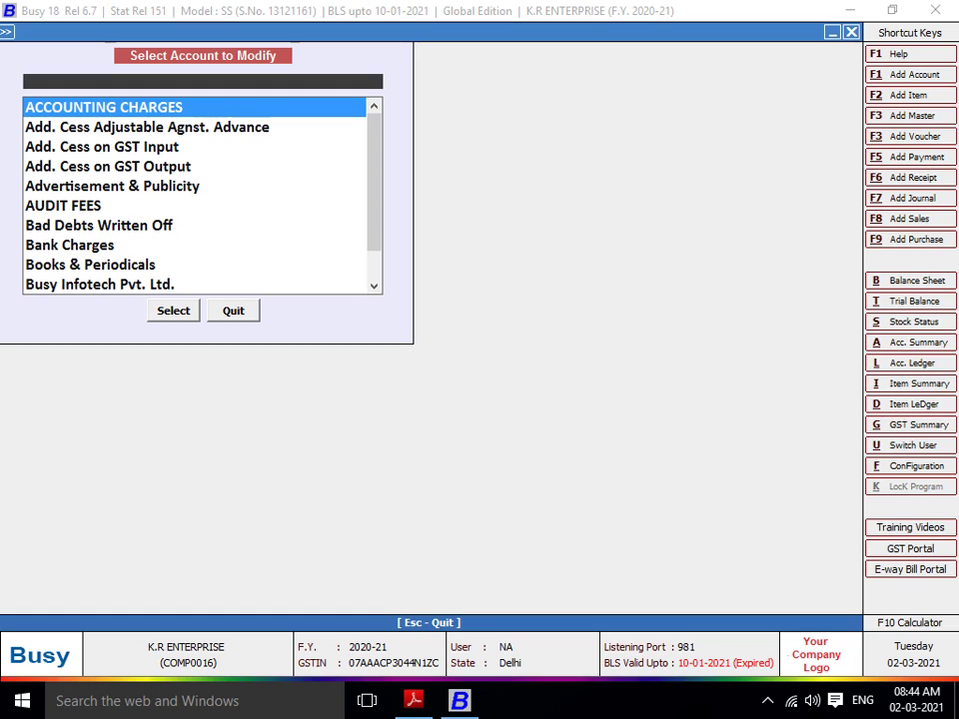
{"action": "type", "text": "i"}
{"action": "key", "text": "Escape"}
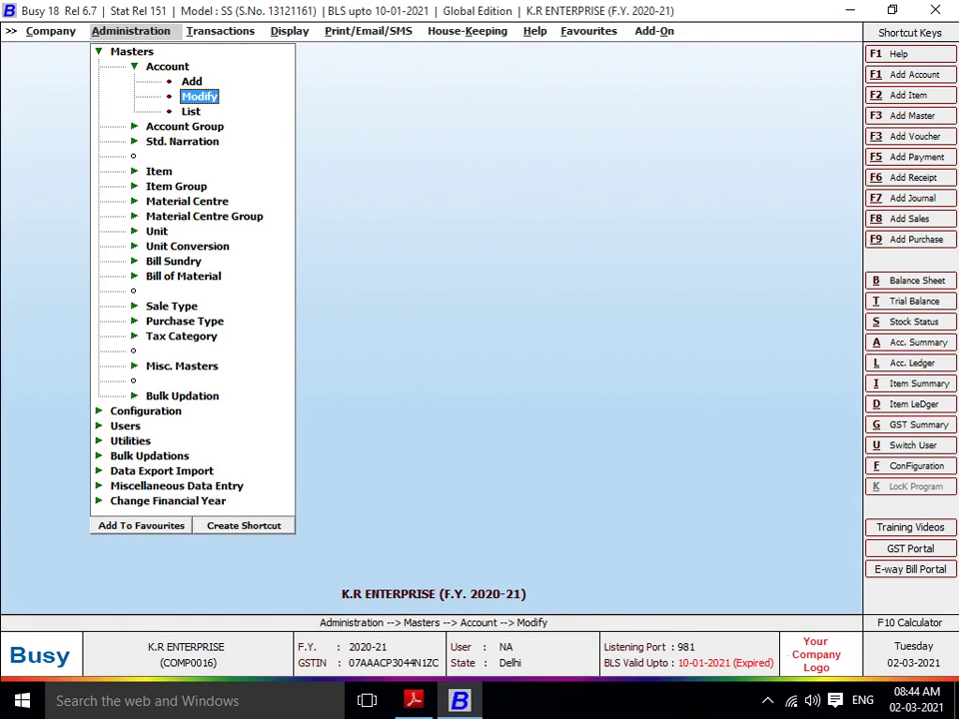
{"action": "key", "text": "Up"}
Start a new account master named ICICI BANK HOUSING LOAN A/C, taking the name from the Secured Loans in Project 15.pdf
{"action": "key", "text": "Return"}
{"action": "type", "text": "ICICI BANK"}
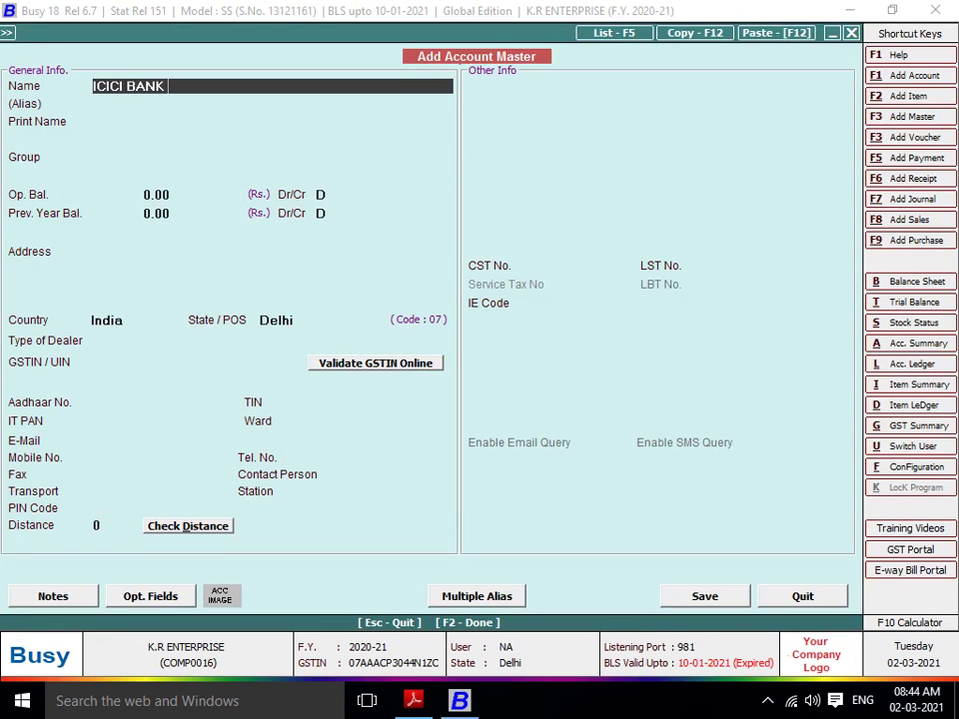
{"action": "key", "text": "alt+Tab"}
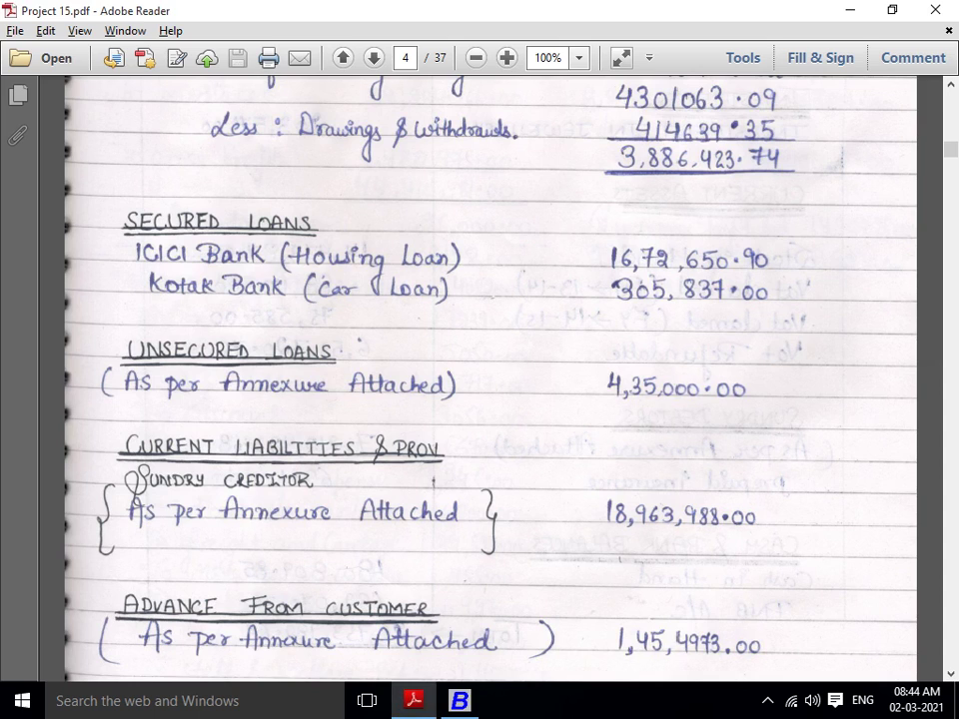
{"action": "key", "text": "alt+Tab"}
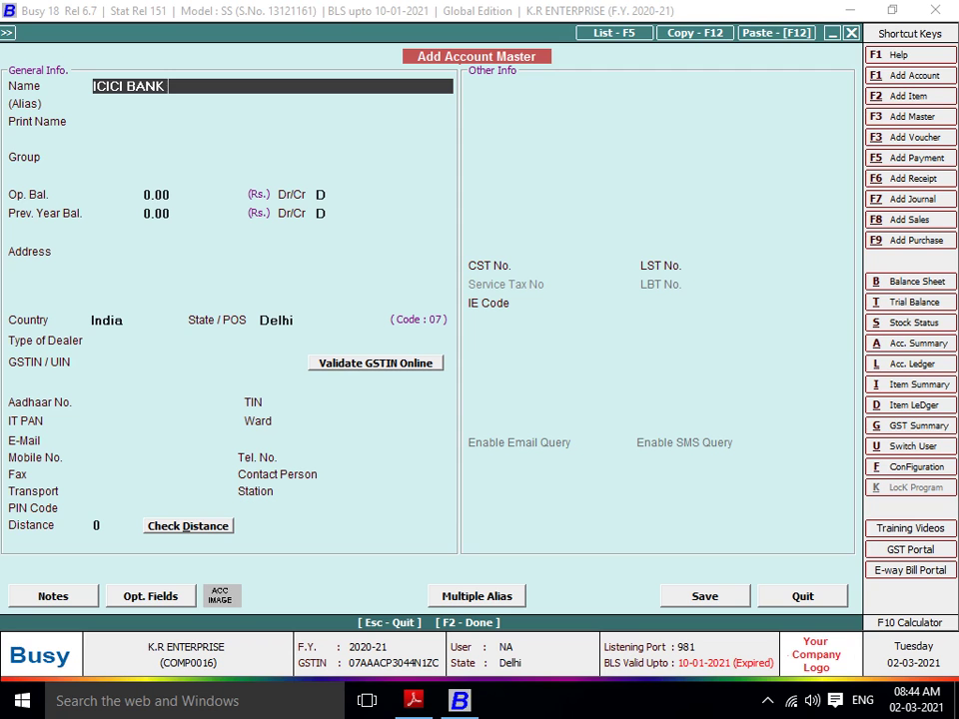
{"action": "type", "text": "HOUSE"}
{"action": "key", "text": "alt+Tab"}
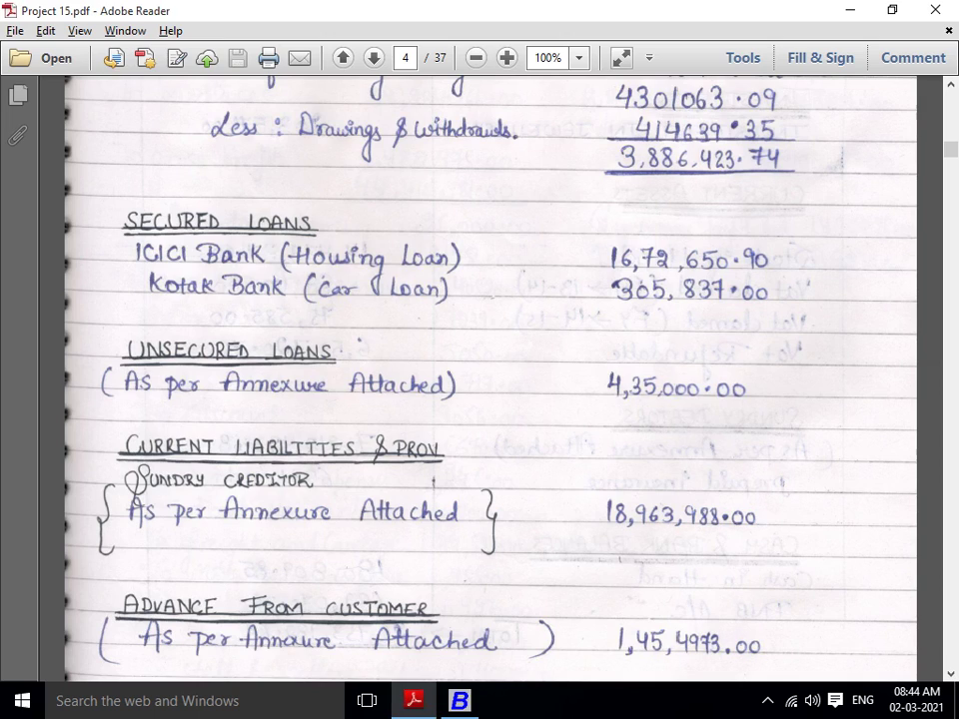
{"action": "key", "text": "alt+Tab"}
{"action": "key", "text": "BackSpace"}
{"action": "type", "text": "ING L"}
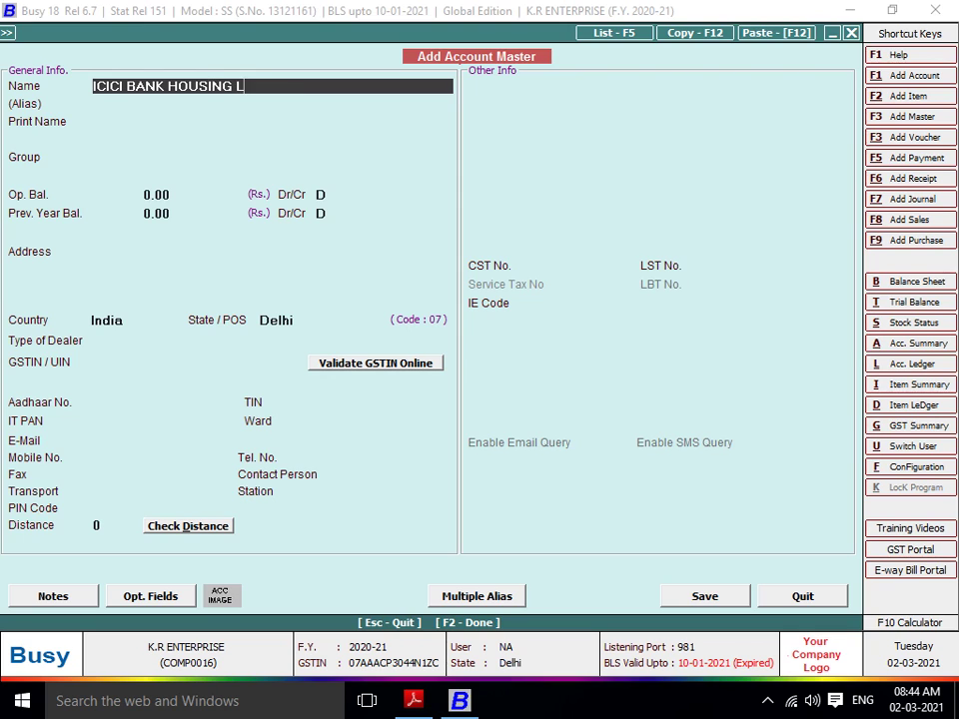
{"action": "type", "text": "OAN A/C"}
{"action": "key", "text": "Return"}
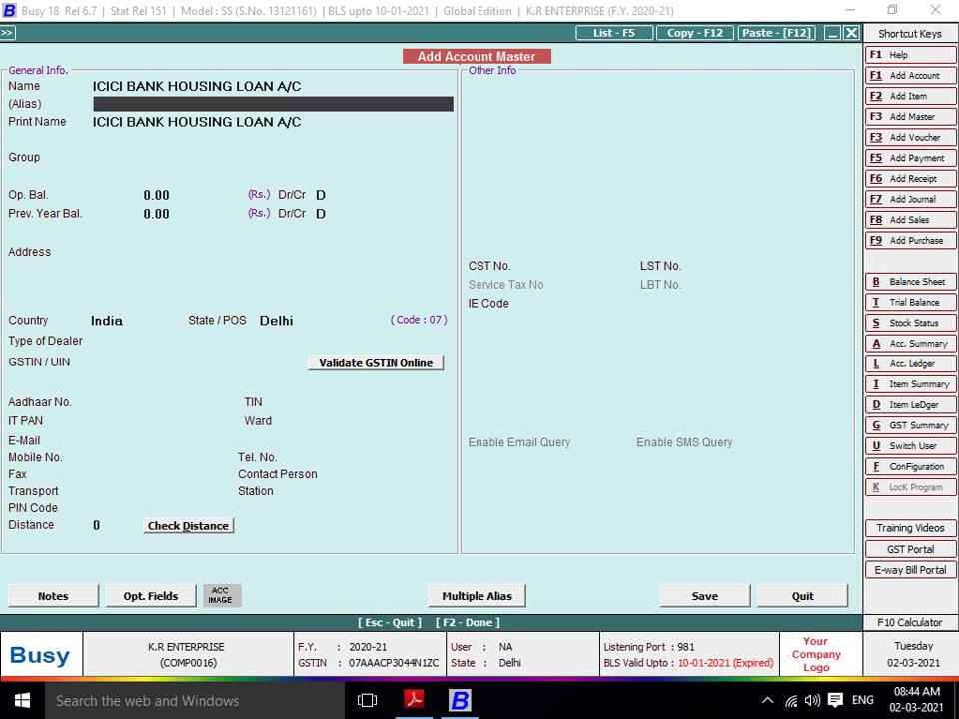
Keep the print name and put the ICICI BANK HOUSING LOAN A/C account in the Secured Loans group
{"action": "key", "text": "Return"}
{"action": "key", "text": "Return"}
{"action": "type", "text": "SEC"}
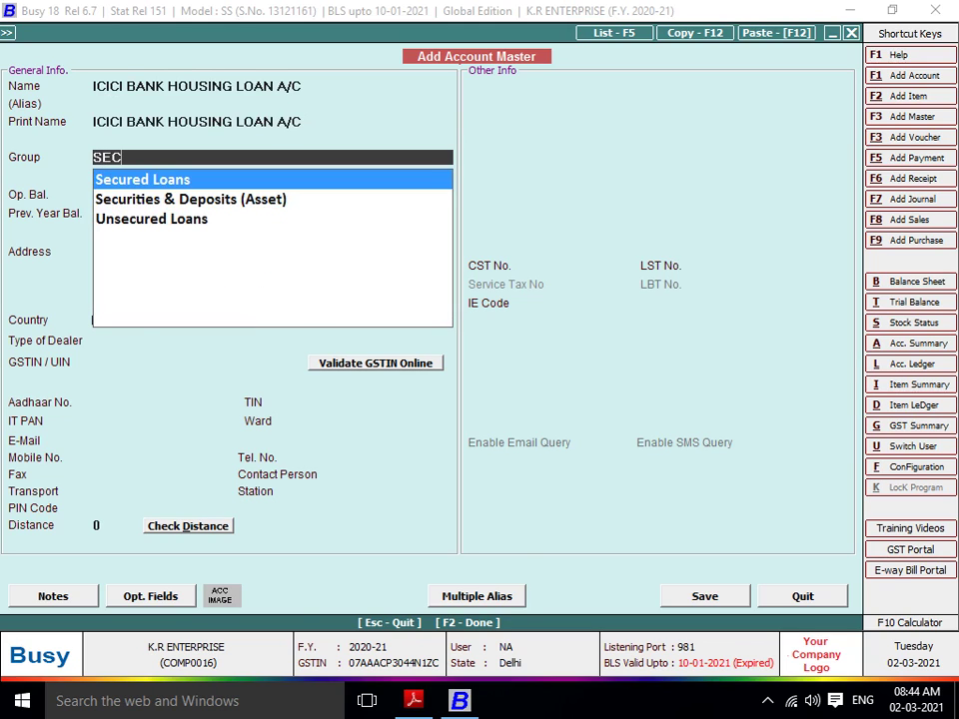
{"action": "key", "text": "Return"}
Set the housing loan account's opening and previous year balances to 16,72,650.90 credit, as in Project 15.pdf, and save the account
{"action": "key", "text": "alt+Tab"}
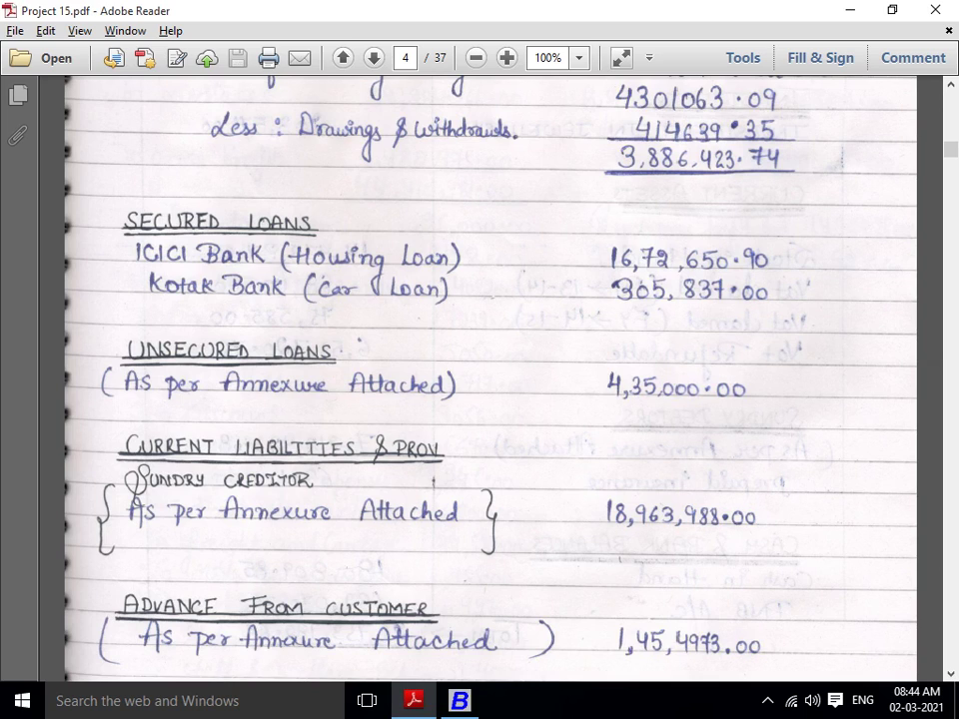
{"action": "key", "text": "alt+Tab"}
{"action": "type", "text": "16"}
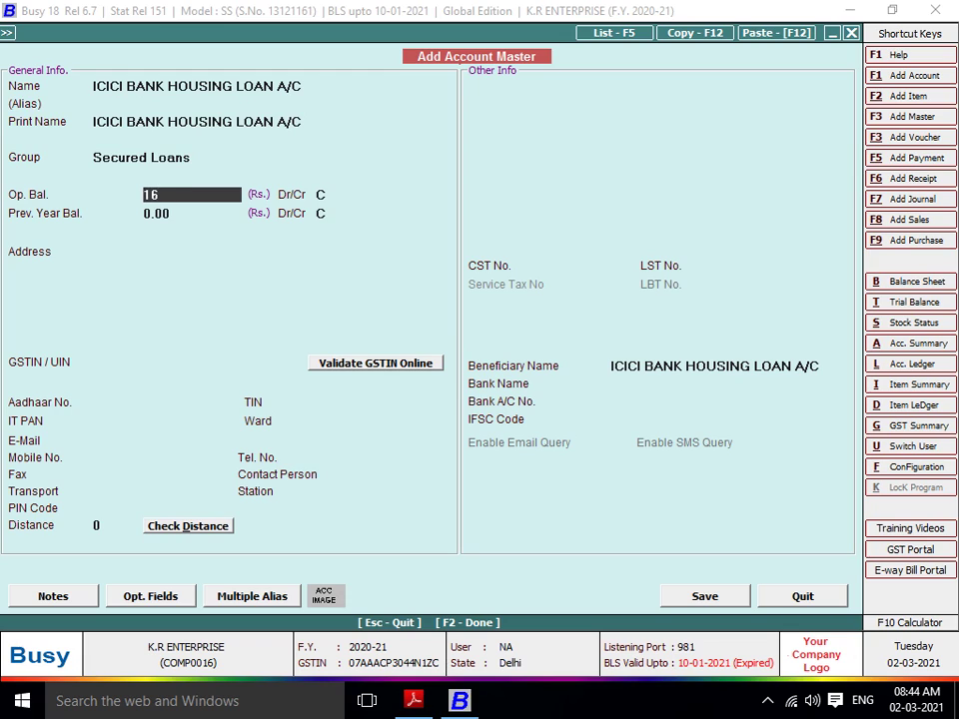
{"action": "type", "text": ",72,650.90"}
{"action": "key", "text": "Return"}
{"action": "key", "text": "Return"}
{"action": "key", "text": "Return"}
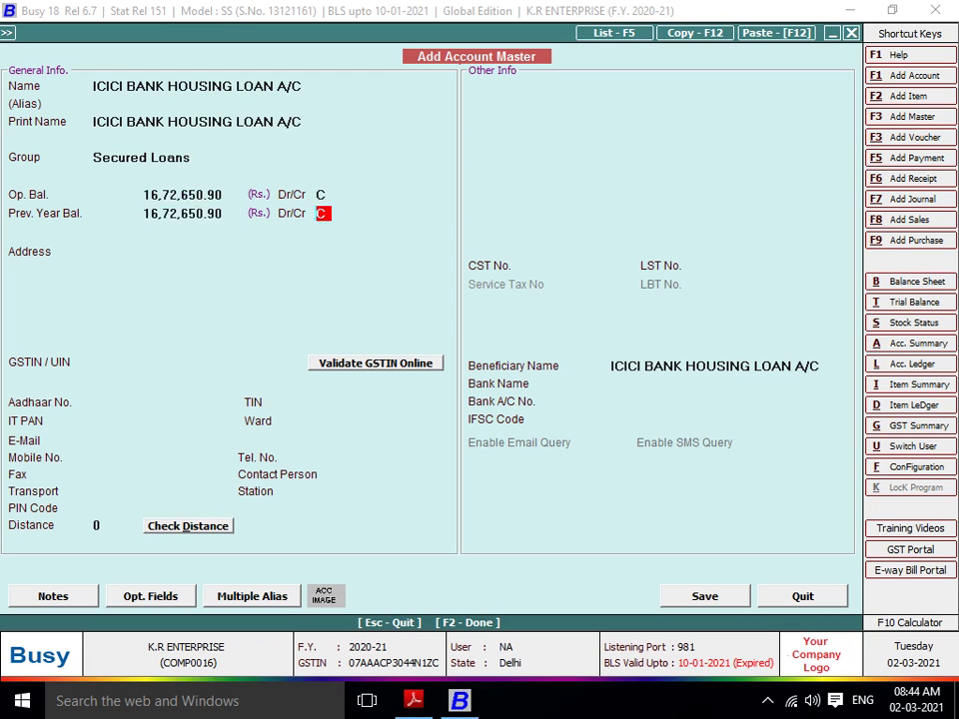
{"action": "key", "text": "Return"}
{"action": "key", "text": "Return"}
{"action": "key", "text": "Return"}
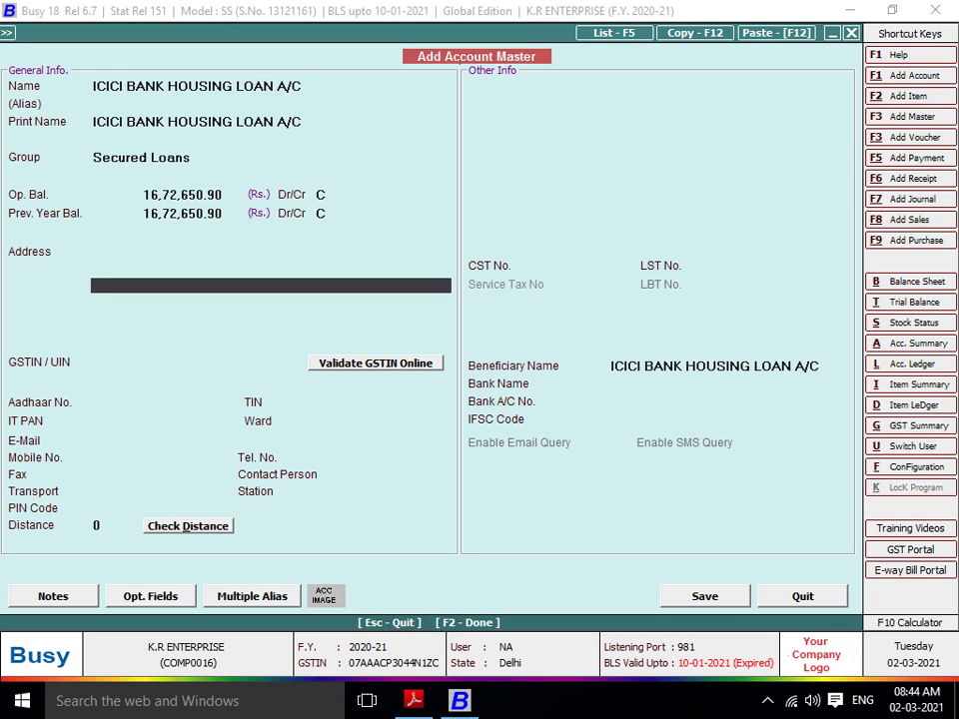
{"action": "key", "text": "F2"}
{"action": "key", "text": "Return"}
Look up the next secured loan in Project 15.pdf and name the new Secured Loans account KOTAK BANK CAR LOAN A/C
{"action": "key", "text": "alt+Tab"}
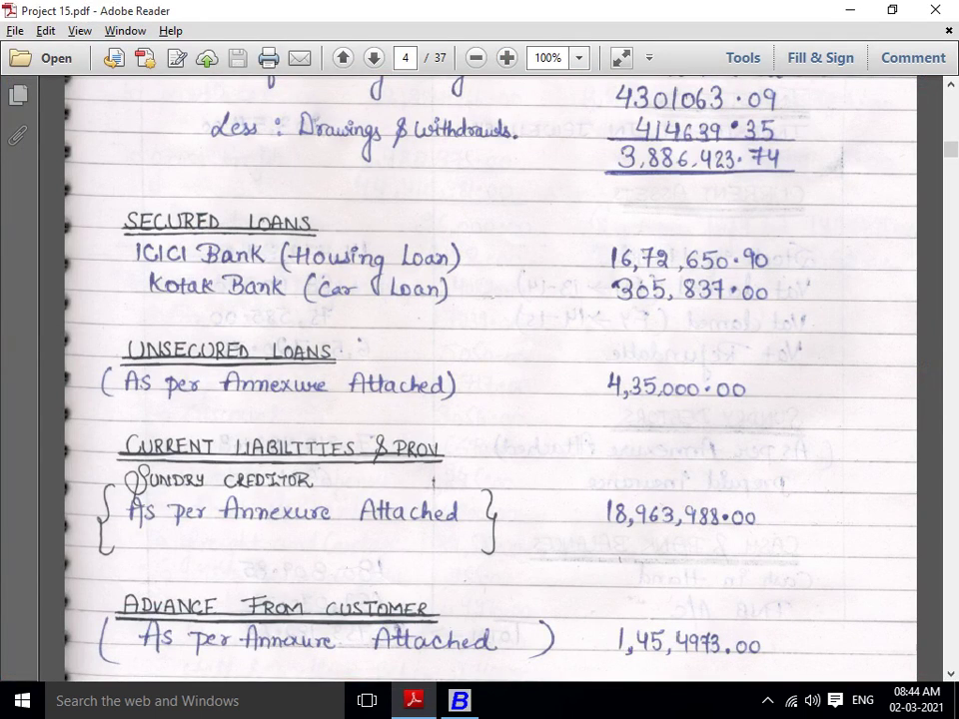
{"action": "key", "text": "alt+Tab"}
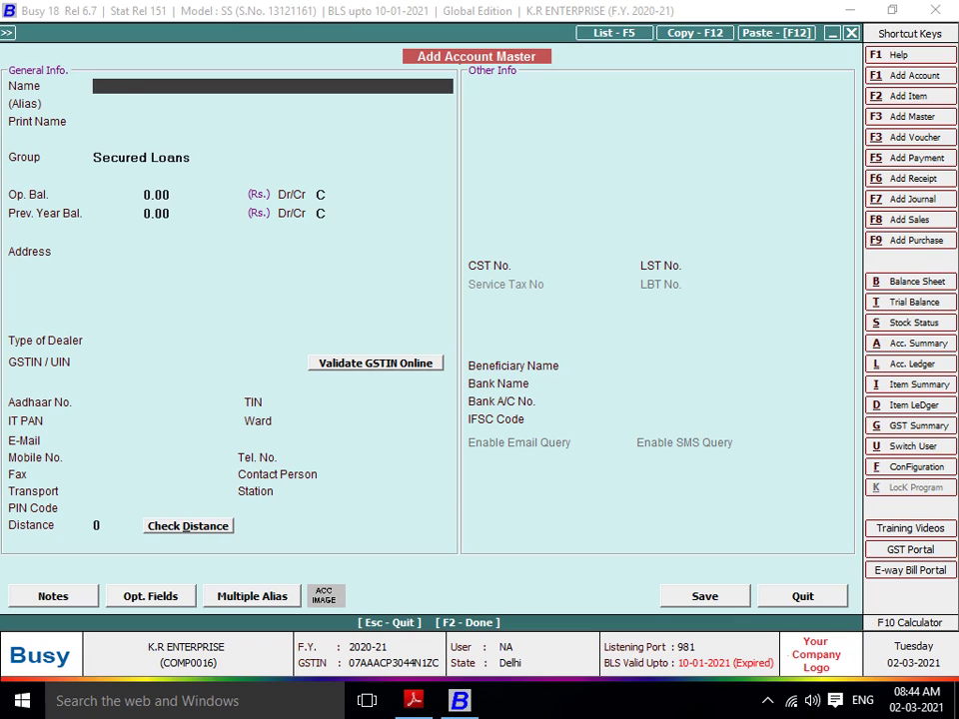
{"action": "type", "text": "KOTAK BANK CAR L"}
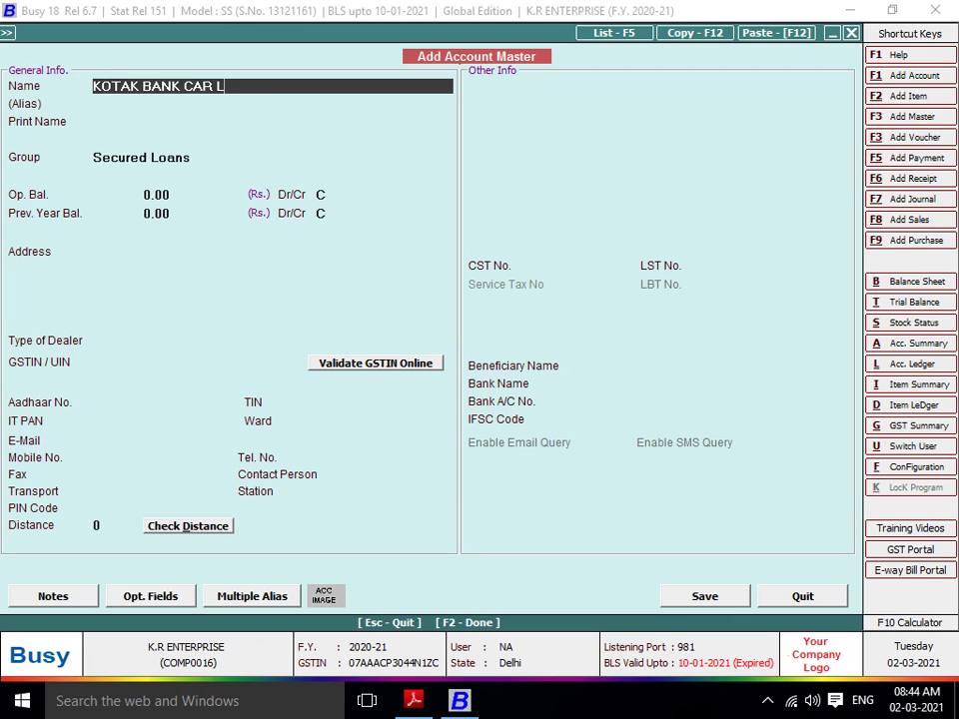
{"action": "type", "text": "OAN A/C"}
{"action": "key", "text": "Return"}
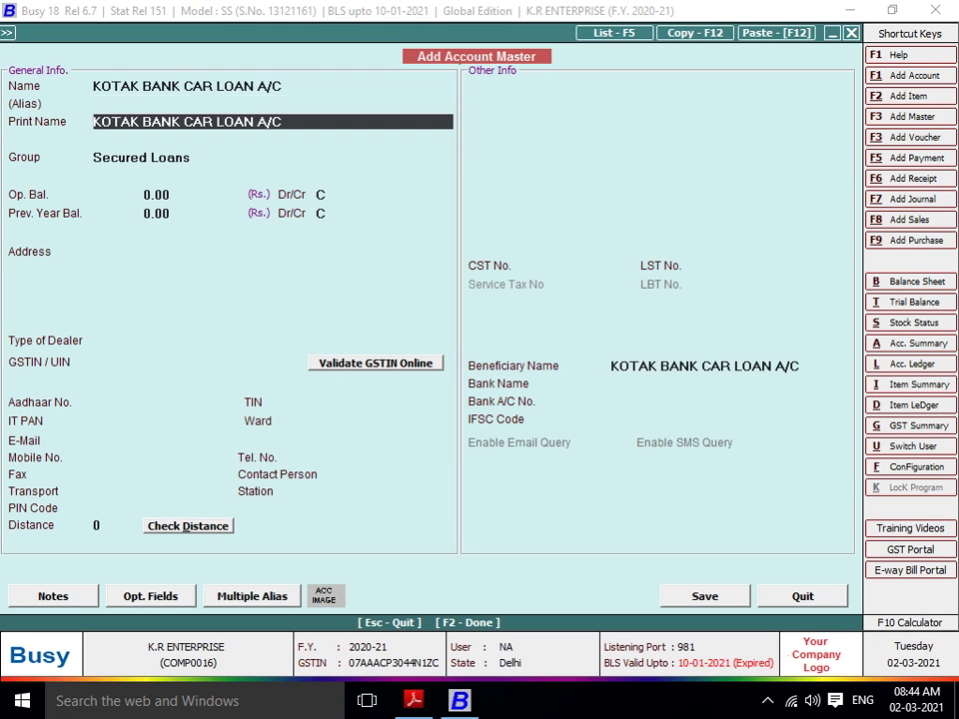
{"action": "key", "text": "Return"}
{"action": "key", "text": "Return"}
Set the car loan account's opening and previous year balances to 3,05,837 credit, as in Project 15.pdf, and save the account
{"action": "key", "text": "alt+Tab"}
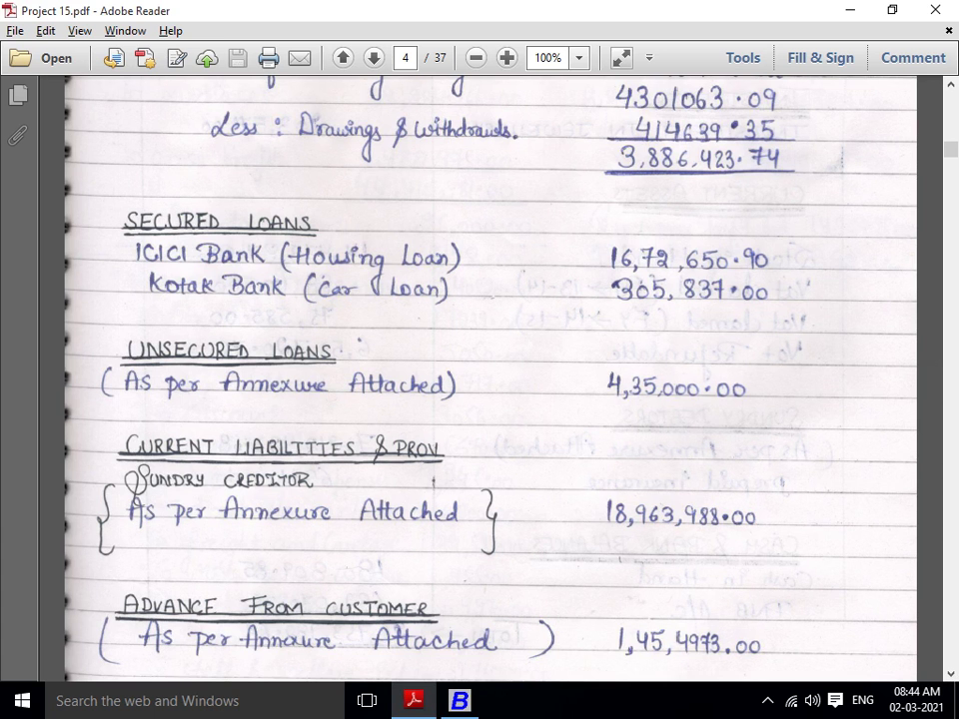
{"action": "key", "text": "alt+Tab"}
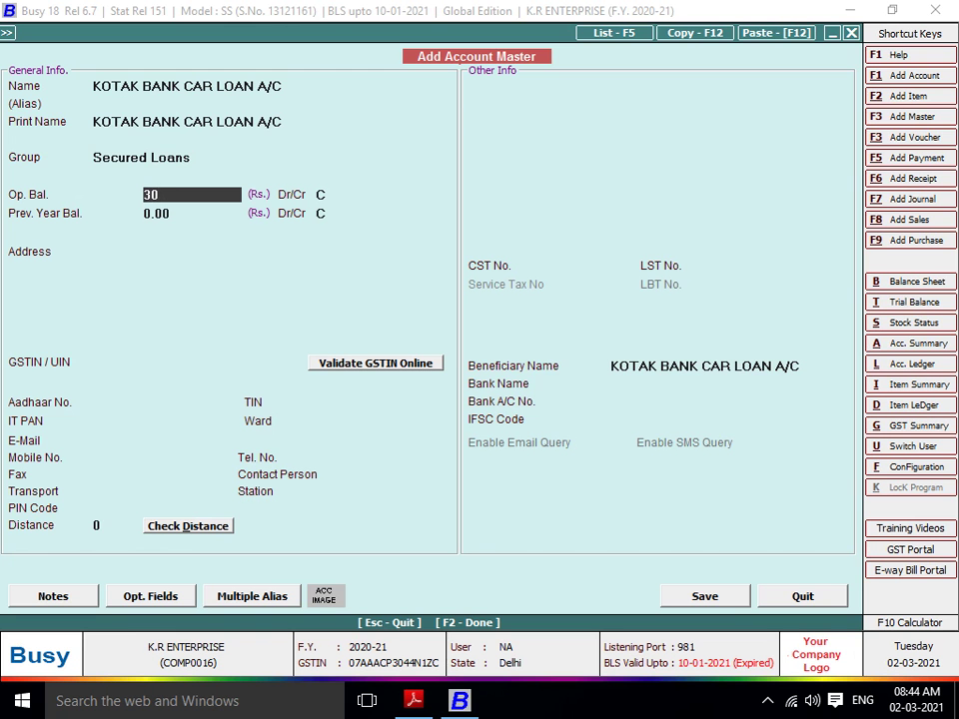
{"action": "key", "text": "alt+Tab"}
{"action": "key", "text": "alt+Tab"}
{"action": "type", "text": "3,05,837"}
{"action": "key", "text": "Return"}
{"action": "key", "text": "Return"}
{"action": "key", "text": "Return"}
{"action": "key", "text": "Return"}
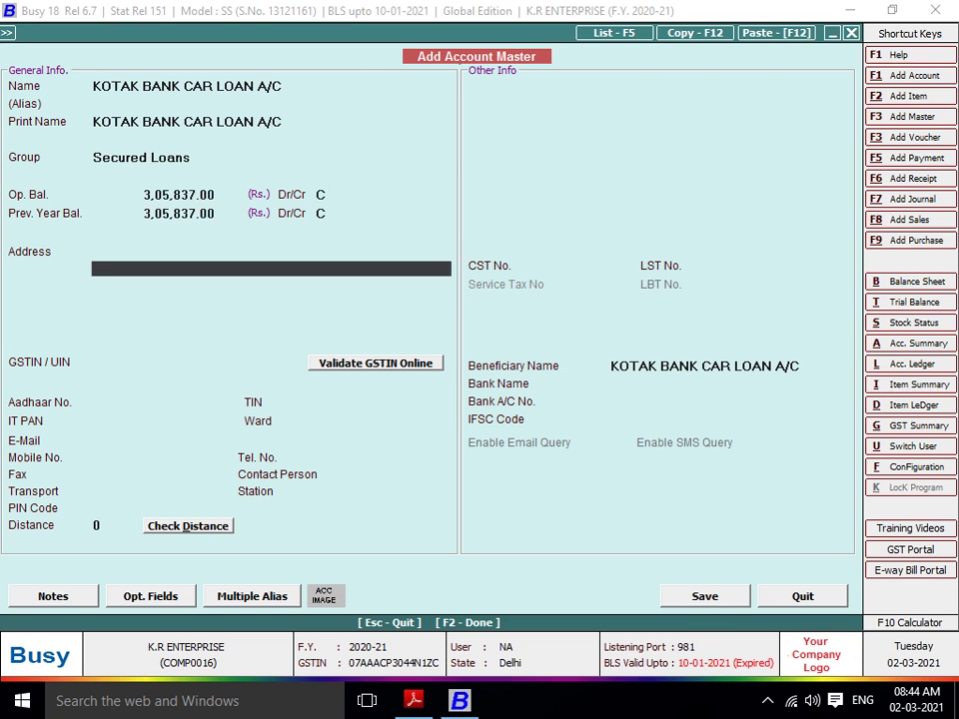
{"action": "key", "text": "F2"}
Switch to Project 15.pdf and review the remaining liabilities, followed by the fixed assets, investments and current assets on the Assets page
{"action": "key", "text": "alt+Tab"}
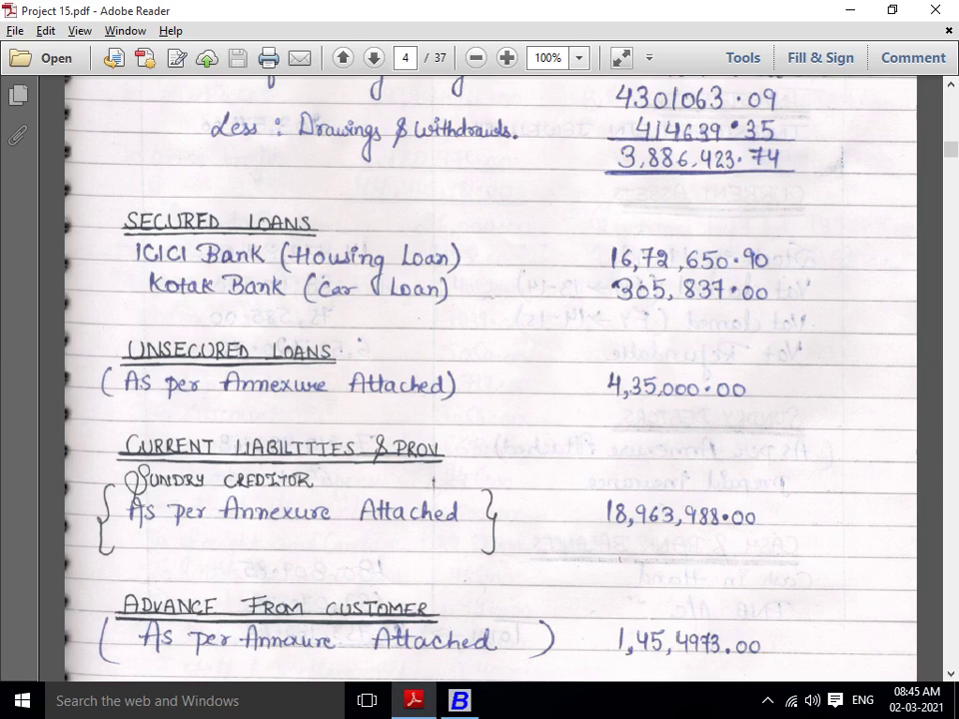
{"action": "scroll", "coordinate": [489, 379], "scroll_direction": "down", "scroll_amount": 1}
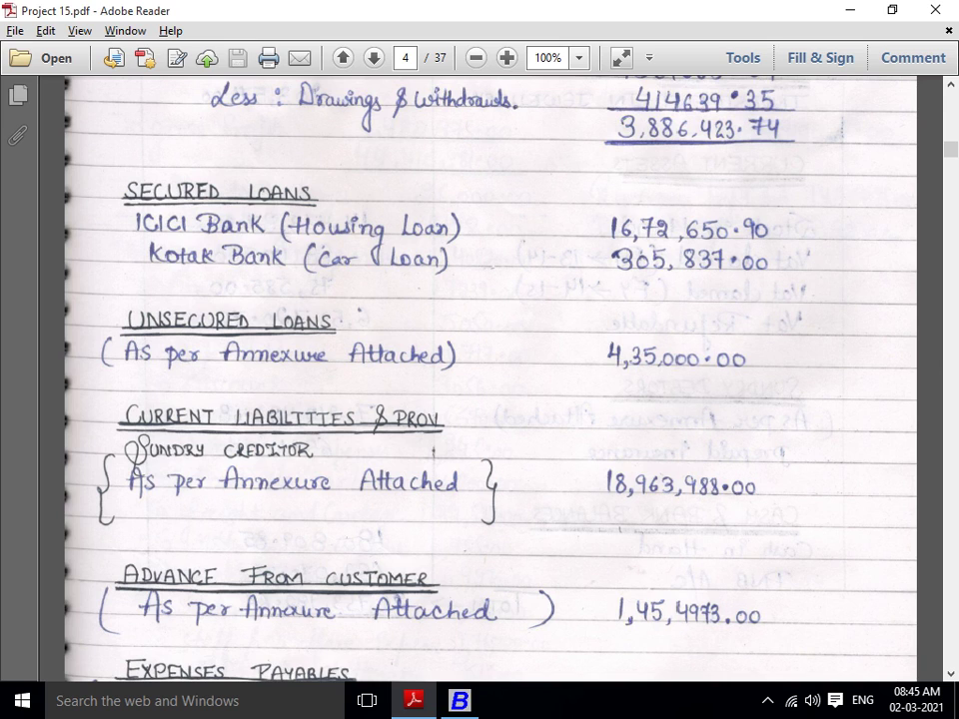
{"action": "scroll", "coordinate": [489, 379], "scroll_direction": "down", "scroll_amount": 1}
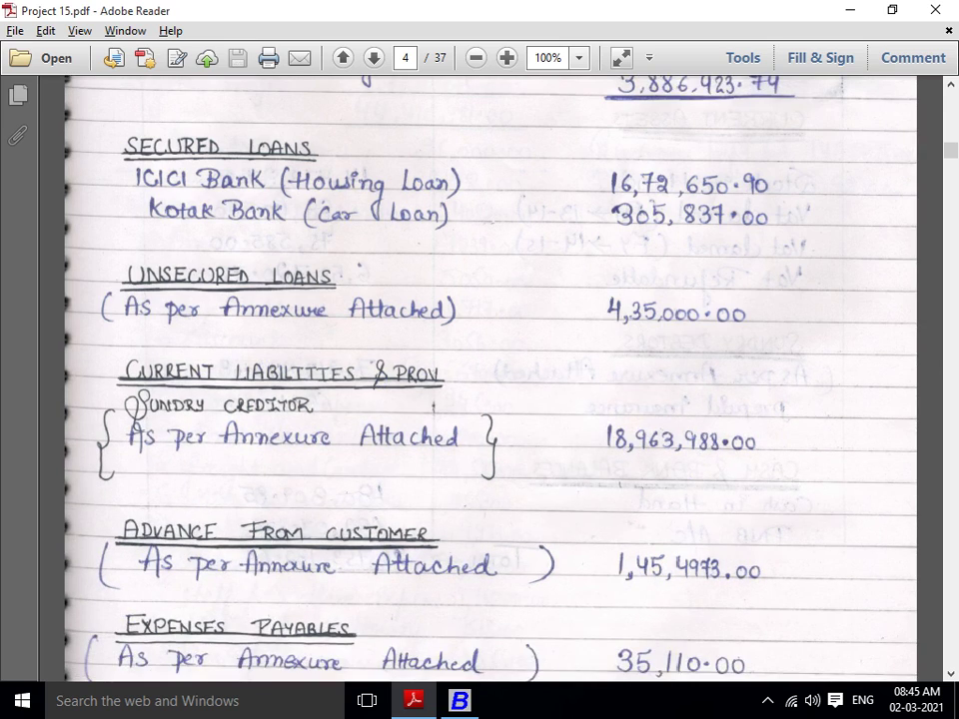
{"action": "scroll", "coordinate": [490, 380], "scroll_direction": "down", "scroll_amount": 1}
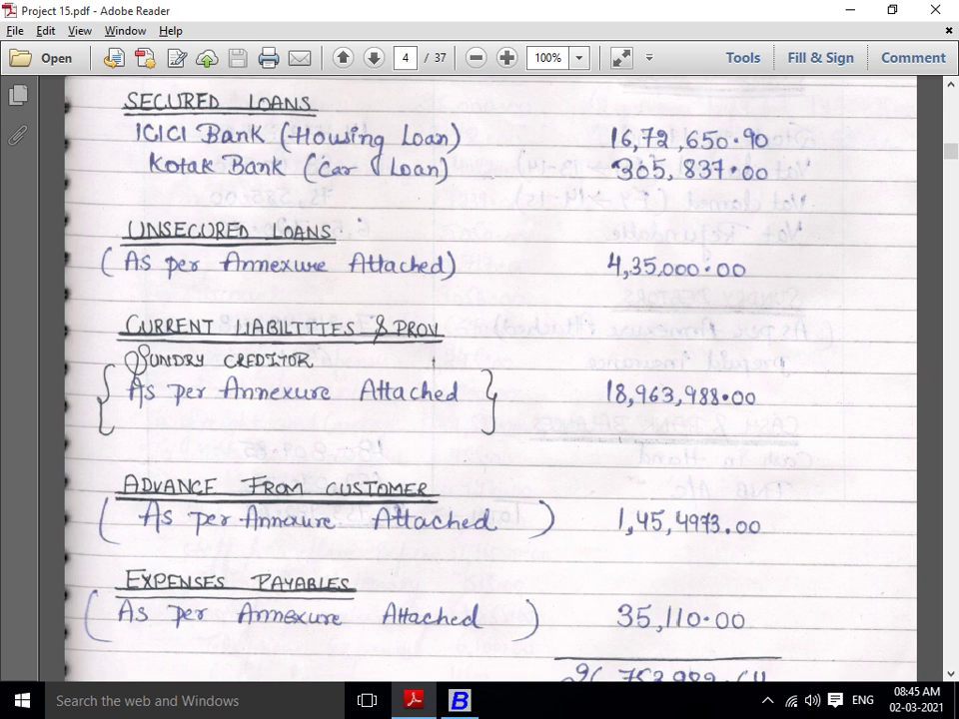
{"action": "scroll", "coordinate": [490, 379], "scroll_direction": "down", "scroll_amount": 2}
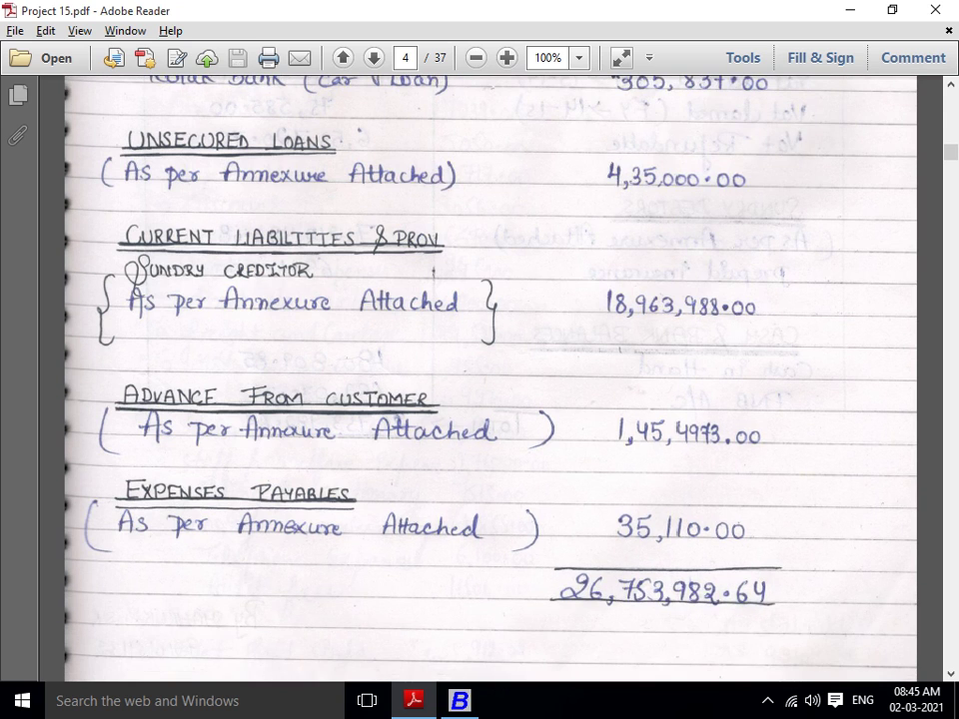
{"action": "scroll", "coordinate": [490, 380], "scroll_direction": "down", "scroll_amount": 7}
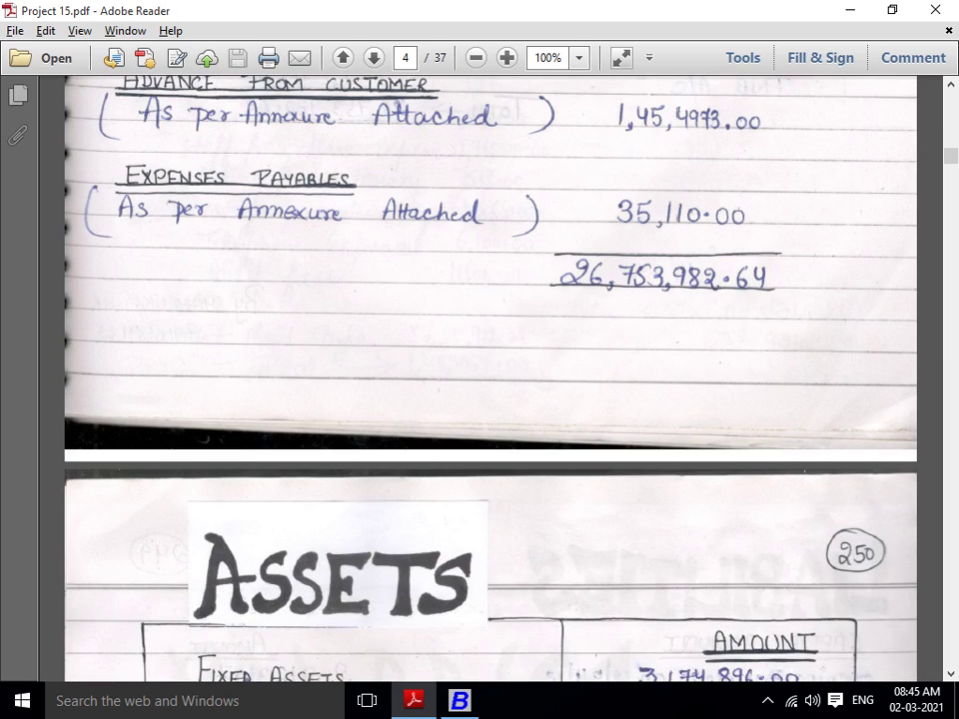
{"action": "scroll", "coordinate": [490, 379], "scroll_direction": "down", "scroll_amount": 4}
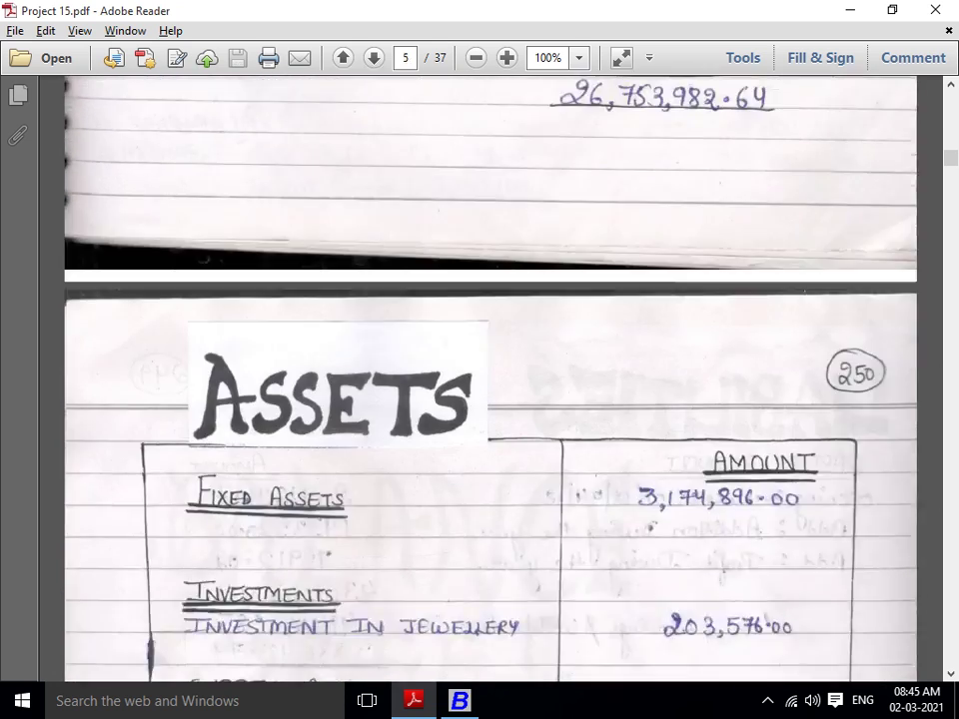
{"action": "scroll", "coordinate": [490, 379], "scroll_direction": "down", "scroll_amount": 3}
{"action": "scroll", "coordinate": [489, 380], "scroll_direction": "down", "scroll_amount": 1}
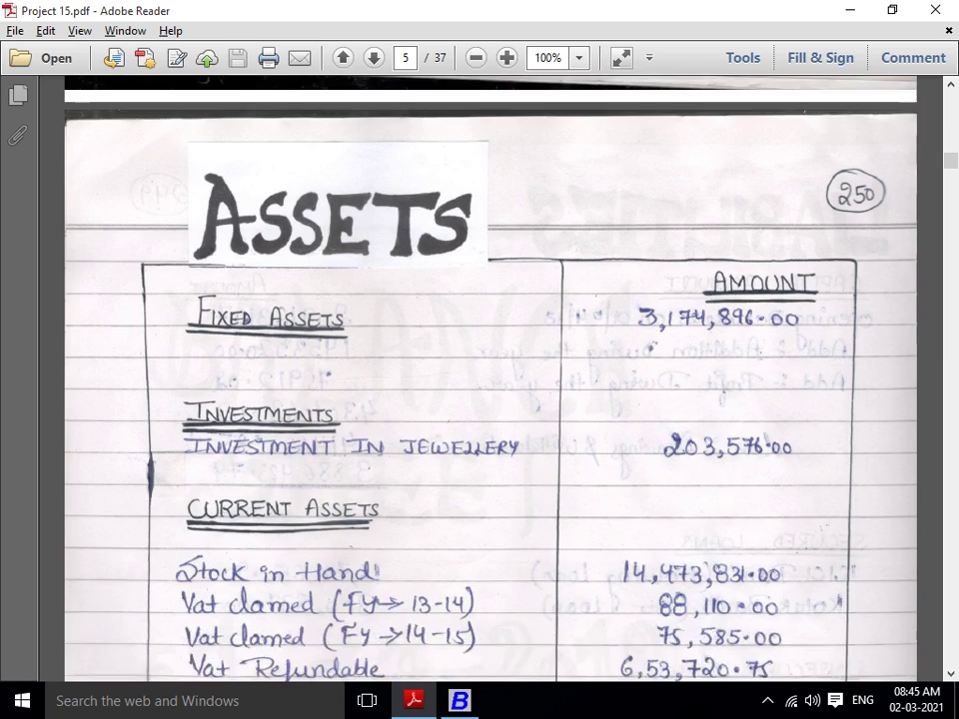
{"action": "scroll", "coordinate": [489, 379], "scroll_direction": "down", "scroll_amount": 2}
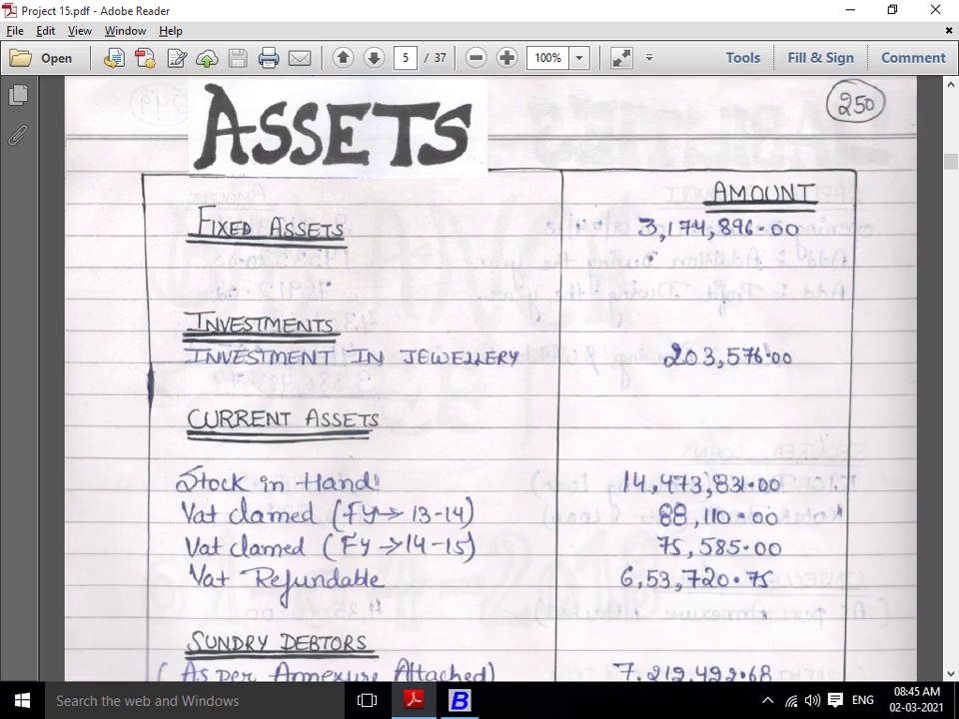
Review the current assets, sundry debtors, and cash and bank balances in Project 15.pdf, and compare the totals of the Liabilities and Assets pages
{"action": "scroll", "coordinate": [489, 380], "scroll_direction": "down", "scroll_amount": 4}
{"action": "scroll", "coordinate": [489, 380], "scroll_direction": "down", "scroll_amount": 3}
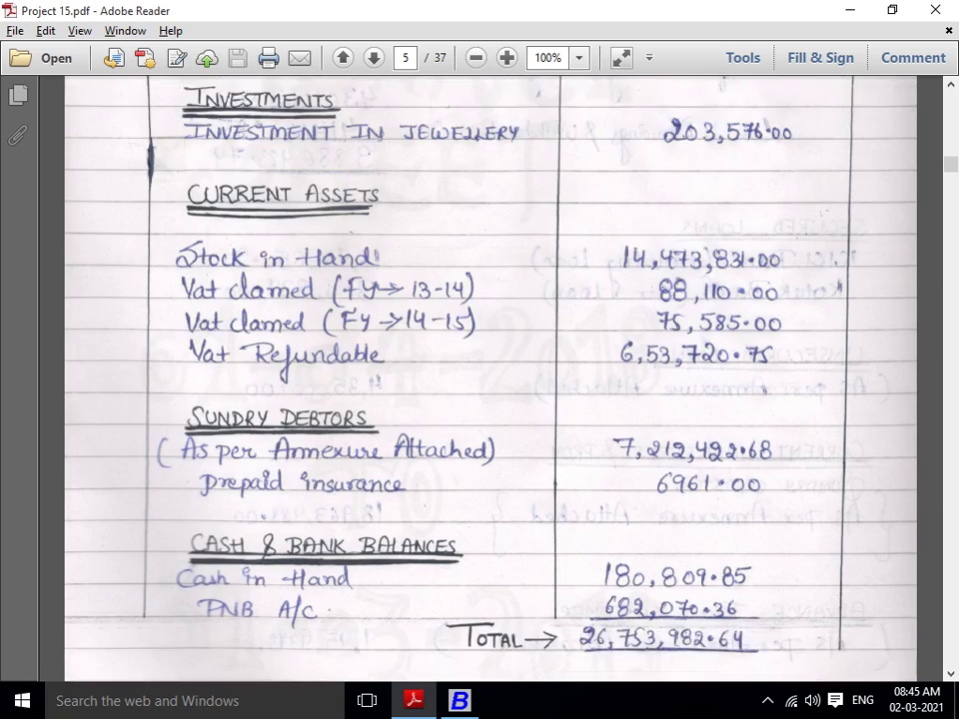
{"action": "scroll", "coordinate": [490, 379], "scroll_direction": "down", "scroll_amount": 1}
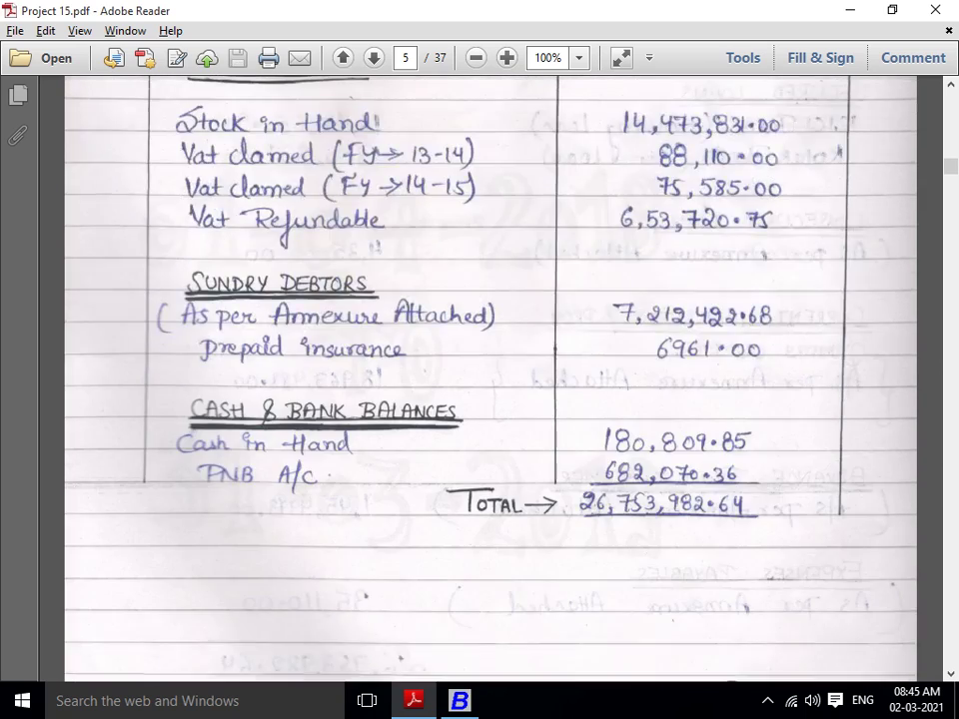
{"action": "scroll", "coordinate": [489, 379], "scroll_direction": "down", "scroll_amount": 2}
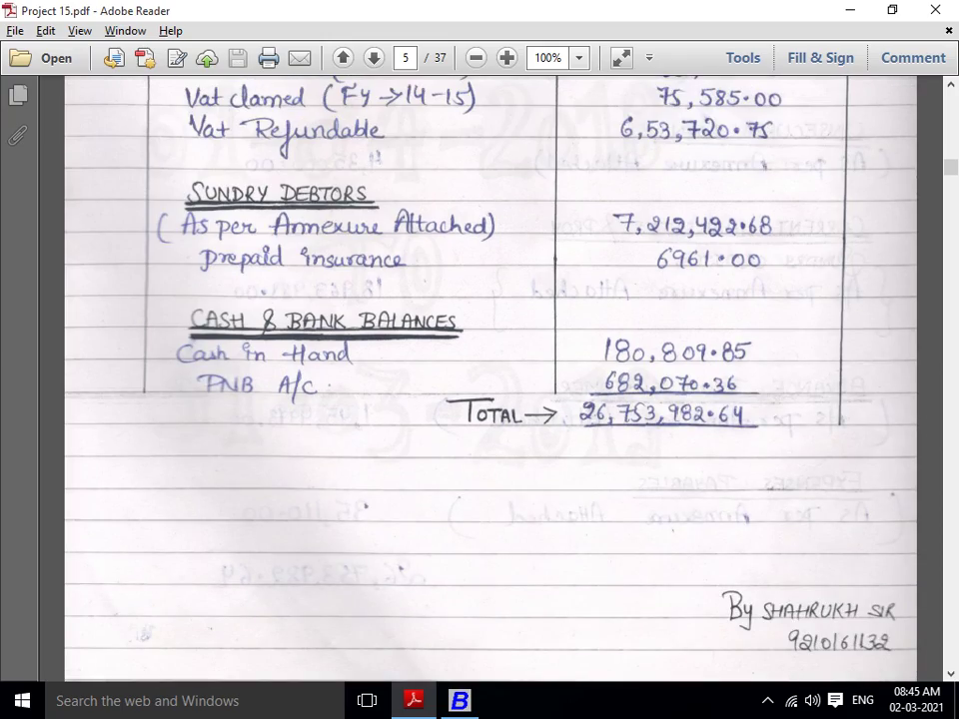
{"action": "scroll", "coordinate": [490, 380], "scroll_direction": "up", "scroll_amount": 20}
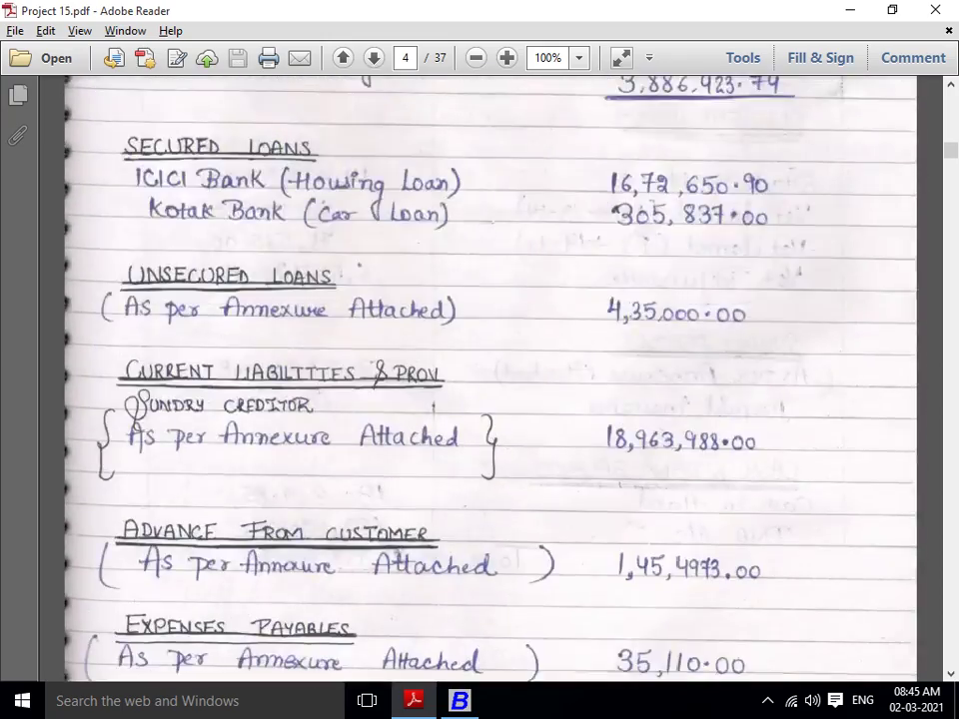
{"action": "scroll", "coordinate": [489, 380], "scroll_direction": "up", "scroll_amount": 10}
{"action": "scroll", "coordinate": [490, 379], "scroll_direction": "down", "scroll_amount": 10}
{"action": "scroll", "coordinate": [489, 380], "scroll_direction": "down", "scroll_amount": 1}
{"action": "scroll", "coordinate": [490, 379], "scroll_direction": "down", "scroll_amount": 15}
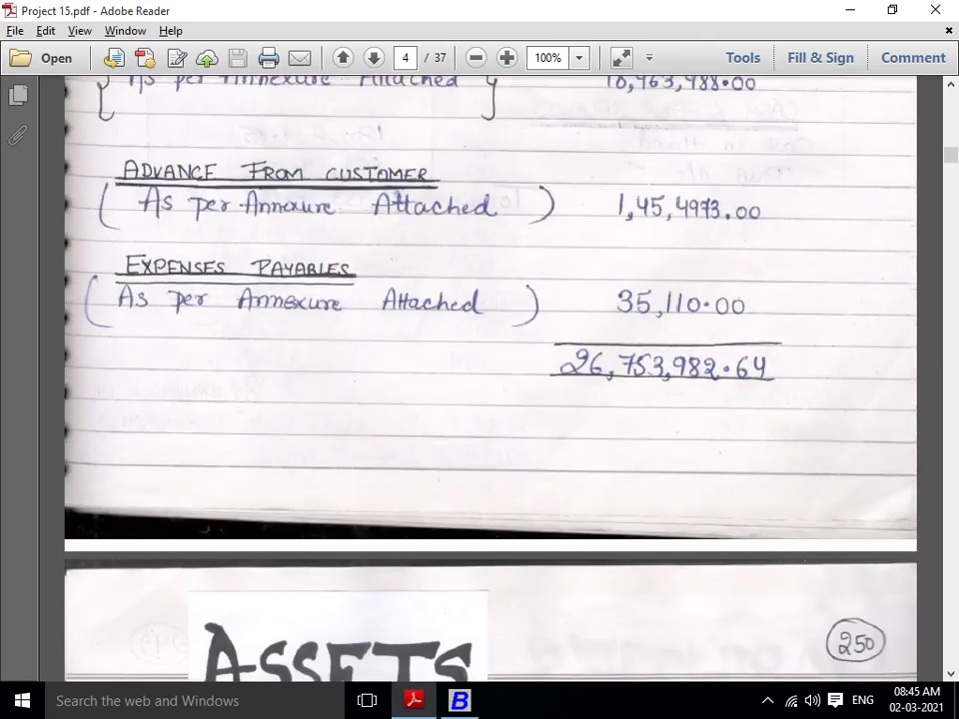
{"action": "scroll", "coordinate": [490, 379], "scroll_direction": "down", "scroll_amount": 3}
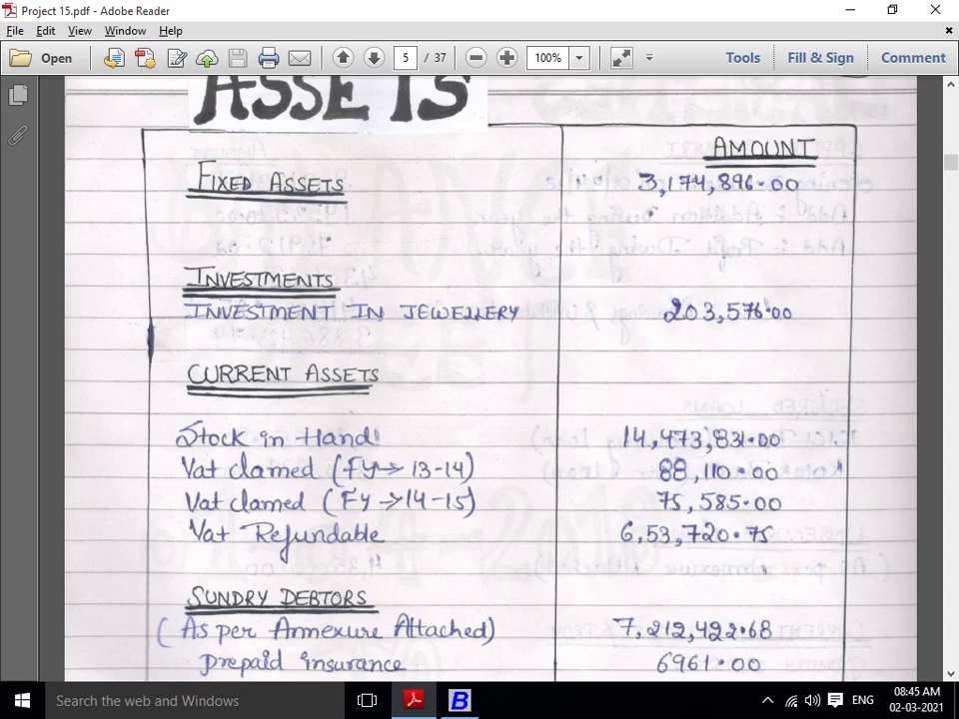
{"action": "scroll", "coordinate": [489, 380], "scroll_direction": "down", "scroll_amount": 1}
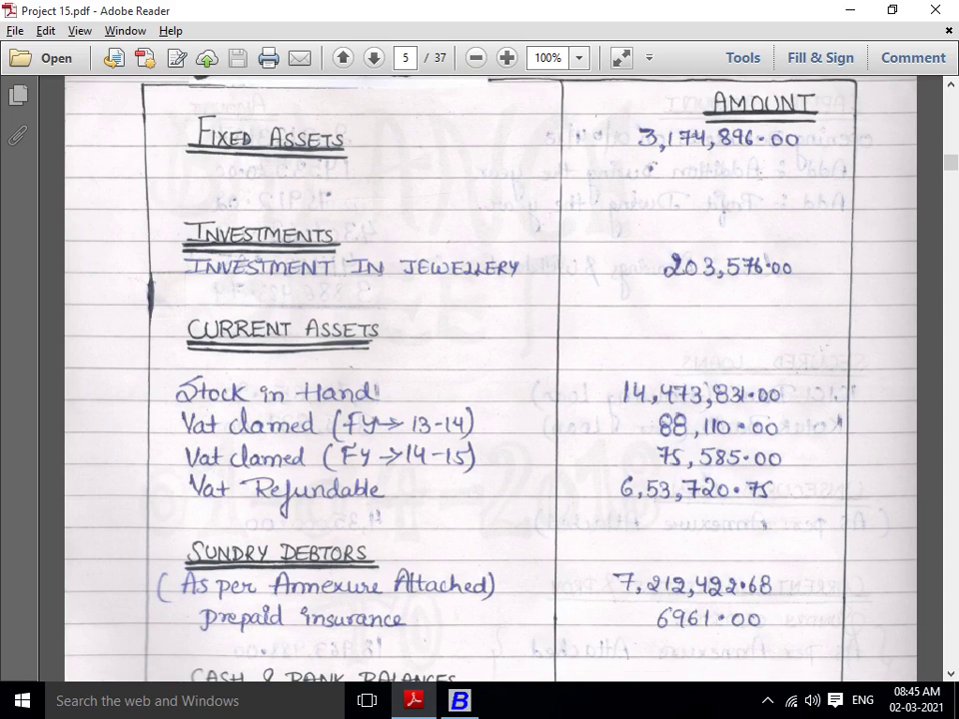
{"action": "scroll", "coordinate": [489, 380], "scroll_direction": "down", "scroll_amount": 2}
{"action": "scroll", "coordinate": [490, 380], "scroll_direction": "down", "scroll_amount": 1}
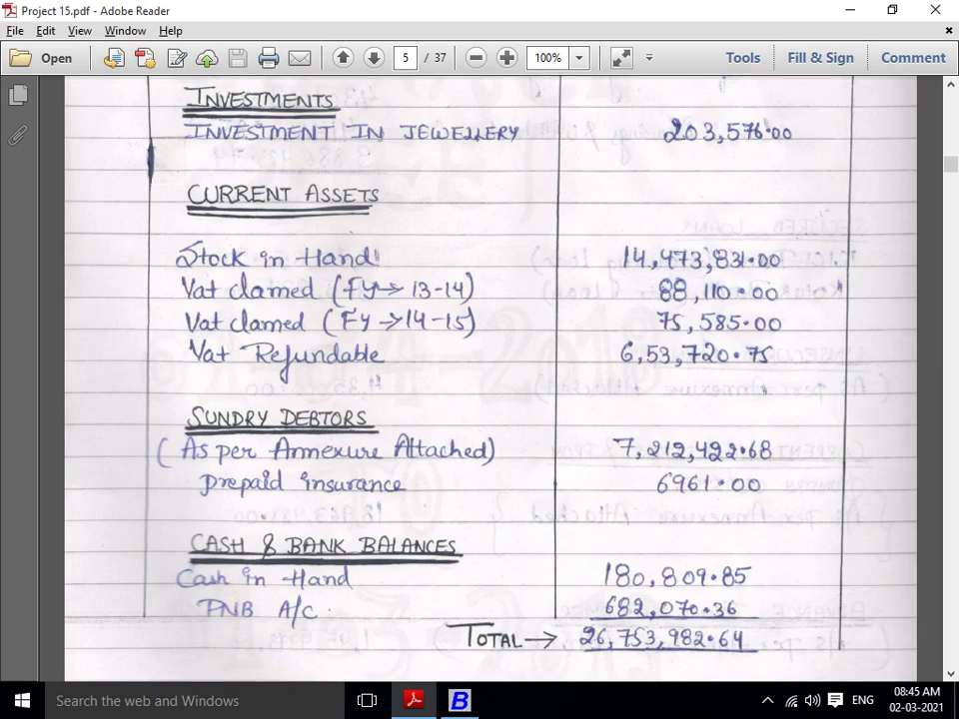
Switch to Busy and start a new account with the name VAT CLAMED, checking the wording in Project 15.pdf
{"action": "key", "text": "alt+Tab"}
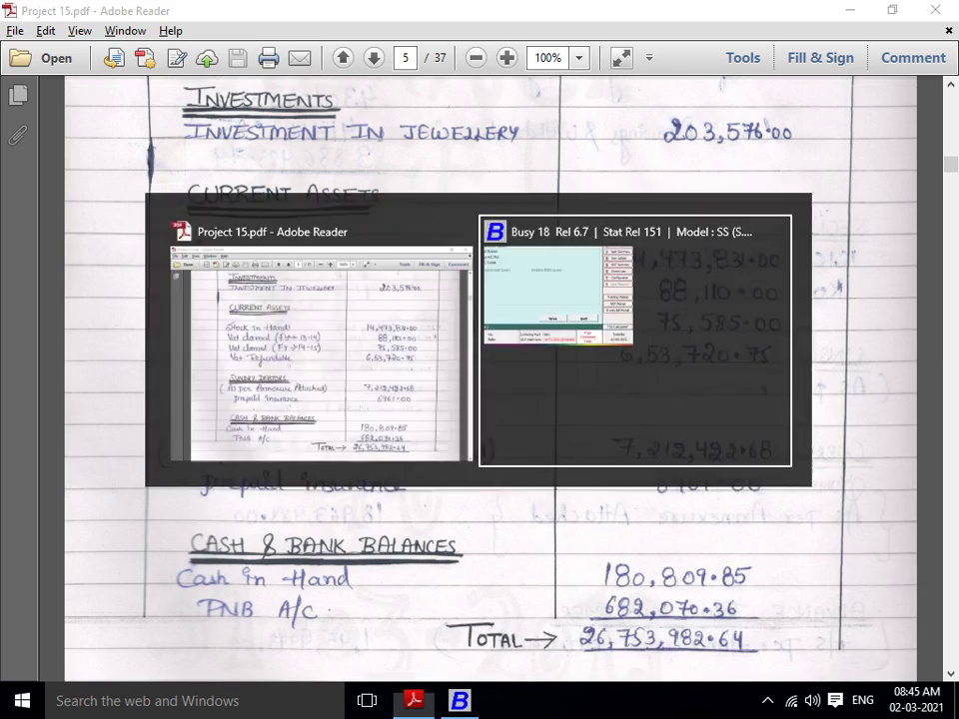
{"action": "key", "text": "Escape"}
{"action": "key", "text": "Return"}
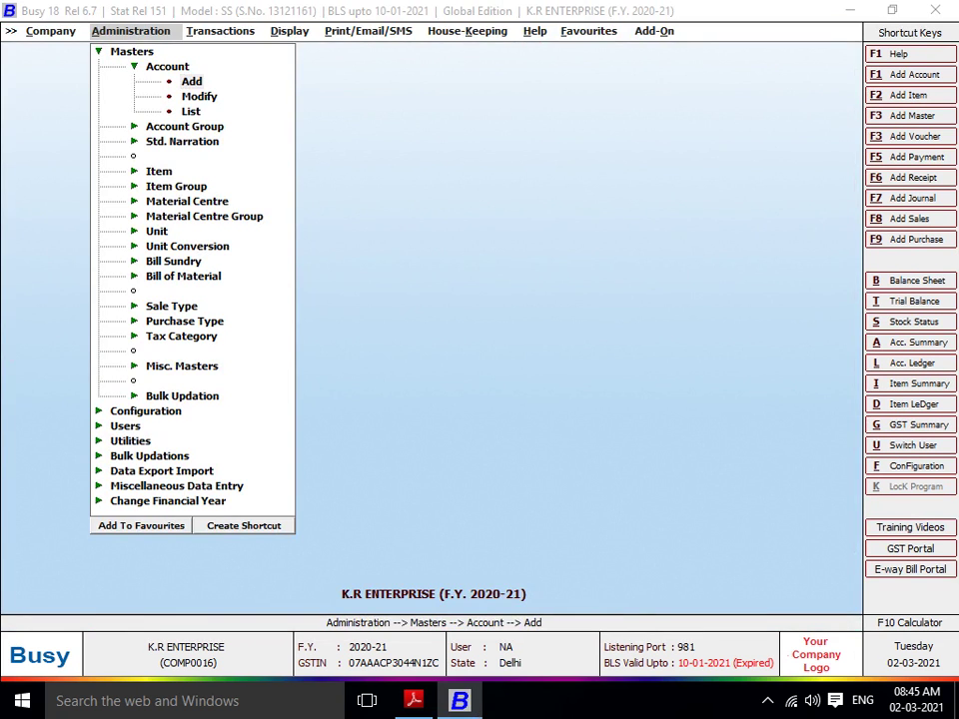
{"action": "key", "text": "Return"}
{"action": "type", "text": "VAT"}
{"action": "key", "text": "alt+Tab"}
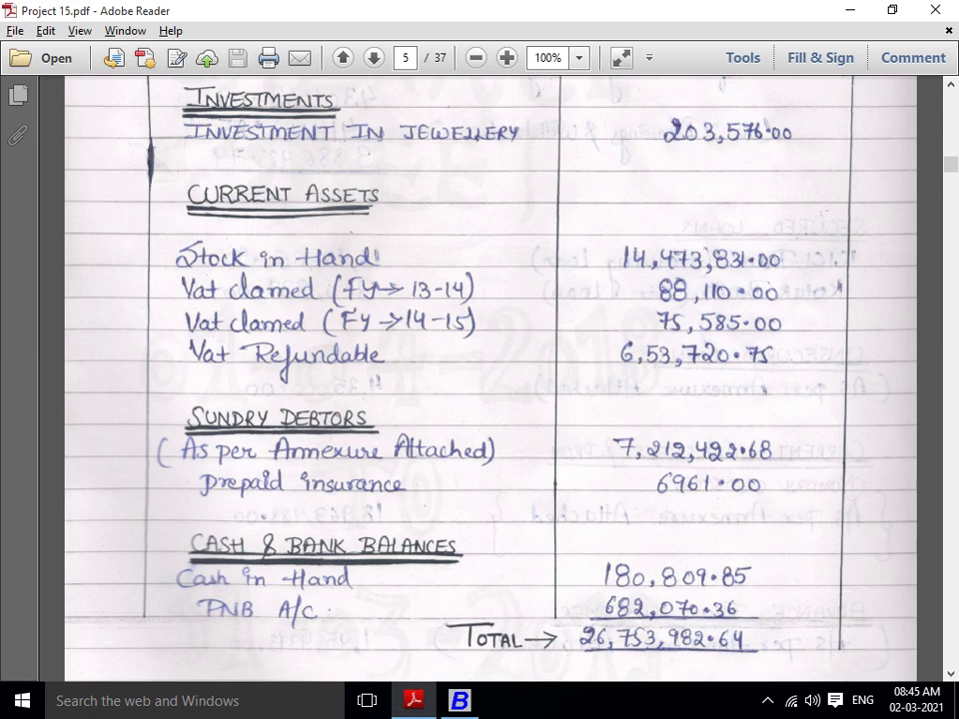
{"action": "key", "text": "alt+Tab"}
{"action": "type", "text": "CLAMED"}
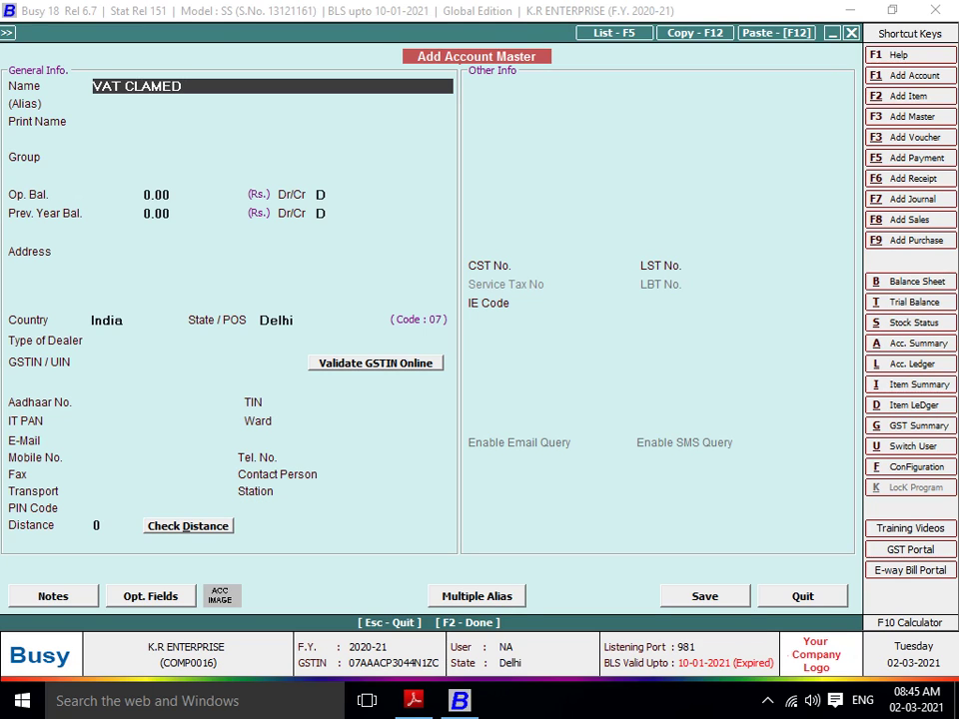
{"action": "key", "text": "alt+Tab"}
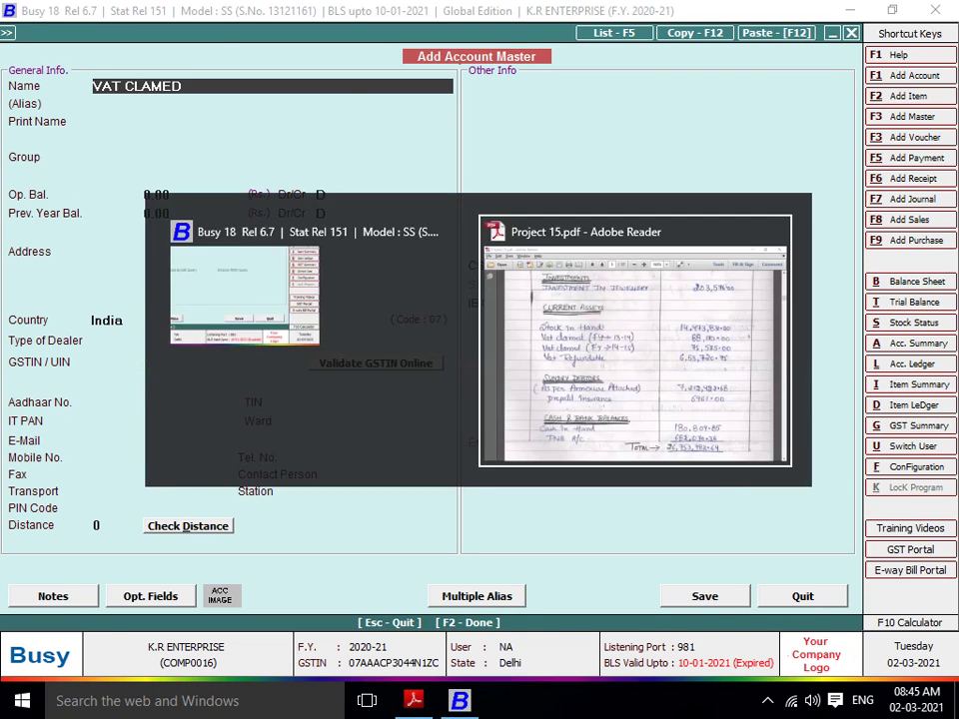
{"action": "key", "text": "alt+Tab"}
Complete the account name as VAT CLAMED FY 13-14 and assign the account to the Current Assets group
{"action": "type", "text": "F"}
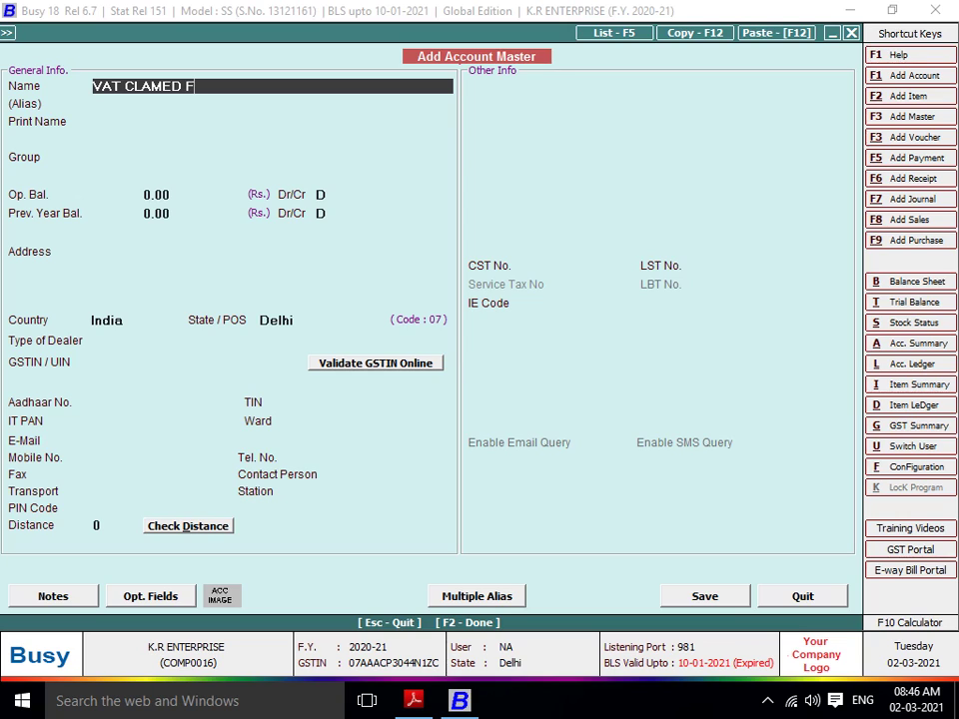
{"action": "type", "text": "7"}
{"action": "key", "text": "BackSpace"}
{"action": "type", "text": "Y-13"}
{"action": "key", "text": "BackSpace"}
{"action": "key", "text": "BackSpace"}
{"action": "key", "text": "BackSpace"}
{"action": "type", "text": "13-14"}
{"action": "key", "text": "Return"}
{"action": "key", "text": "Return"}
{"action": "key", "text": "Return"}
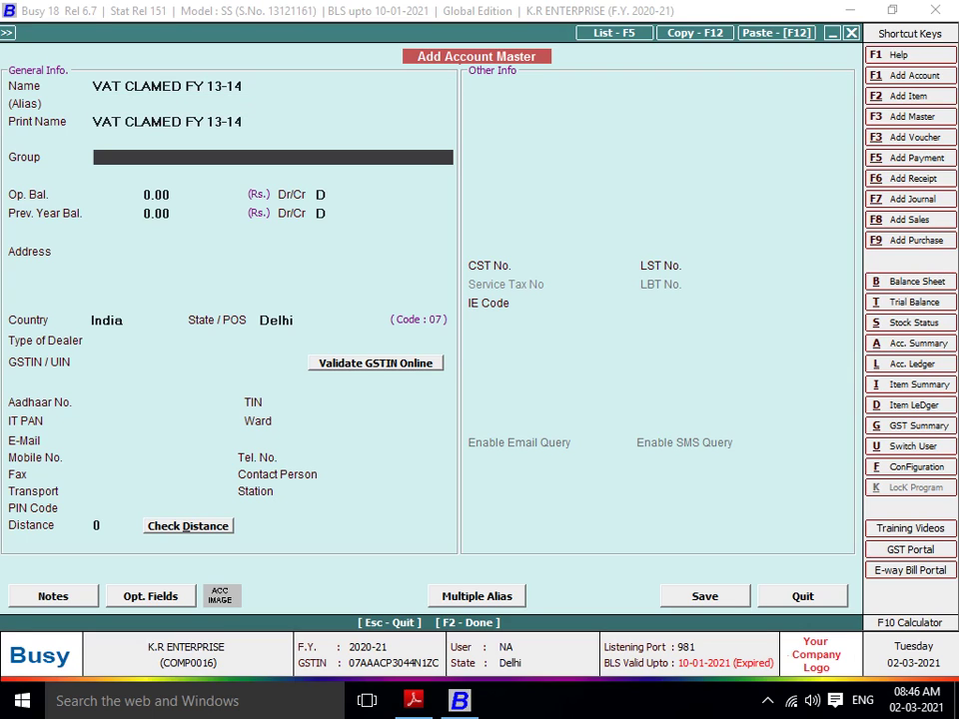
{"action": "type", "text": "CU"}
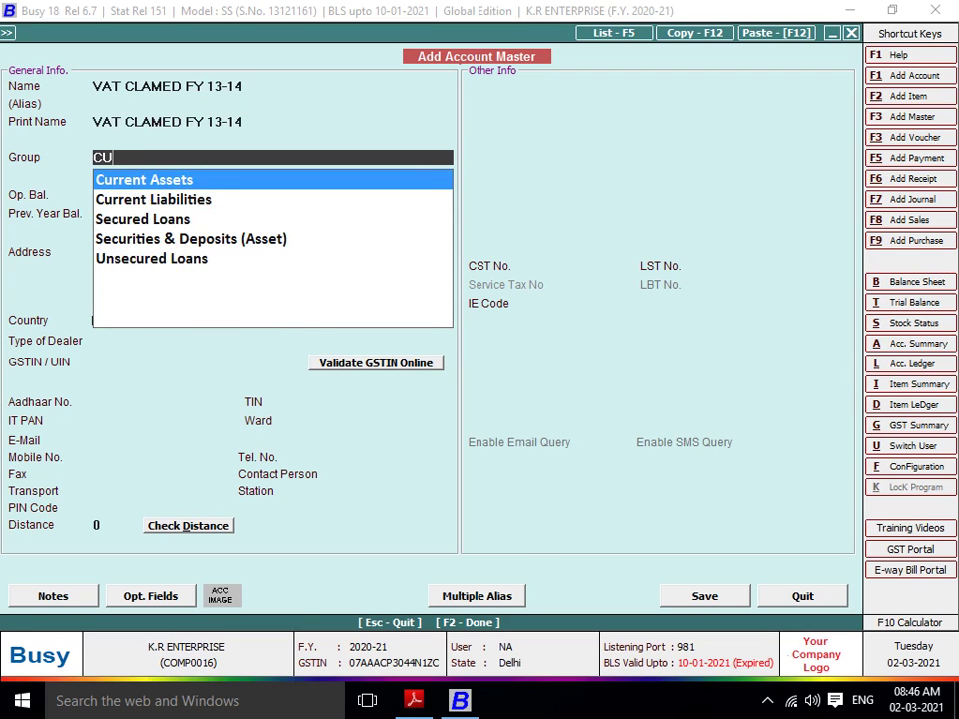
{"action": "key", "text": "Return"}
Set the VAT CLAMED FY 13-14 opening and previous year balances to 88,110 debit, as in Project 15.pdf, and save the account
{"action": "key", "text": "alt+Tab"}
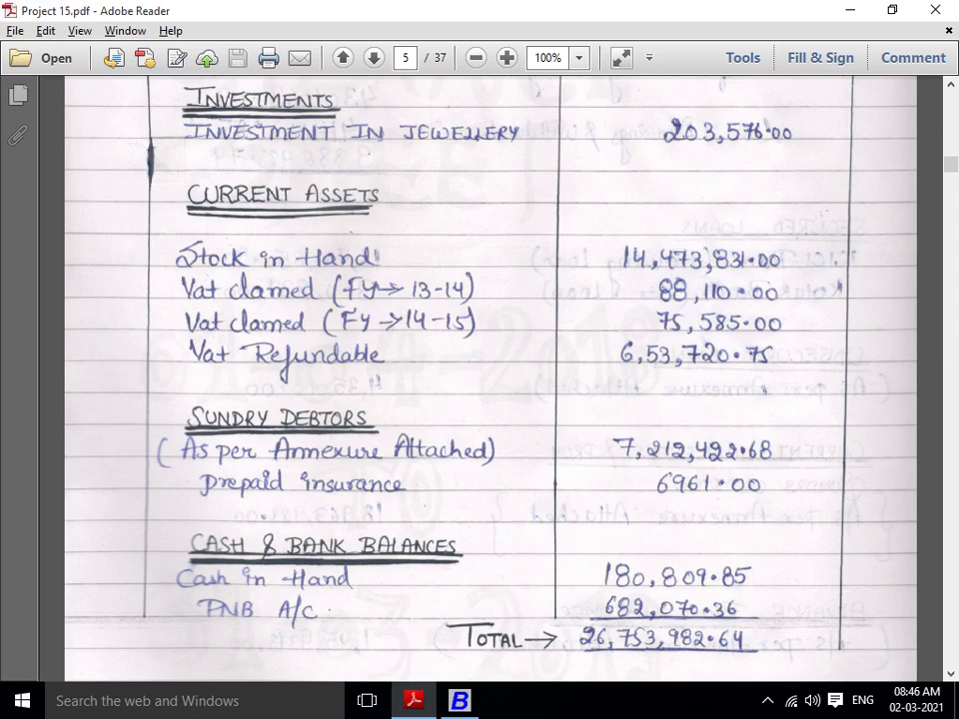
{"action": "key", "text": "alt+Tab"}
{"action": "type", "text": "8810"}
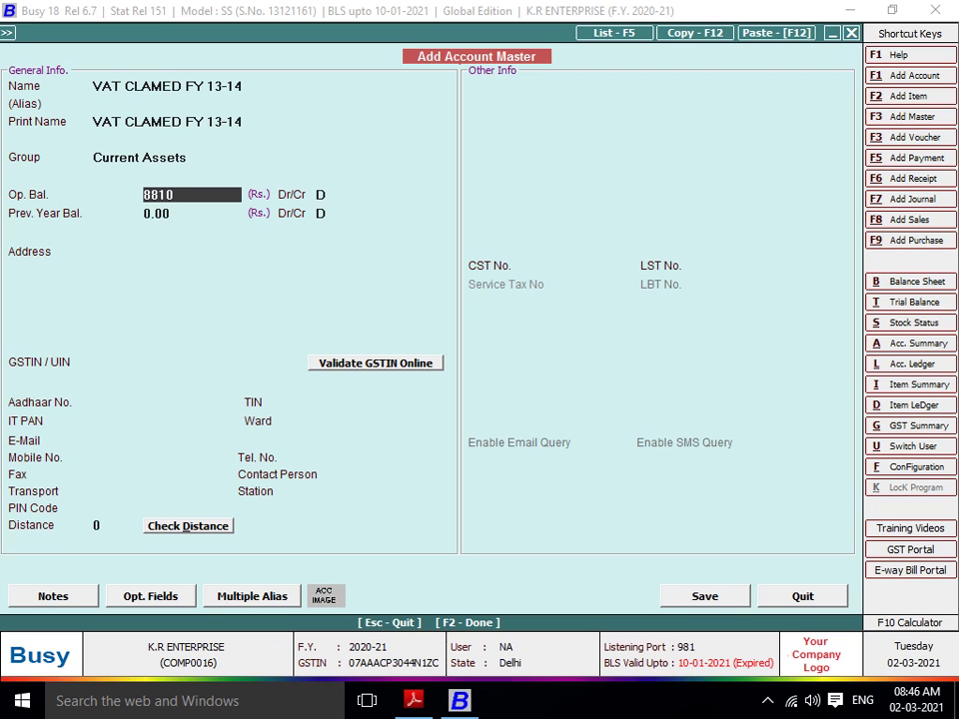
{"action": "key", "text": "BackSpace"}
{"action": "type", "text": "10"}
{"action": "key", "text": "Return"}
{"action": "key", "text": "Return"}
{"action": "key", "text": "F2"}
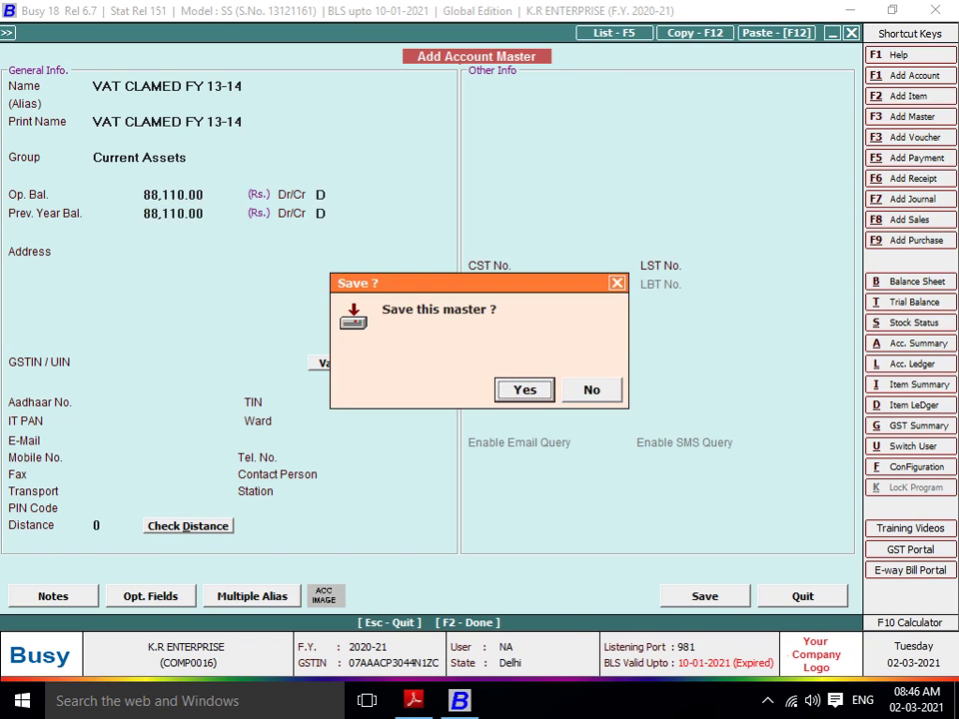
{"action": "key", "text": "Return"}
Look up the next current asset in Project 15.pdf and fill the new account by copying VAT CLAMED FY 13-14
{"action": "key", "text": "alt+Tab"}
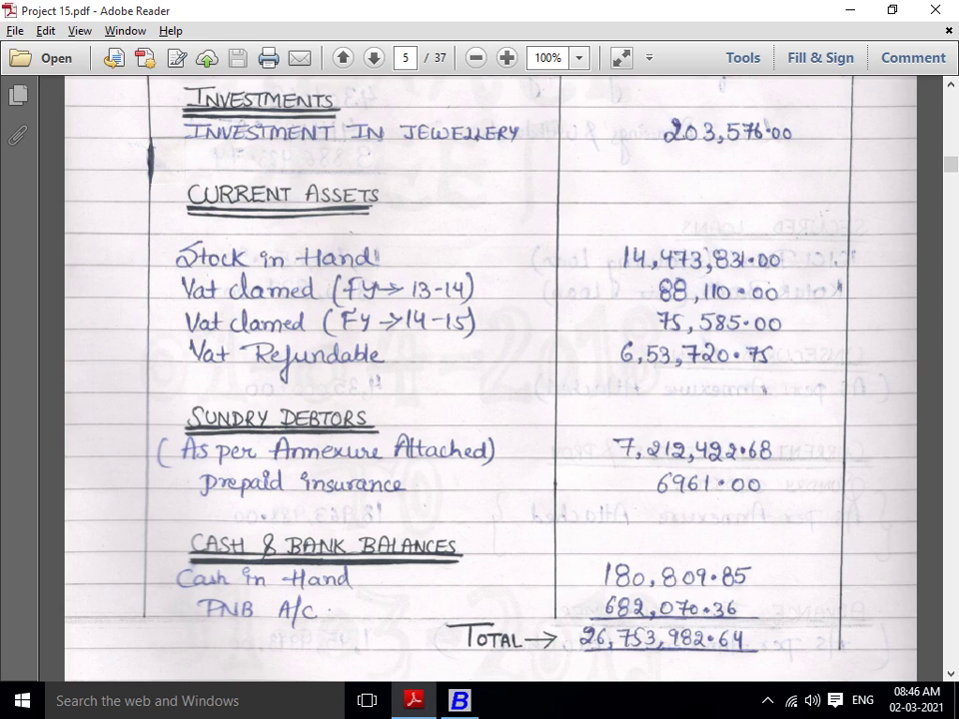
{"action": "key", "text": "alt+Tab"}
{"action": "type", "text": "V"}
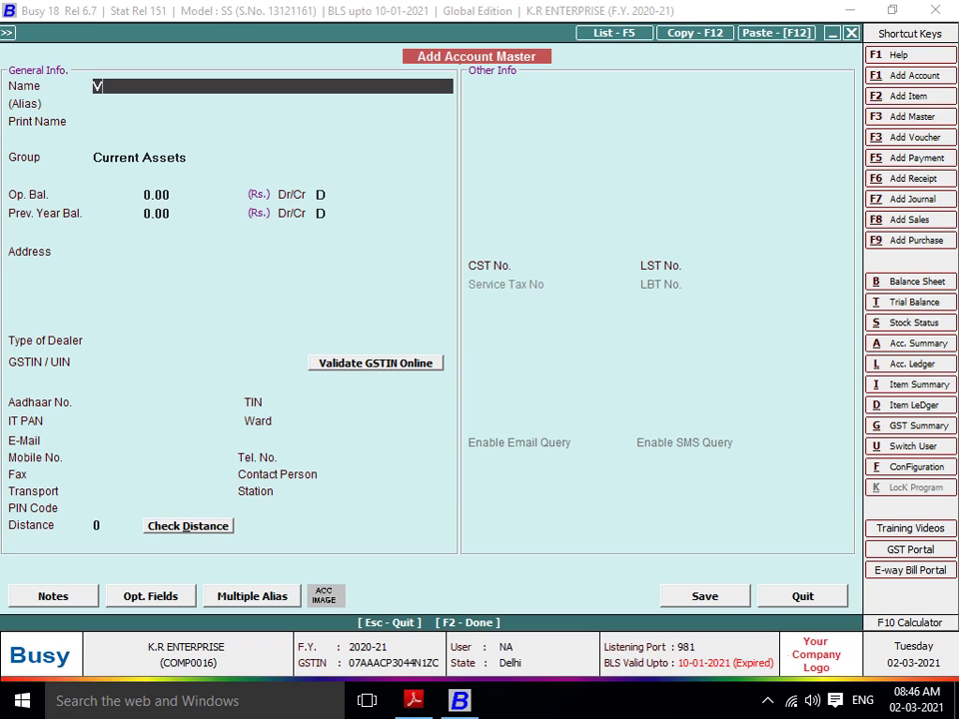
{"action": "type", "text": "AT"}
{"action": "key", "text": "BackSpace"}
{"action": "key", "text": "BackSpace"}
{"action": "key", "text": "BackSpace"}
{"action": "key", "text": "F12"}
{"action": "type", "text": "VA"}
{"action": "key", "text": "Return"}
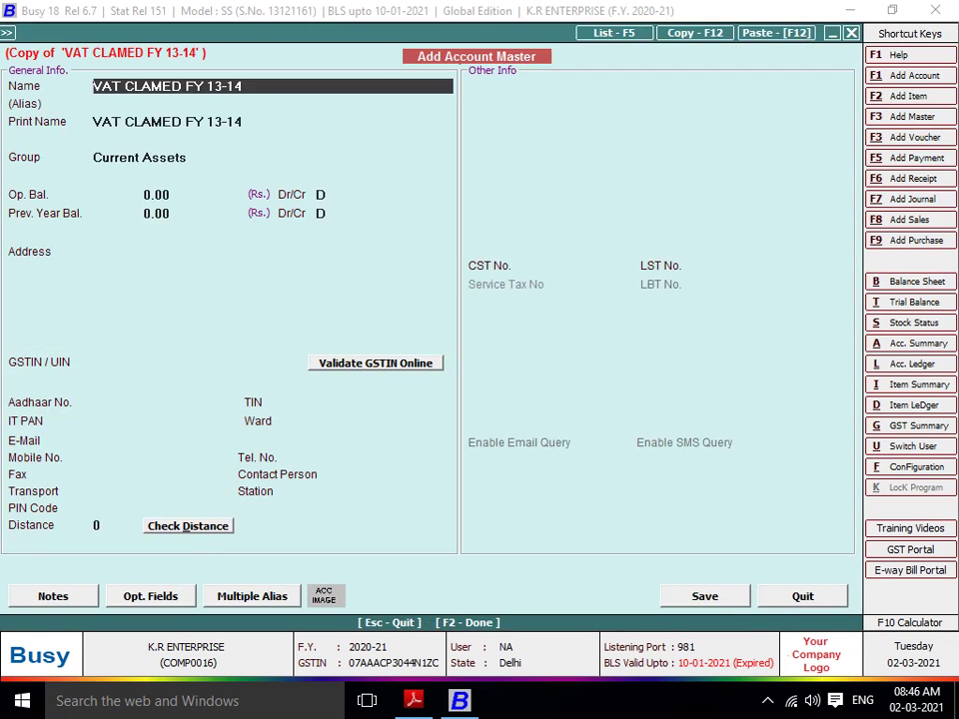
Rename the copied account as VAT CLAMED FY 14-15 and save it
{"action": "key", "text": "BackSpace"}
{"action": "key", "text": "BackSpace"}
{"action": "key", "text": "BackSpace"}
{"action": "key", "text": "BackSpace"}
{"action": "key", "text": "BackSpace"}
{"action": "type", "text": "14-15"}
{"action": "key", "text": "Return"}
{"action": "key", "text": "Return"}
{"action": "key", "text": "Return"}
{"action": "key", "text": "Return"}
{"action": "key", "text": "Return"}
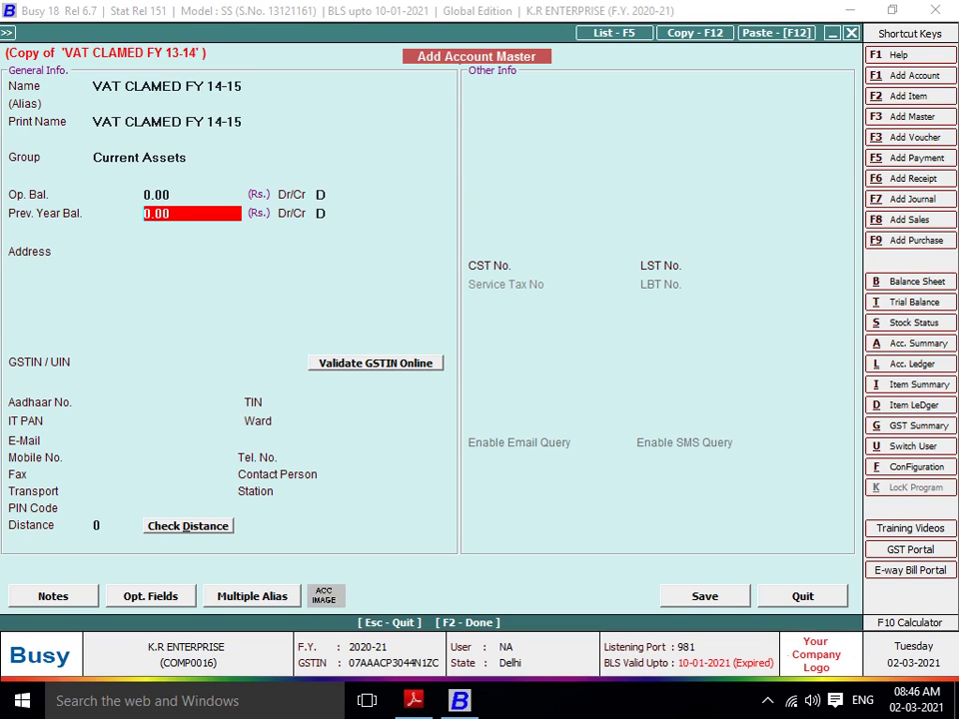
{"action": "key", "text": "F2"}
{"action": "key", "text": "Return"}
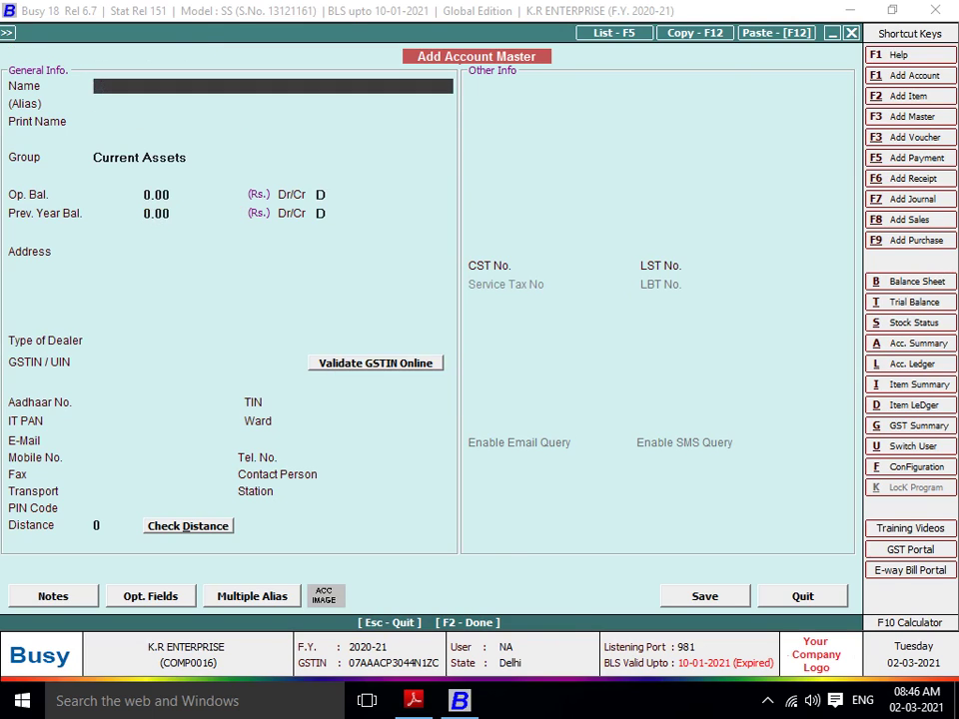
Look up the next current asset in Project 15.pdf and name the new Current Assets account VAT REFANDABLE A/C
{"action": "key", "text": "alt+Tab"}
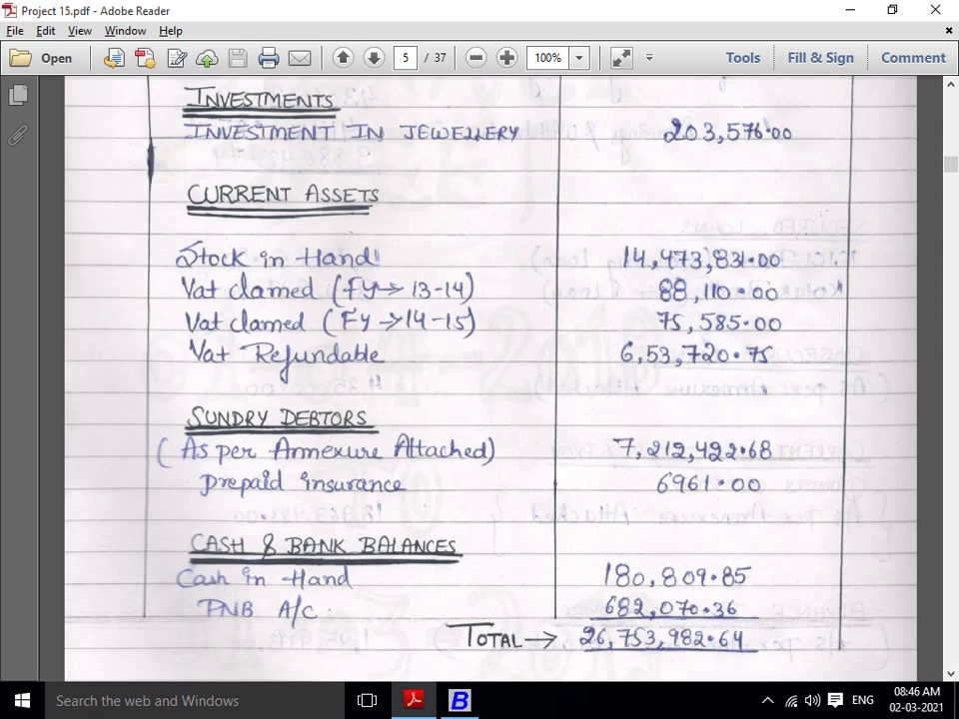
{"action": "key", "text": "alt+Tab"}
{"action": "type", "text": "VAT"}
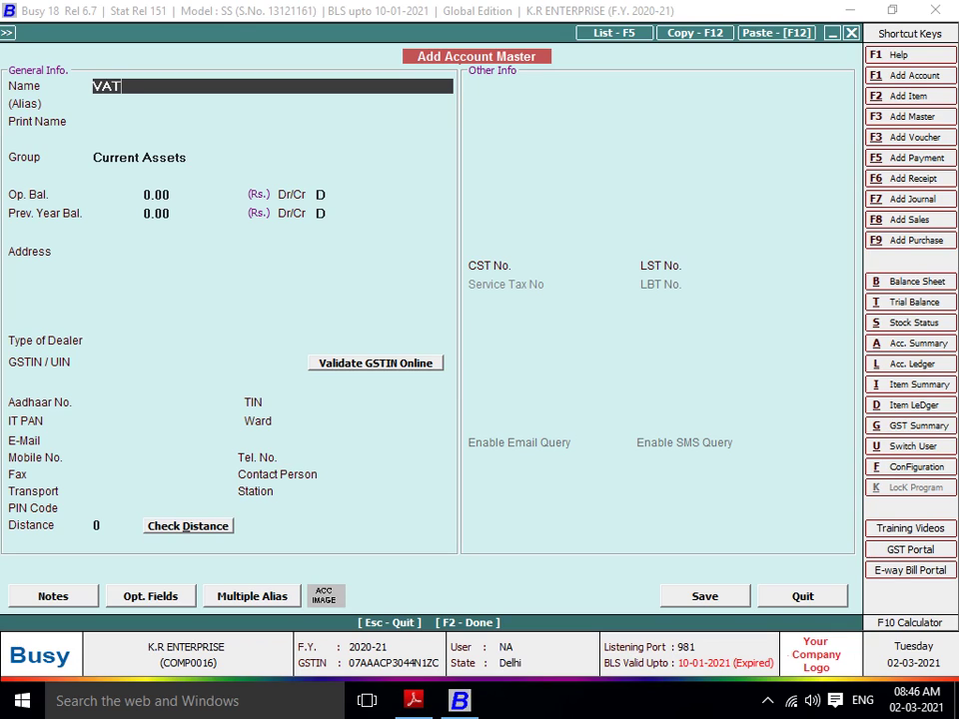
{"action": "type", "text": " REFAN"}
{"action": "key", "text": "BackSpace"}
{"action": "key", "text": "BackSpace"}
{"action": "type", "text": "ANDABLE "}
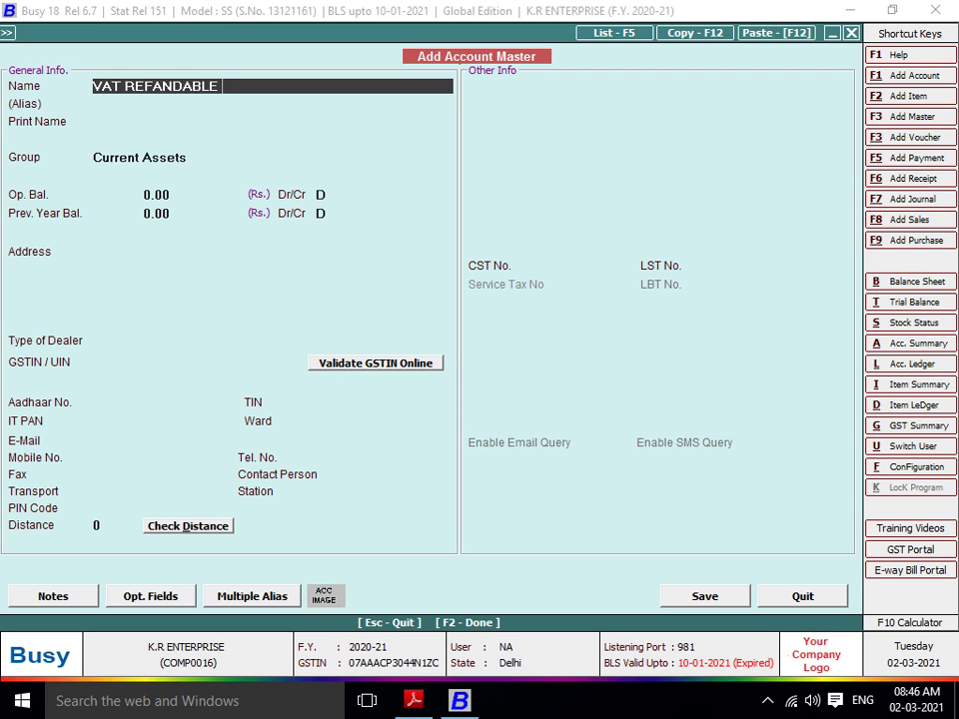
{"action": "type", "text": "A/C"}
{"action": "key", "text": "Return"}
{"action": "key", "text": "Return"}
{"action": "key", "text": "Return"}
{"action": "key", "text": "Return"}
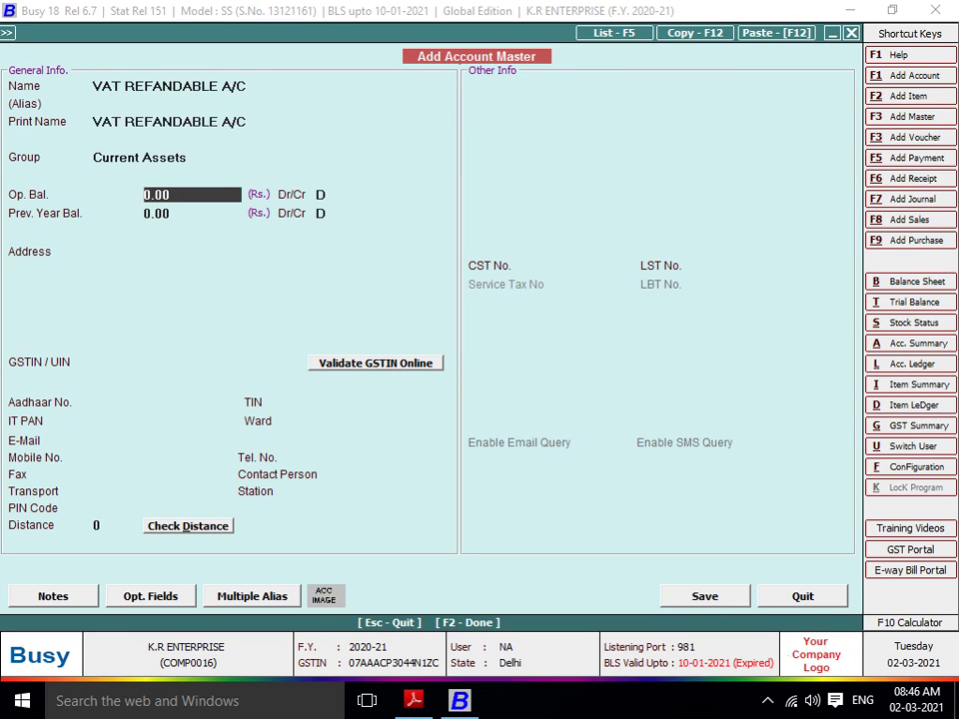
Set the VAT REFANDABLE A/C opening and previous year balances to 6,53,720.75 debit, as in Project 15.pdf, and save the account
{"action": "key", "text": "alt+Tab"}
{"action": "key", "text": "alt+Tab"}
{"action": "key", "text": "Return"}
{"action": "key", "text": "Up"}
{"action": "type", "text": "653"}
{"action": "key", "text": "alt+Tab"}
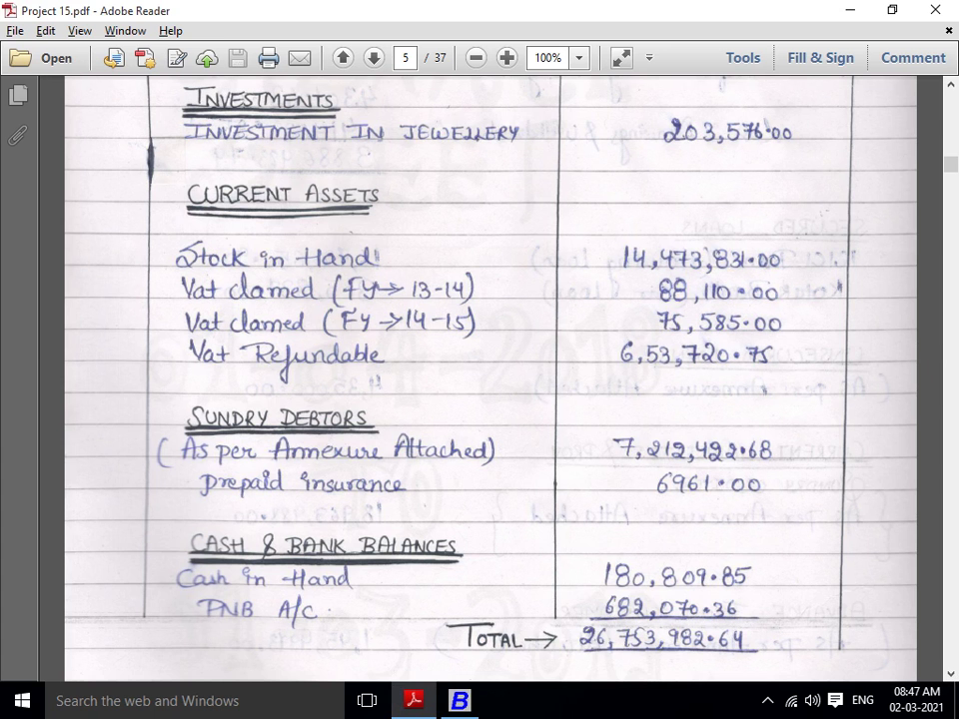
{"action": "key", "text": "alt+Tab"}
{"action": "type", "text": "720"}
{"action": "key", "text": "alt+Tab"}
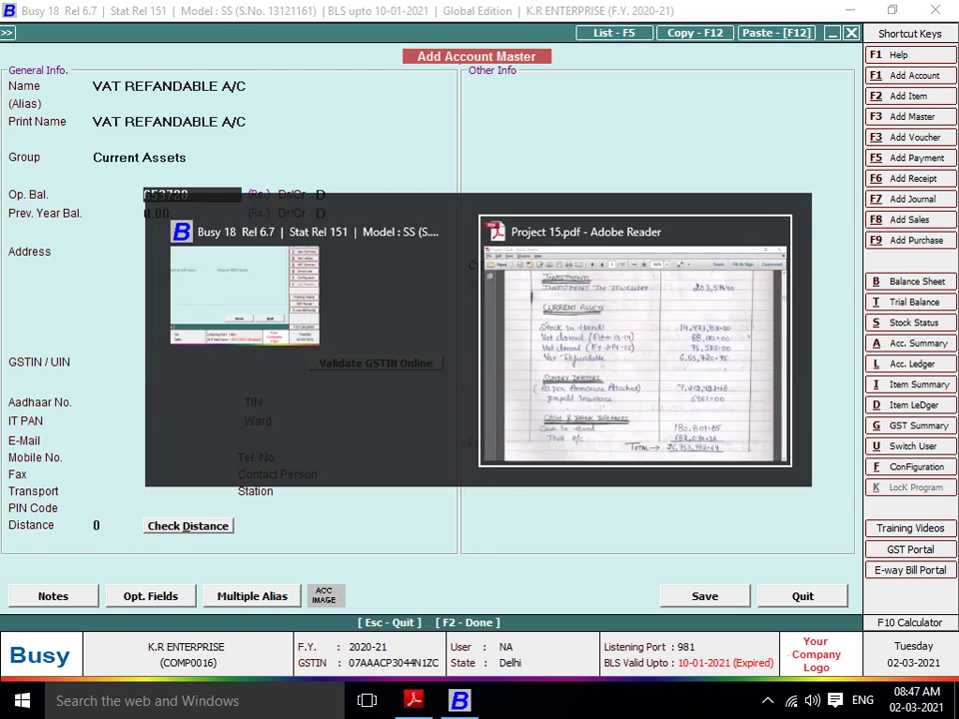
{"action": "key", "text": "alt+Tab"}
{"action": "type", "text": ".5"}
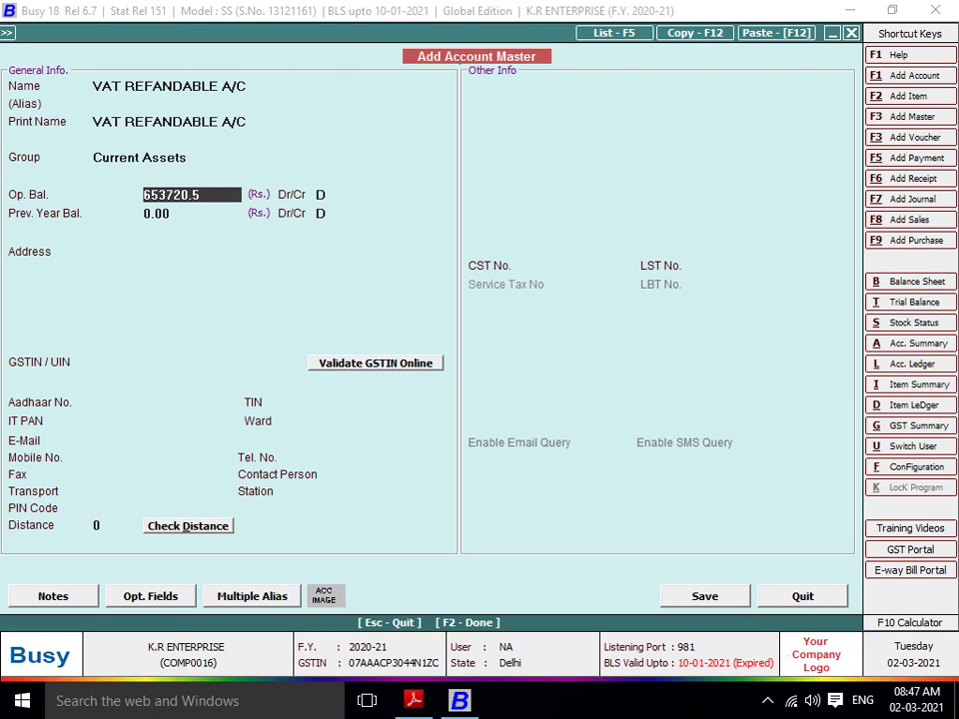
{"action": "key", "text": "BackSpace"}
{"action": "type", "text": "75"}
{"action": "key", "text": "Return"}
{"action": "key", "text": "Return"}
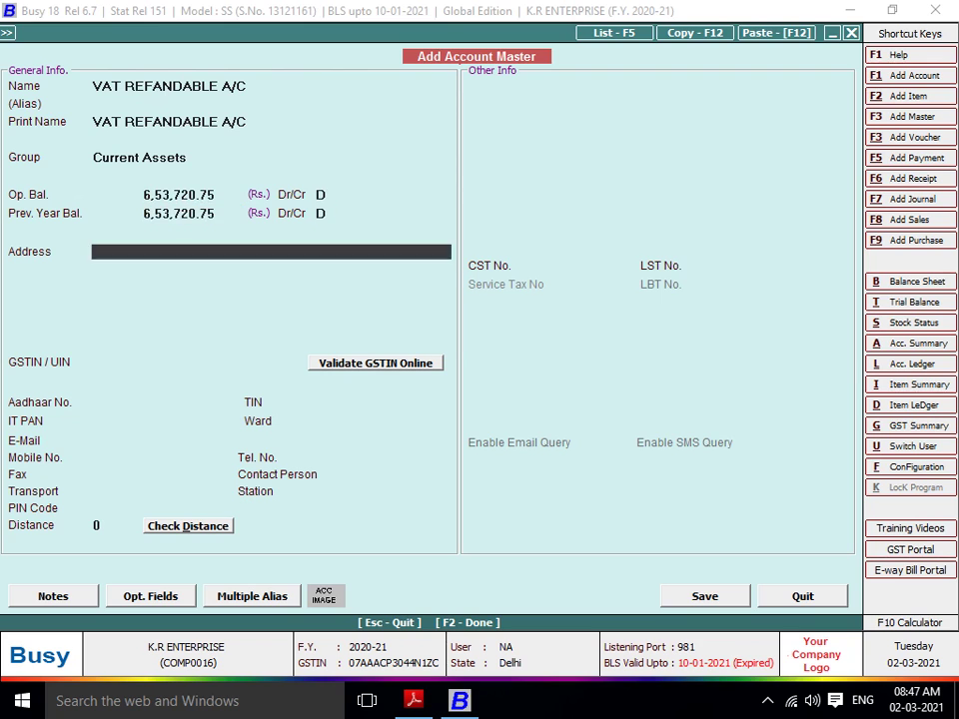
{"action": "key", "text": "F2"}
{"action": "key", "text": "Return"}
Check the cash and bank balances in Project 15.pdf, leave the blank new account, and open the existing Cash account for modification in Busy
{"action": "key", "text": "alt+Tab"}
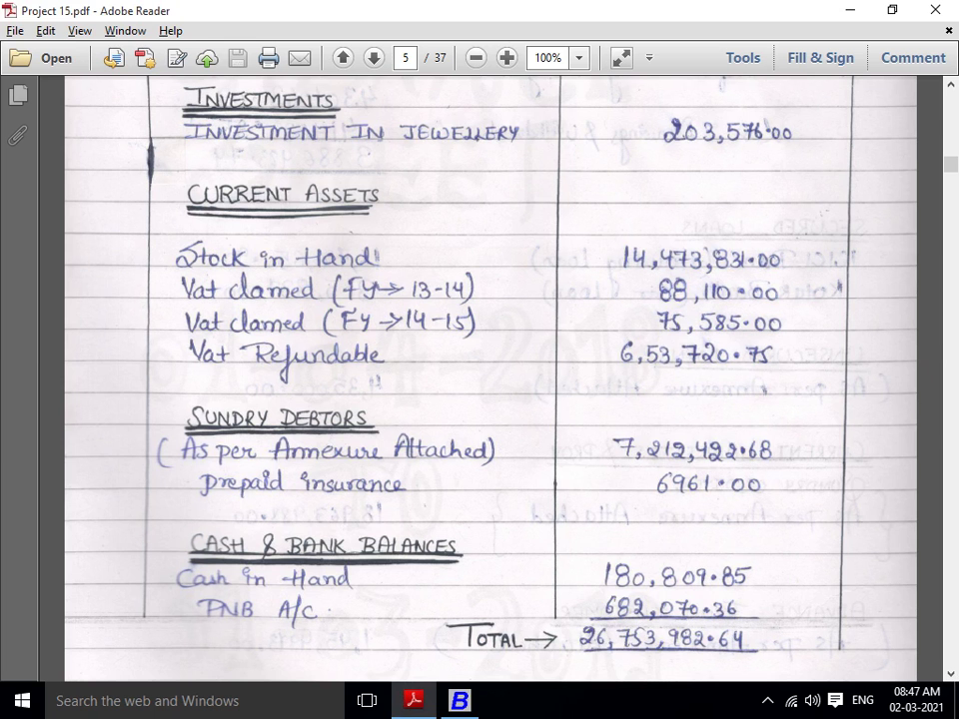
{"action": "scroll", "coordinate": [489, 370], "scroll_direction": "down", "scroll_amount": 3}
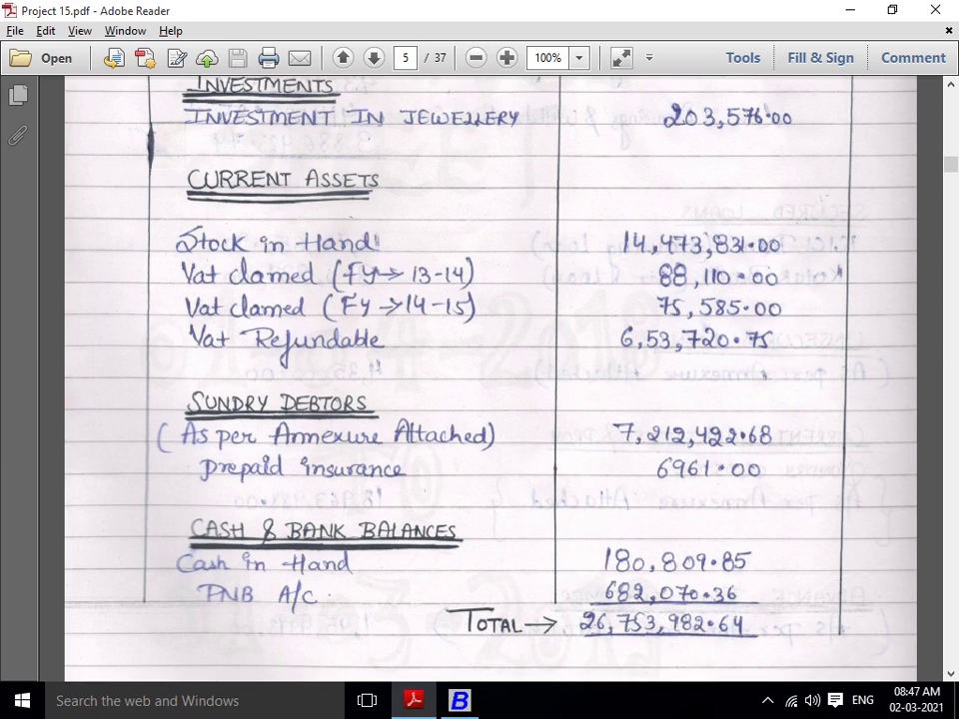
{"action": "scroll", "coordinate": [489, 300], "scroll_direction": "down", "scroll_amount": 1}
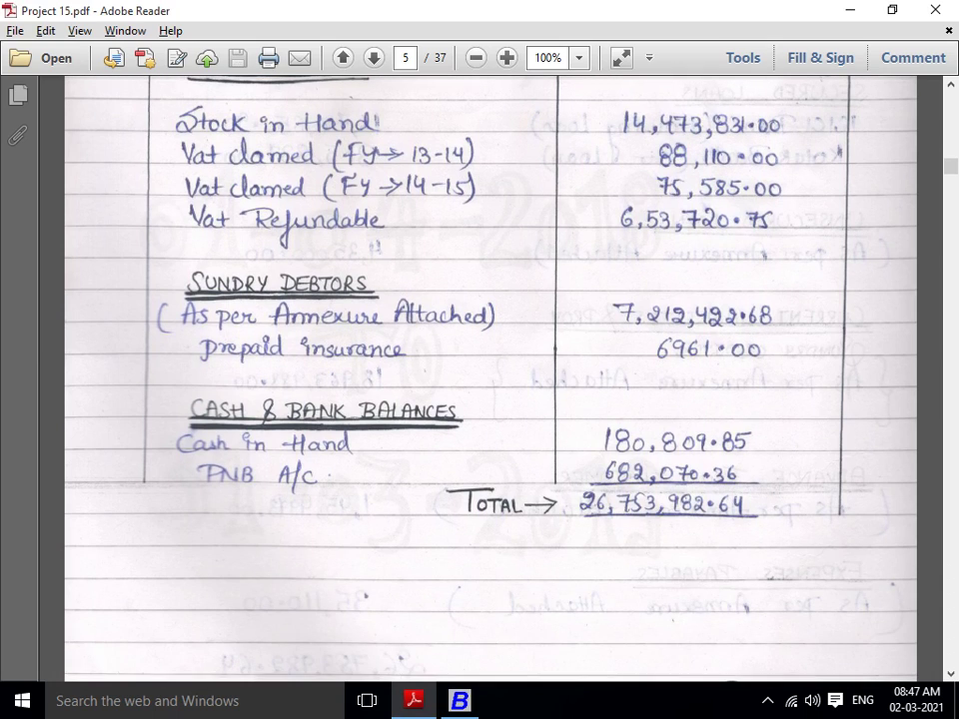
{"action": "key", "text": "alt+Tab"}
{"action": "key", "text": "Escape"}
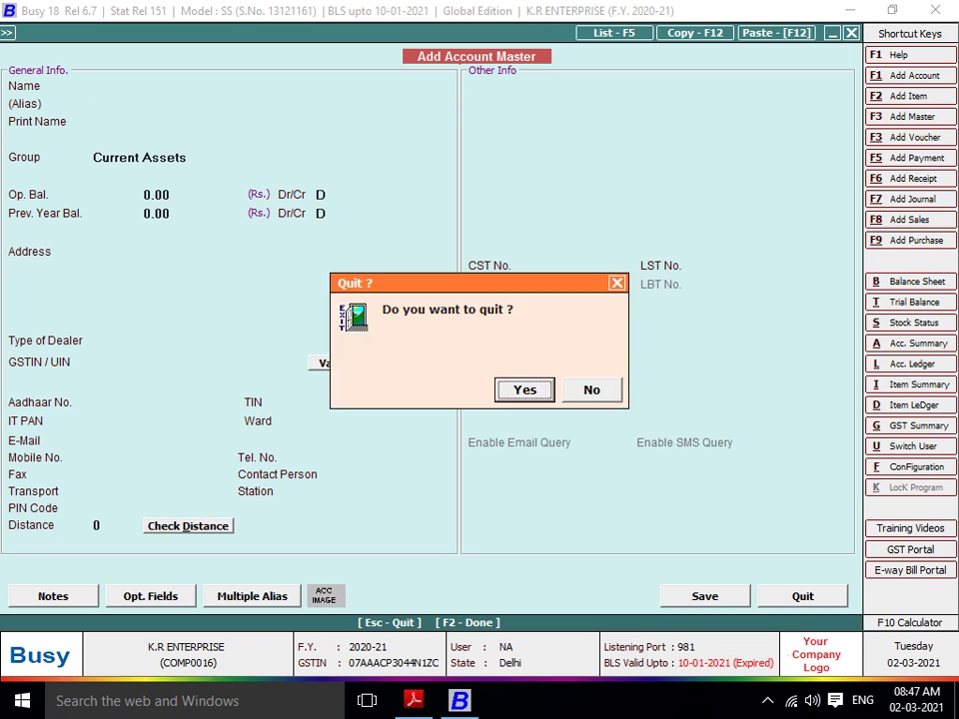
{"action": "key", "text": "Return"}
{"action": "key", "text": "Down"}
{"action": "key", "text": "Return"}
{"action": "type", "text": "CAS"}
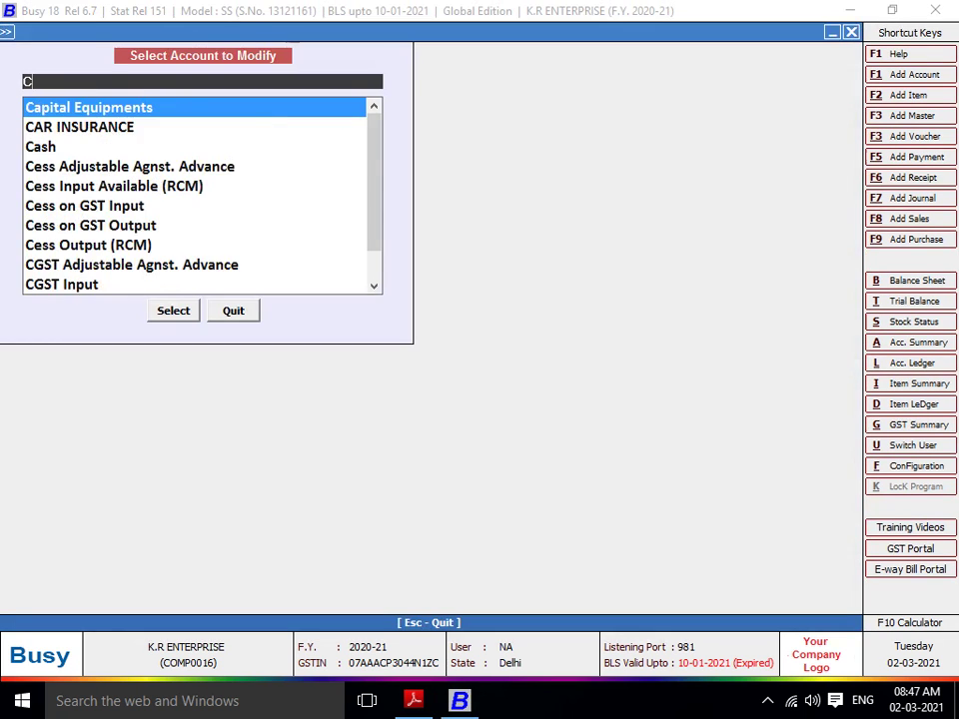
{"action": "key", "text": "Return"}
{"action": "key", "text": "Return"}
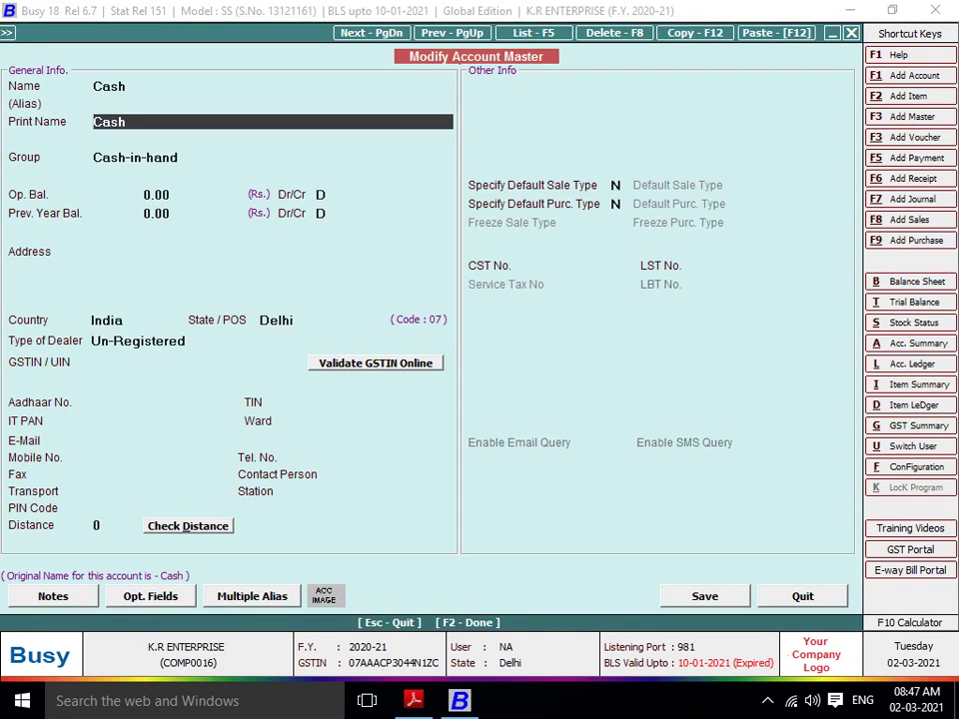
Set the Cash account's opening balance to 1,80,809.85, as given for cash in hand in Project 15.pdf
{"action": "key", "text": "Return"}
{"action": "key", "text": "Return"}
{"action": "key", "text": "alt+Tab"}
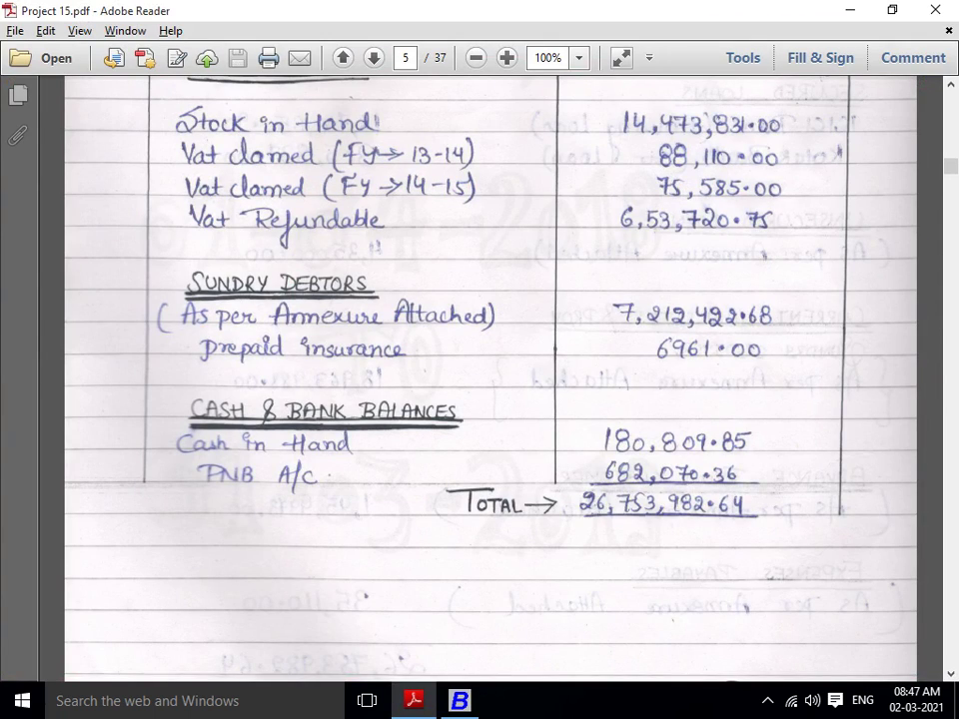
{"action": "key", "text": "alt+Tab"}
{"action": "key", "text": "alt+Tab"}
{"action": "key", "text": "alt+Tab"}
{"action": "type", "text": "180"}
{"action": "key", "text": "alt+Tab"}
{"action": "key", "text": "alt+Tab"}
{"action": "type", "text": "809"}
{"action": "key", "text": "alt+Tab"}
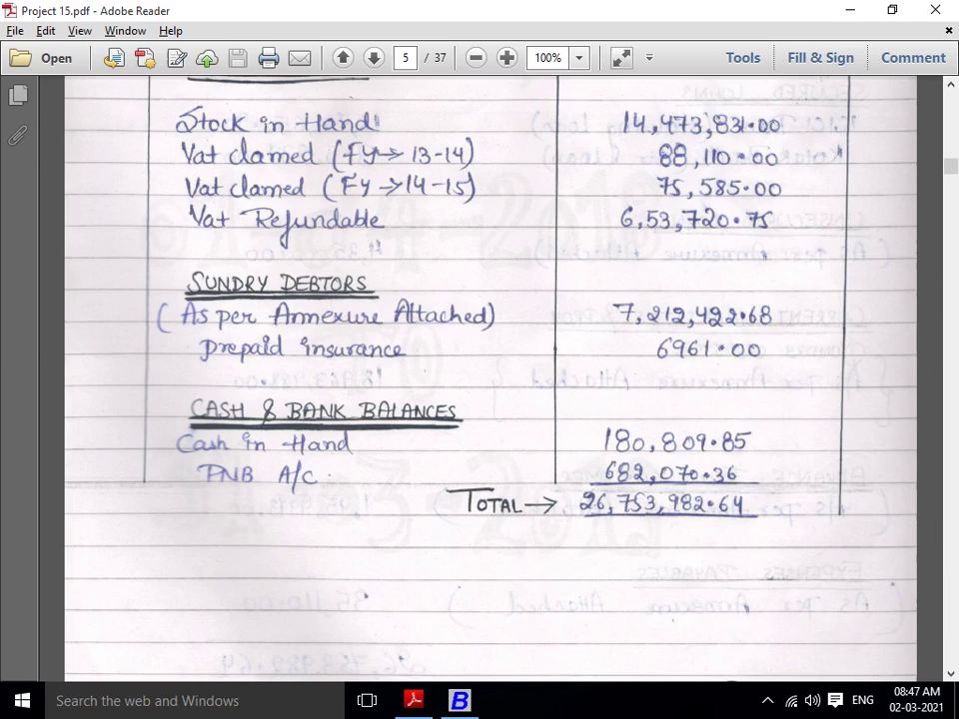
{"action": "key", "text": "alt+Tab"}
{"action": "type", "text": ".85"}
{"action": "key", "text": "Return"}
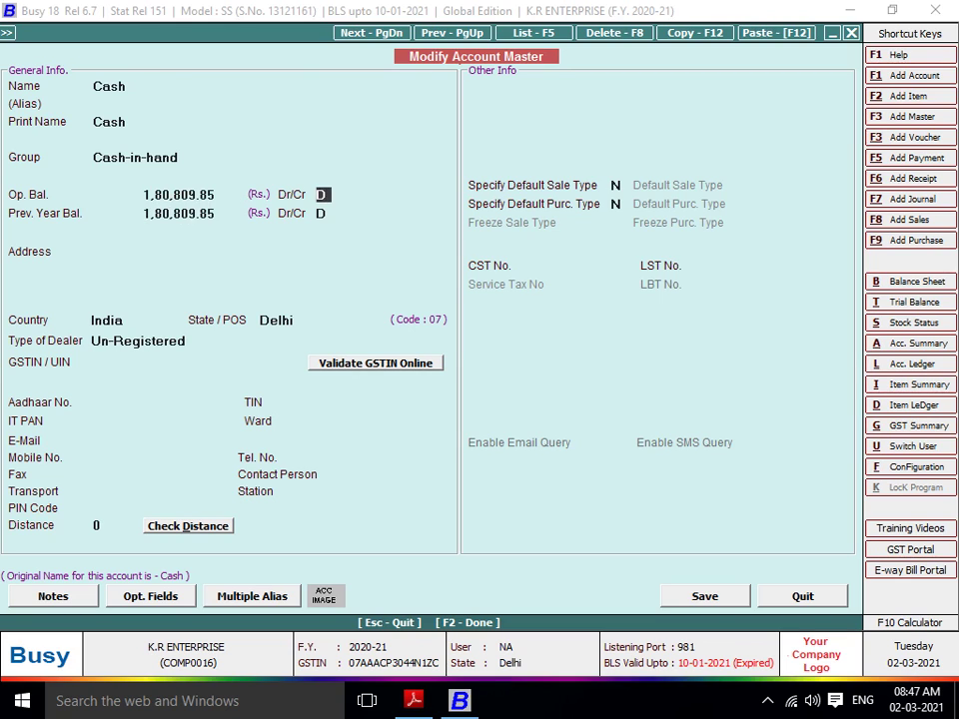
Keep the Cash account's opening and previous year balances as debit and save the modified account
{"action": "key", "text": "Return"}
{"action": "key", "text": "Return"}
{"action": "key", "text": "Return"}
{"action": "key", "text": "Return"}
{"action": "key", "text": "Return"}
{"action": "key", "text": "Return"}
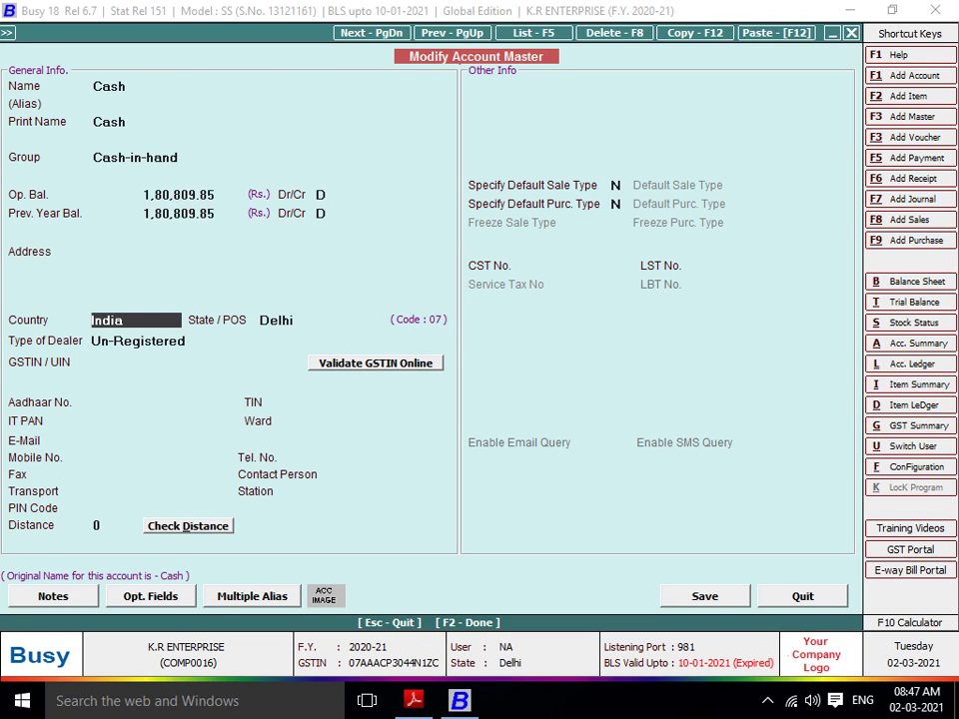
{"action": "key", "text": "F2"}
{"action": "key", "text": "Return"}
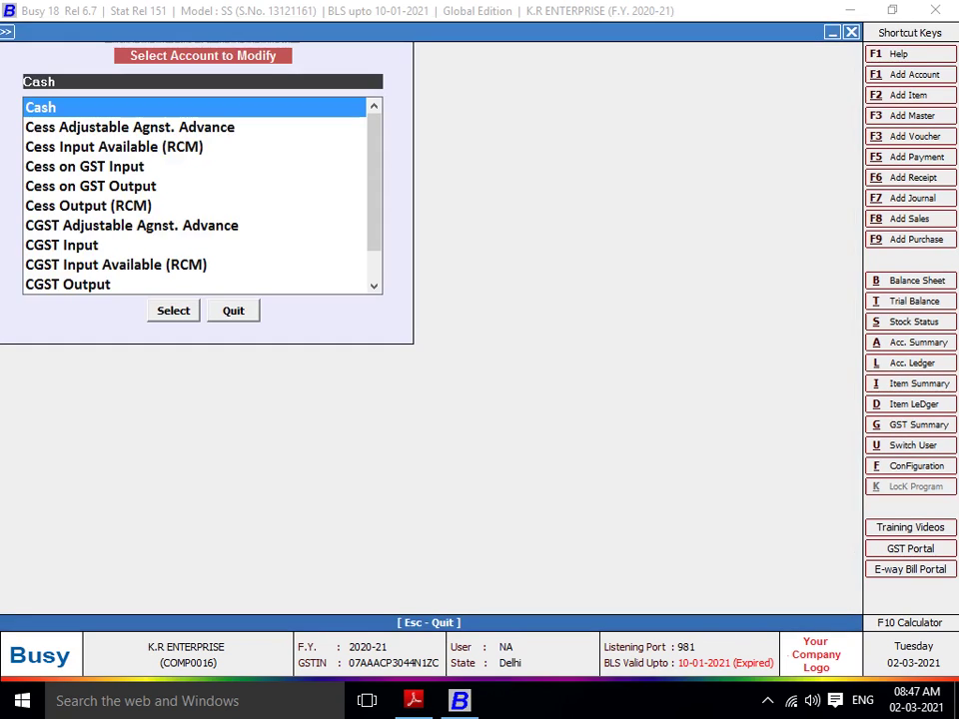
Look up the next bank balance in Project 15.pdf and start a new account PNB BANK A/C in the Bank Accounts group
{"action": "key", "text": "alt+Tab"}
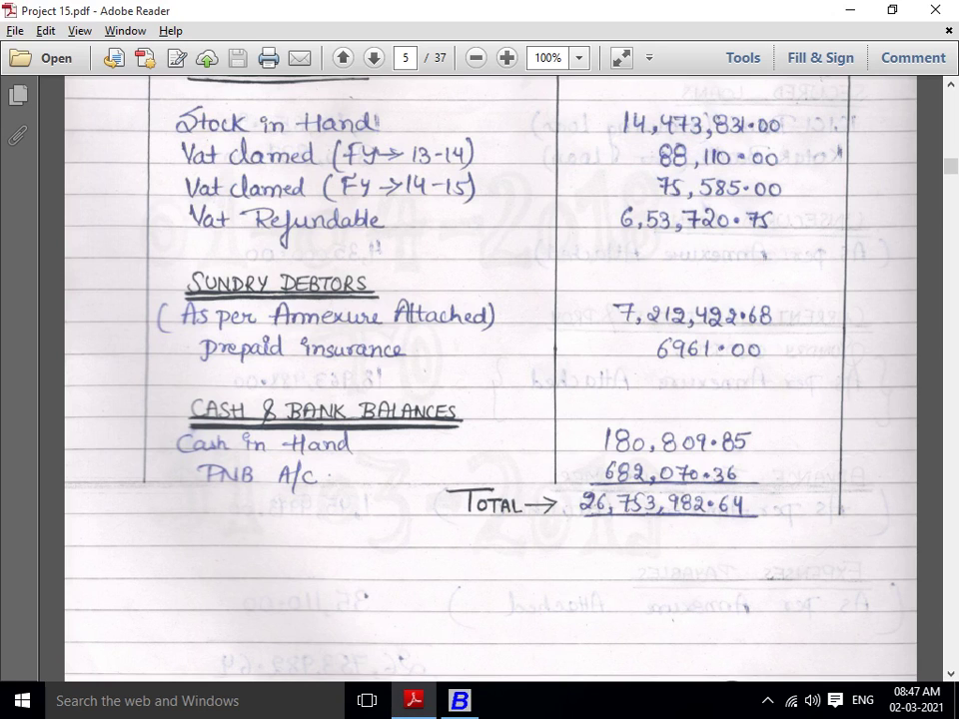
{"action": "key", "text": "alt+Tab"}
{"action": "key", "text": "Escape"}
{"action": "key", "text": "Up"}
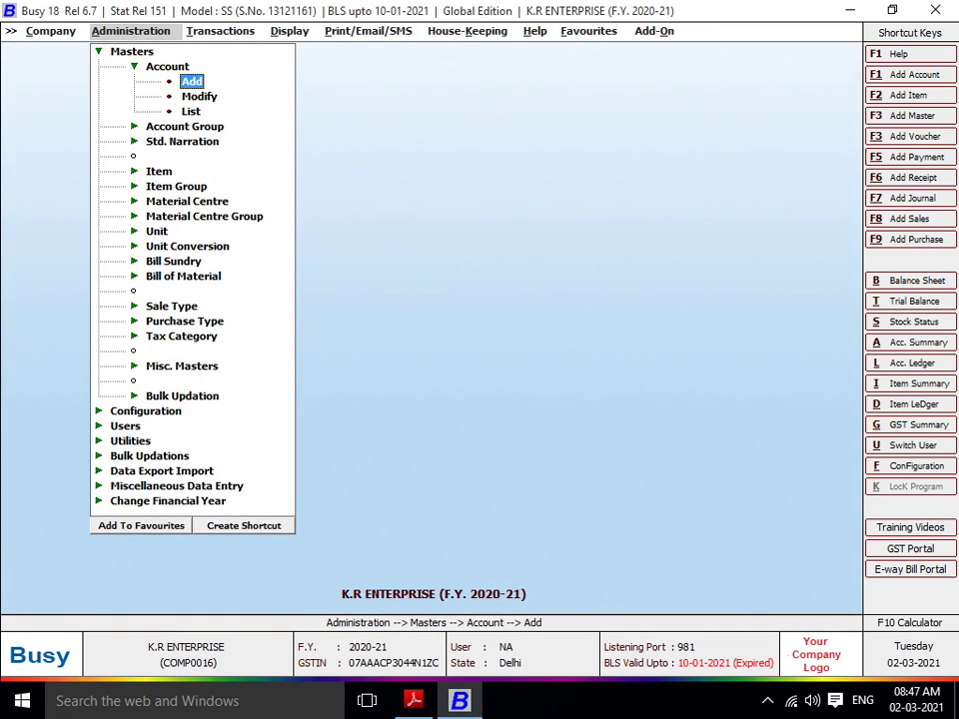
{"action": "key", "text": "Return"}
{"action": "type", "text": "PNB"}
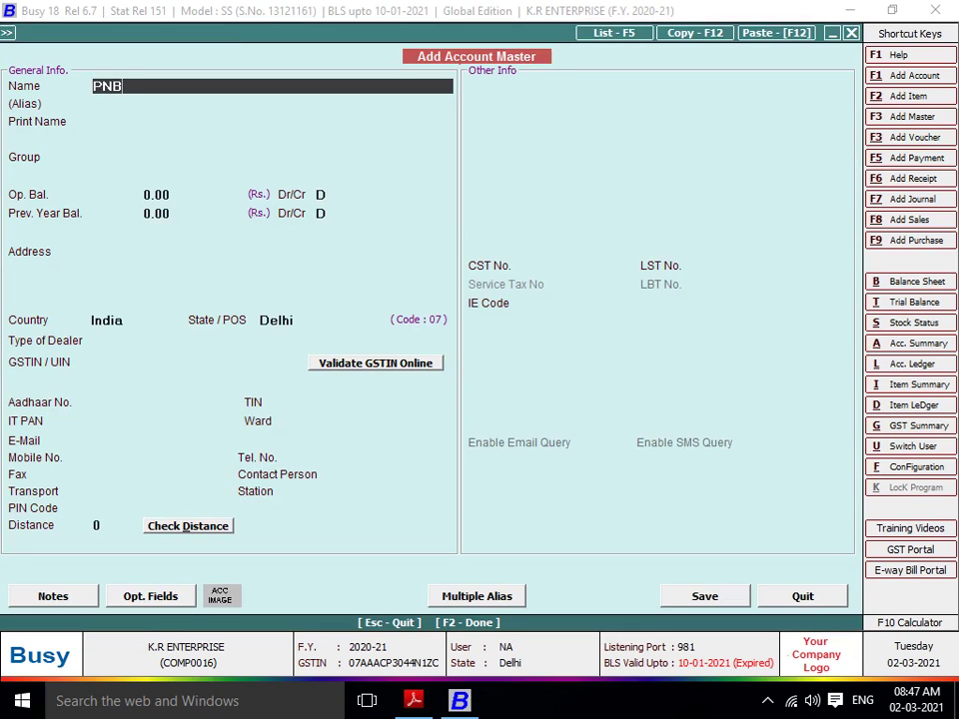
{"action": "type", "text": " BANK A/C"}
{"action": "key", "text": "Return"}
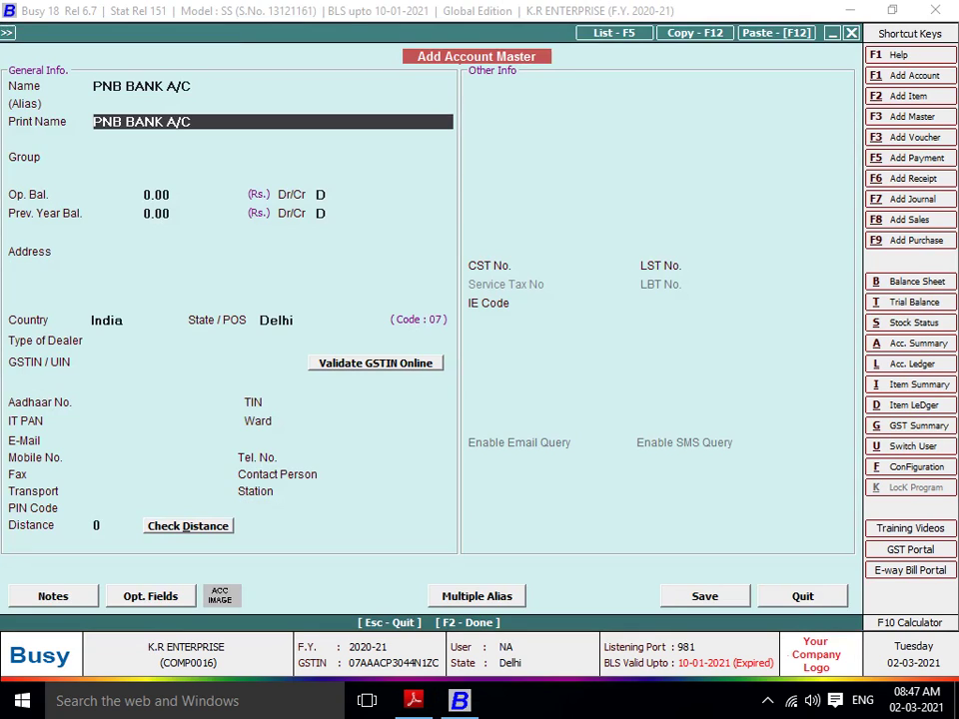
{"action": "key", "text": "Return"}
{"action": "type", "text": "B"}
{"action": "key", "text": "Return"}
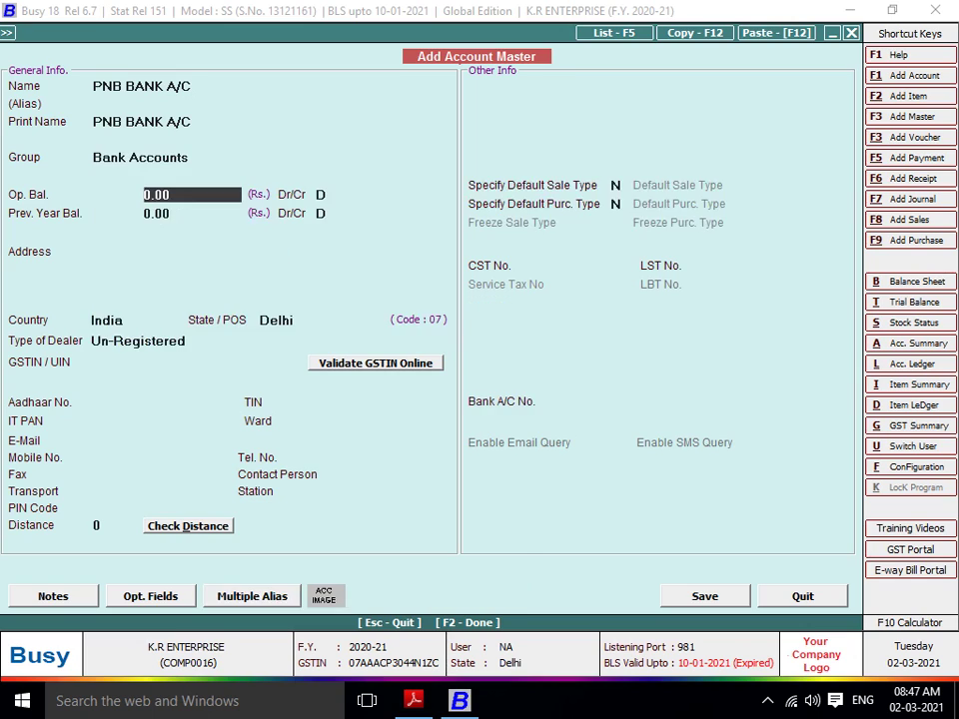
Set the opening and previous year balances of PNB BANK A/C to 6,82,070.36 debit, as in Project 15.pdf
{"action": "key", "text": "alt+Tab"}
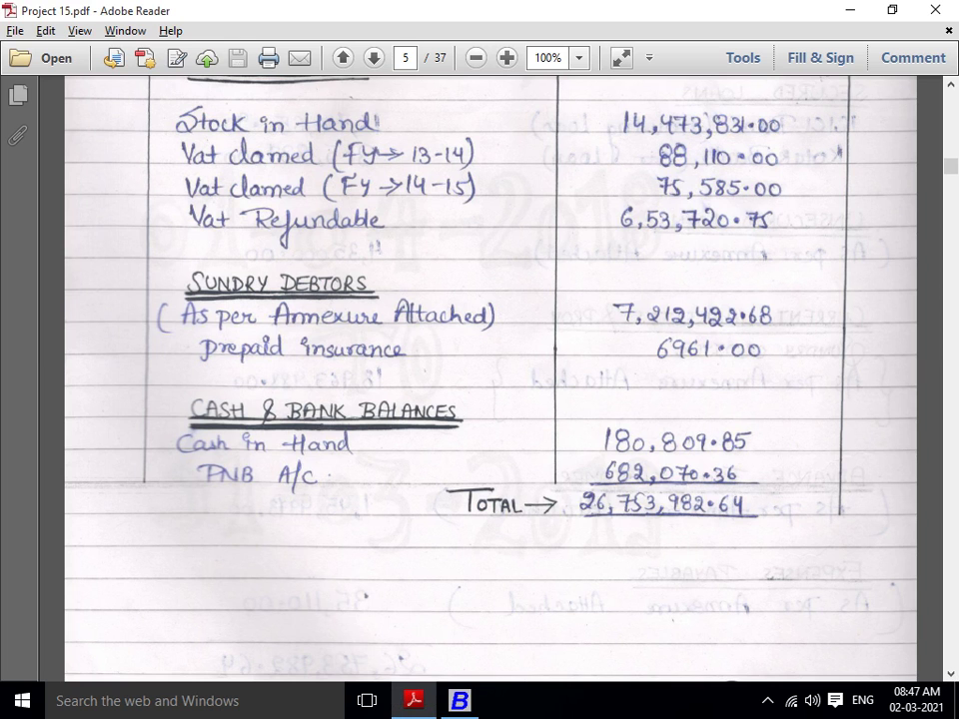
{"action": "key", "text": "alt+Tab"}
{"action": "type", "text": "682"}
{"action": "key", "text": "alt+Tab"}
{"action": "key", "text": "alt+Tab"}
{"action": "type", "text": "070"}
{"action": "key", "text": "alt+Tab"}
{"action": "key", "text": "alt+Tab"}
{"action": "type", "text": ".36"}
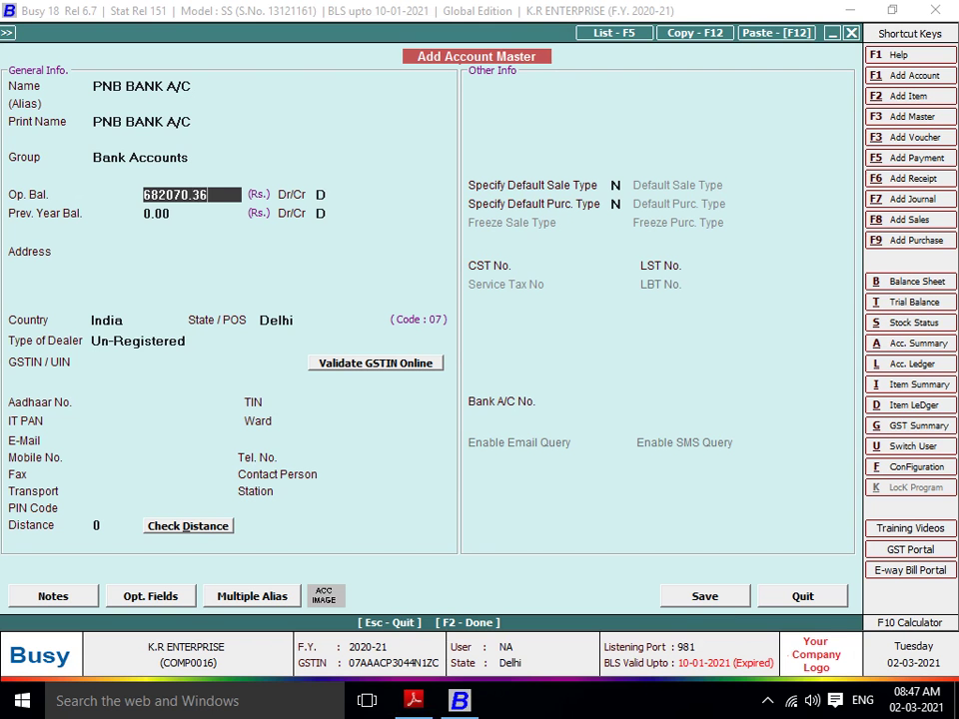
{"action": "key", "text": "Return"}
{"action": "key", "text": "Return"}
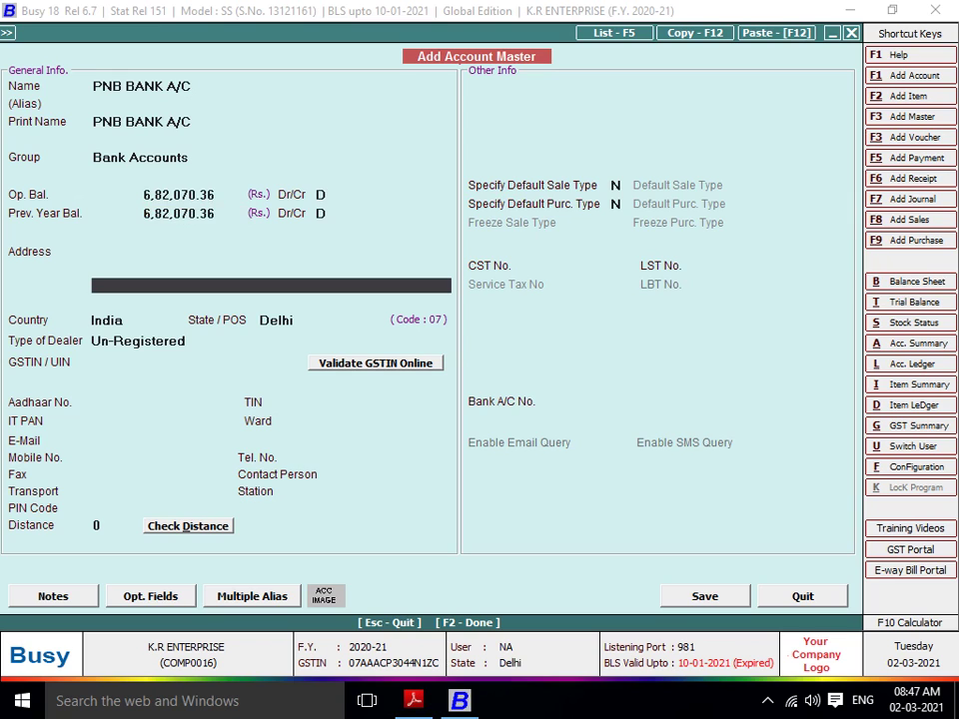
Save PNB BANK A/C, leaving its uncleared cheque entries empty
{"action": "key", "text": "F2"}
{"action": "key", "text": "F2"}
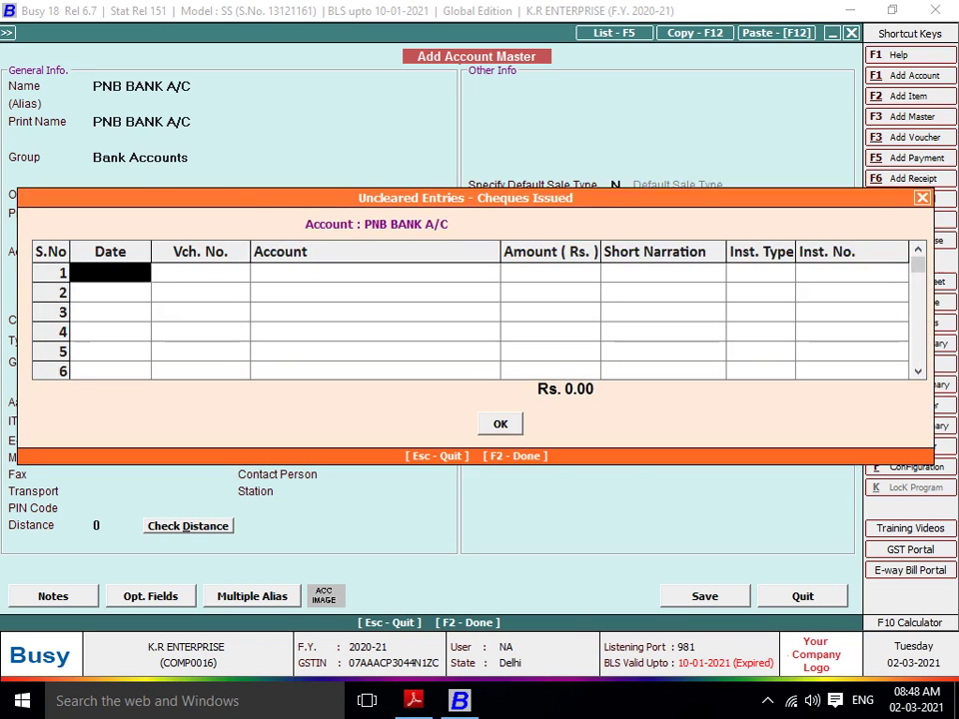
{"action": "key", "text": "F2"}
{"action": "key", "text": "Return"}
Go through Project 15.pdf from the balance sheet past the profit and loss account to the List of Sundry Creditors on page 7
{"action": "key", "text": "alt+Tab"}
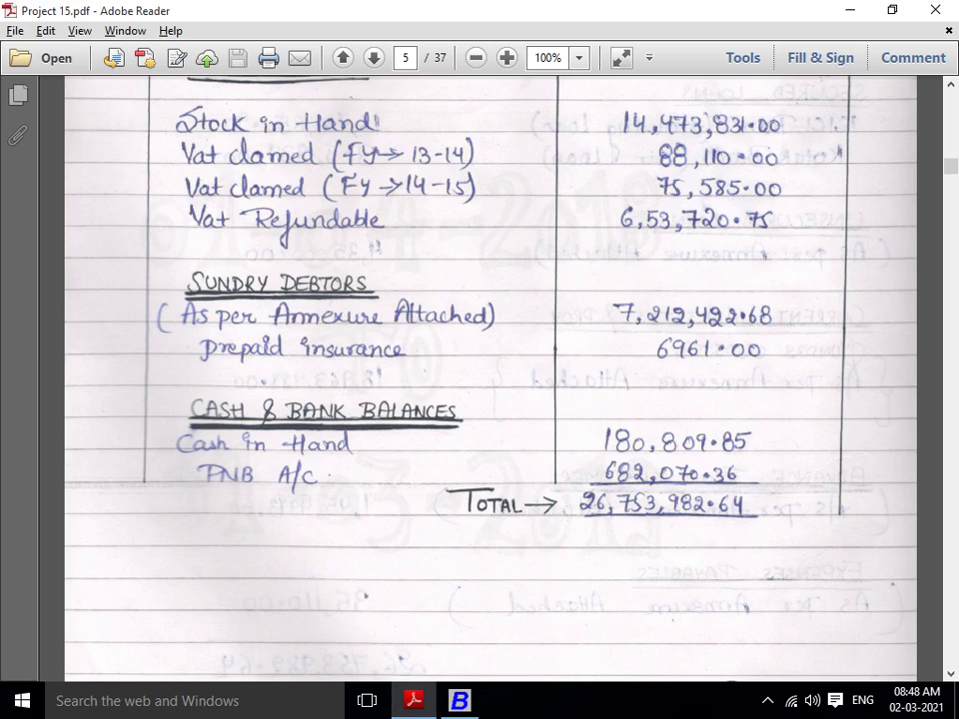
{"action": "key", "text": "Down"}
{"action": "key", "text": "Down"}
{"action": "key", "text": "Down"}
{"action": "key", "text": "Down"}
{"action": "key", "text": "Down"}
{"action": "key", "text": "Down"}
{"action": "key", "text": "Down"}
{"action": "key", "text": "Down"}
{"action": "key", "text": "Down"}
{"action": "key", "text": "Down"}
{"action": "key", "text": "Down"}
{"action": "key", "text": "Down"}
{"action": "key", "text": "Down"}
{"action": "key", "text": "Down"}
{"action": "key", "text": "Down"}
{"action": "key", "text": "Down"}
{"action": "key", "text": "Down"}
{"action": "key", "text": "Down"}
{"action": "key", "text": "Down"}
{"action": "key", "text": "Down"}
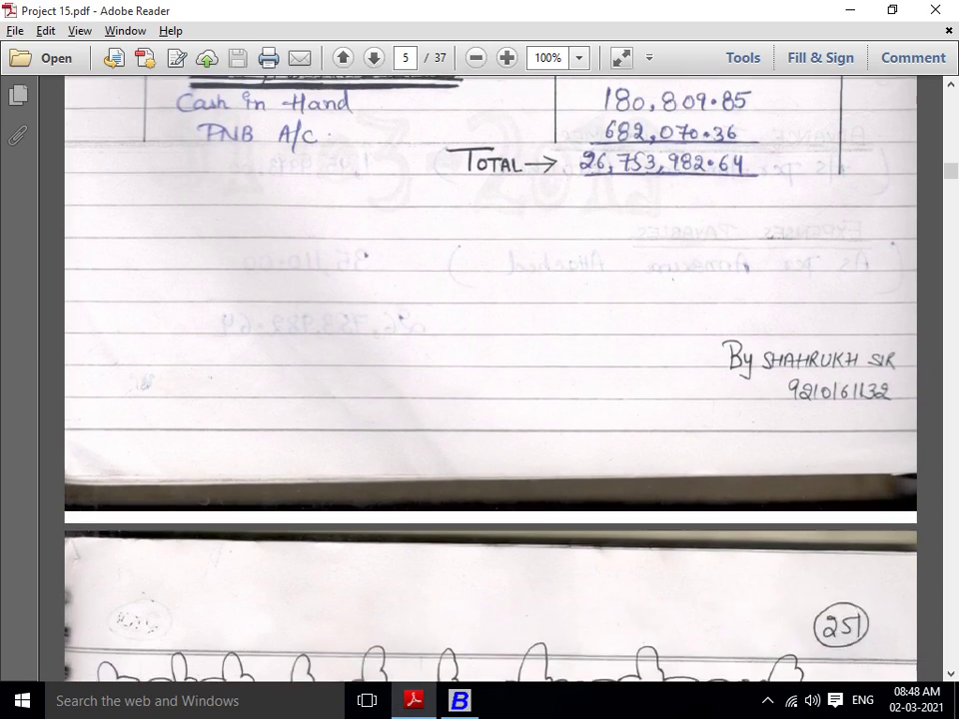
{"action": "key", "text": "Down"}
{"action": "key", "text": "Down"}
{"action": "key", "text": "Down"}
{"action": "key", "text": "Down"}
{"action": "key", "text": "Down"}
{"action": "key", "text": "Down"}
{"action": "key", "text": "Down"}
{"action": "key", "text": "Down"}
{"action": "key", "text": "Down"}
{"action": "key", "text": "Down"}
{"action": "key", "text": "Down"}
{"action": "key", "text": "Down"}
{"action": "key", "text": "Down"}
{"action": "key", "text": "Down"}
{"action": "key", "text": "Down"}
{"action": "key", "text": "Down"}
{"action": "key", "text": "Down"}
{"action": "key", "text": "Down"}
{"action": "key", "text": "Down"}
{"action": "key", "text": "Down"}
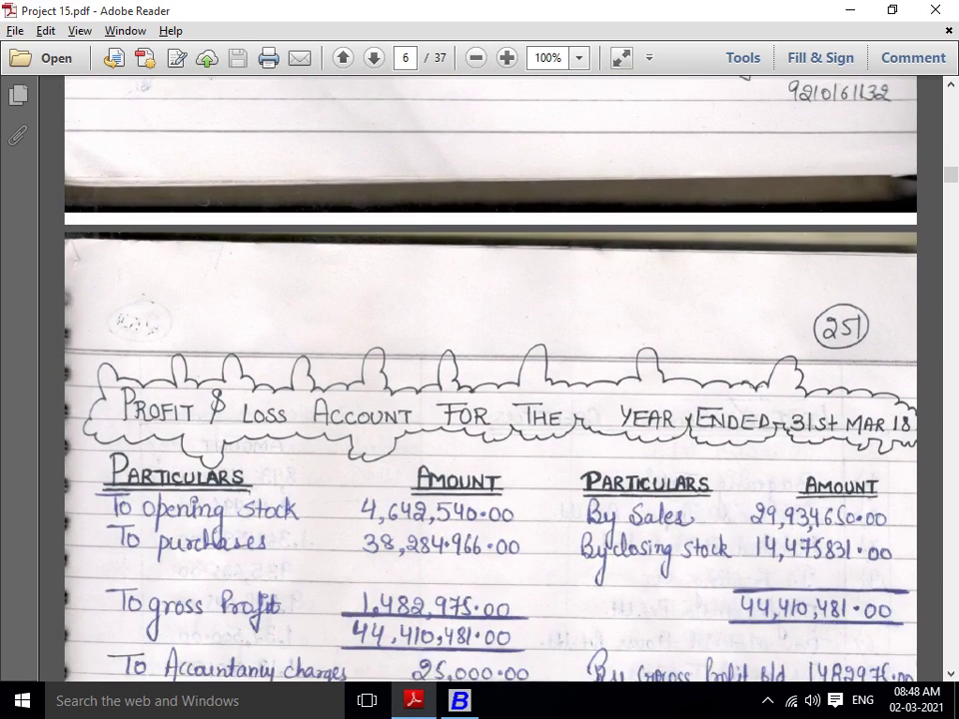
{"action": "key", "text": "Down"}
{"action": "key", "text": "Down"}
{"action": "key", "text": "Down"}
{"action": "key", "text": "Down"}
{"action": "key", "text": "Down"}
{"action": "key", "text": "Down"}
{"action": "key", "text": "Down"}
{"action": "key", "text": "Down"}
{"action": "key", "text": "Down"}
{"action": "key", "text": "Down"}
{"action": "key", "text": "Down"}
{"action": "key", "text": "Down"}
{"action": "key", "text": "Down"}
{"action": "key", "text": "Down"}
{"action": "key", "text": "Down"}
{"action": "key", "text": "Down"}
{"action": "key", "text": "Down"}
{"action": "key", "text": "Down"}
{"action": "key", "text": "Down"}
{"action": "key", "text": "Down"}
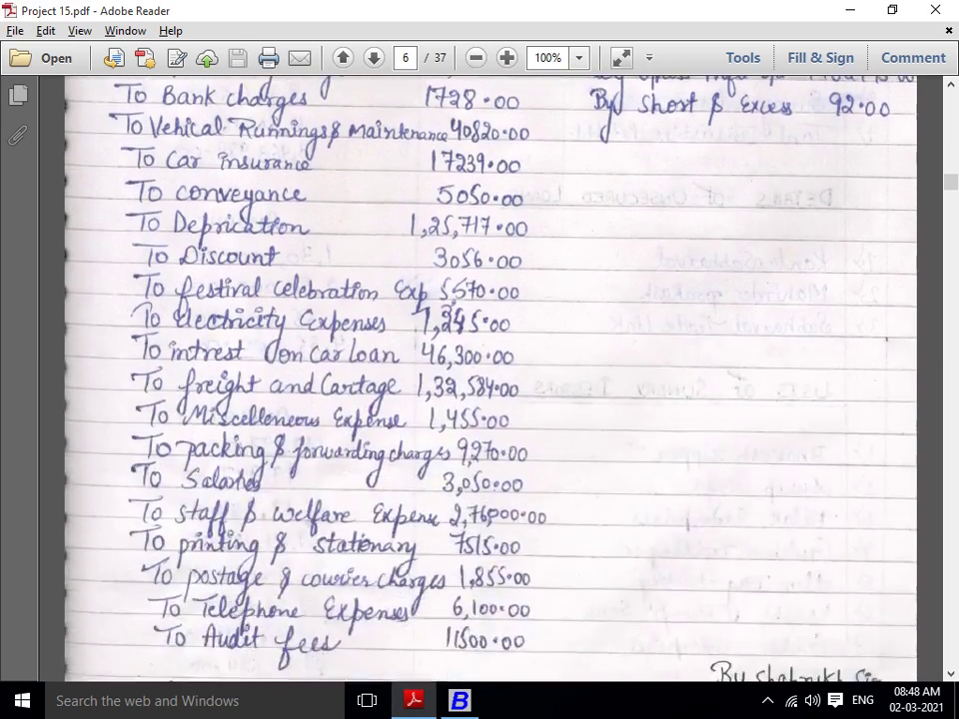
{"action": "key", "text": "Down"}
{"action": "key", "text": "Down"}
{"action": "key", "text": "Down"}
{"action": "key", "text": "Down"}
{"action": "key", "text": "Down"}
{"action": "key", "text": "Down"}
{"action": "key", "text": "Down"}
{"action": "key", "text": "Down"}
{"action": "key", "text": "Down"}
{"action": "key", "text": "Down"}
{"action": "key", "text": "Down"}
{"action": "key", "text": "Down"}
{"action": "key", "text": "Down"}
{"action": "key", "text": "Down"}
{"action": "key", "text": "Down"}
{"action": "key", "text": "Down"}
{"action": "key", "text": "Down"}
{"action": "key", "text": "Down"}
{"action": "key", "text": "Down"}
{"action": "key", "text": "Down"}
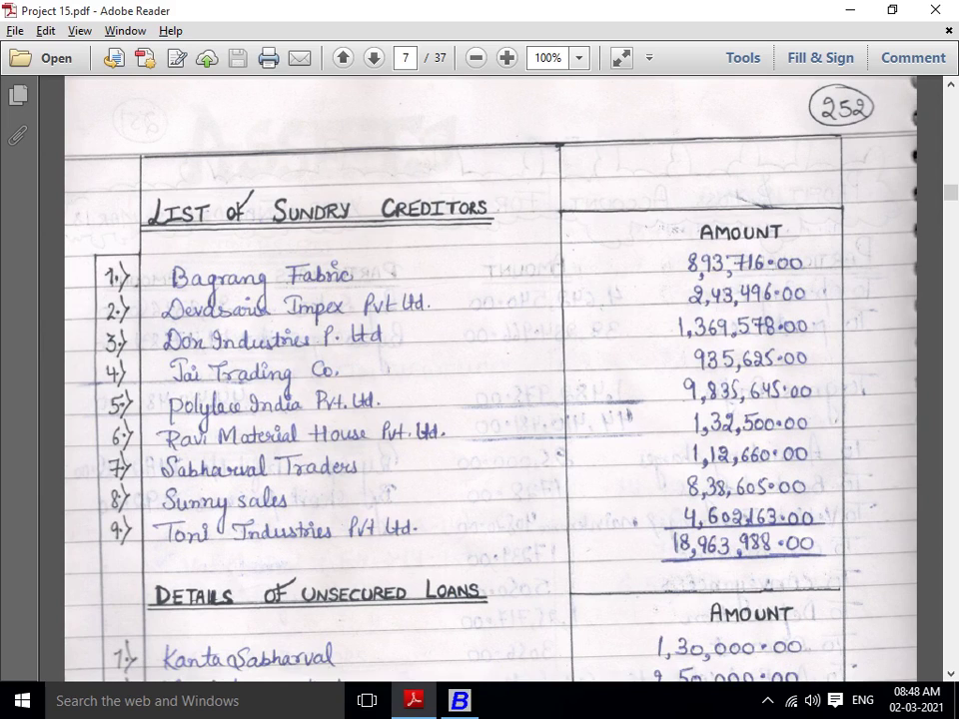
Examine the details of unsecured loans and the start of the sundry debtors list on page 7 of Project 15.pdf
{"action": "key", "text": "Down"}
{"action": "key", "text": "Down"}
{"action": "key", "text": "Down"}
{"action": "key", "text": "Down"}
{"action": "key", "text": "Down"}
{"action": "key", "text": "Down"}
{"action": "key", "text": "Down"}
{"action": "key", "text": "Down"}
{"action": "key", "text": "Down"}
{"action": "key", "text": "Down"}
{"action": "key", "text": "Down"}
{"action": "key", "text": "Down"}
{"action": "key", "text": "Down"}
{"action": "key", "text": "Down"}
{"action": "key", "text": "Down"}
{"action": "key", "text": "Down"}
{"action": "key", "text": "Down"}
{"action": "key", "text": "Down"}
{"action": "key", "text": "Down"}
{"action": "key", "text": "Down"}
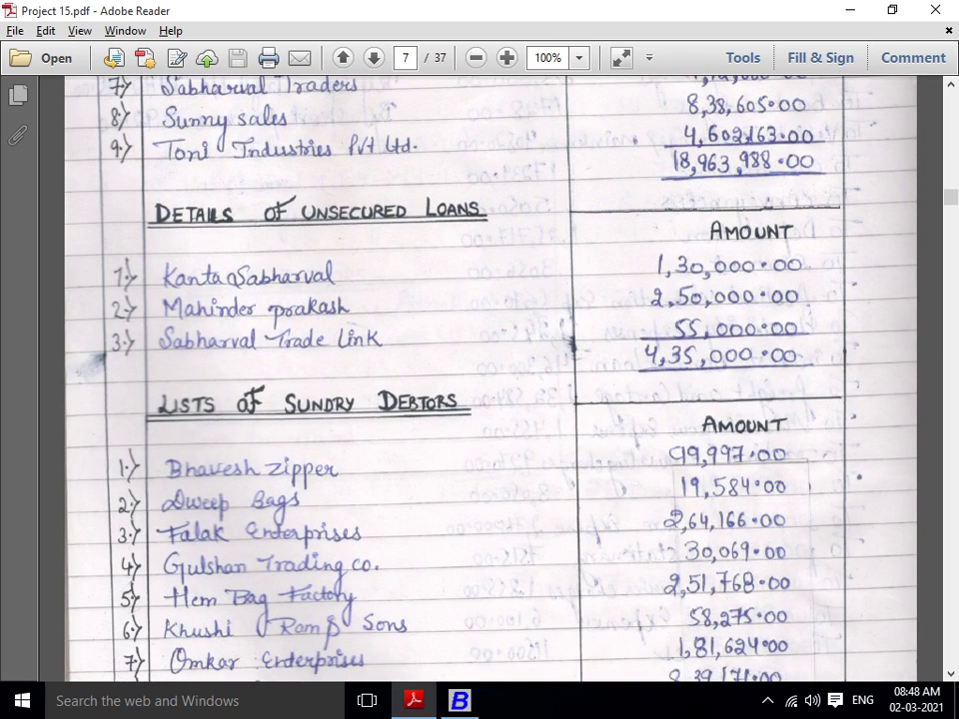
{"action": "key", "text": "Down"}
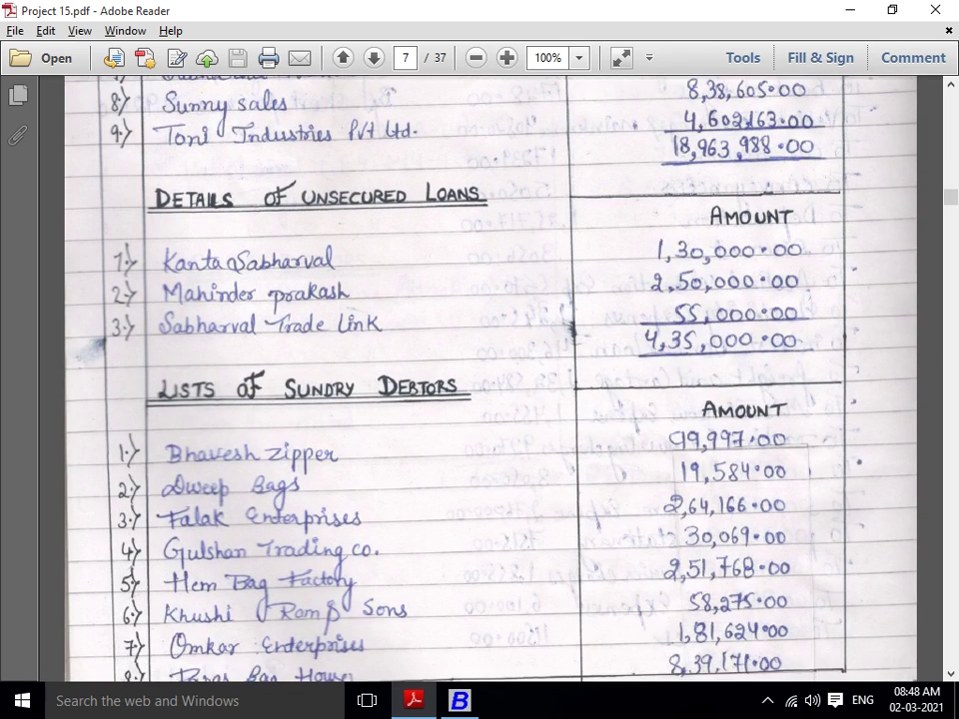
Go back to the heading of the List of Sundry Creditors to recheck where the party-wise lists begin
{"action": "key", "text": "Up"}
{"action": "key", "text": "Up"}
{"action": "key", "text": "Up"}
{"action": "key", "text": "Up"}
{"action": "key", "text": "Up"}
{"action": "key", "text": "Up"}
{"action": "key", "text": "Up"}
{"action": "key", "text": "Up"}
{"action": "key", "text": "Up"}
{"action": "key", "text": "Up"}
{"action": "key", "text": "Up"}
{"action": "key", "text": "Up"}
{"action": "key", "text": "Up"}
{"action": "key", "text": "Up"}
{"action": "key", "text": "Up"}
{"action": "key", "text": "Up"}
{"action": "key", "text": "Up"}
{"action": "key", "text": "Up"}
{"action": "key", "text": "Up"}
{"action": "key", "text": "Up"}
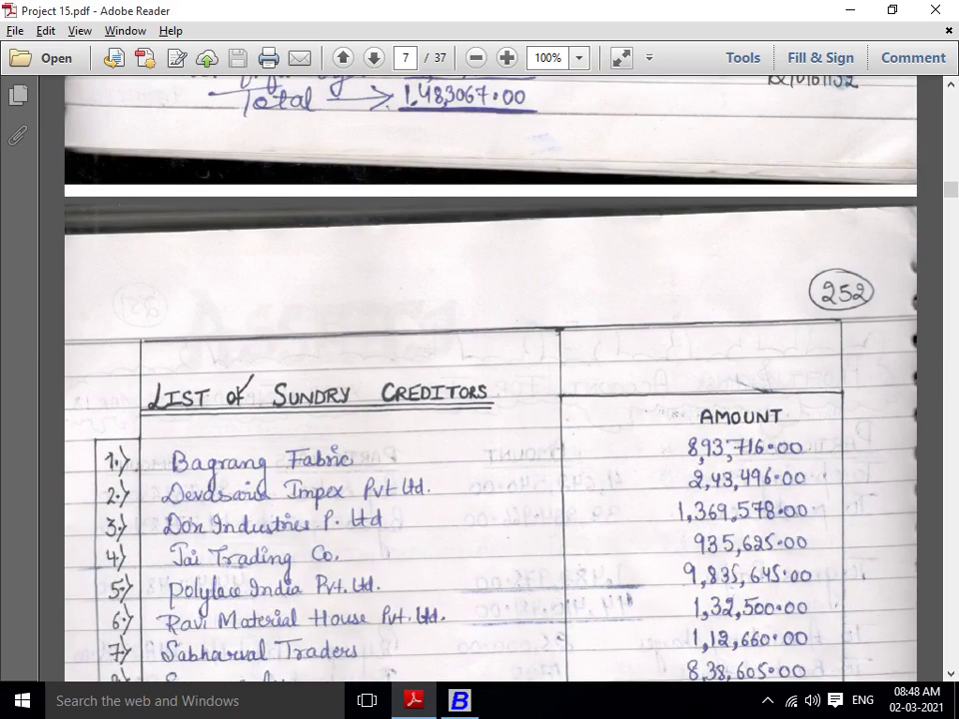
{"action": "key", "text": "Up"}
{"action": "key", "text": "Up"}
{"action": "key", "text": "Up"}
{"action": "key", "text": "Up"}
{"action": "key", "text": "Up"}
{"action": "key", "text": "Up"}
{"action": "key", "text": "Up"}
{"action": "key", "text": "Up"}
{"action": "key", "text": "Up"}
{"action": "key", "text": "Up"}
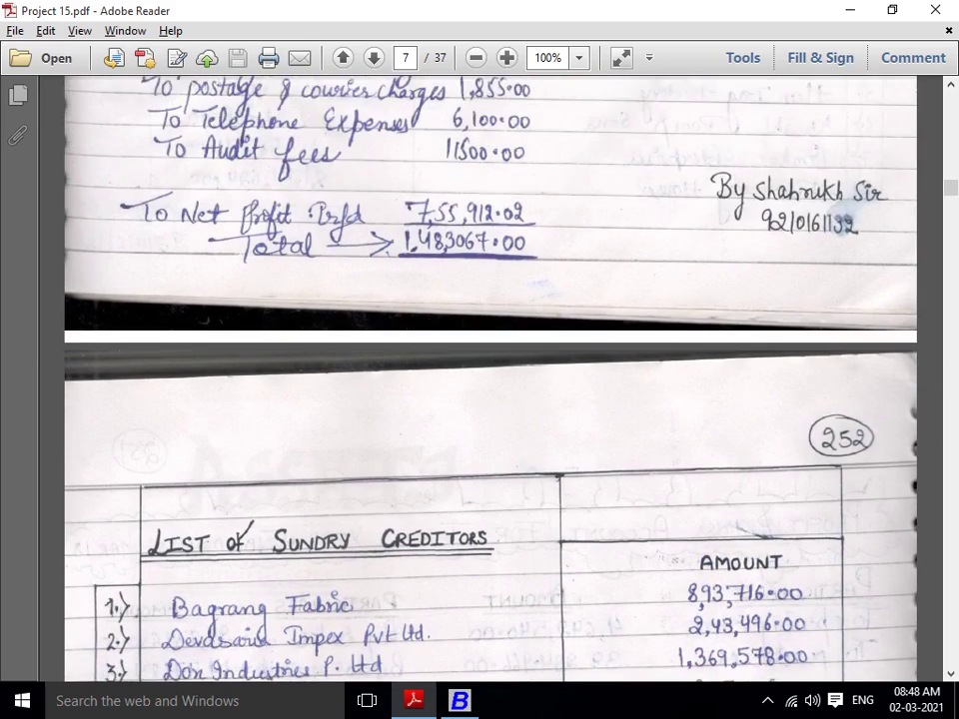
Review the unsecured loans again and read the sundry debtors listed through the end of page 7
{"action": "key", "text": "Down"}
{"action": "key", "text": "Down"}
{"action": "key", "text": "Down"}
{"action": "key", "text": "Down"}
{"action": "key", "text": "Down"}
{"action": "key", "text": "Down"}
{"action": "key", "text": "Down"}
{"action": "key", "text": "Down"}
{"action": "key", "text": "Down"}
{"action": "key", "text": "Down"}
{"action": "key", "text": "Down"}
{"action": "key", "text": "Down"}
{"action": "key", "text": "Down"}
{"action": "key", "text": "Down"}
{"action": "key", "text": "Page_Down"}
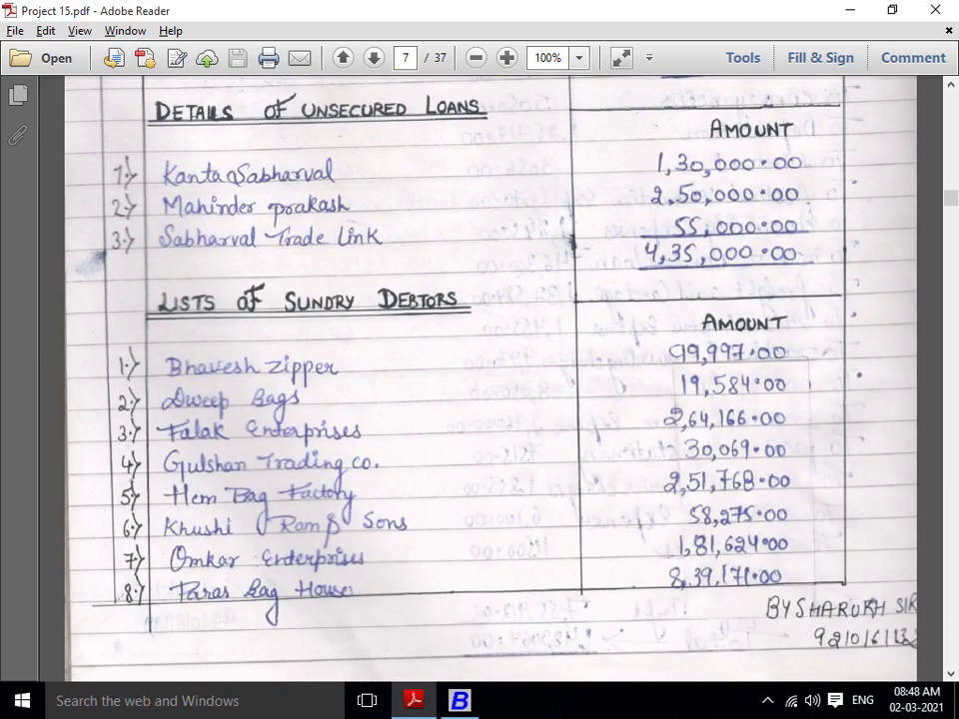
{"action": "key", "text": "Up"}
{"action": "key", "text": "Up"}
{"action": "key", "text": "Up"}
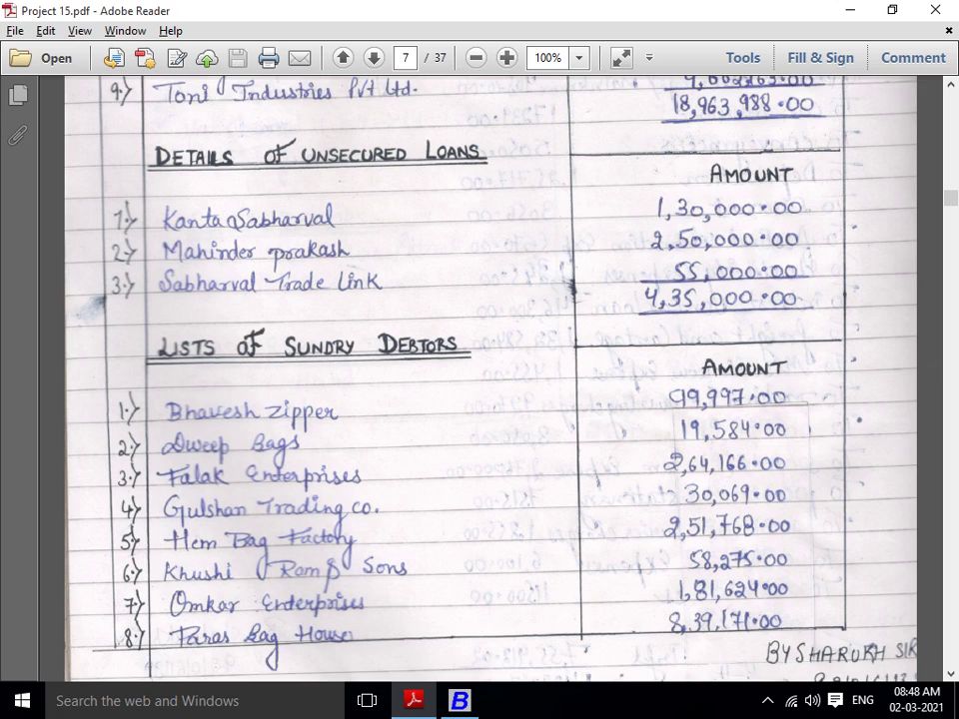
{"action": "key", "text": "Down"}
{"action": "key", "text": "Down"}
{"action": "key", "text": "Down"}
{"action": "key", "text": "Down"}
{"action": "key", "text": "Down"}
{"action": "key", "text": "Down"}
{"action": "key", "text": "Down"}
{"action": "key", "text": "Down"}
{"action": "key", "text": "Down"}
{"action": "key", "text": "Down"}
{"action": "key", "text": "Down"}
{"action": "key", "text": "Down"}
{"action": "key", "text": "Down"}
{"action": "key", "text": "Down"}
{"action": "key", "text": "Down"}
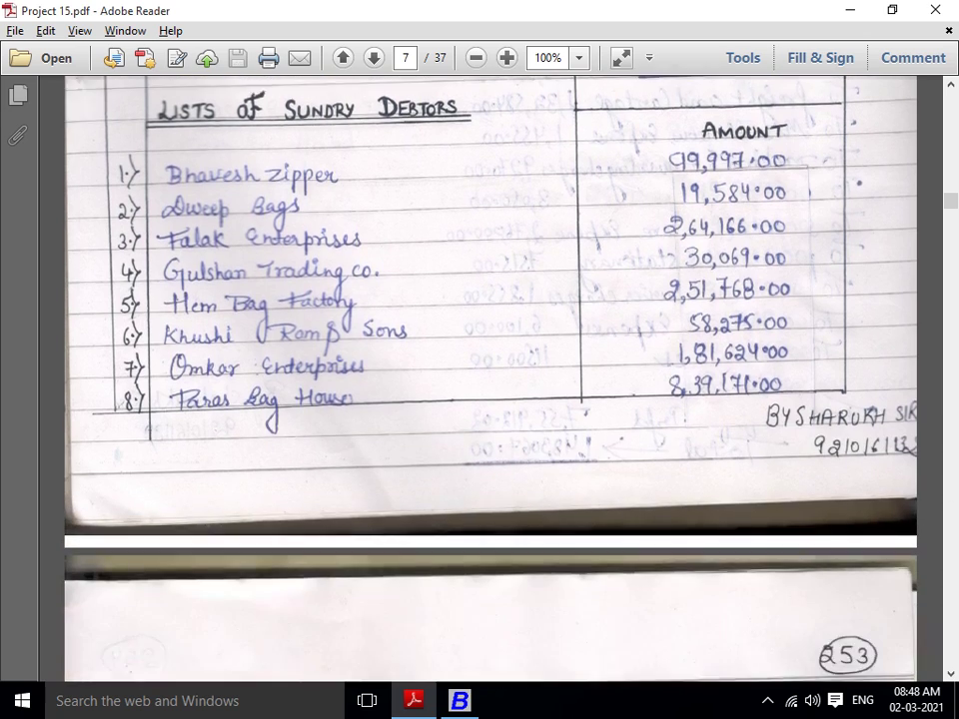
Follow the sundry debtors list through page 8 to its last party and total
{"action": "key", "text": "Down"}
{"action": "key", "text": "Down"}
{"action": "key", "text": "Down"}
{"action": "key", "text": "Down"}
{"action": "key", "text": "Down"}
{"action": "key", "text": "Down"}
{"action": "key", "text": "Down"}
{"action": "key", "text": "Down"}
{"action": "key", "text": "Down"}
{"action": "key", "text": "Down"}
{"action": "key", "text": "Down"}
{"action": "key", "text": "Down"}
{"action": "key", "text": "Down"}
{"action": "key", "text": "Down"}
{"action": "key", "text": "Down"}
{"action": "key", "text": "Down"}
{"action": "key", "text": "Down"}
{"action": "key", "text": "Down"}
{"action": "key", "text": "Down"}
{"action": "key", "text": "Down"}
{"action": "key", "text": "Down"}
{"action": "key", "text": "Down"}
{"action": "key", "text": "Down"}
{"action": "key", "text": "Down"}
{"action": "key", "text": "Down"}
{"action": "key", "text": "Down"}
{"action": "key", "text": "Down"}
{"action": "key", "text": "Down"}
{"action": "key", "text": "Down"}
{"action": "key", "text": "Down"}
{"action": "key", "text": "Down"}
{"action": "key", "text": "Down"}
{"action": "key", "text": "Down"}
{"action": "key", "text": "Down"}
{"action": "key", "text": "Down"}
{"action": "key", "text": "Down"}
{"action": "key", "text": "Down"}
{"action": "key", "text": "Down"}
{"action": "key", "text": "Down"}
{"action": "key", "text": "Down"}
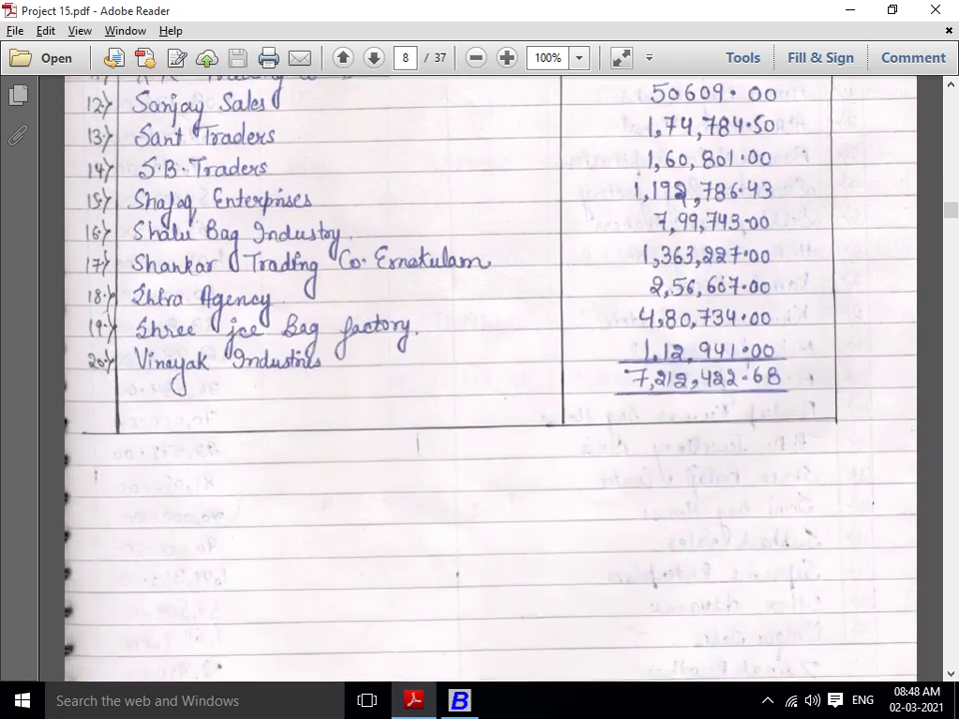
Examine the List of Advance from Customer on page 9, from its first party to its total
{"action": "key", "text": "Down"}
{"action": "key", "text": "Down"}
{"action": "key", "text": "Down"}
{"action": "key", "text": "Down"}
{"action": "key", "text": "Down"}
{"action": "key", "text": "Down"}
{"action": "key", "text": "Down"}
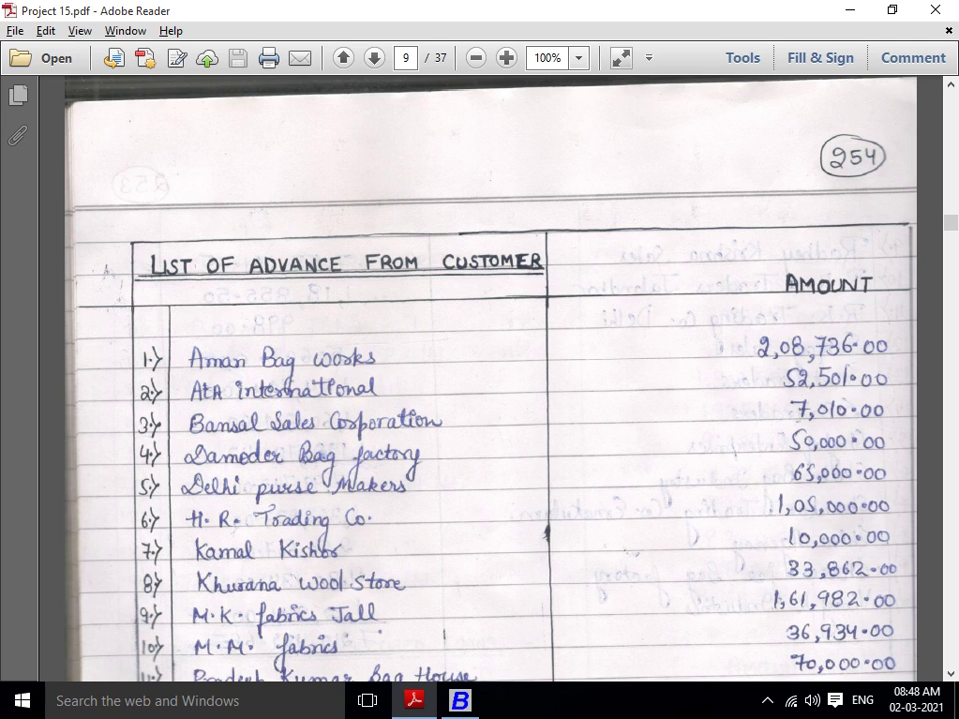
{"action": "key", "text": "Down"}
{"action": "key", "text": "Down"}
{"action": "key", "text": "Down"}
{"action": "key", "text": "Down"}
{"action": "key", "text": "Down"}
{"action": "key", "text": "Down"}
{"action": "key", "text": "Down"}
{"action": "key", "text": "Down"}
{"action": "key", "text": "Down"}
{"action": "key", "text": "Down"}
{"action": "key", "text": "Down"}
{"action": "key", "text": "Down"}
{"action": "key", "text": "Down"}
{"action": "key", "text": "Down"}
{"action": "key", "text": "Down"}
{"action": "key", "text": "Down"}
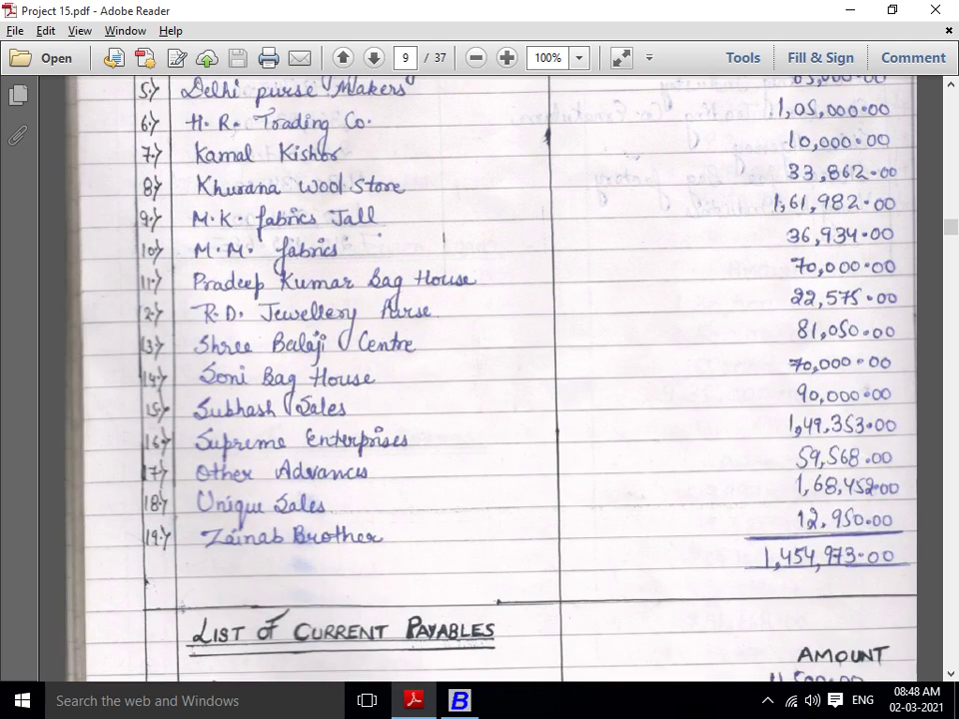
Examine the List of Current Payables on page 9 and continue to the start of the depreciation chart
{"action": "key", "text": "Down"}
{"action": "key", "text": "Down"}
{"action": "key", "text": "Down"}
{"action": "key", "text": "Down"}
{"action": "key", "text": "Down"}
{"action": "key", "text": "Down"}
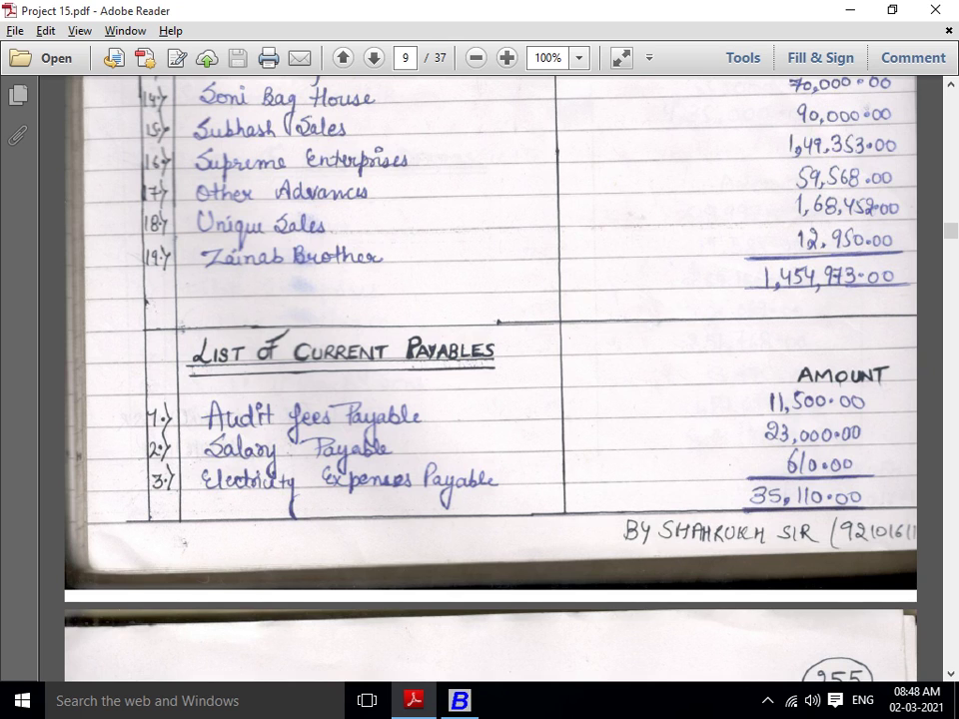
{"action": "key", "text": "Down"}
{"action": "key", "text": "Down"}
{"action": "key", "text": "Down"}
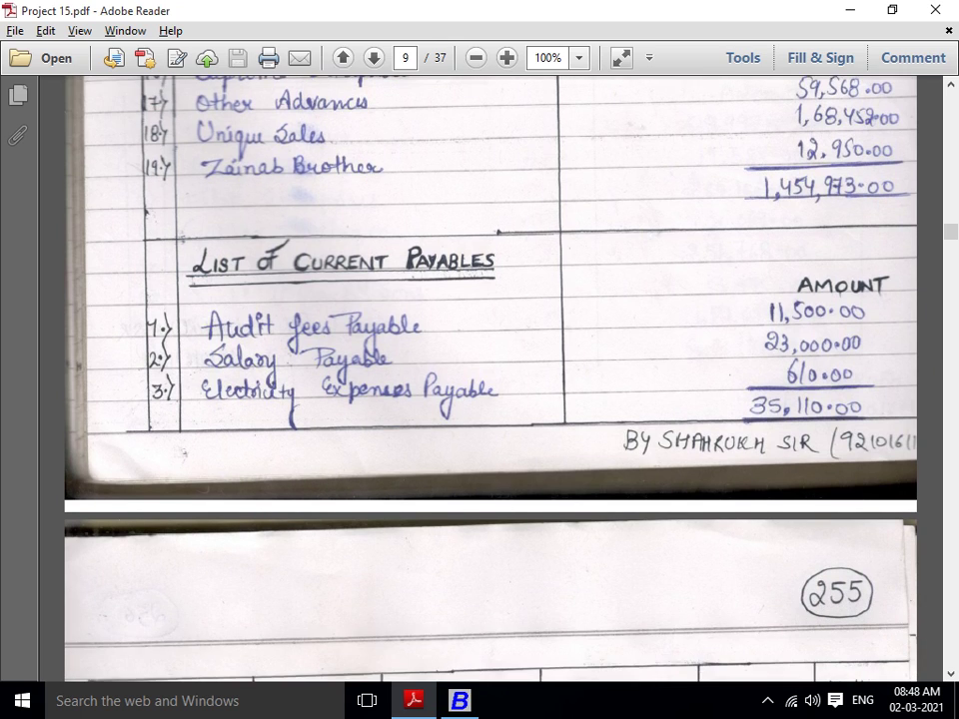
{"action": "key", "text": "Down"}
{"action": "key", "text": "Down"}
{"action": "key", "text": "Down"}
{"action": "key", "text": "Down"}
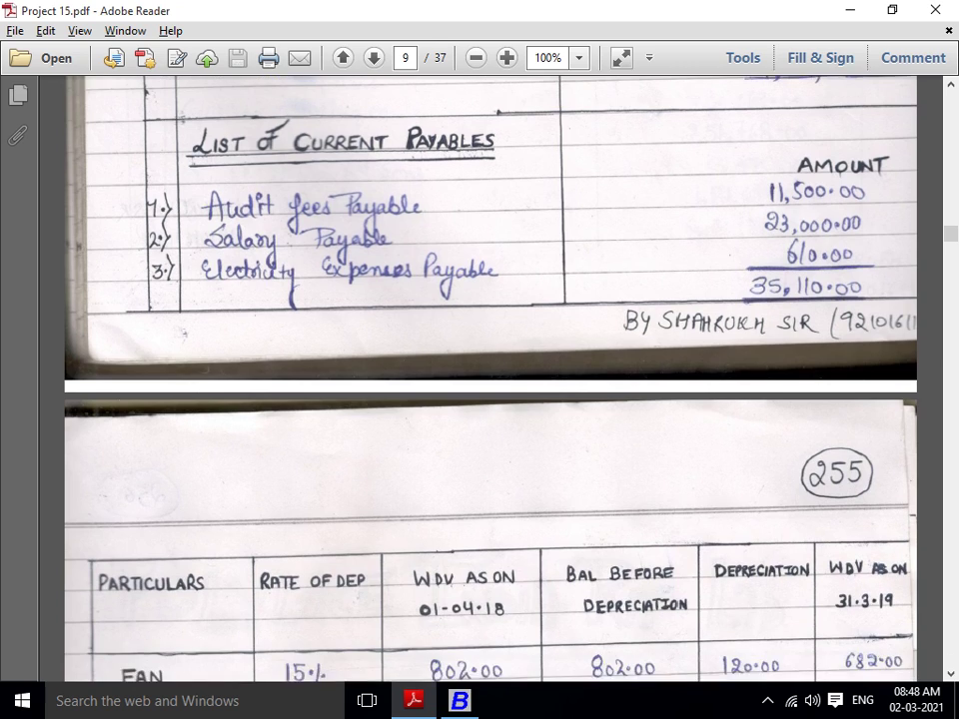
Examine the depreciation chart on page 10, from the fan row through furniture, car and property to the totals row
{"action": "key", "text": "Down"}
{"action": "key", "text": "Down"}
{"action": "key", "text": "Down"}
{"action": "key", "text": "Down"}
{"action": "key", "text": "Down"}
{"action": "key", "text": "Down"}
{"action": "key", "text": "Down"}
{"action": "key", "text": "Down"}
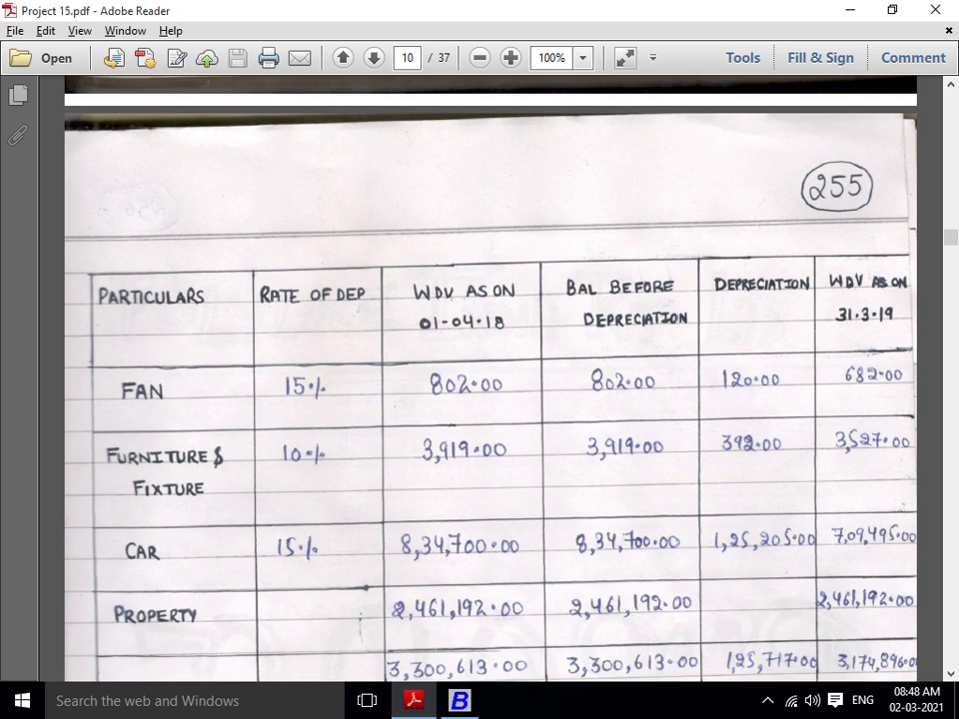
{"action": "key", "text": "Down"}
{"action": "key", "text": "Down"}
{"action": "key", "text": "Down"}
{"action": "key", "text": "Down"}
{"action": "key", "text": "Down"}
{"action": "key", "text": "Down"}
{"action": "key", "text": "Down"}
{"action": "key", "text": "Down"}
{"action": "key", "text": "Down"}
{"action": "key", "text": "Down"}
{"action": "key", "text": "Down"}
{"action": "key", "text": "Down"}
{"action": "key", "text": "Down"}
{"action": "key", "text": "Down"}
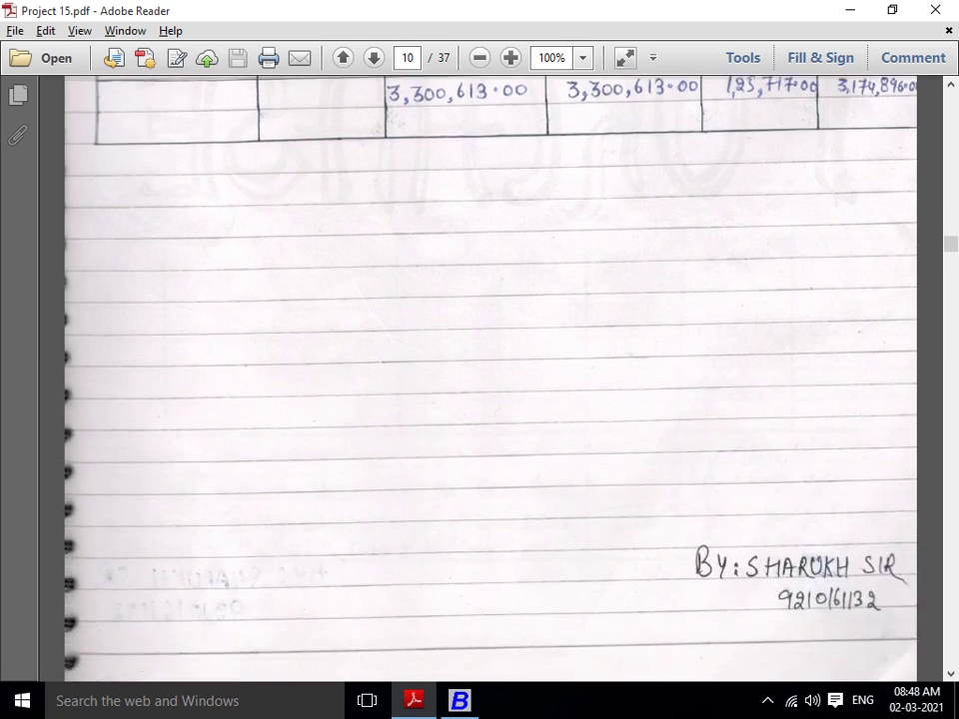
Continue past the end of page 10 to check the Purchase section's title page on page 11
{"action": "key", "text": "Down"}
{"action": "key", "text": "Down"}
{"action": "key", "text": "Down"}
{"action": "key", "text": "Down"}
{"action": "key", "text": "Down"}
{"action": "key", "text": "Down"}
{"action": "key", "text": "Down"}
{"action": "key", "text": "Down"}
{"action": "key", "text": "Down"}
{"action": "key", "text": "Down"}
{"action": "key", "text": "Down"}
{"action": "key", "text": "Down"}
{"action": "key", "text": "Down"}
{"action": "key", "text": "Down"}
{"action": "key", "text": "Down"}
{"action": "key", "text": "Down"}
{"action": "key", "text": "Down"}
{"action": "key", "text": "Down"}
{"action": "key", "text": "Down"}
{"action": "key", "text": "Down"}
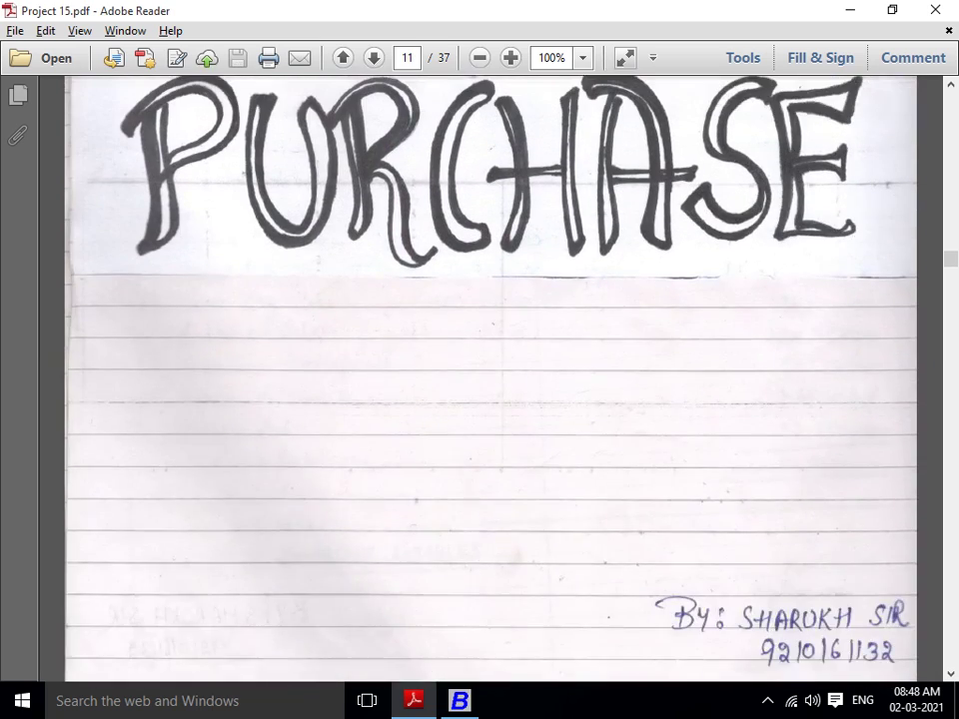
Return to page 10 and review the car, property and totals rows of the depreciation chart
{"action": "key", "text": "Up"}
{"action": "key", "text": "Up"}
{"action": "key", "text": "Up"}
{"action": "key", "text": "Up"}
{"action": "key", "text": "Up"}
{"action": "key", "text": "Up"}
{"action": "key", "text": "Up"}
{"action": "key", "text": "Up"}
{"action": "key", "text": "Up"}
{"action": "key", "text": "Up"}
{"action": "key", "text": "Up"}
{"action": "key", "text": "Up"}
{"action": "key", "text": "Up"}
{"action": "key", "text": "Up"}
{"action": "key", "text": "Up"}
{"action": "key", "text": "Up"}
{"action": "key", "text": "Up"}
{"action": "key", "text": "Up"}
{"action": "key", "text": "Up"}
{"action": "key", "text": "Up"}
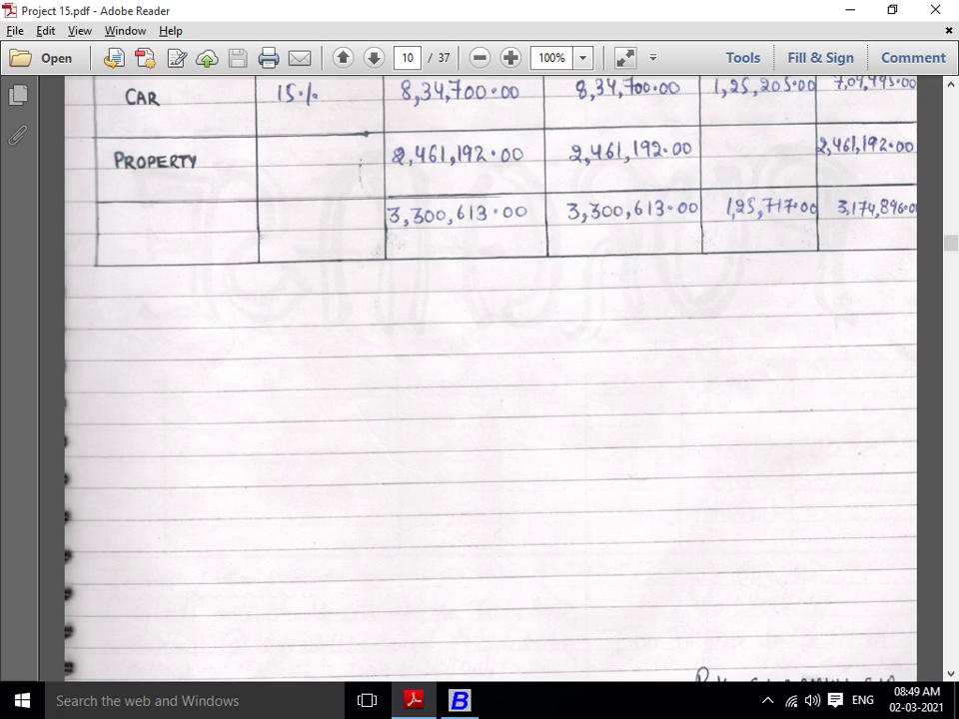
{"action": "left_click", "coordinate": [767, 701]}
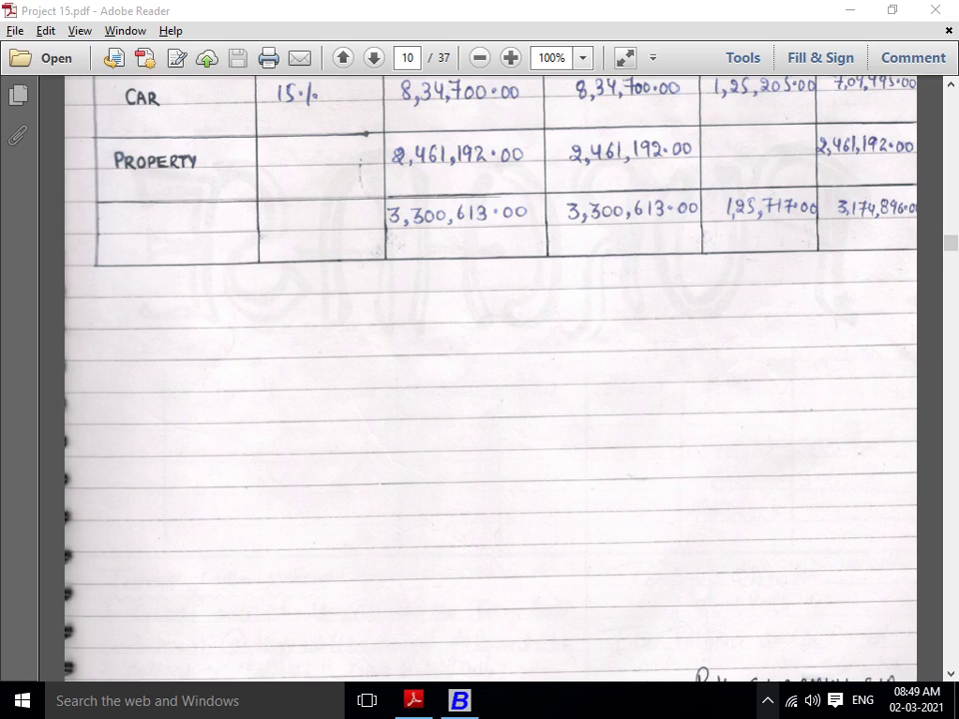
{"action": "left_click", "coordinate": [729, 624]}
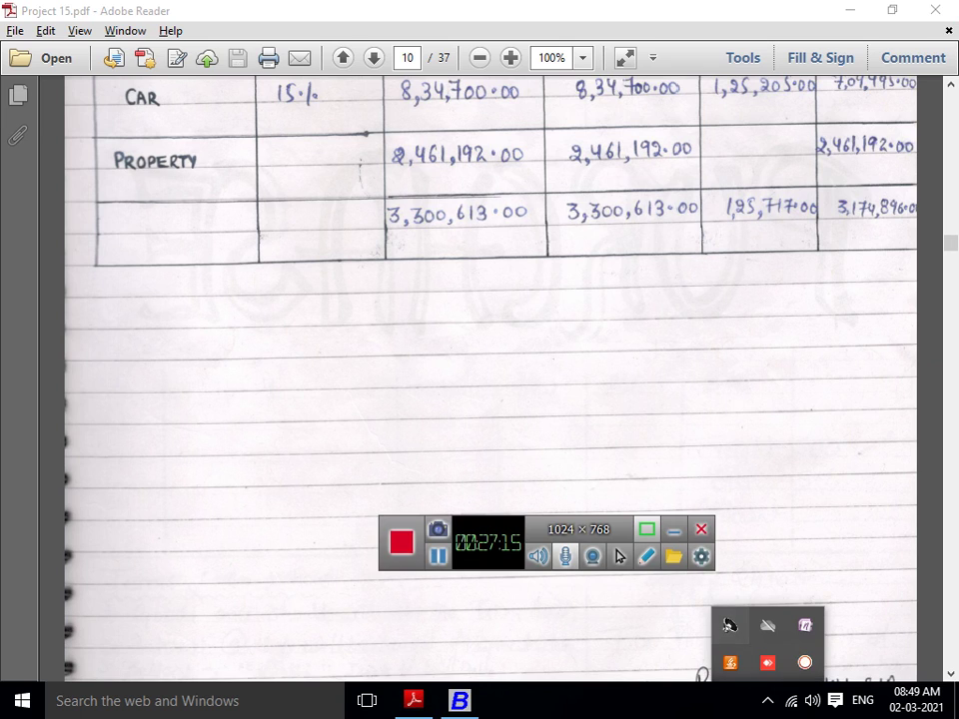